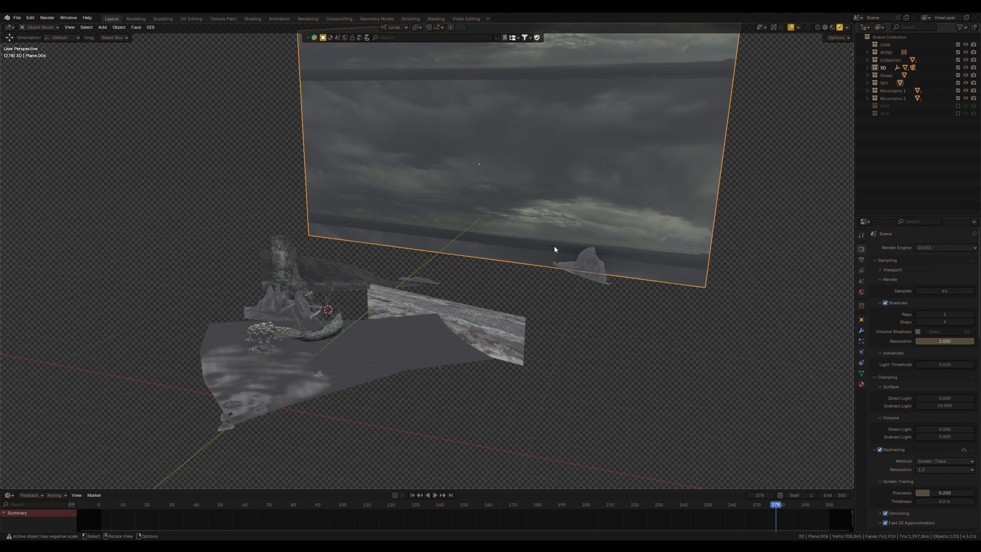
Step: Hide the 3D collection and examine the ocean footage plane in isolation while its animation plays
{"action": "left_click", "coordinate": [560, 255]}
{"action": "middle_click_drag", "start_coordinate": [444, 349], "coordinate": [474, 320], "text": "shift"}
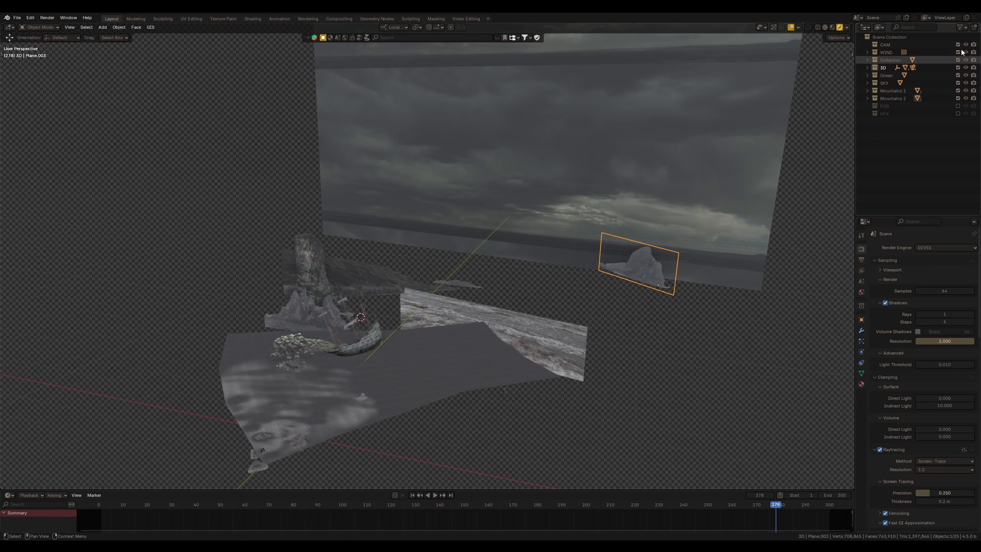
{"action": "left_click", "coordinate": [957, 67]}
{"action": "middle_click_drag", "start_coordinate": [532, 342], "coordinate": [519, 345]}
{"action": "middle_click_drag", "start_coordinate": [518, 358], "coordinate": [515, 291], "text": "shift"}
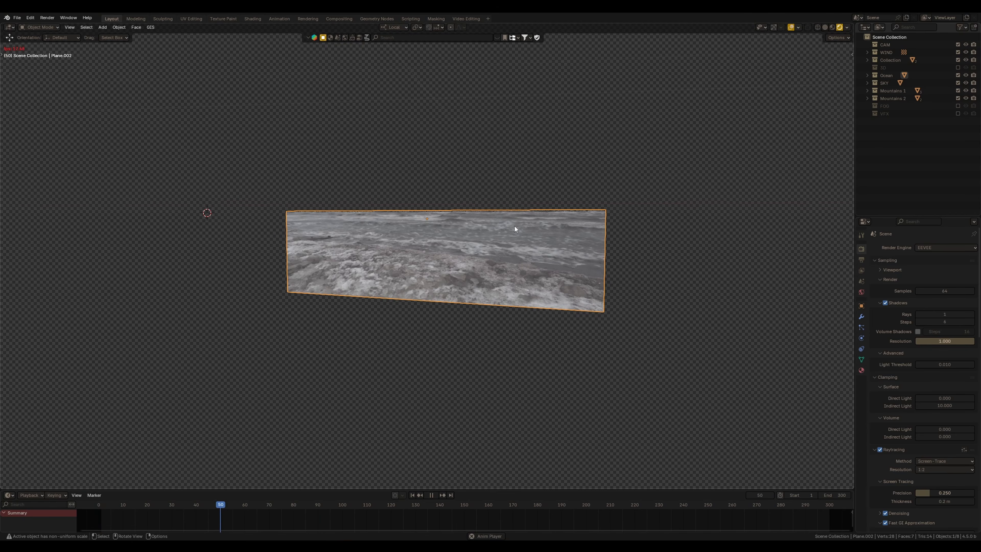
{"action": "key", "text": "space"}
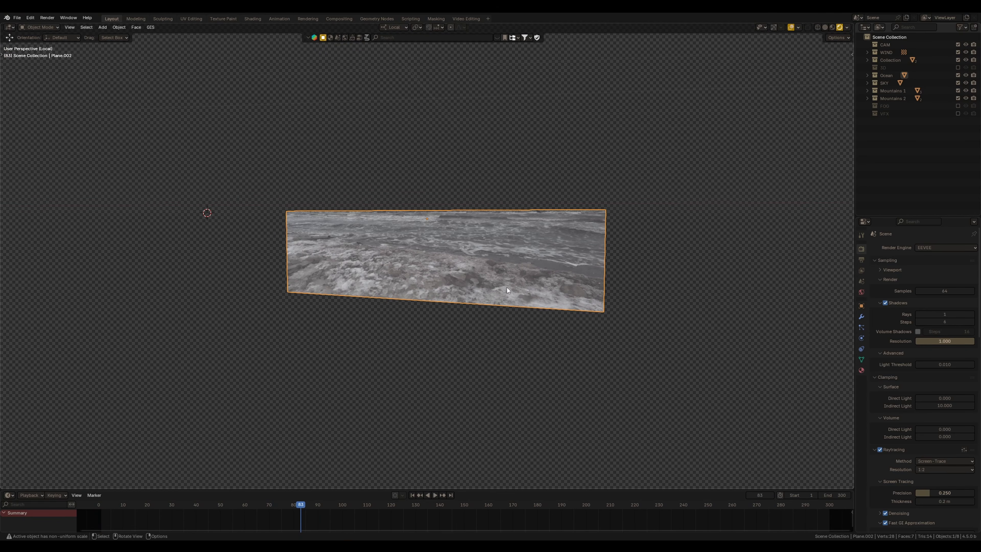
{"action": "key", "text": "KP_Divide"}
{"action": "middle_click_drag", "start_coordinate": [524, 328], "coordinate": [584, 319]}
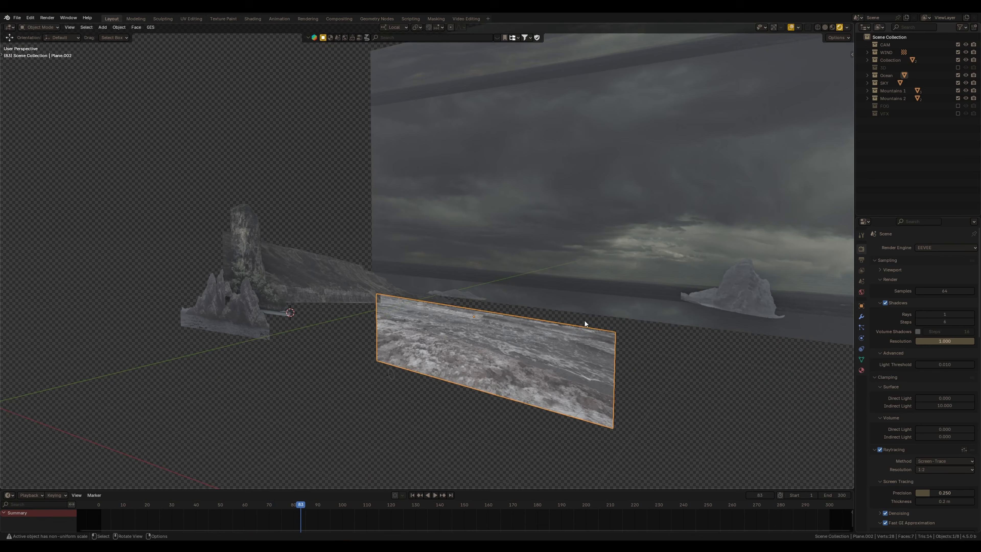
Step: Examine the mountain planes, shipwreck and rocks around the beach, excluding the 3D collection once and restoring it
{"action": "left_click", "coordinate": [730, 300]}
{"action": "left_click", "coordinate": [425, 286]}
{"action": "middle_click_drag", "start_coordinate": [425, 286], "coordinate": [519, 236]}
{"action": "left_click", "coordinate": [325, 274]}
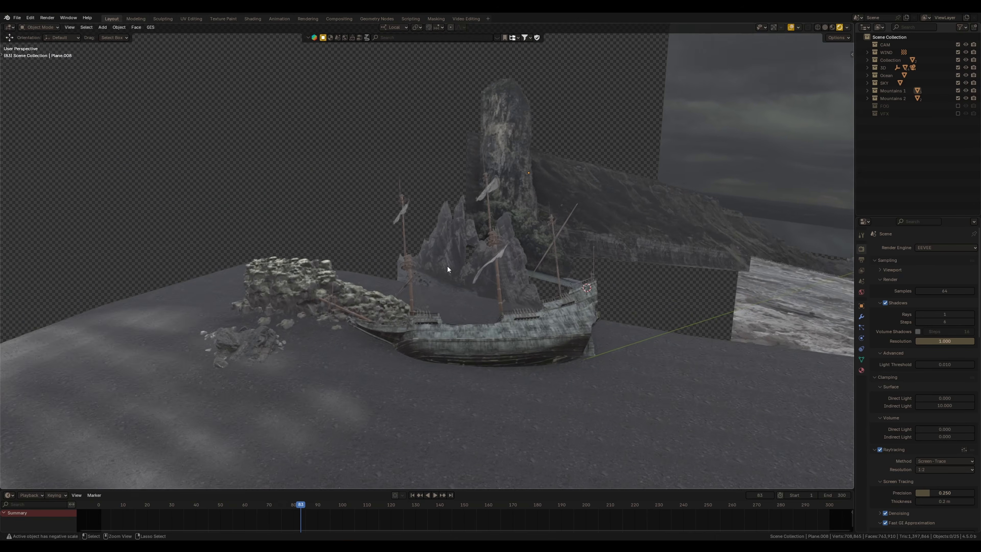
{"action": "middle_click_drag", "start_coordinate": [434, 342], "coordinate": [409, 309]}
{"action": "left_click", "coordinate": [389, 232]}
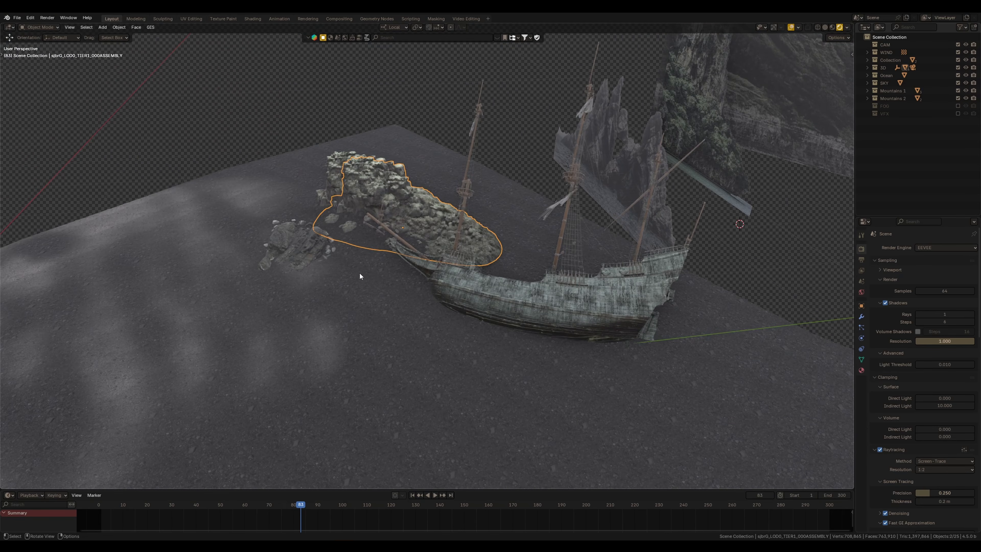
{"action": "middle_click_drag", "start_coordinate": [360, 272], "coordinate": [370, 266]}
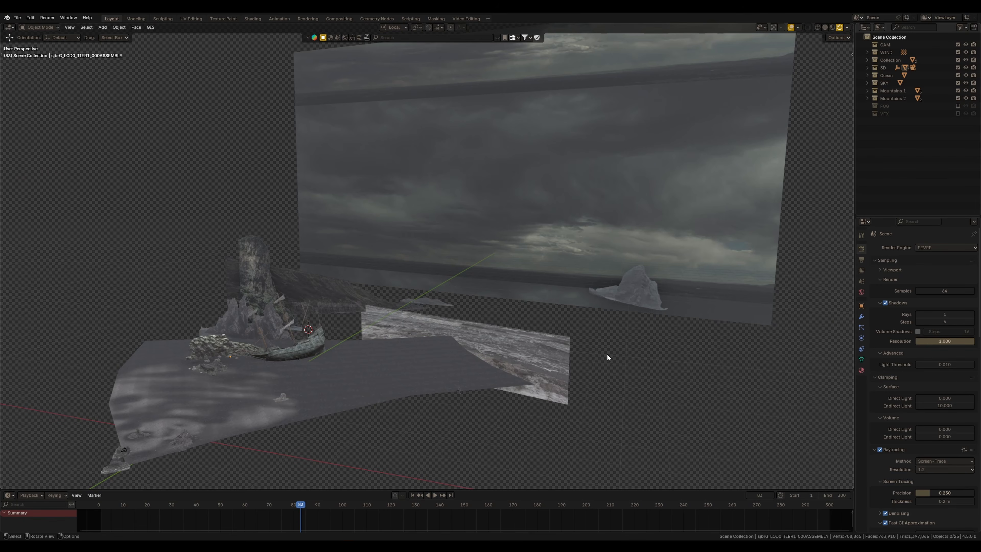
{"action": "left_click", "coordinate": [957, 67]}
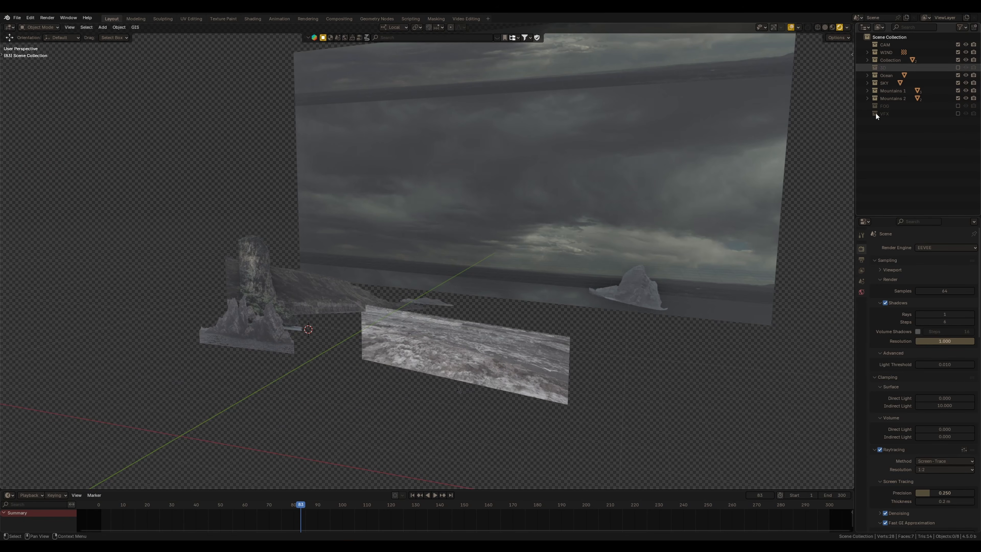
{"action": "key", "text": "ctrl+z"}
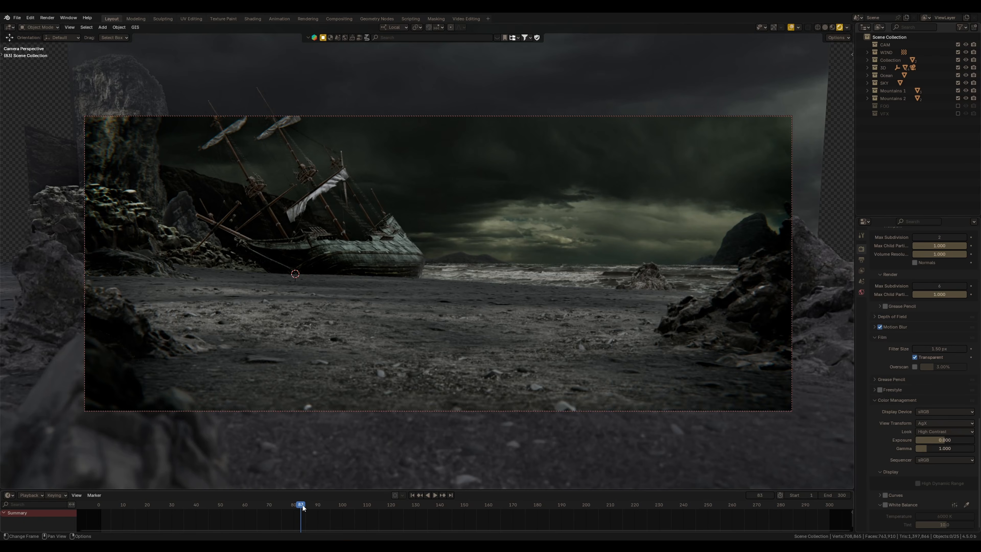
Step: Play back the shot and scrub through the isolated ocean footage to examine the waves and the camera framing
{"action": "key", "text": "space"}
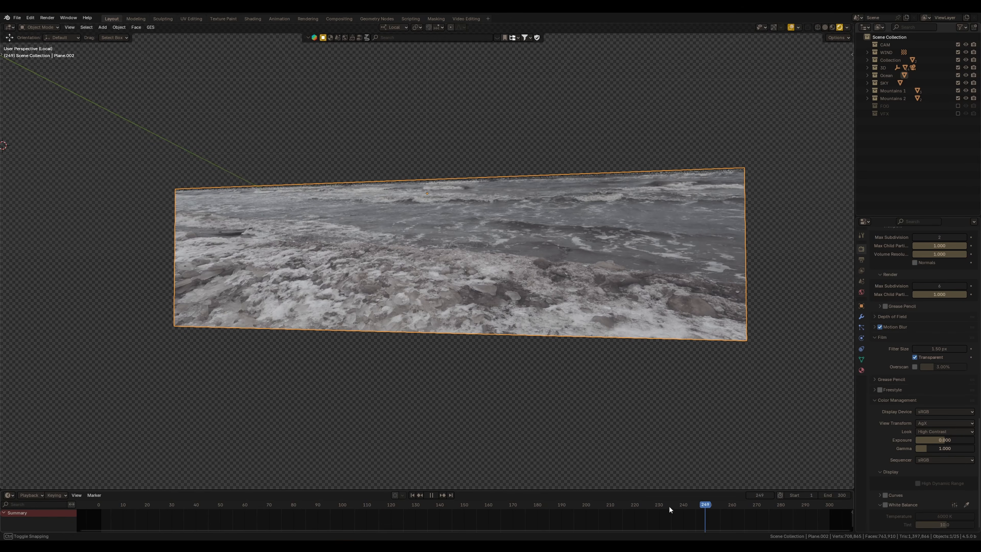
{"action": "left_click_drag", "start_coordinate": [534, 511], "coordinate": [702, 511]}
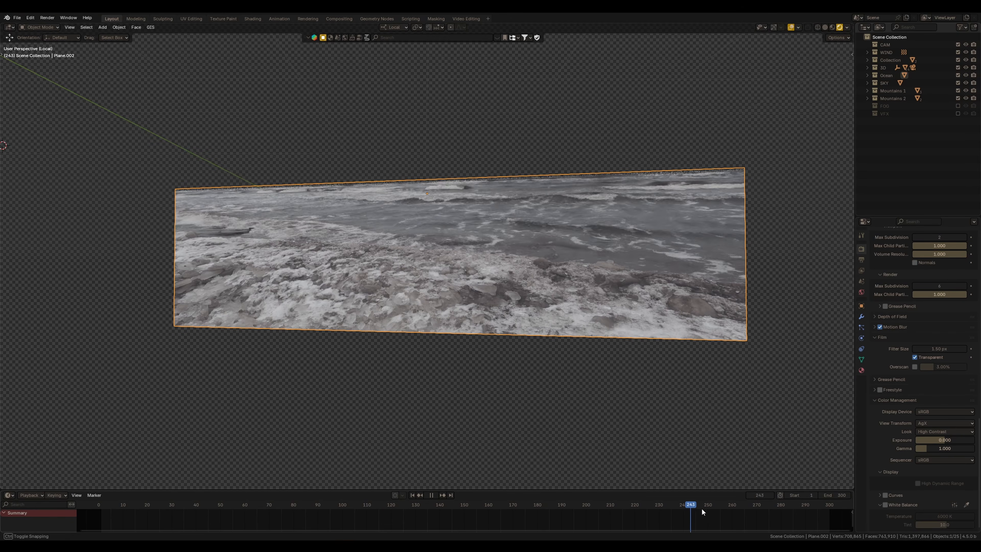
{"action": "middle_click_drag", "start_coordinate": [593, 272], "coordinate": [540, 317]}
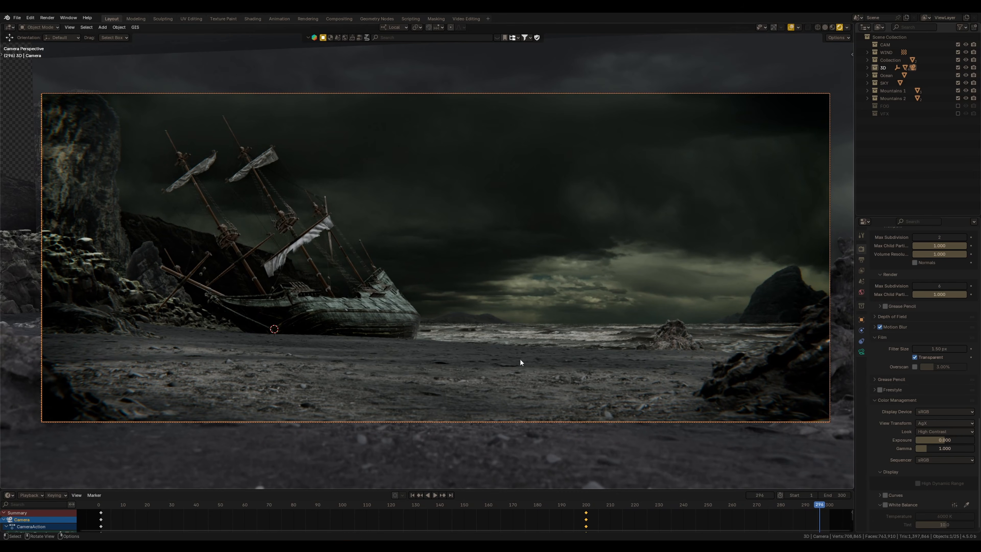
{"action": "mouse_move", "coordinate": [579, 349]}
{"action": "middle_mouse_down", "text": "shift"}
{"action": "mouse_move", "coordinate": [571, 347]}
{"action": "mouse_move", "coordinate": [578, 359]}
{"action": "middle_mouse_up", "text": "shift"}
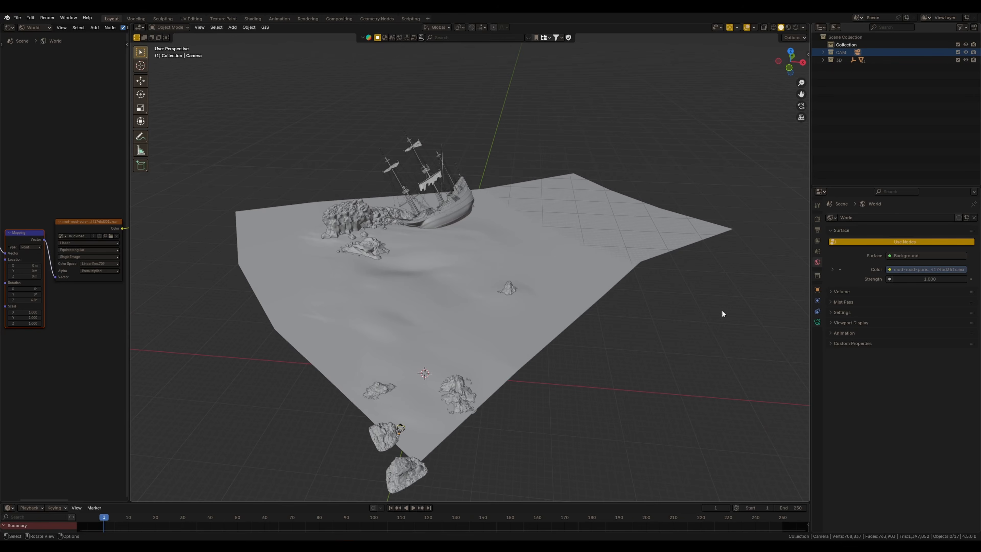
Step: Switch the render engine to Cycles
{"action": "left_click_drag", "start_coordinate": [809, 215], "coordinate": [809, 215]}
{"action": "left_click", "coordinate": [818, 220]}
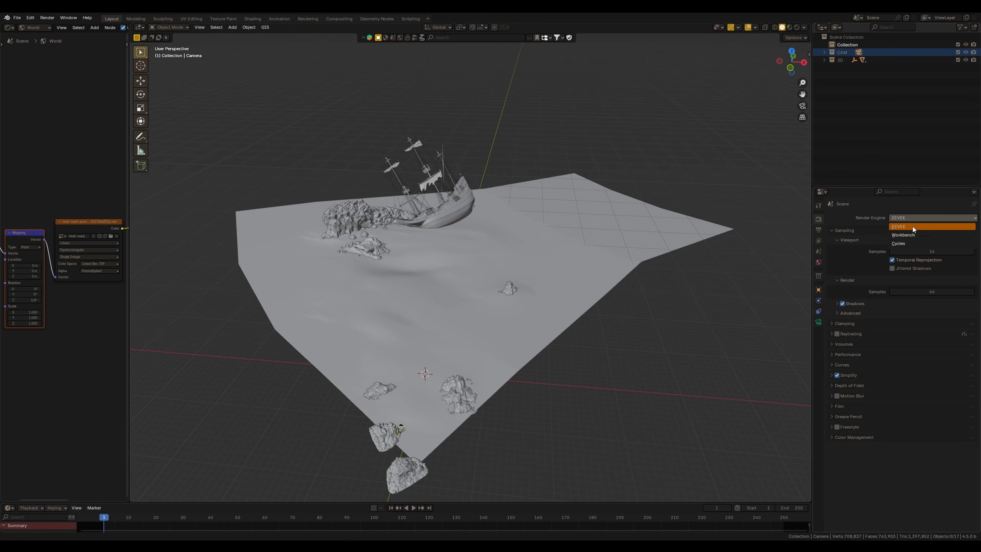
{"action": "left_click", "coordinate": [910, 219]}
{"action": "left_click", "coordinate": [910, 240]}
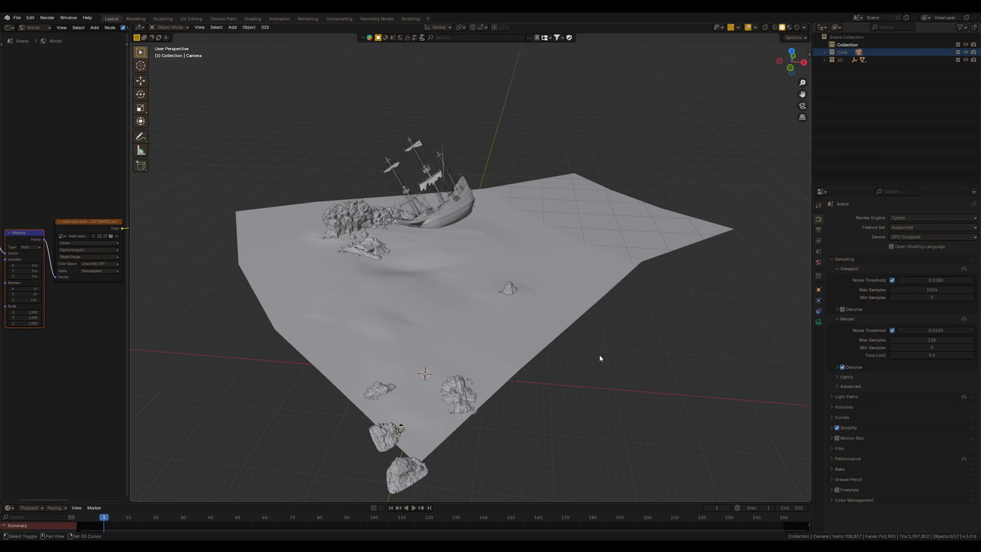
{"action": "middle_click_drag", "start_coordinate": [599, 354], "coordinate": [607, 331]}
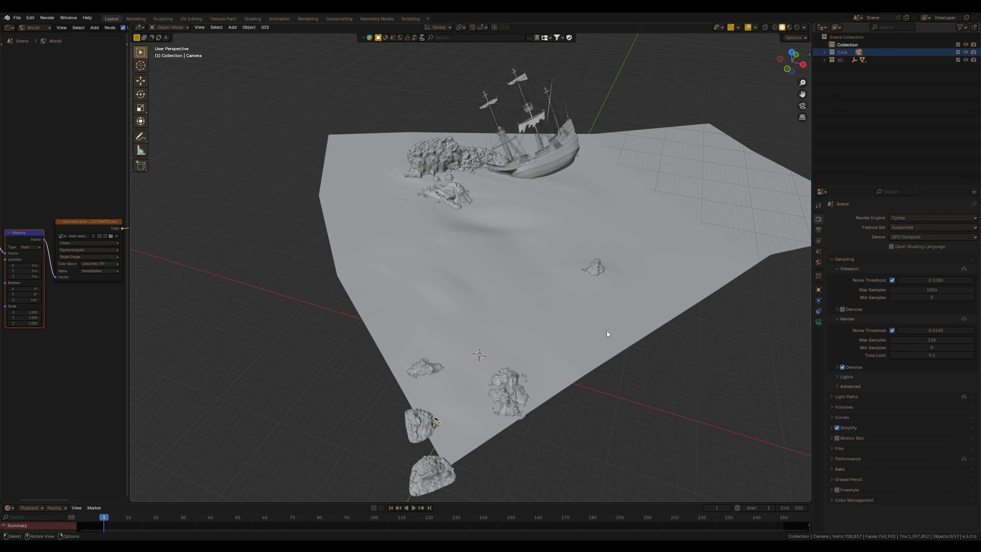
Step: Set the render engine to EEVEE and display the viewport in rendered shading
{"action": "left_click", "coordinate": [919, 219]}
{"action": "left_click", "coordinate": [911, 231]}
{"action": "middle_click_drag", "start_coordinate": [584, 326], "coordinate": [564, 350], "text": "shift"}
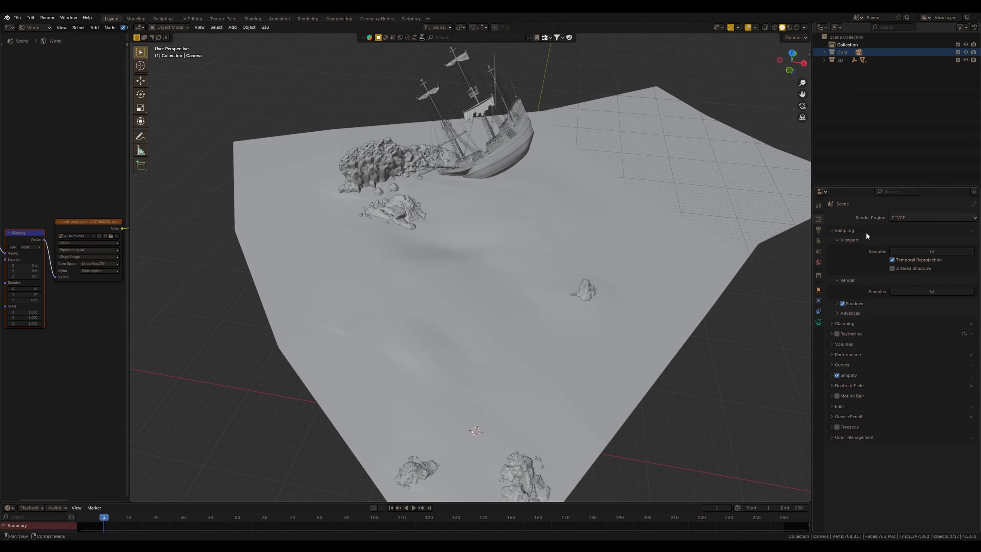
{"action": "middle_click_drag", "start_coordinate": [590, 260], "coordinate": [555, 280], "text": "shift"}
{"action": "left_click", "coordinate": [796, 28]}
{"action": "middle_click_drag", "start_coordinate": [483, 285], "coordinate": [502, 226], "text": "shift"}
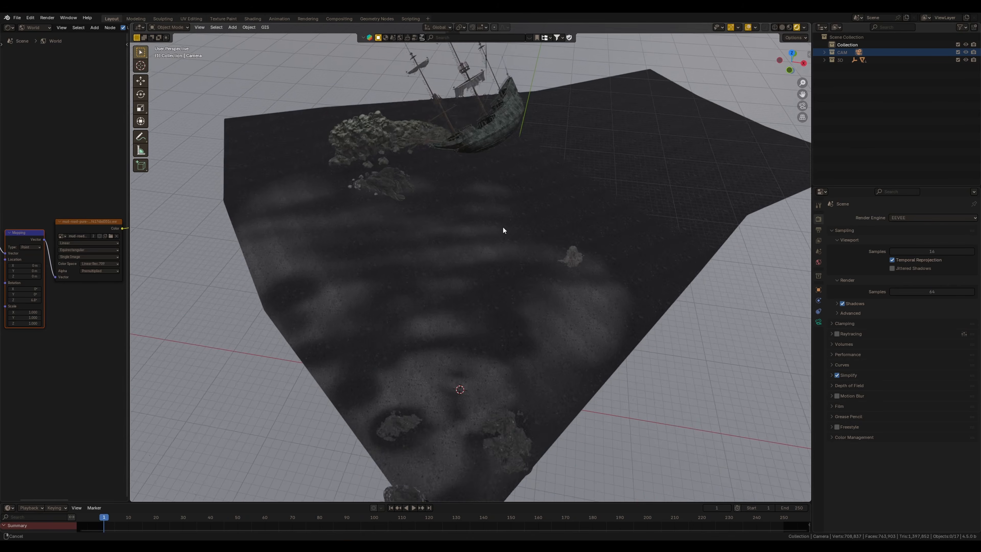
{"action": "scroll", "coordinate": [490, 270], "scroll_direction": "down", "scroll_amount": 3}
{"action": "middle_click_drag", "start_coordinate": [475, 322], "coordinate": [483, 276]}
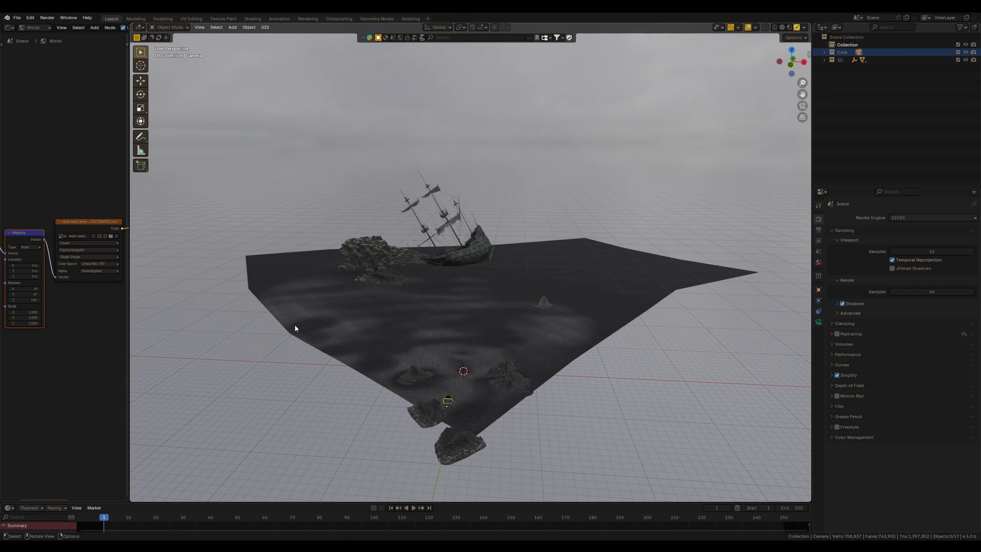
Step: Try rotating the world environment texture to 12.9° about Z in the Mapping node, and undo the change
{"action": "left_click_drag", "start_coordinate": [131, 281], "coordinate": [292, 286]}
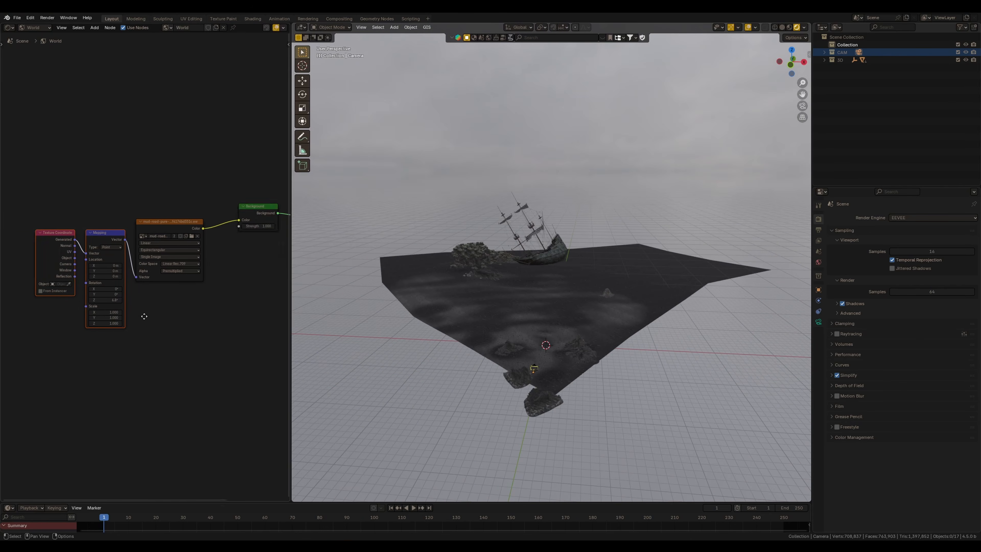
{"action": "scroll", "coordinate": [223, 260], "scroll_direction": "up", "scroll_amount": 8}
{"action": "middle_click_drag", "start_coordinate": [112, 285], "coordinate": [137, 286]}
{"action": "mouse_move", "coordinate": [156, 328]}
{"action": "left_mouse_down"}
{"action": "mouse_move", "coordinate": [234, 321]}
{"action": "mouse_move", "coordinate": [282, 297]}
{"action": "mouse_move", "coordinate": [161, 319]}
{"action": "left_mouse_up"}
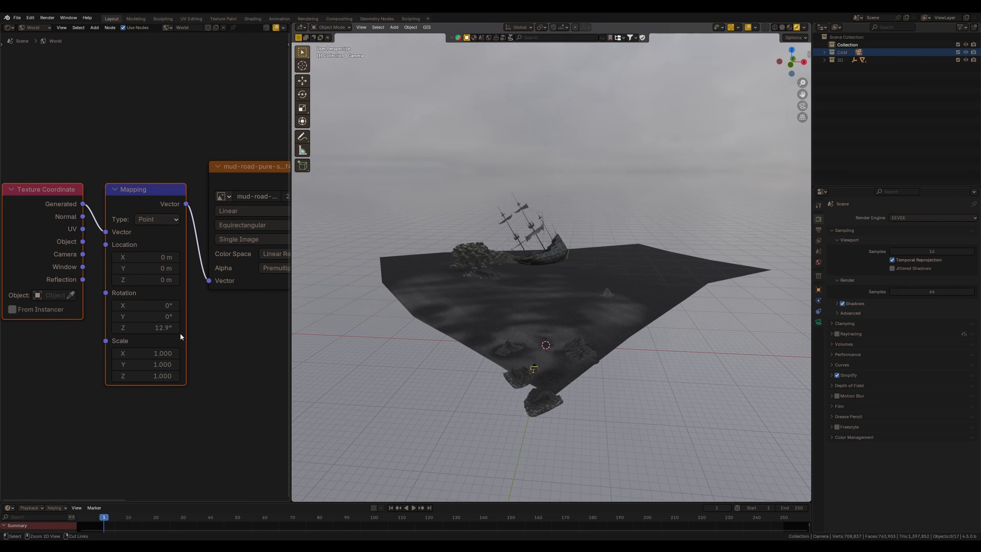
{"action": "key", "text": "ctrl+z"}
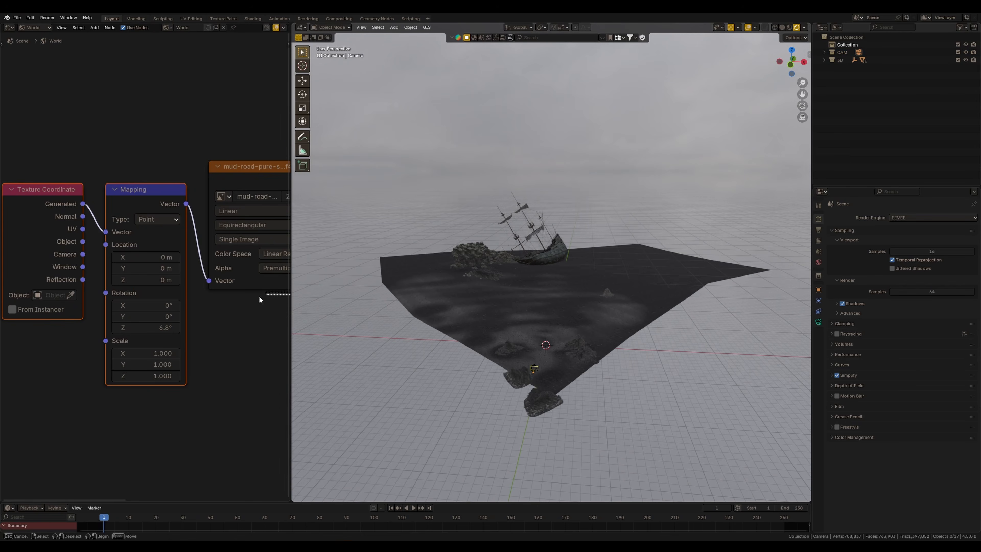
{"action": "left_click_drag", "start_coordinate": [287, 296], "coordinate": [212, 294]}
Step: Examine the beach ground, foreground rocks and shipwreck, both through the camera and from around the scene
{"action": "key", "text": "KP_0"}
{"action": "scroll", "coordinate": [525, 285], "scroll_direction": "up", "scroll_amount": 3}
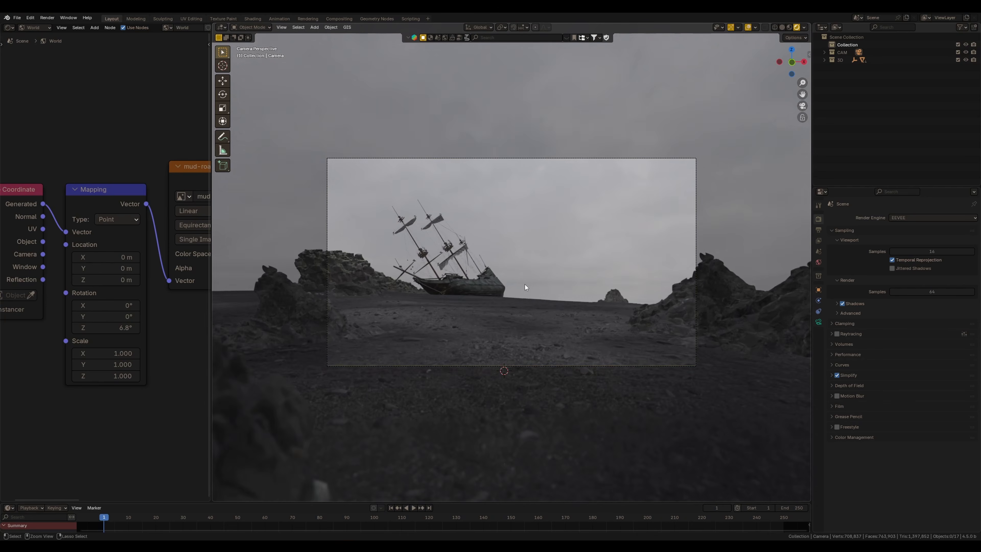
{"action": "left_click", "coordinate": [552, 365]}
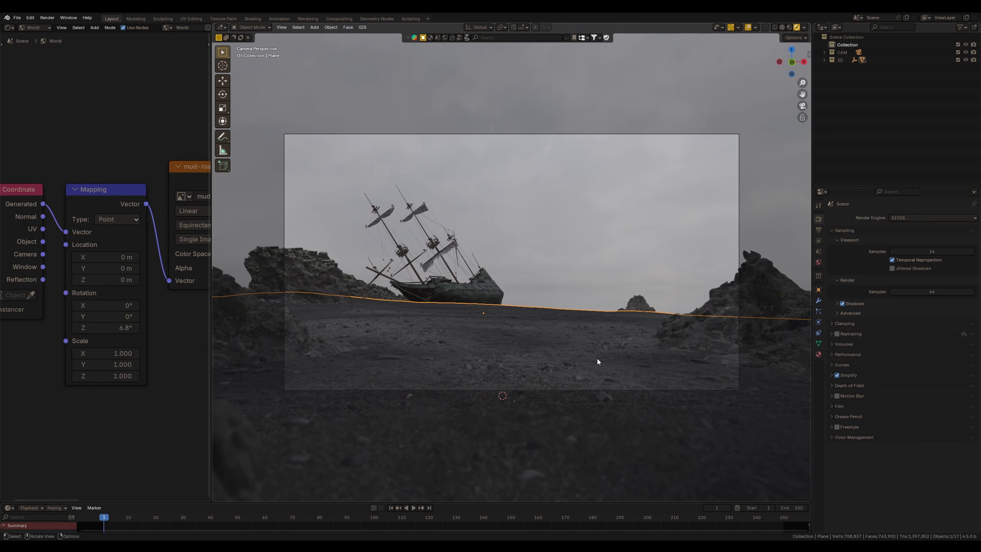
{"action": "middle_click_drag", "start_coordinate": [596, 359], "coordinate": [569, 333]}
{"action": "left_click", "coordinate": [502, 354]}
{"action": "middle_click_drag", "start_coordinate": [502, 355], "coordinate": [499, 390]}
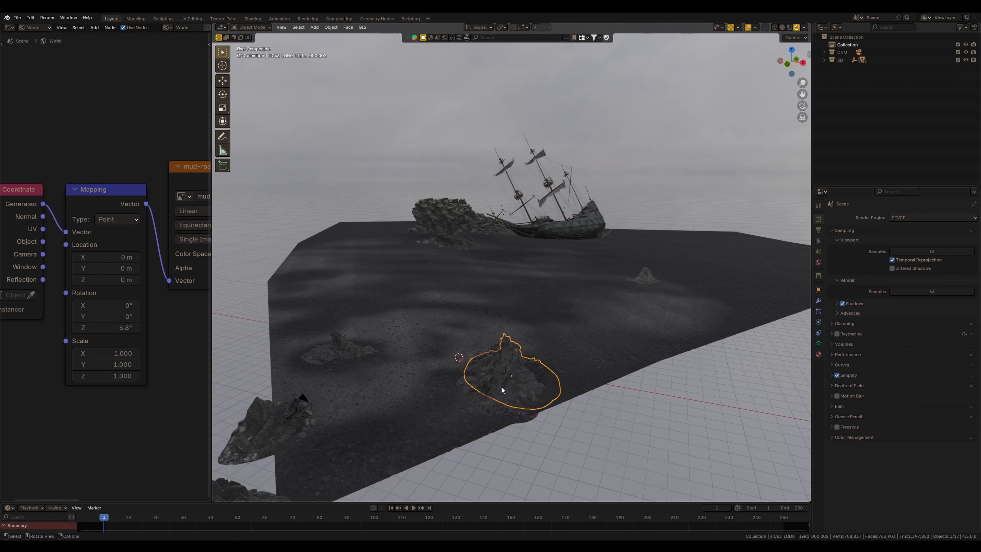
{"action": "middle_click_drag", "start_coordinate": [484, 278], "coordinate": [556, 322]}
{"action": "left_click", "coordinate": [541, 285]}
{"action": "scroll", "coordinate": [490, 304], "scroll_direction": "up", "scroll_amount": 4}
{"action": "middle_click_drag", "start_coordinate": [542, 284], "coordinate": [507, 234], "text": "shift"}
{"action": "middle_click_drag", "start_coordinate": [462, 335], "coordinate": [518, 331], "text": "shift"}
Step: Name the new empty collection Ocean
{"action": "double_click", "coordinate": [845, 68]}
{"action": "type", "text": "Od"}
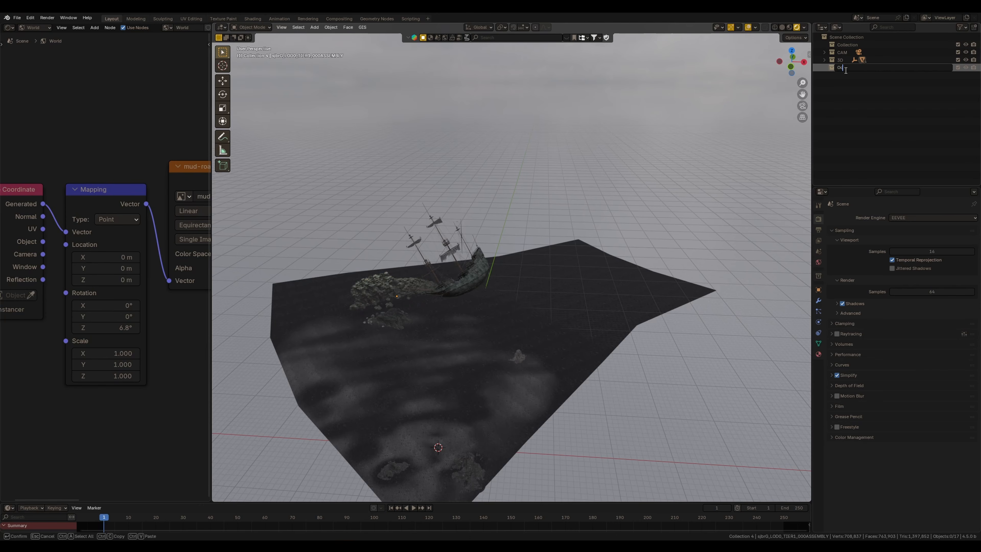
{"action": "key", "text": "Return"}
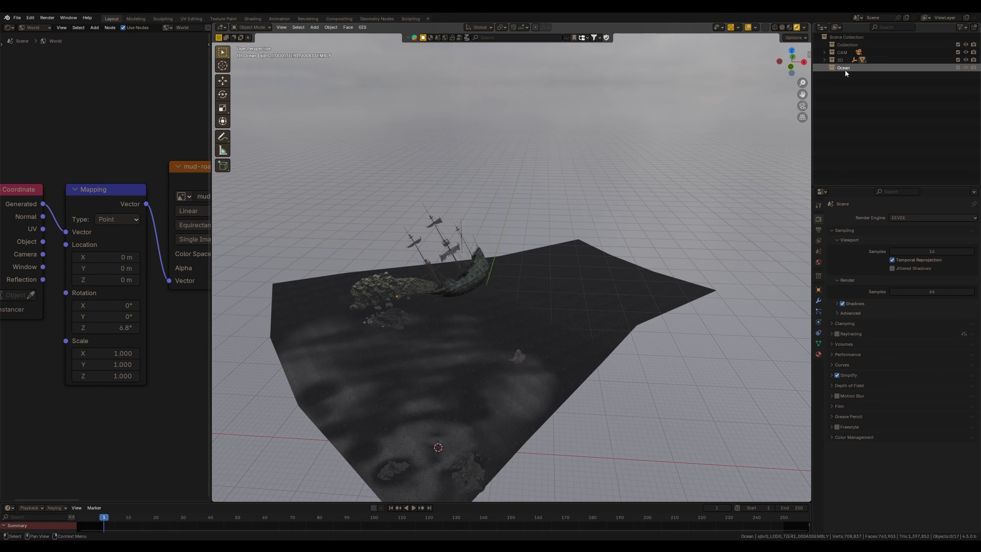
Step: In top view, place the 3D cursor beside the beach ground and add a plane there in the Ocean collection
{"action": "key", "text": "grave"}
{"action": "left_click", "coordinate": [493, 309]}
{"action": "scroll", "coordinate": [493, 307], "scroll_direction": "down", "scroll_amount": 3}
{"action": "middle_click_drag", "start_coordinate": [514, 374], "coordinate": [498, 434], "text": "shift"}
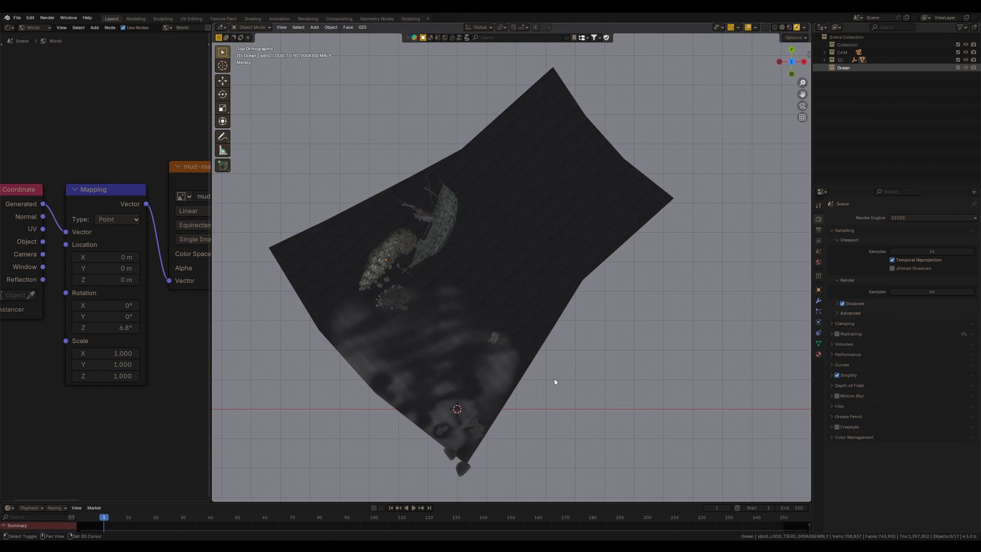
{"action": "right_click", "coordinate": [555, 382], "text": "shift"}
{"action": "key", "text": "shift+a"}
{"action": "mouse_move", "coordinate": [545, 379]}
{"action": "left_click", "coordinate": [580, 385]}
{"action": "middle_click_drag", "start_coordinate": [580, 387], "coordinate": [561, 350], "text": "shift"}
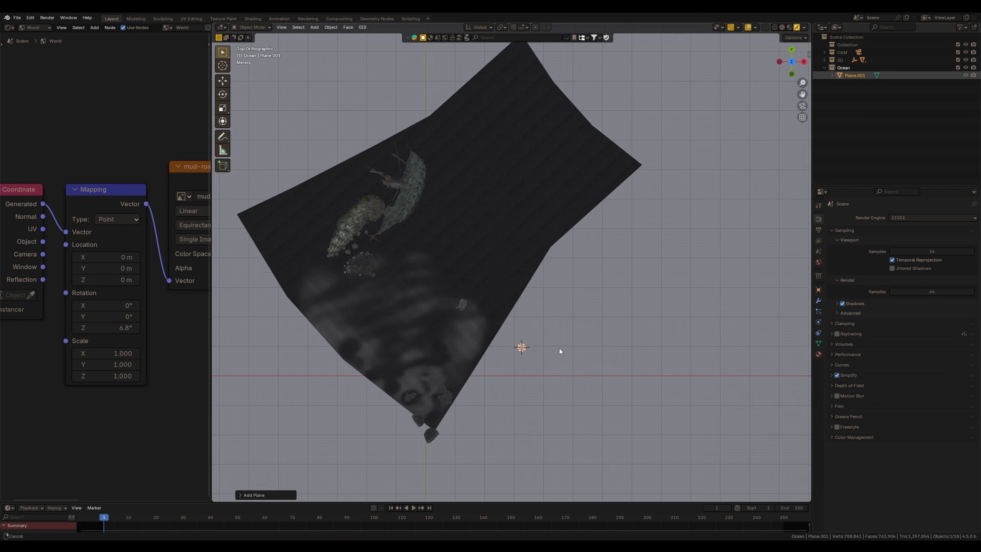
Step: Enlarge the new plane, stretch it along X to about twice its depth, and rotate it 90° about X
{"action": "key", "text": "s"}
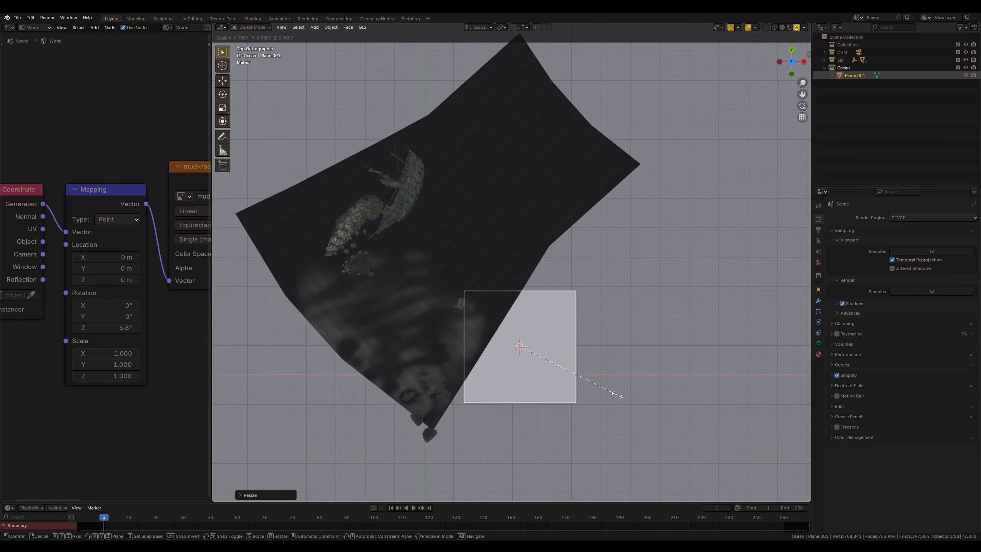
{"action": "key", "text": "x"}
{"action": "left_click", "coordinate": [632, 393]}
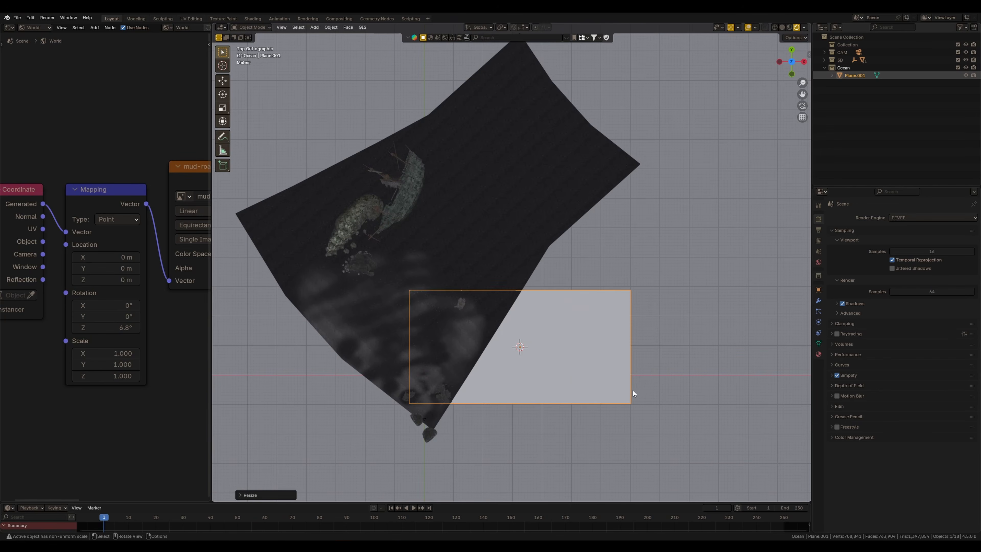
{"action": "type", "text": "rx90"}
{"action": "key", "text": "Return"}
Step: Move the upright plane about 4 m along X and 28 m along Y, and look through the camera
{"action": "middle_click_drag", "start_coordinate": [633, 394], "coordinate": [569, 407], "text": "ctrl"}
{"action": "key", "text": "g"}
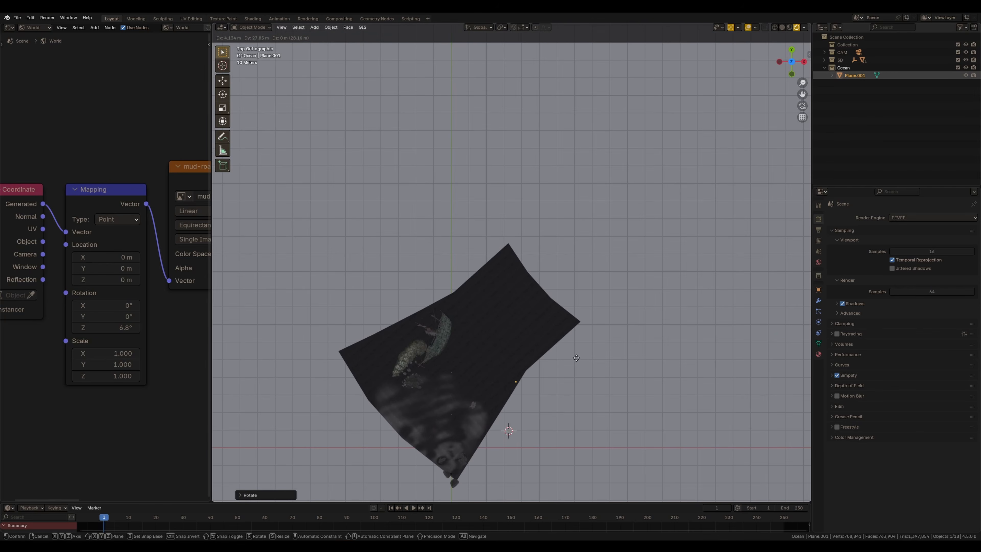
{"action": "left_click", "coordinate": [576, 358]}
{"action": "key", "text": "KP_0"}
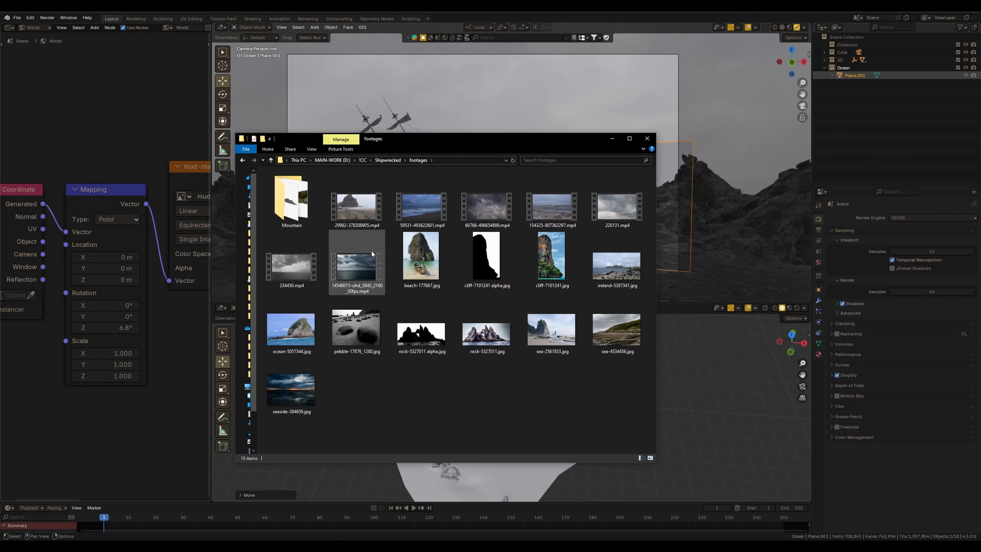
Step: Pick the clip 154325-807362297.mp4 in the footages folder, create a material for the upright plane, and enlarge the camera viewport
{"action": "scroll", "coordinate": [460, 318], "scroll_direction": "up", "scroll_amount": 1, "text": "ctrl"}
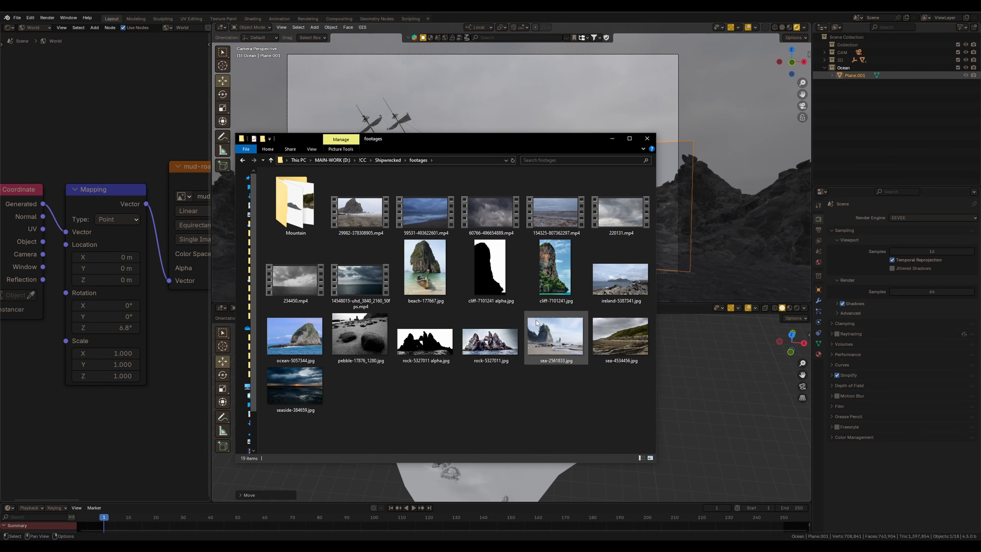
{"action": "left_click", "coordinate": [556, 220]}
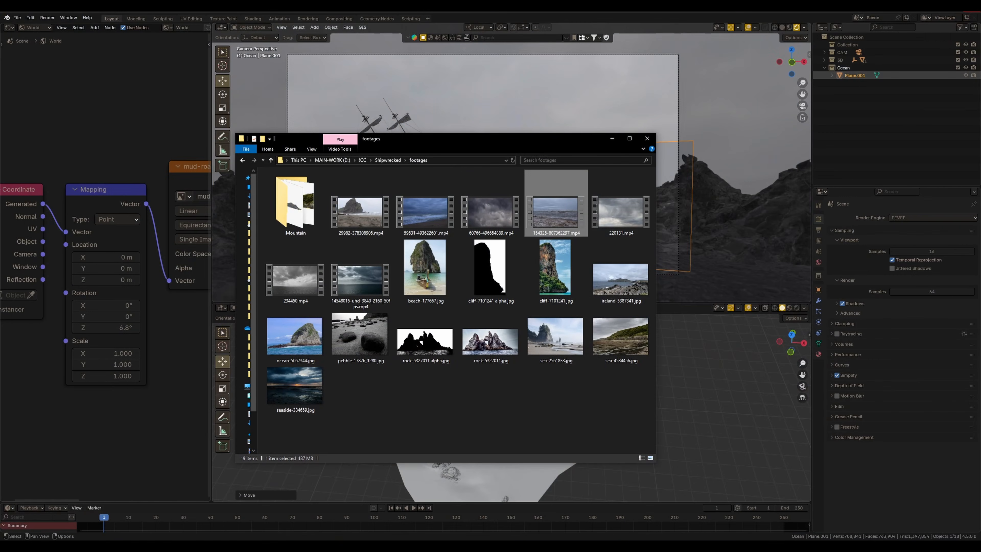
{"action": "left_click", "coordinate": [686, 382]}
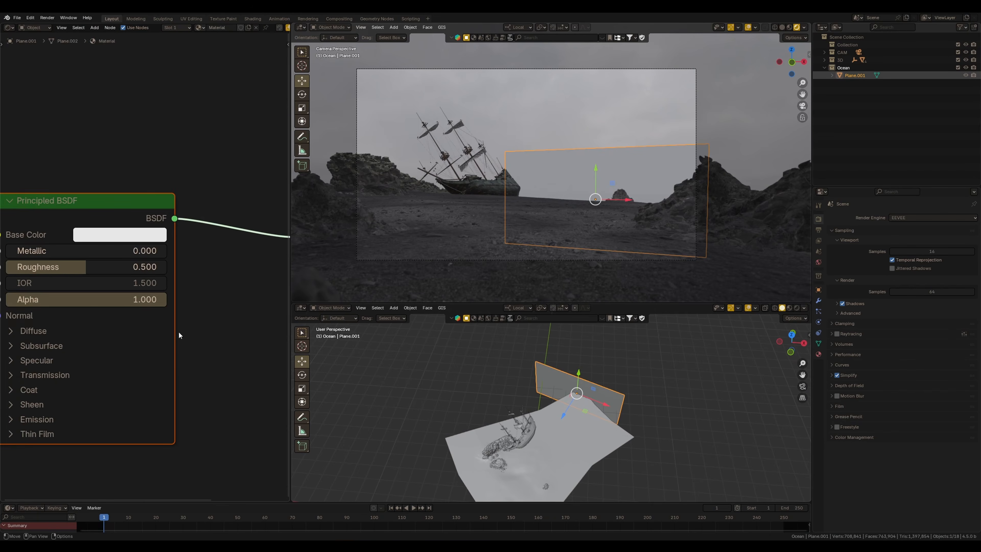
{"action": "scroll", "coordinate": [178, 331], "scroll_direction": "down", "scroll_amount": 5}
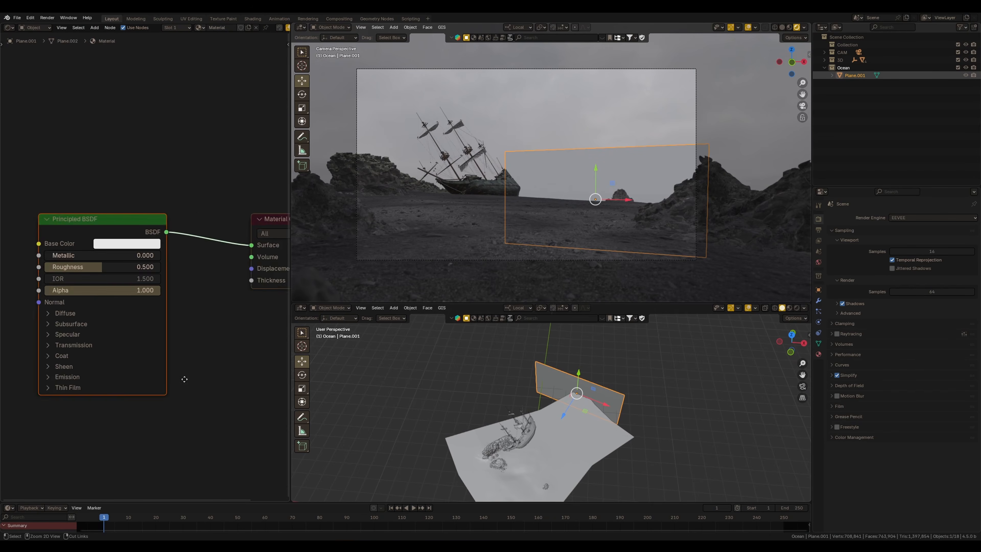
{"action": "left_click_drag", "start_coordinate": [154, 248], "coordinate": [164, 246]}
{"action": "scroll", "coordinate": [524, 223], "scroll_direction": "up", "scroll_amount": 2}
{"action": "left_click_drag", "start_coordinate": [630, 303], "coordinate": [632, 351]}
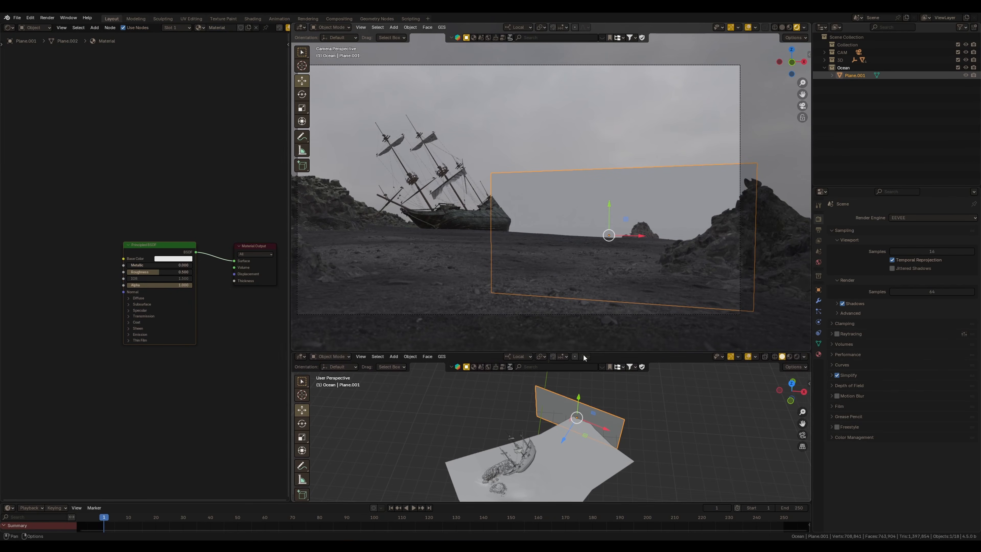
{"action": "left_click_drag", "start_coordinate": [139, 266], "coordinate": [138, 249]}
Step: Bring the clip 154325-807362297.mp4 into the plane's material, connect its Color to Base Color, and raise the plane slightly
{"action": "key", "text": "alt+Tab"}
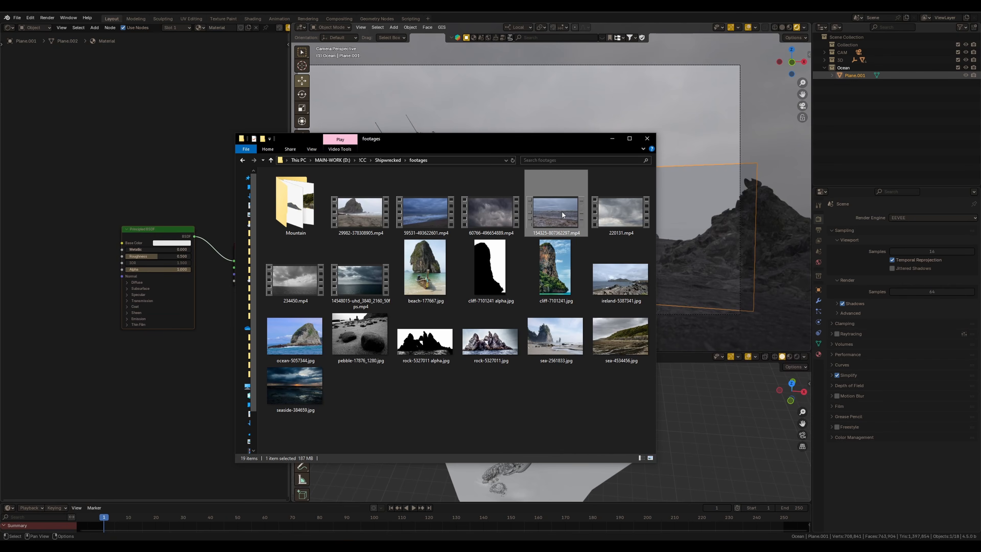
{"action": "left_click_drag", "start_coordinate": [233, 209], "coordinate": [98, 192]}
{"action": "middle_click_drag", "start_coordinate": [135, 203], "coordinate": [153, 194]}
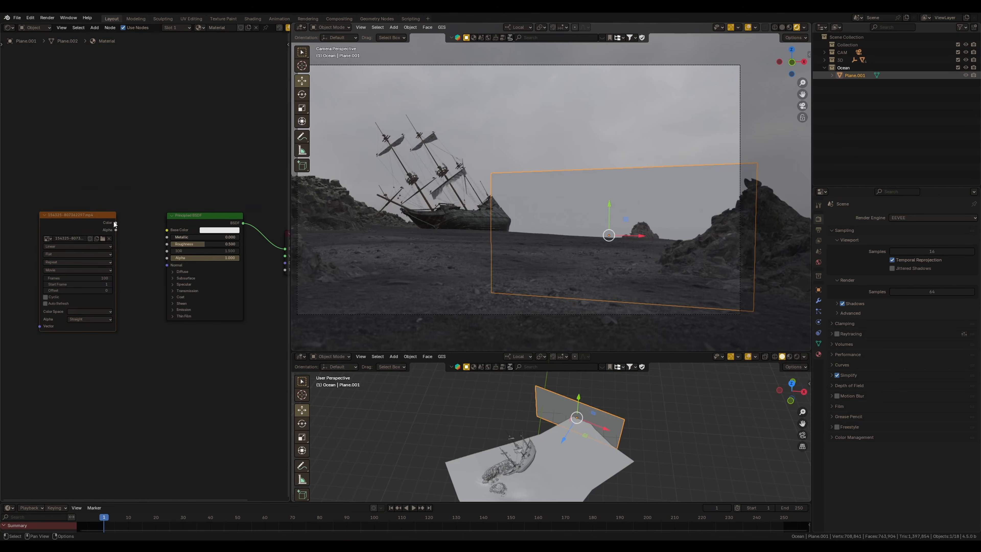
{"action": "left_click_drag", "start_coordinate": [115, 223], "coordinate": [143, 191]}
{"action": "left_click_drag", "start_coordinate": [103, 231], "coordinate": [105, 229]}
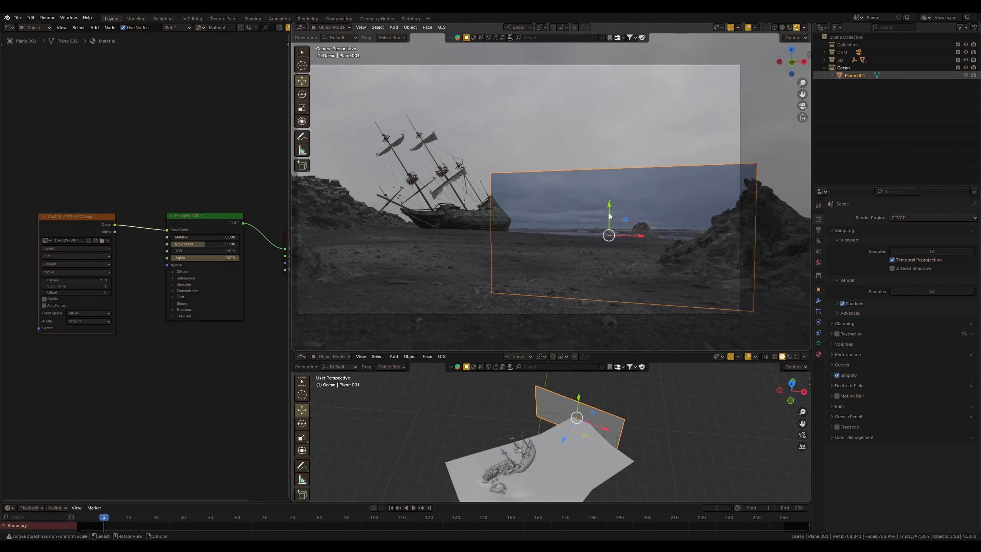
{"action": "left_click_drag", "start_coordinate": [609, 214], "coordinate": [599, 203]}
Step: Enable Auto Refresh on the ocean clip's texture node and set its Frames to 250
{"action": "scroll", "coordinate": [52, 274], "scroll_direction": "up", "scroll_amount": 4}
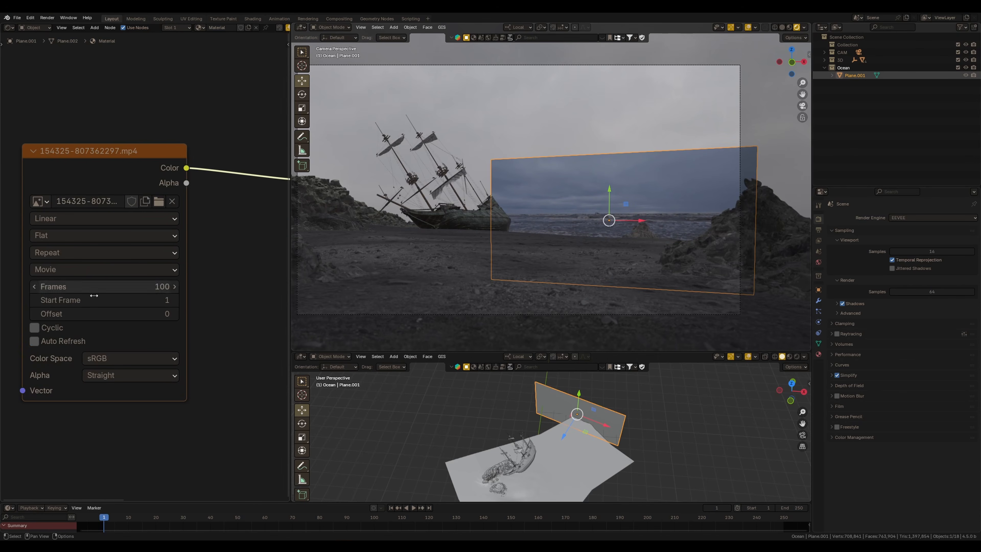
{"action": "scroll", "coordinate": [73, 347], "scroll_direction": "down", "scroll_amount": 2}
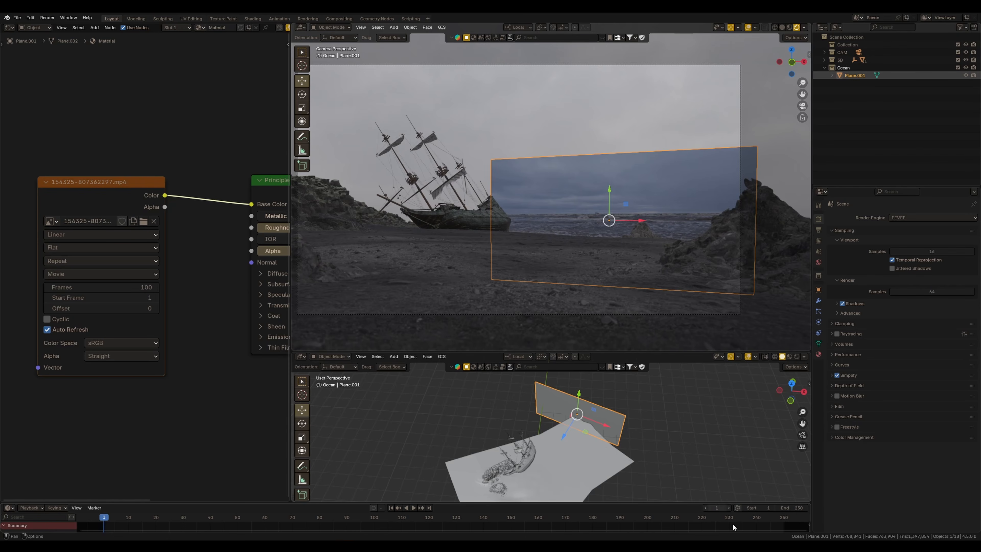
{"action": "left_click", "coordinate": [106, 291]}
{"action": "key", "text": "Return"}
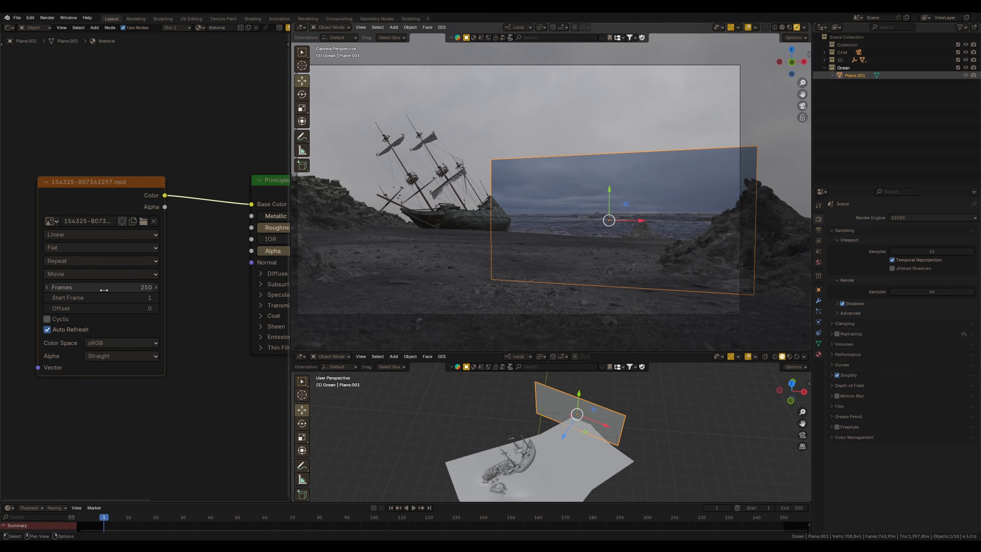
Step: Play the timeline to preview the moving ocean footage on the plane
{"action": "left_click_drag", "start_coordinate": [105, 518], "coordinate": [116, 517]}
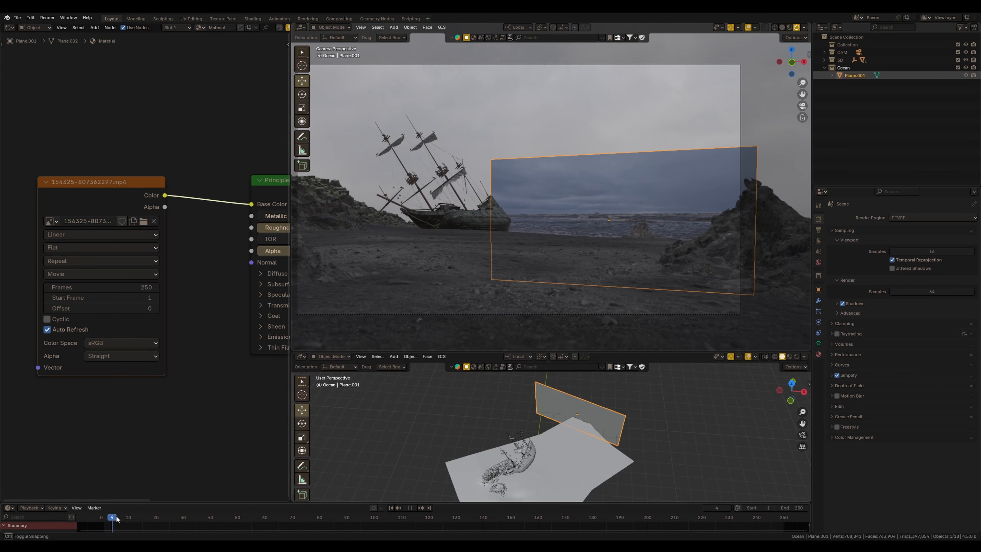
{"action": "left_click", "coordinate": [407, 522]}
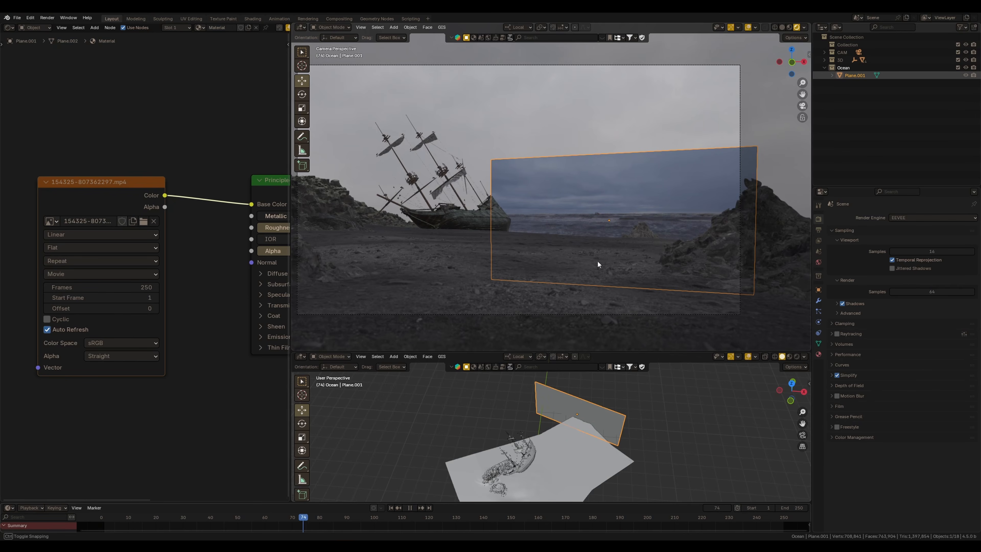
{"action": "key", "text": "space"}
{"action": "key", "text": "space"}
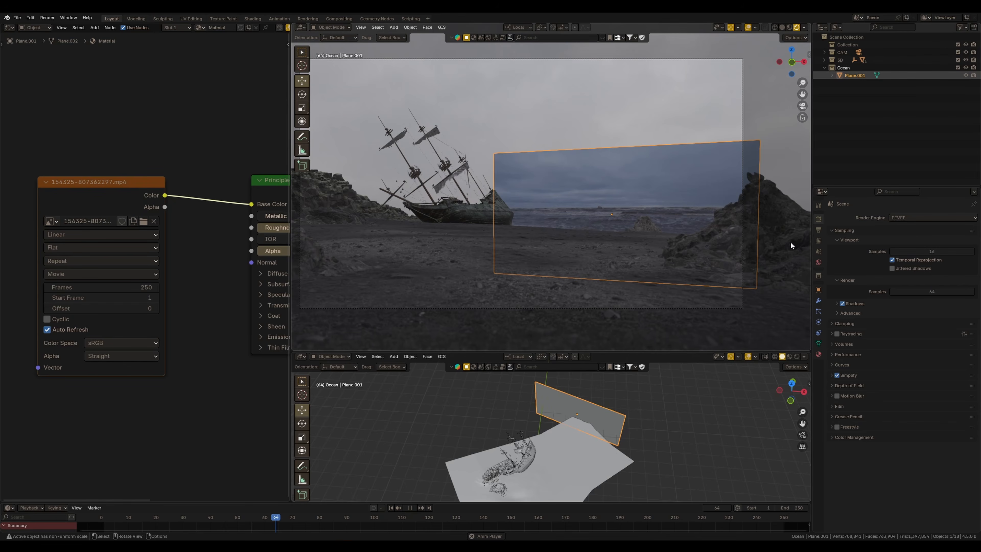
{"action": "key", "text": "space"}
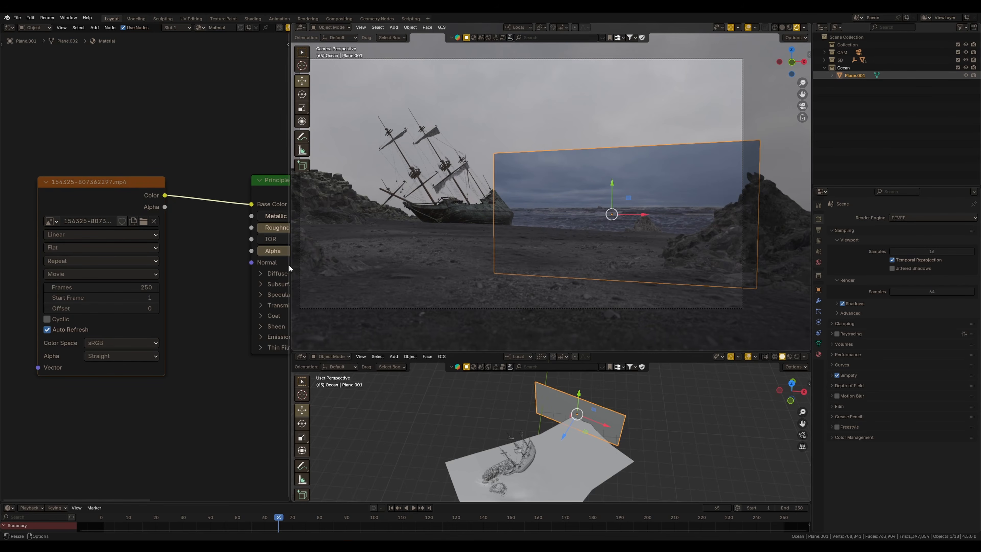
Step: Widen the camera viewport and lower the ocean plane slightly along its local Y axis
{"action": "left_click_drag", "start_coordinate": [289, 265], "coordinate": [231, 265]}
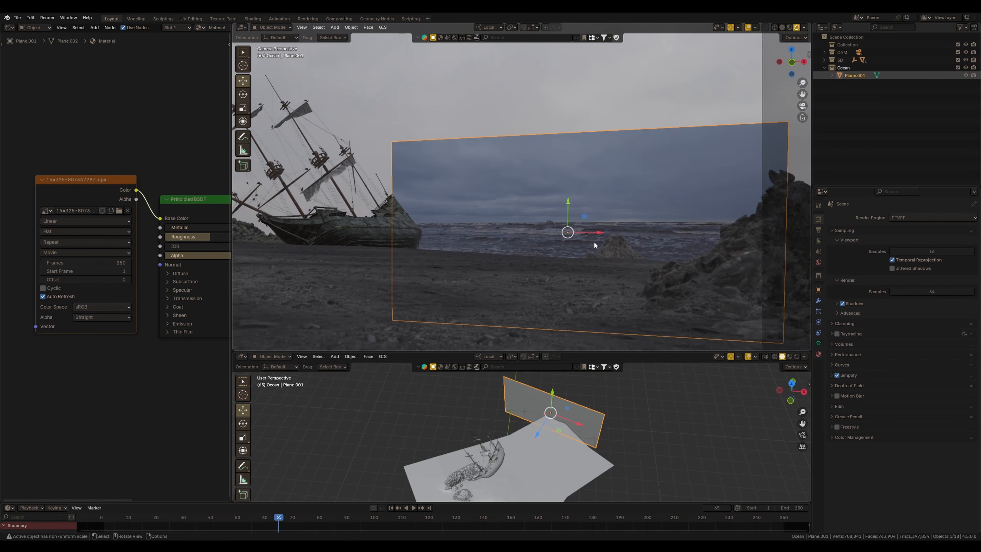
{"action": "left_click_drag", "start_coordinate": [564, 210], "coordinate": [559, 219]}
{"action": "middle_click_drag", "start_coordinate": [572, 256], "coordinate": [499, 217], "text": "shift"}
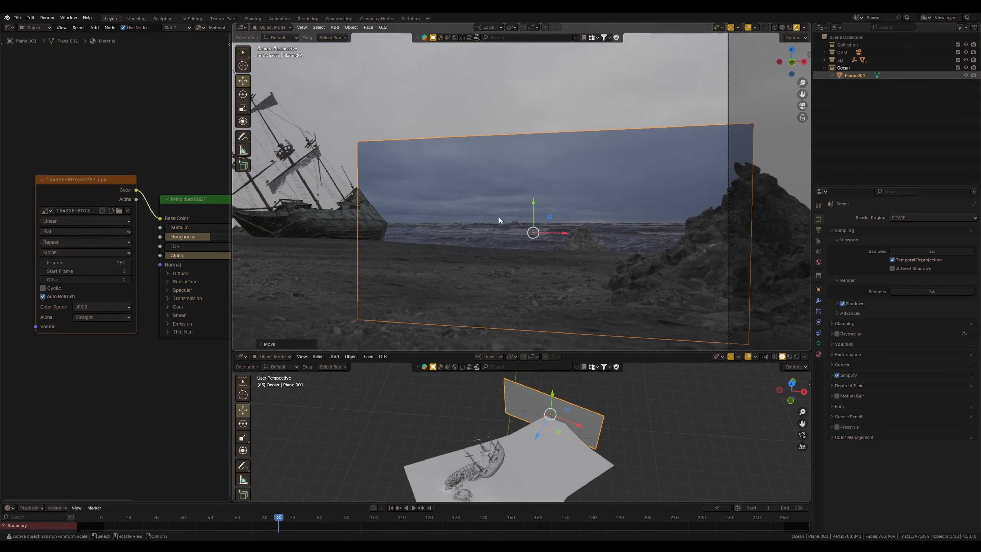
{"action": "middle_click_drag", "start_coordinate": [585, 226], "coordinate": [603, 231], "text": "shift"}
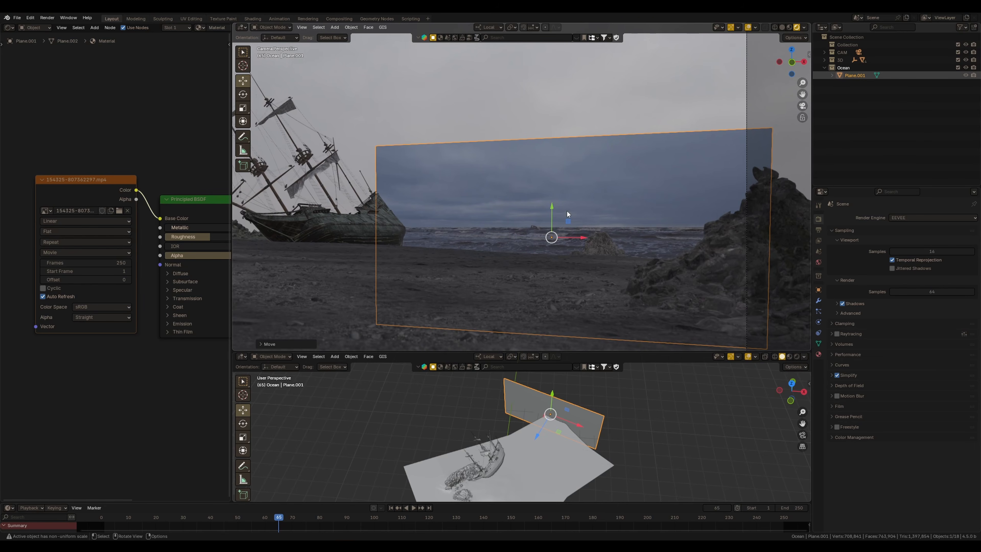
{"action": "middle_click_drag", "start_coordinate": [571, 263], "coordinate": [571, 273], "text": "ctrl"}
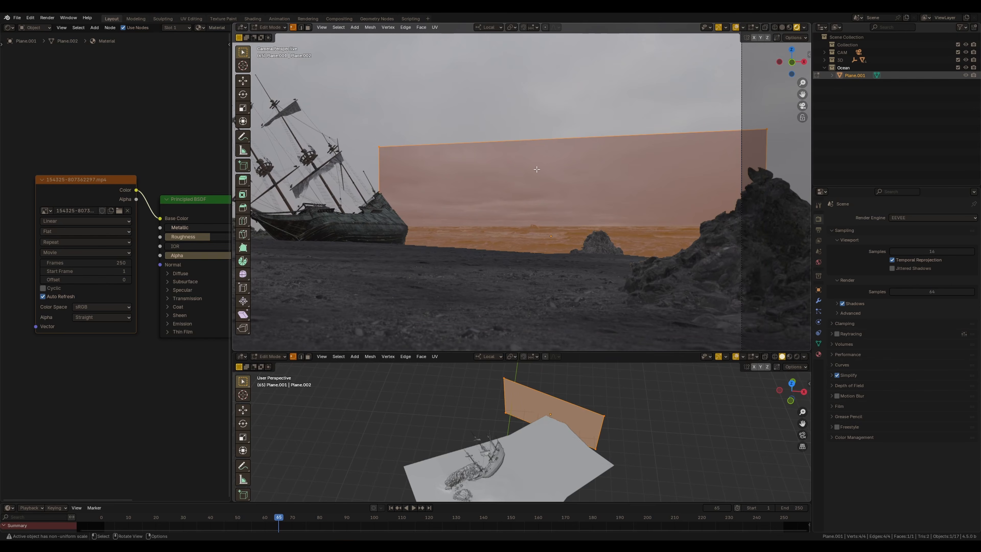
Step: Lower the ocean plane's top edge to the footage's horizon with Correct Face Attributes on, cropping out its sky
{"action": "key", "text": "2"}
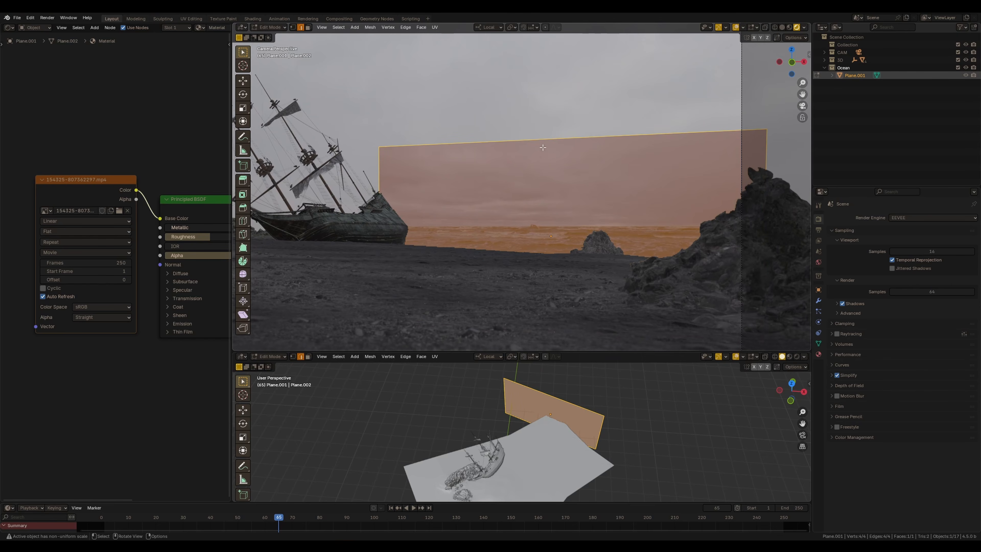
{"action": "left_click", "coordinate": [556, 146]}
{"action": "left_click", "coordinate": [243, 80]}
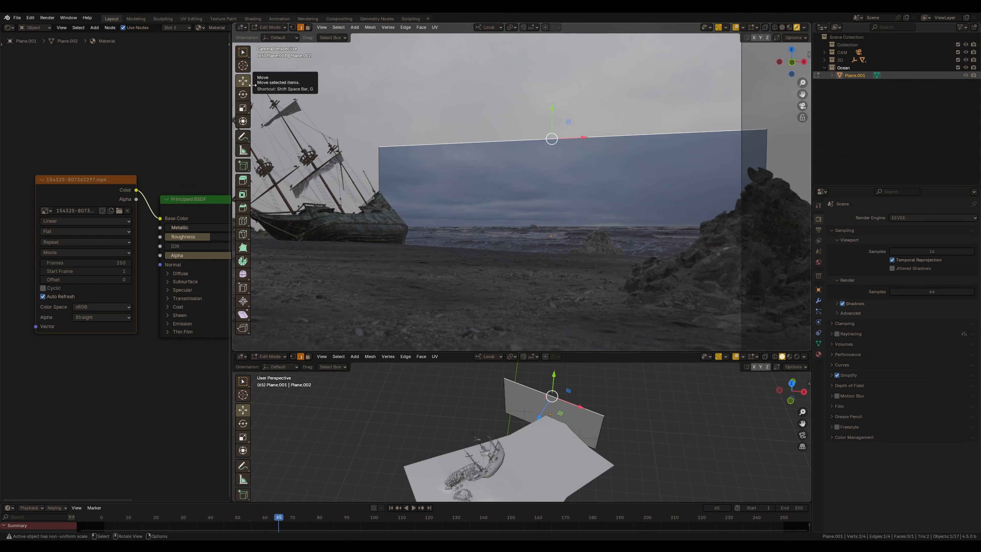
{"action": "left_click", "coordinate": [797, 38]}
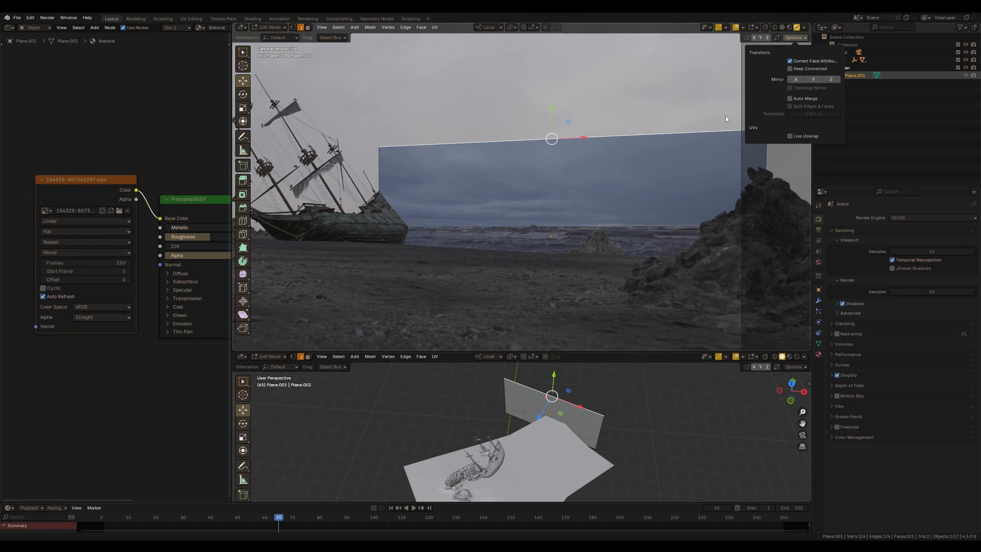
{"action": "left_click_drag", "start_coordinate": [552, 120], "coordinate": [531, 216]}
{"action": "scroll", "coordinate": [548, 216], "scroll_direction": "up", "scroll_amount": 6}
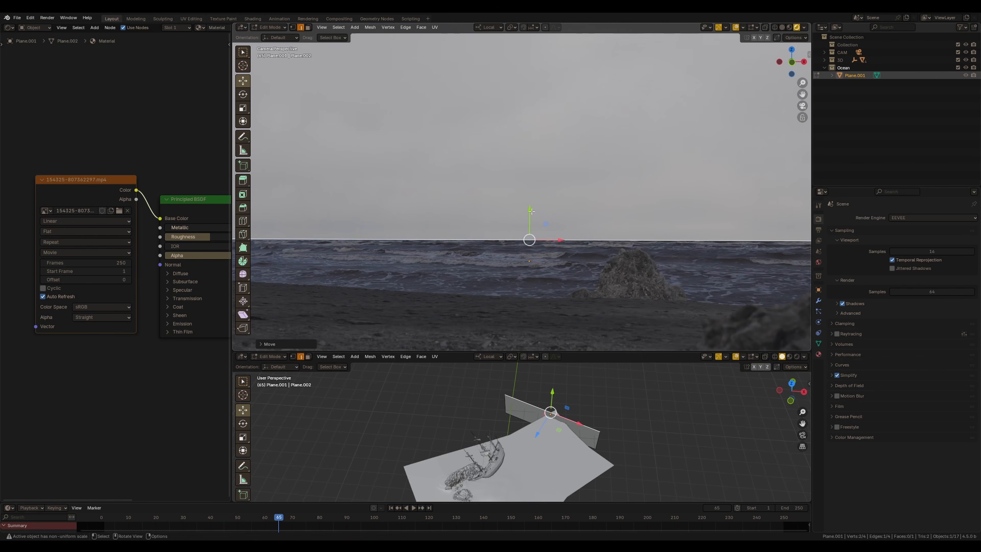
{"action": "scroll", "coordinate": [556, 264], "scroll_direction": "down", "scroll_amount": 4}
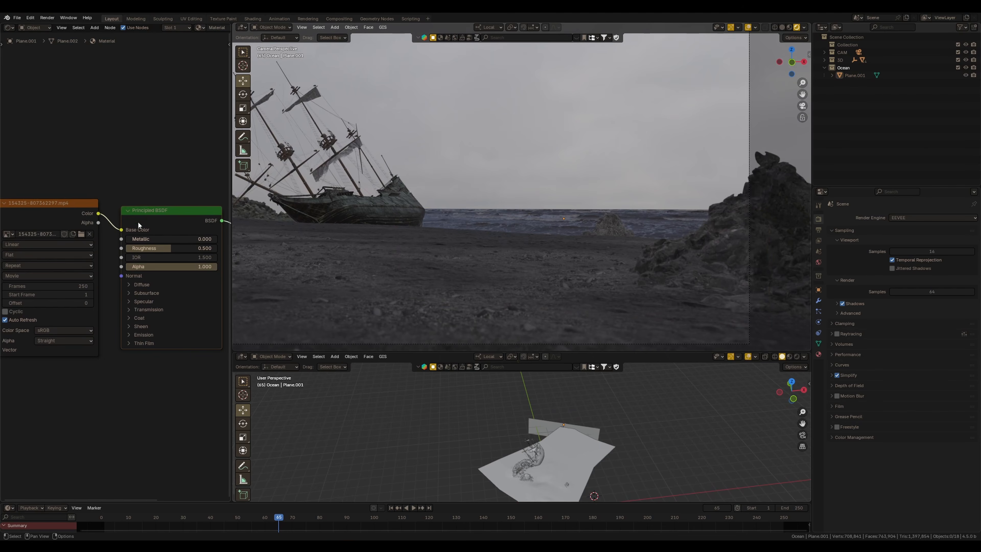
Step: Connect the ocean clip's Color to the shader's Emission Color and raise the emission Strength to about 0.45
{"action": "left_click_drag", "start_coordinate": [85, 215], "coordinate": [121, 344]}
{"action": "left_click", "coordinate": [124, 332]}
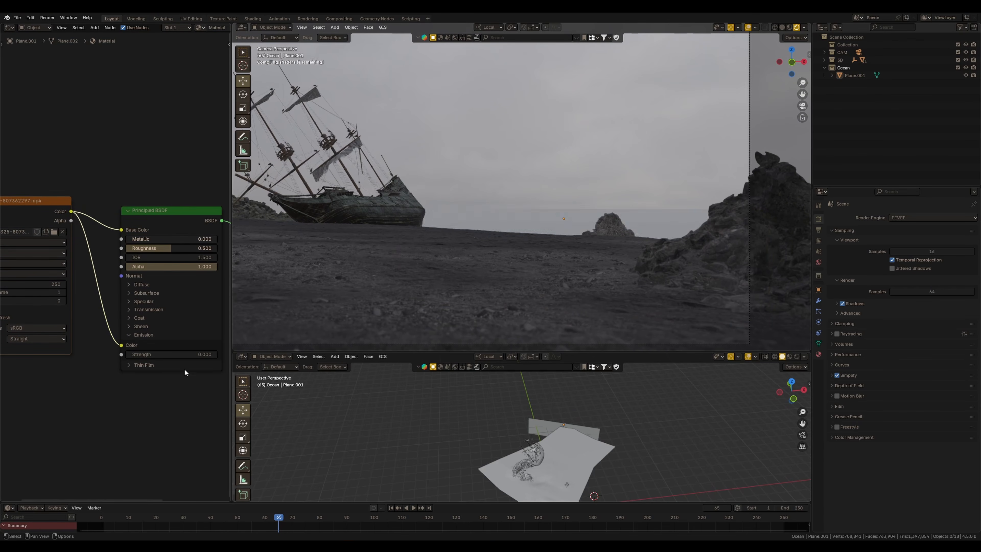
{"action": "middle_click_drag", "start_coordinate": [185, 372], "coordinate": [201, 361]}
{"action": "left_click_drag", "start_coordinate": [179, 343], "coordinate": [177, 347]}
{"action": "middle_click_drag", "start_coordinate": [181, 345], "coordinate": [145, 362]}
{"action": "left_click_drag", "start_coordinate": [146, 359], "coordinate": [157, 355]}
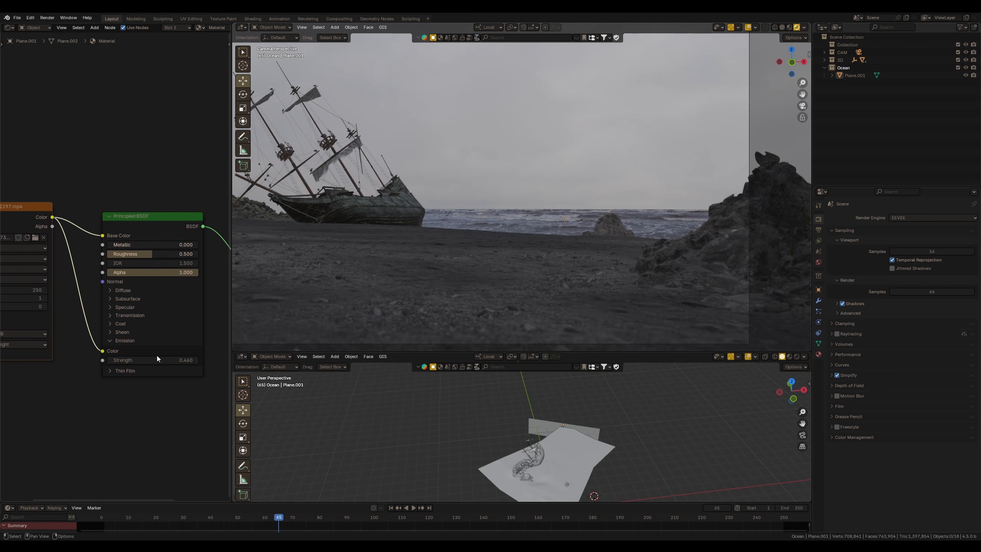
Step: Examine up close where the ocean footage meets the beach sand and the rocks
{"action": "scroll", "coordinate": [105, 408], "scroll_direction": "down", "scroll_amount": 1}
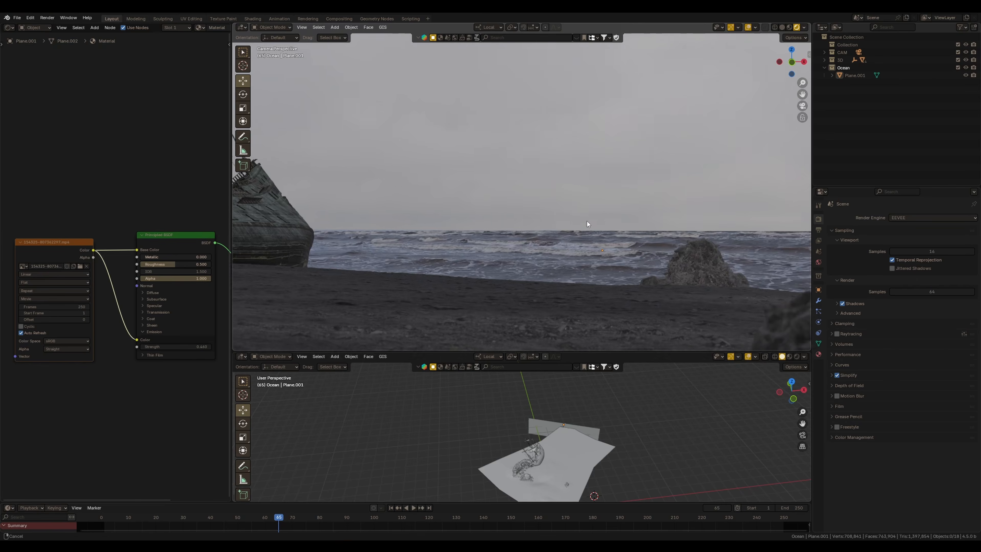
{"action": "scroll", "coordinate": [586, 221], "scroll_direction": "up", "scroll_amount": 2}
{"action": "middle_click_drag", "start_coordinate": [664, 226], "coordinate": [505, 244], "text": "shift"}
{"action": "scroll", "coordinate": [589, 214], "scroll_direction": "up", "scroll_amount": 2}
{"action": "scroll", "coordinate": [628, 272], "scroll_direction": "up", "scroll_amount": 2}
{"action": "middle_click_drag", "start_coordinate": [627, 272], "coordinate": [551, 272]}
{"action": "key", "text": "KP_0"}
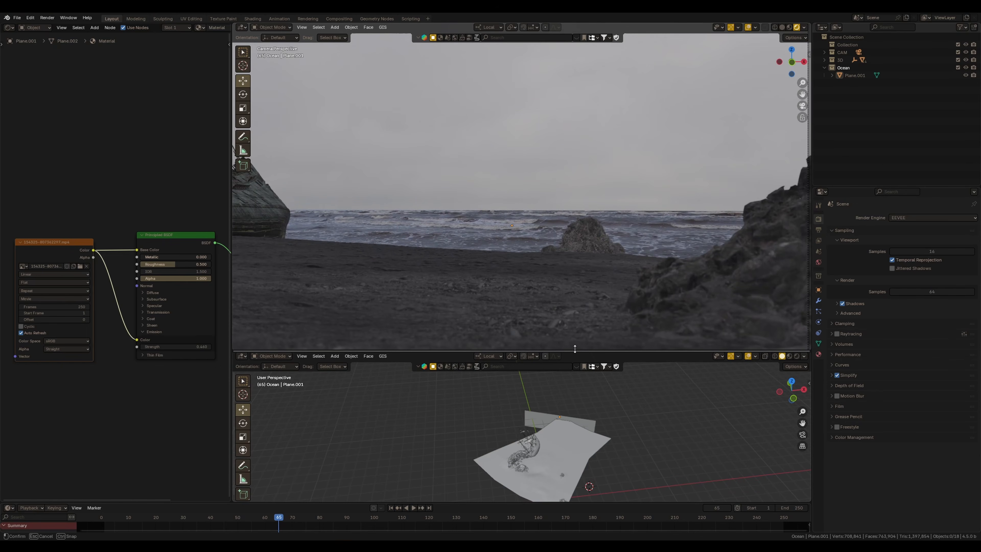
Step: Enlarge the perspective viewport and shift the ocean plane along its local X axis so it extends further behind the ship
{"action": "left_click_drag", "start_coordinate": [574, 351], "coordinate": [574, 281]}
{"action": "middle_click_drag", "start_coordinate": [555, 348], "coordinate": [515, 418]}
{"action": "left_click", "coordinate": [572, 415]}
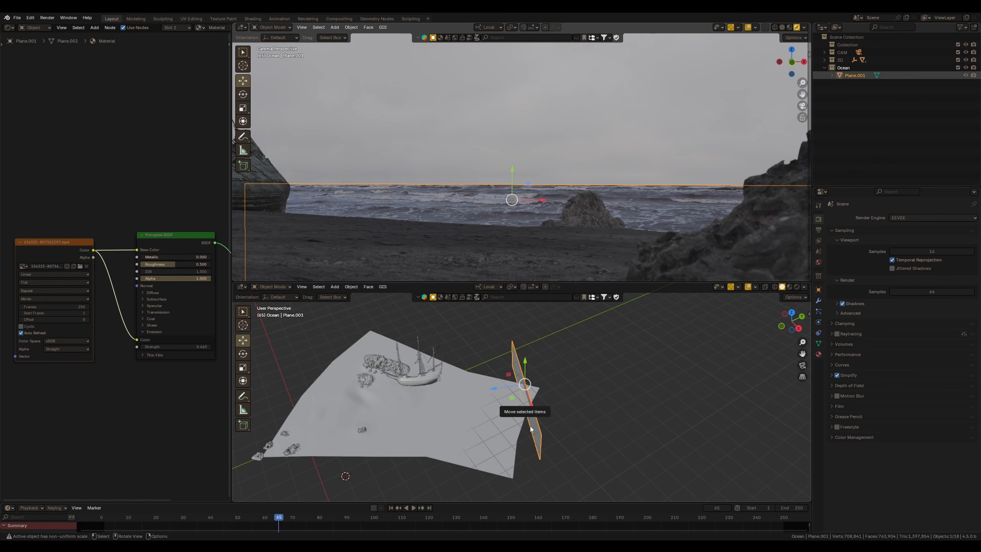
{"action": "middle_click_drag", "start_coordinate": [531, 429], "coordinate": [525, 408]}
{"action": "left_click_drag", "start_coordinate": [540, 390], "coordinate": [525, 391]}
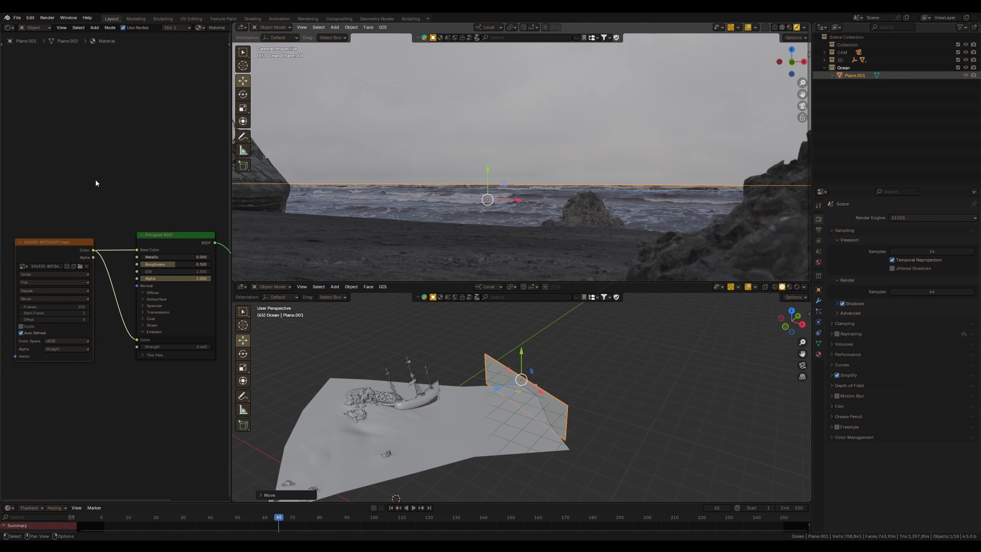
Step: Add a Gradient Texture node above the ocean clip's node in the plane's material
{"action": "middle_click_drag", "start_coordinate": [92, 176], "coordinate": [109, 211]}
{"action": "key", "text": "shift+a"}
{"action": "left_click", "coordinate": [92, 209]}
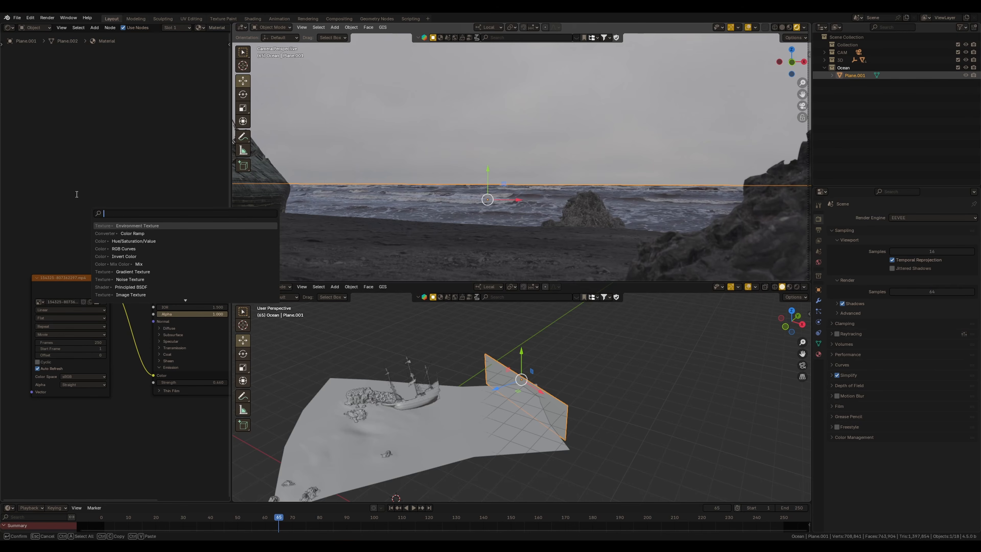
{"action": "type", "text": "gr"}
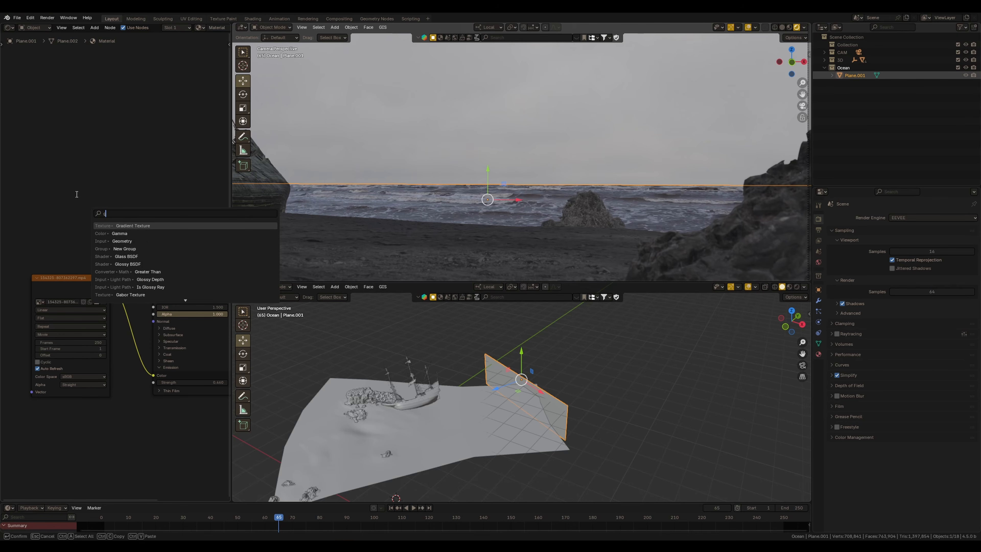
{"action": "key", "text": "Down"}
{"action": "key", "text": "Down"}
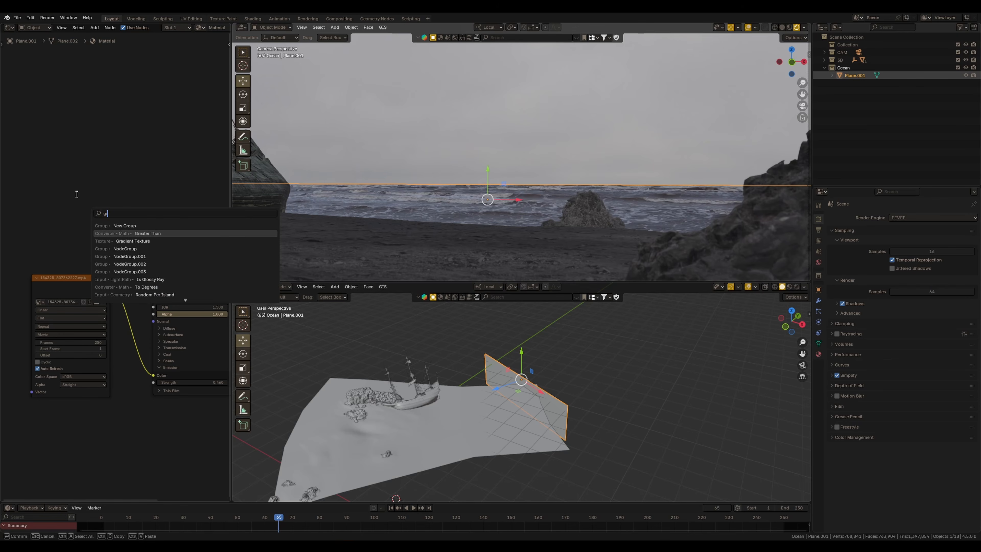
{"action": "key", "text": "Return"}
{"action": "left_click", "coordinate": [37, 201]}
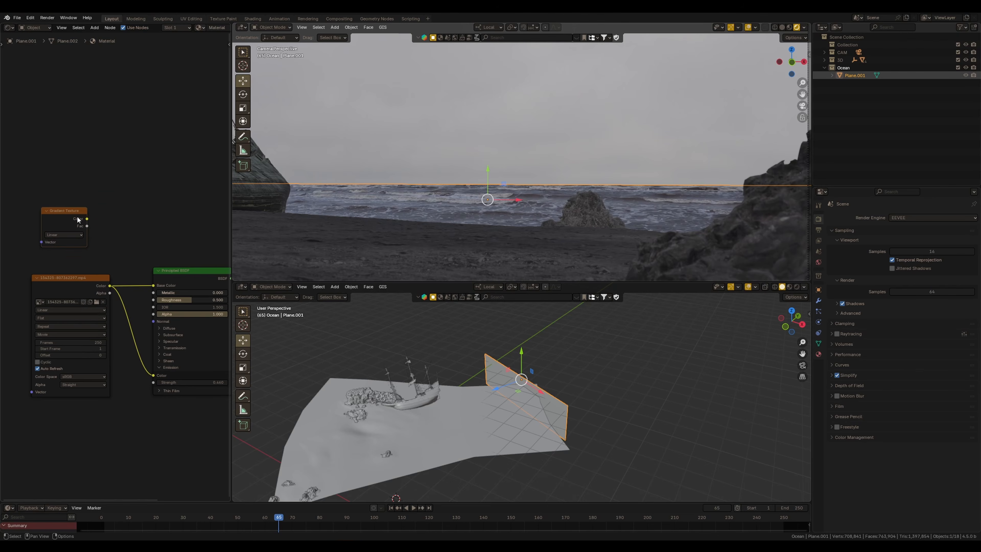
Step: Align the Gradient Texture node above the clip's node and preview its output directly on the ocean plane
{"action": "middle_click_drag", "start_coordinate": [77, 217], "coordinate": [108, 228]}
{"action": "left_click_drag", "start_coordinate": [93, 220], "coordinate": [91, 199]}
{"action": "left_click", "coordinate": [90, 198], "text": "ctrl+shift"}
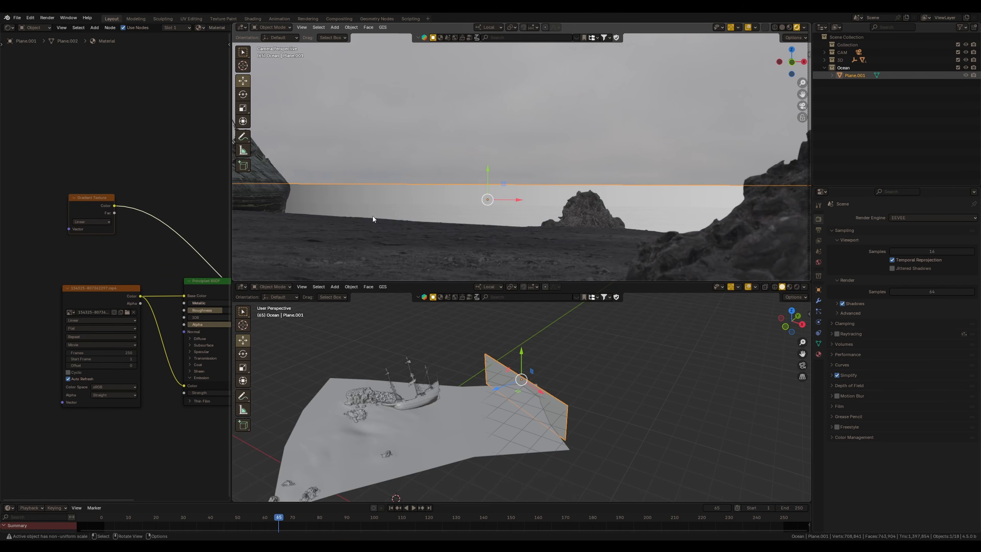
Step: Add Texture Coordinate and Mapping nodes in front of the Gradient Texture in the ocean plane's material
{"action": "middle_click_drag", "start_coordinate": [94, 226], "coordinate": [140, 212]}
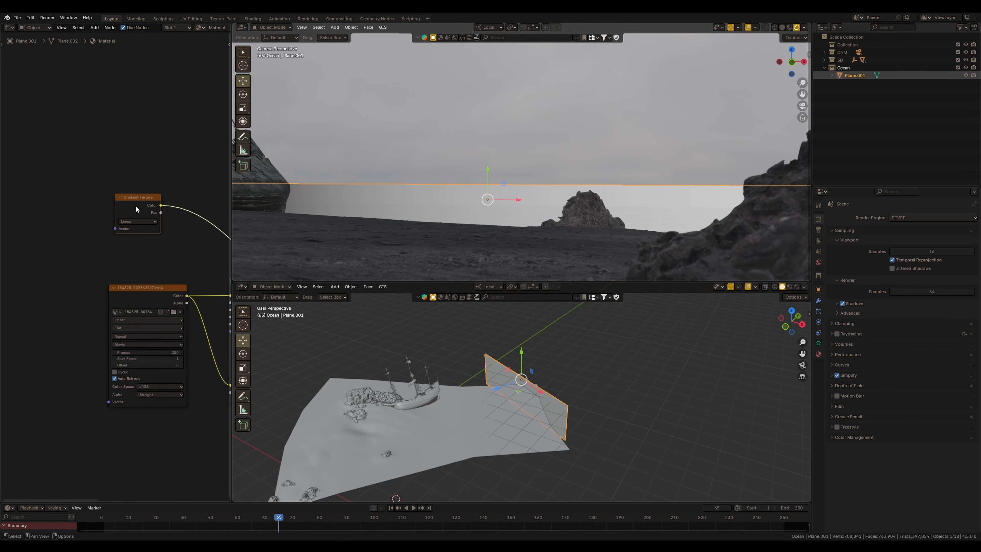
{"action": "left_click_drag", "start_coordinate": [136, 206], "coordinate": [139, 195]}
{"action": "middle_click_drag", "start_coordinate": [136, 198], "coordinate": [126, 210]}
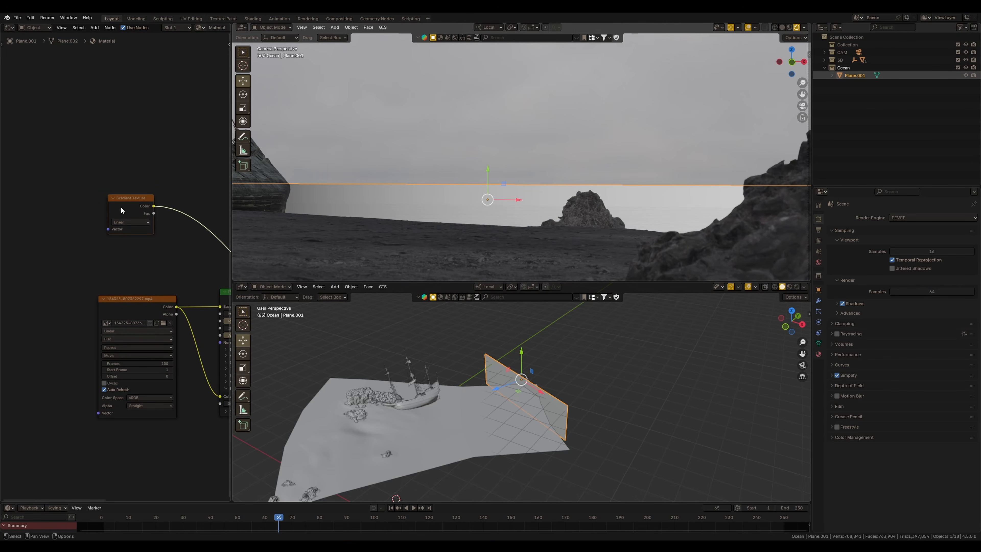
{"action": "key", "text": "ctrl+t"}
{"action": "middle_click_drag", "start_coordinate": [116, 217], "coordinate": [121, 192]}
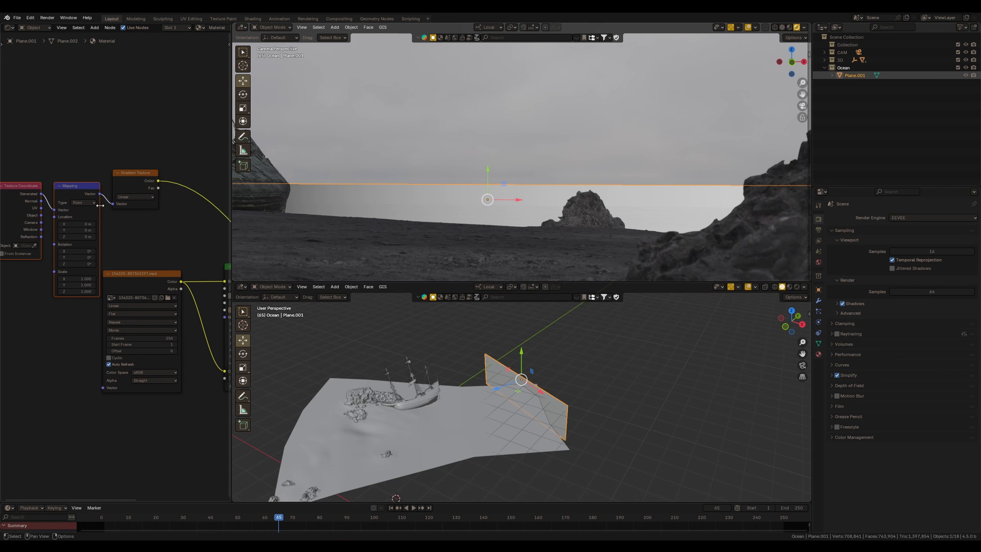
Step: Try a Z rotation of -90° in the Mapping node and shift its X location to move the gradient
{"action": "left_click", "coordinate": [72, 264]}
{"action": "type", "text": "-90"}
{"action": "key", "text": "Return"}
{"action": "middle_click_drag", "start_coordinate": [86, 252], "coordinate": [98, 250]}
{"action": "left_click_drag", "start_coordinate": [91, 222], "coordinate": [92, 222]}
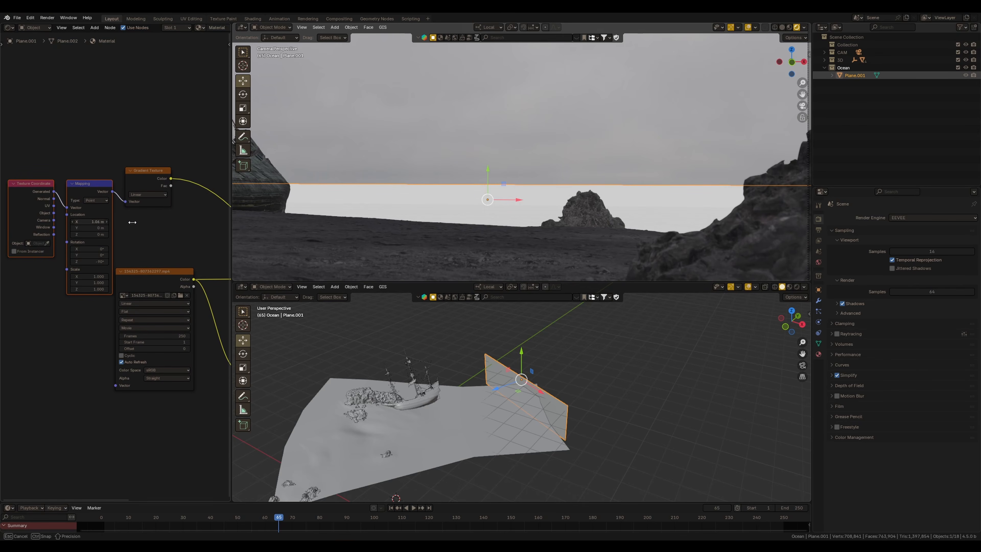
{"action": "left_click_drag", "start_coordinate": [167, 223], "coordinate": [57, 227]}
{"action": "middle_click_drag", "start_coordinate": [123, 230], "coordinate": [156, 230]}
Step: Set the Mapping node's Z rotation to 90° and its X location to 0.75 m
{"action": "left_click", "coordinate": [105, 256]}
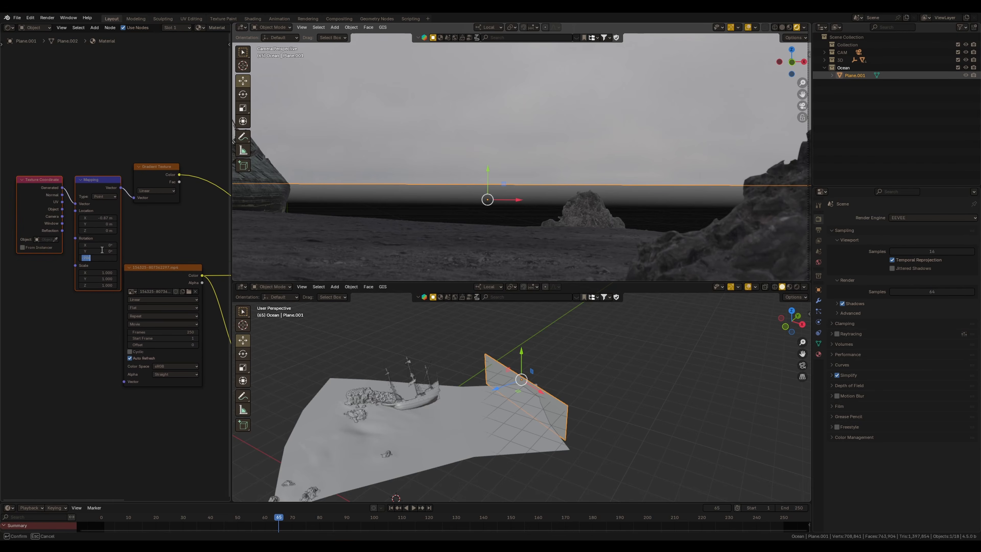
{"action": "type", "text": "90"}
{"action": "key", "text": "Return"}
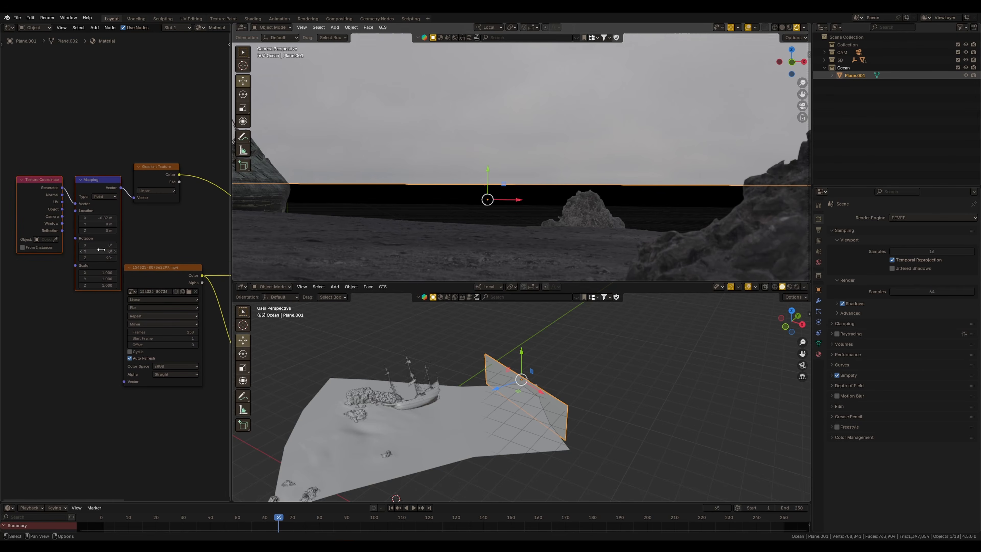
{"action": "left_click_drag", "start_coordinate": [105, 218], "coordinate": [176, 219]}
{"action": "middle_click_drag", "start_coordinate": [151, 212], "coordinate": [102, 211]}
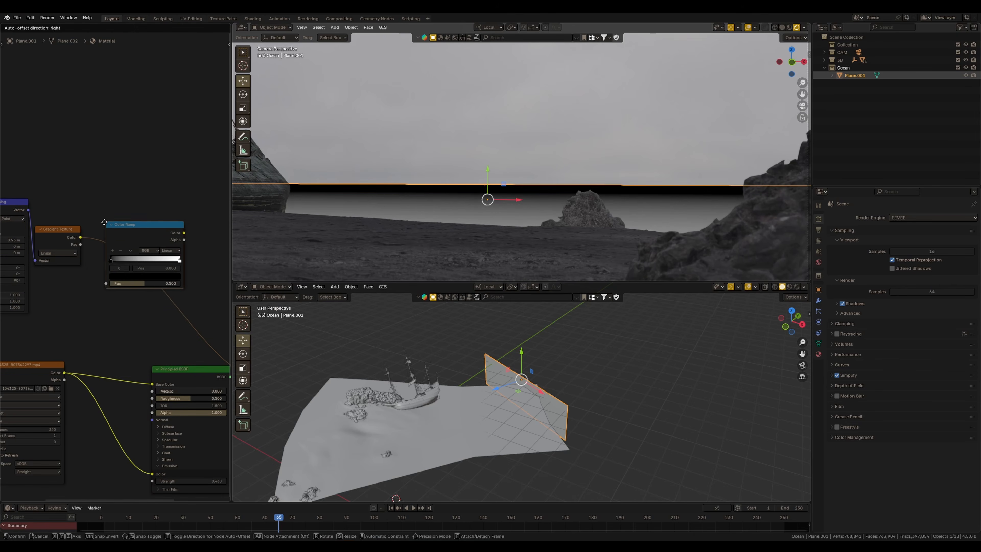
Step: Insert a Color Ramp after the Gradient Texture and set its interpolation to Linear
{"action": "left_click", "coordinate": [104, 222]}
{"action": "scroll", "coordinate": [112, 271], "scroll_direction": "up", "scroll_amount": 3}
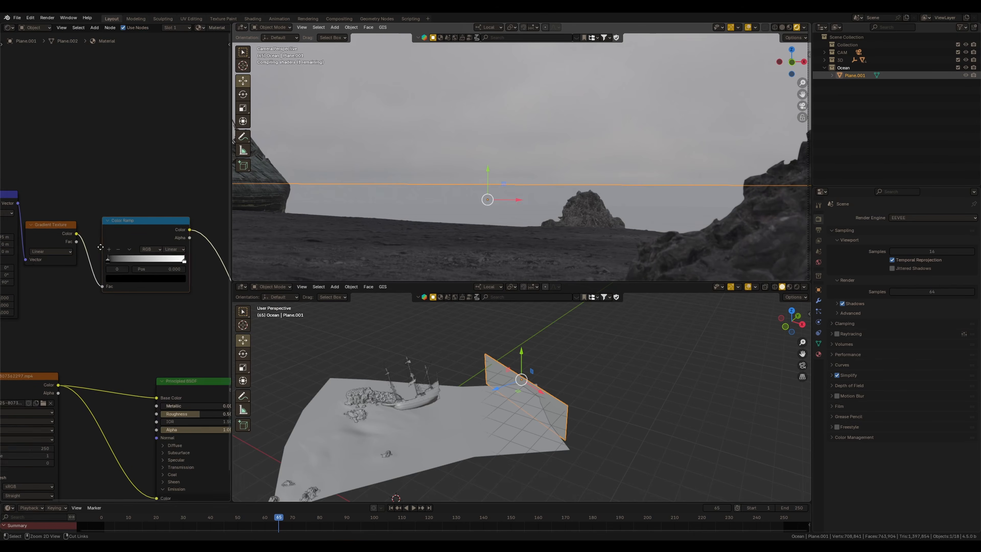
{"action": "middle_click_drag", "start_coordinate": [108, 287], "coordinate": [87, 287]}
{"action": "left_click", "coordinate": [179, 240]}
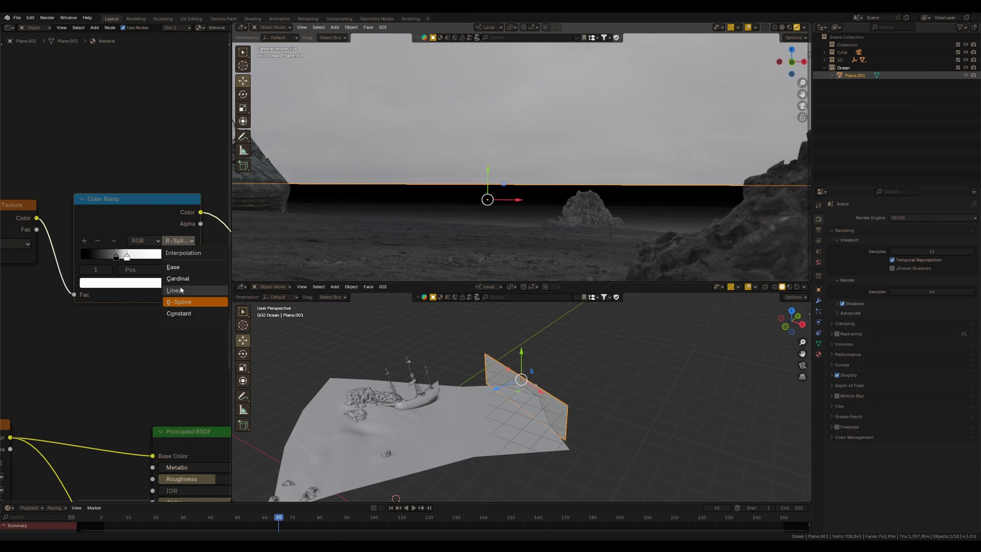
{"action": "left_click", "coordinate": [179, 289]}
Step: Narrow the Color Ramp's black-to-white transition and shift the Mapping X location so the gradient edge meets the ocean horizon
{"action": "mouse_move", "coordinate": [131, 259]}
{"action": "left_mouse_down"}
{"action": "mouse_move", "coordinate": [108, 259]}
{"action": "mouse_move", "coordinate": [141, 259]}
{"action": "left_mouse_up"}
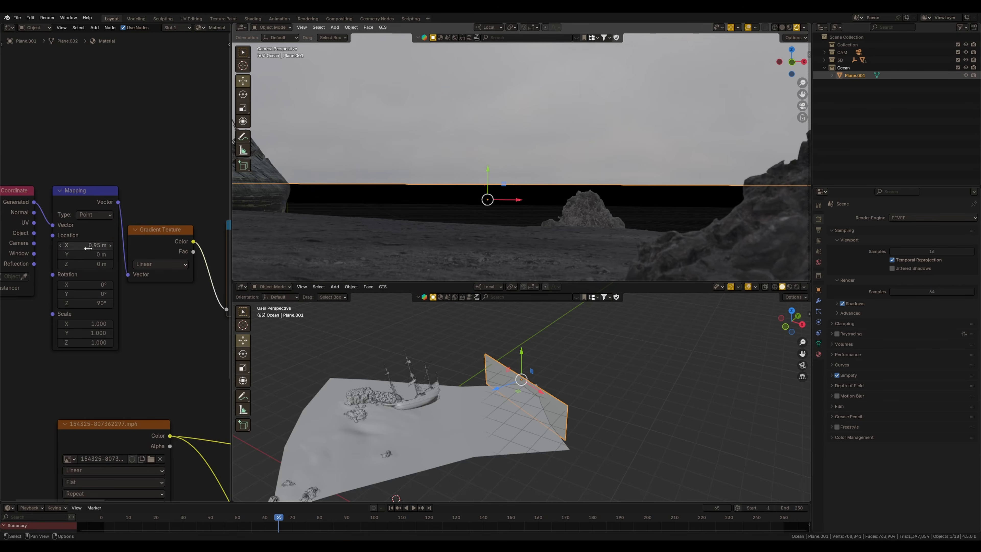
{"action": "left_click_drag", "start_coordinate": [88, 248], "coordinate": [128, 244]}
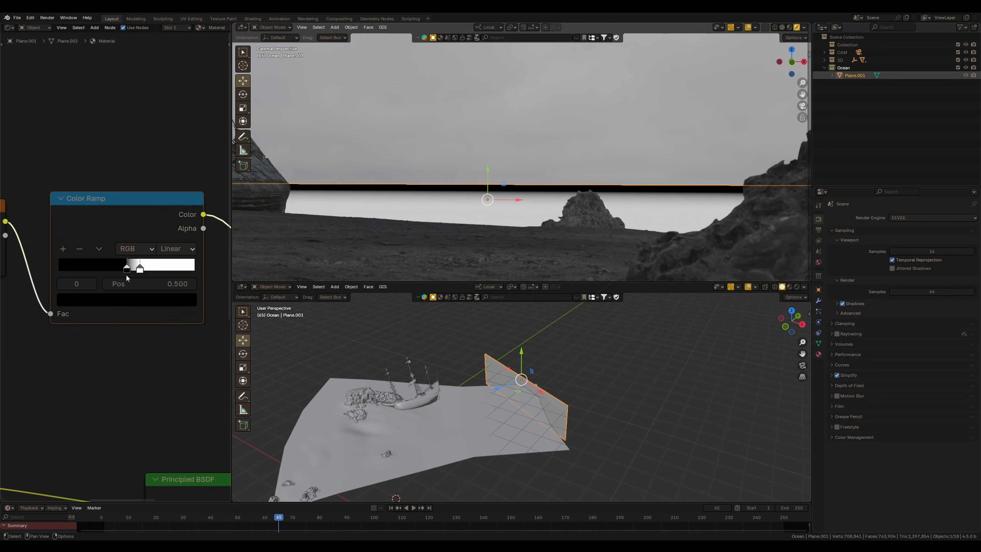
{"action": "left_click_drag", "start_coordinate": [131, 267], "coordinate": [130, 266]}
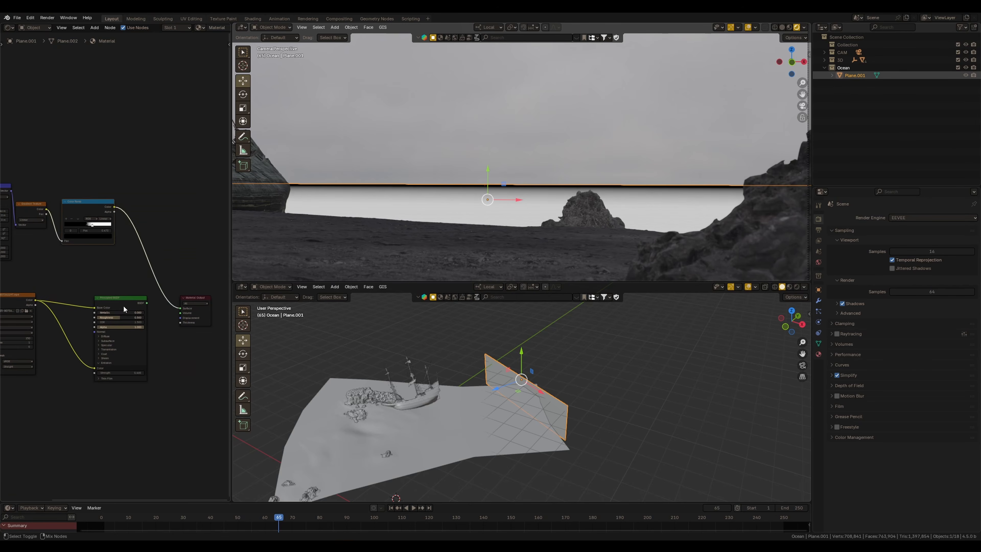
Step: Output the Principled BSDF again and connect the Color Ramp's color to its Alpha input
{"action": "left_click", "coordinate": [123, 305], "text": "ctrl+shift"}
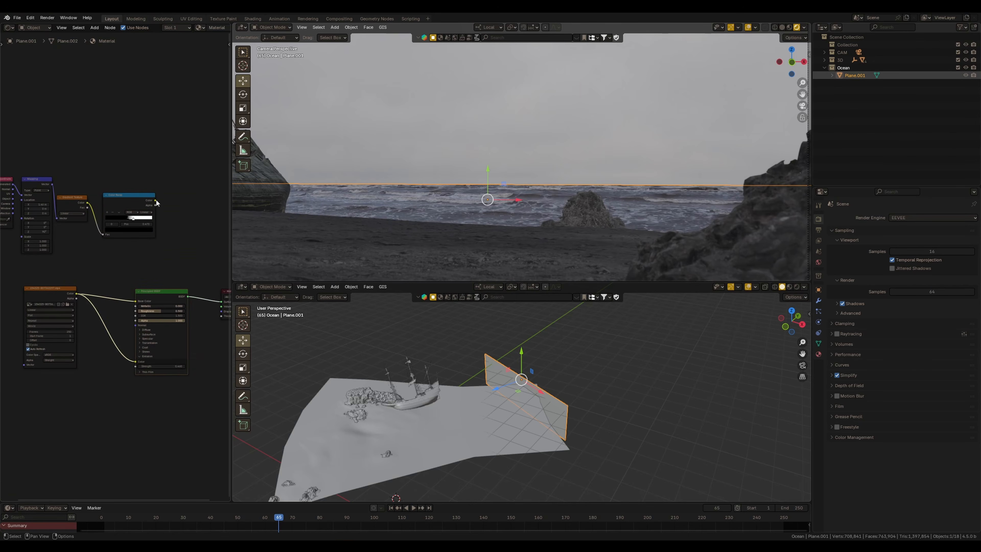
{"action": "left_click_drag", "start_coordinate": [156, 200], "coordinate": [135, 321]}
{"action": "scroll", "coordinate": [160, 265], "scroll_direction": "up", "scroll_amount": 3}
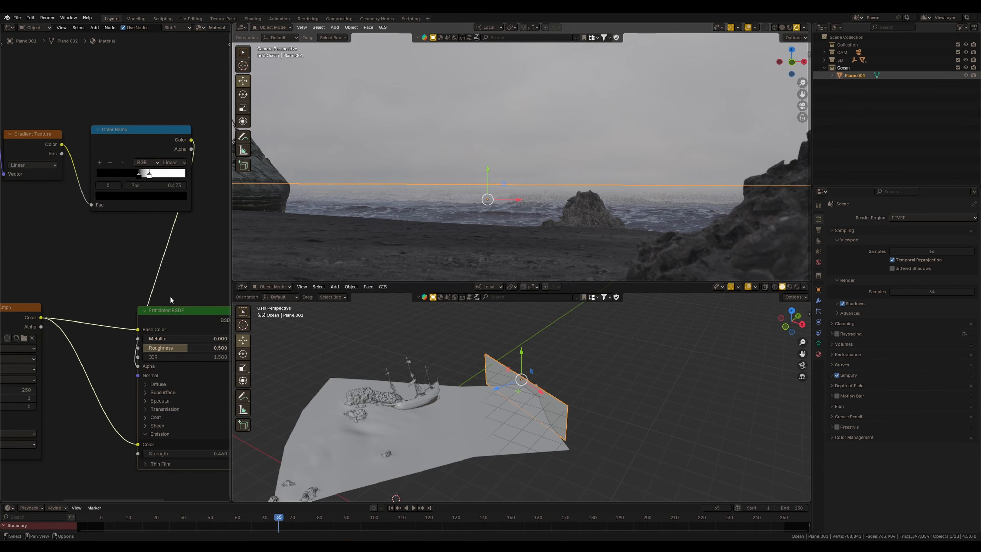
Step: Fine-tune the ocean mask's Color Ramp by setting the white stop to 0.500 and adjusting the black stop for a tight horizon fade
{"action": "left_click_drag", "start_coordinate": [95, 212], "coordinate": [89, 212]}
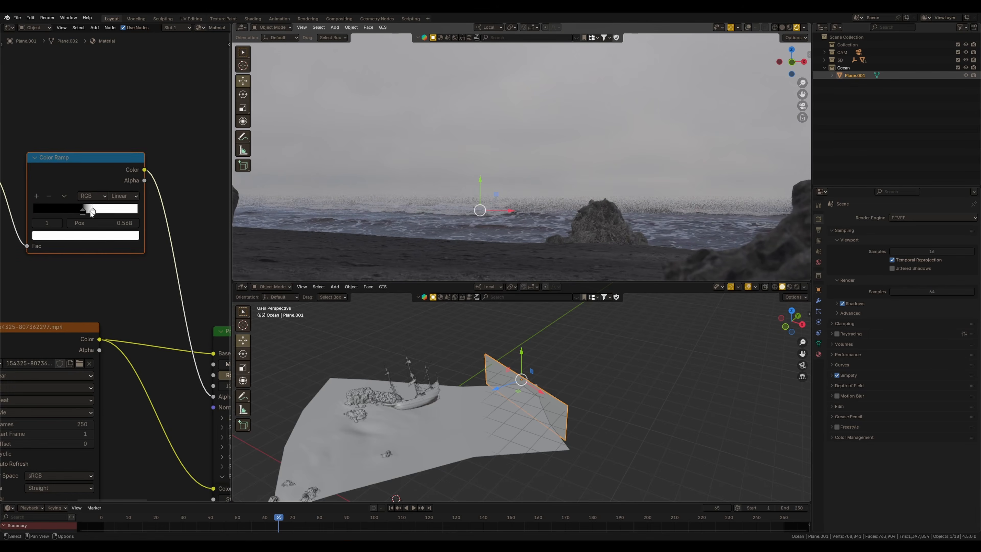
{"action": "middle_click_drag", "start_coordinate": [88, 271], "coordinate": [143, 287]}
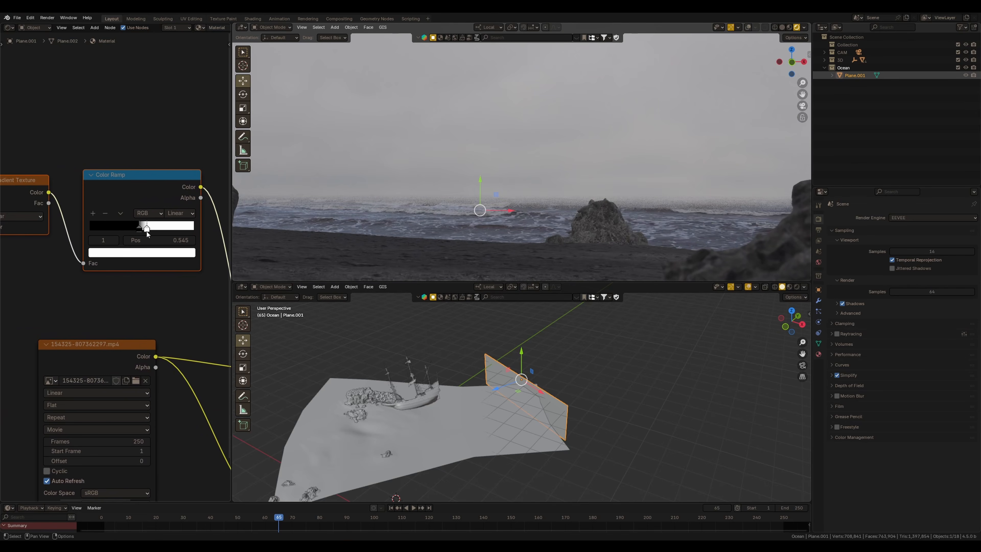
{"action": "left_click_drag", "start_coordinate": [147, 233], "coordinate": [144, 229]}
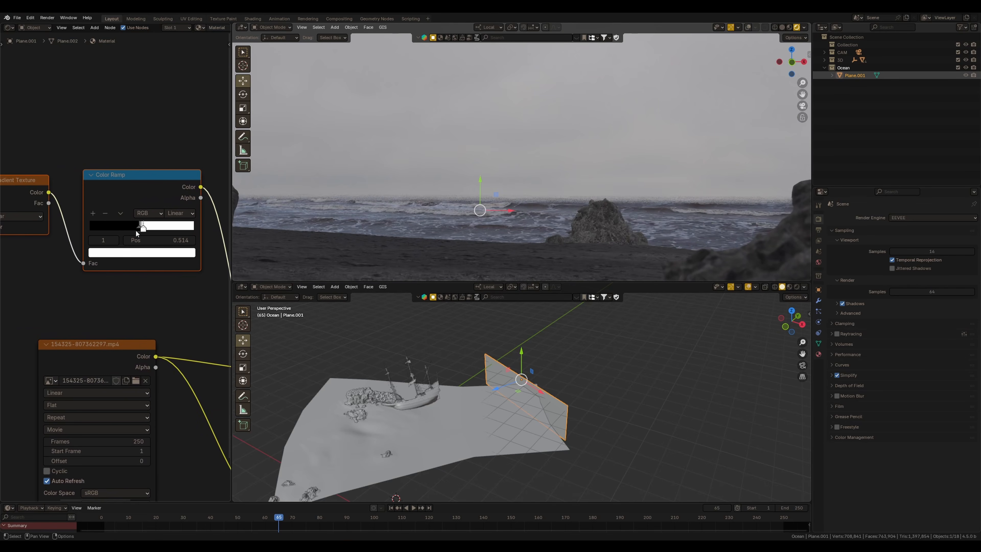
{"action": "left_click", "coordinate": [135, 229]}
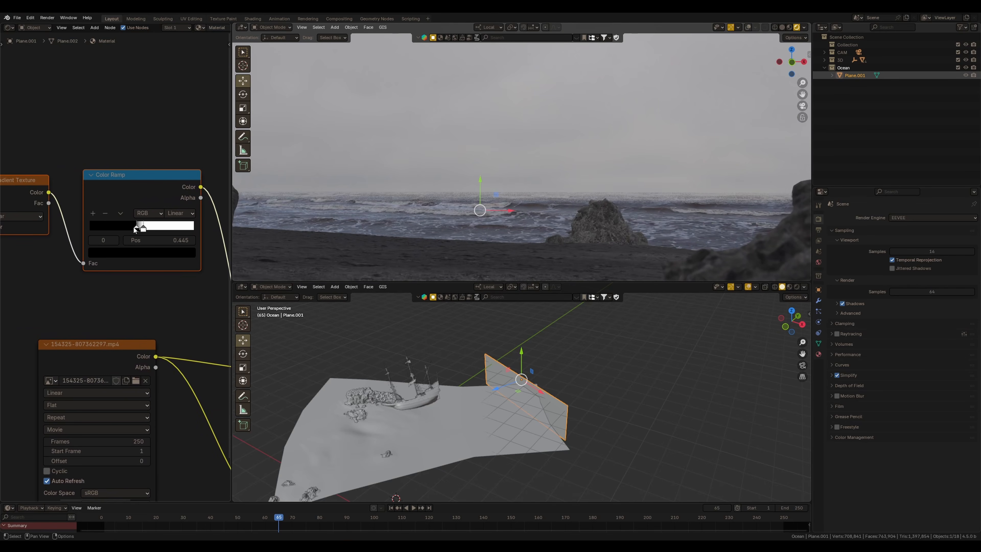
{"action": "left_click_drag", "start_coordinate": [143, 231], "coordinate": [143, 229]}
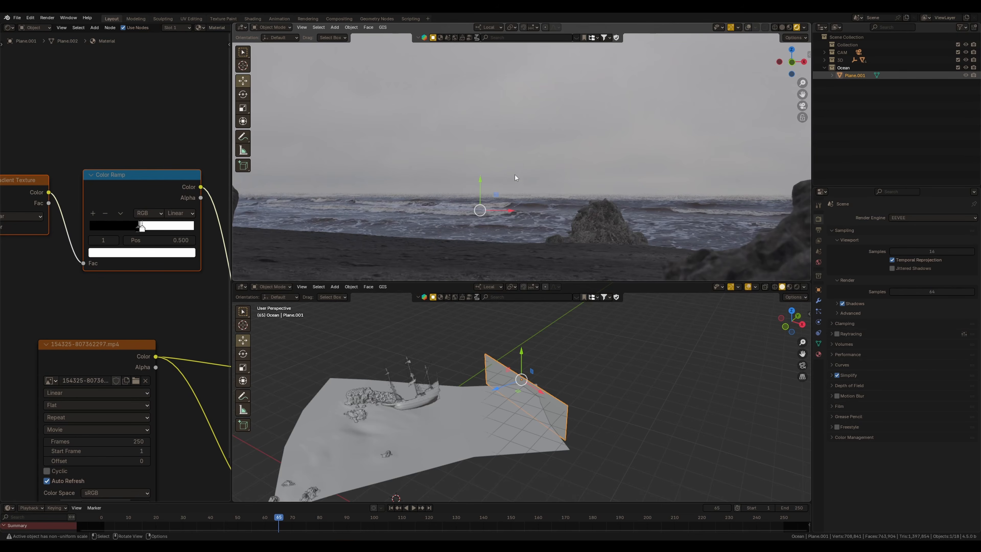
Step: Create a Sky collection and, in top view, add a plane to it beyond the beach
{"action": "scroll", "coordinate": [541, 190], "scroll_direction": "down", "scroll_amount": 3}
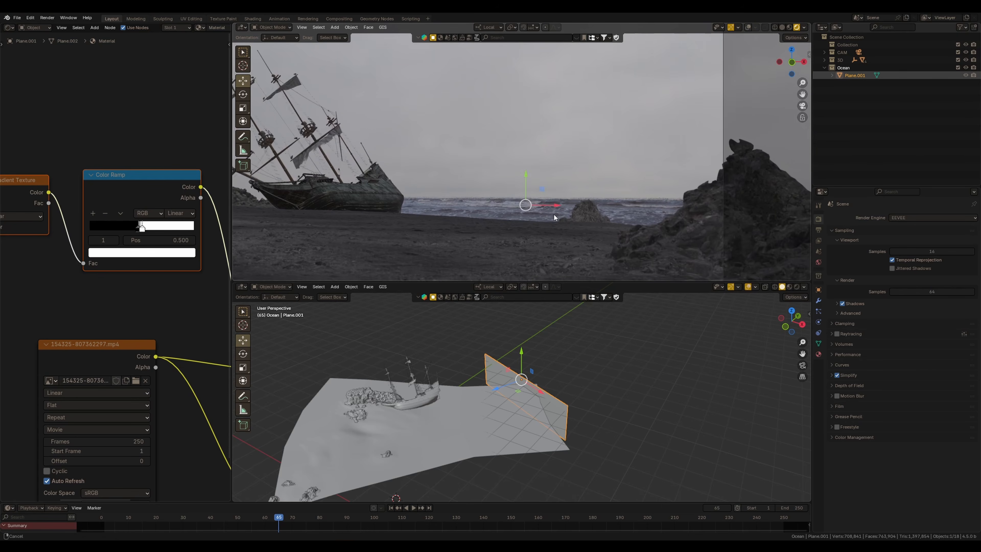
{"action": "middle_click_drag", "start_coordinate": [535, 332], "coordinate": [551, 387], "text": "shift"}
{"action": "left_click", "coordinate": [576, 328]}
{"action": "key", "text": "KP_7"}
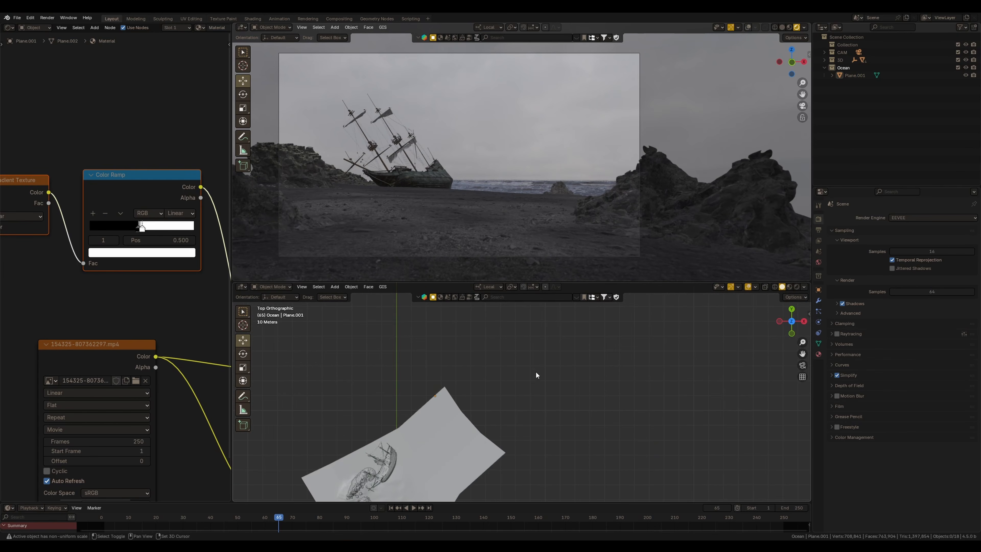
{"action": "key", "text": "shift+a"}
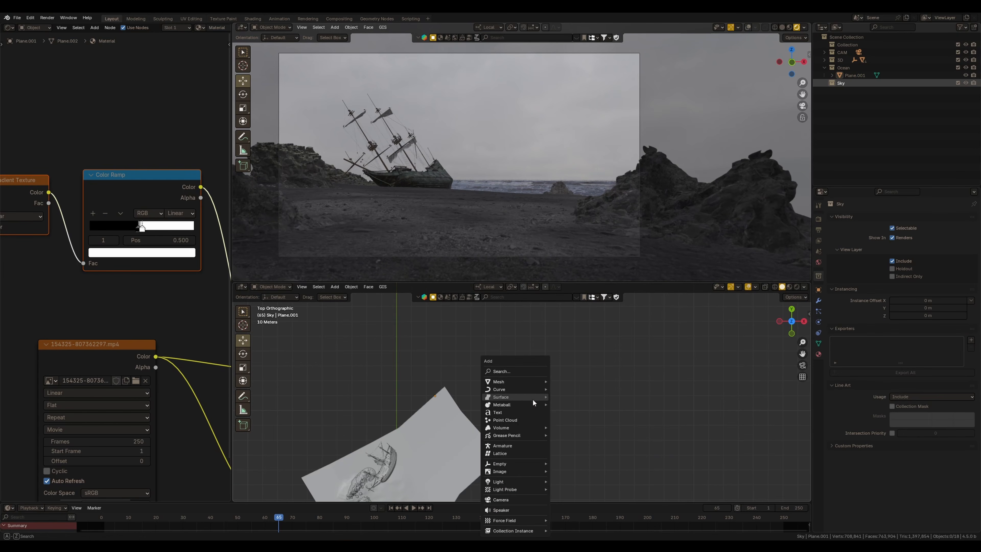
{"action": "mouse_move", "coordinate": [532, 382]}
{"action": "left_click", "coordinate": [564, 381]}
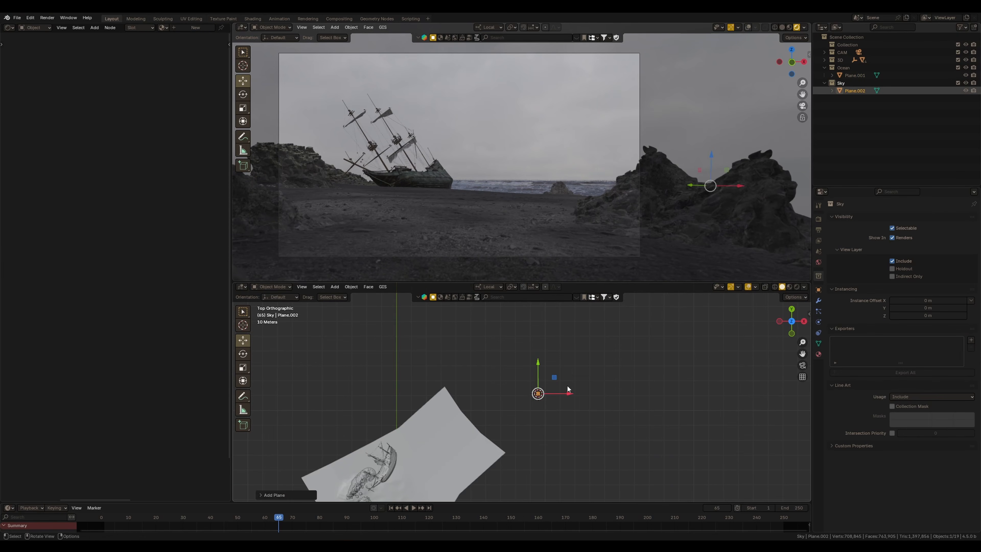
Step: Enlarge the sky plane and stretch it along its local X axis
{"action": "scroll", "coordinate": [561, 390], "scroll_direction": "down", "scroll_amount": 3}
{"action": "key", "text": "s"}
{"action": "key", "text": "x"}
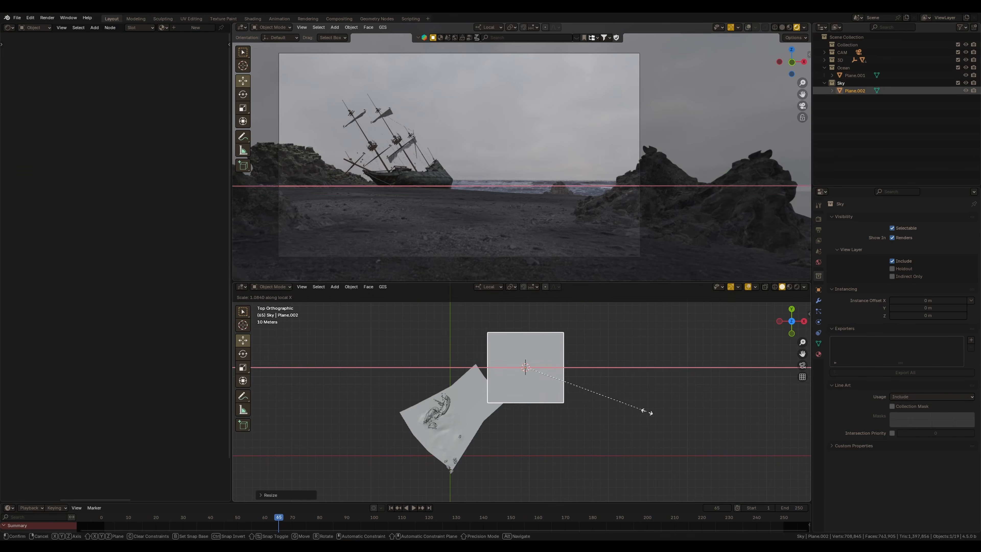
{"action": "left_click", "coordinate": [702, 416]}
Step: Stand the sky plane upright by rotating it 90° about its local X axis and angle it towards the camera
{"action": "key", "text": "r"}
{"action": "key", "text": "x"}
{"action": "key", "text": "x"}
{"action": "key", "text": "9"}
{"action": "key", "text": "0"}
{"action": "key", "text": "Return"}
{"action": "scroll", "coordinate": [587, 414], "scroll_direction": "up", "scroll_amount": 1}
{"action": "key", "text": "r"}
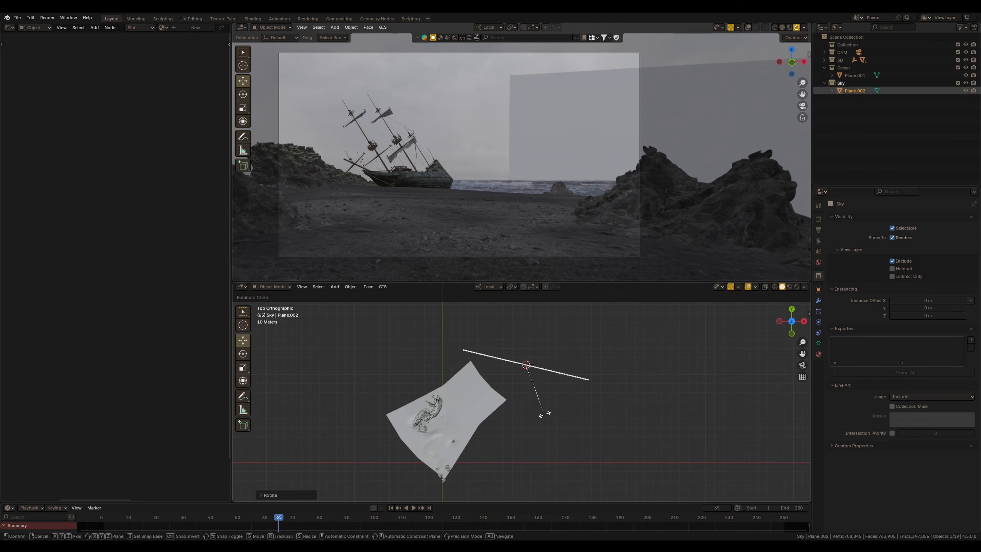
{"action": "left_click", "coordinate": [532, 406]}
Step: Move the sky plane behind the ocean plane, scale it up and slide it along local X behind the ship
{"action": "scroll", "coordinate": [531, 404], "scroll_direction": "up", "scroll_amount": 1}
{"action": "scroll", "coordinate": [532, 394], "scroll_direction": "down", "scroll_amount": 1}
{"action": "key", "text": "g"}
{"action": "left_click", "coordinate": [537, 377]}
{"action": "middle_click_drag", "start_coordinate": [537, 377], "coordinate": [512, 394]}
{"action": "key", "text": "s"}
{"action": "left_click", "coordinate": [596, 448]}
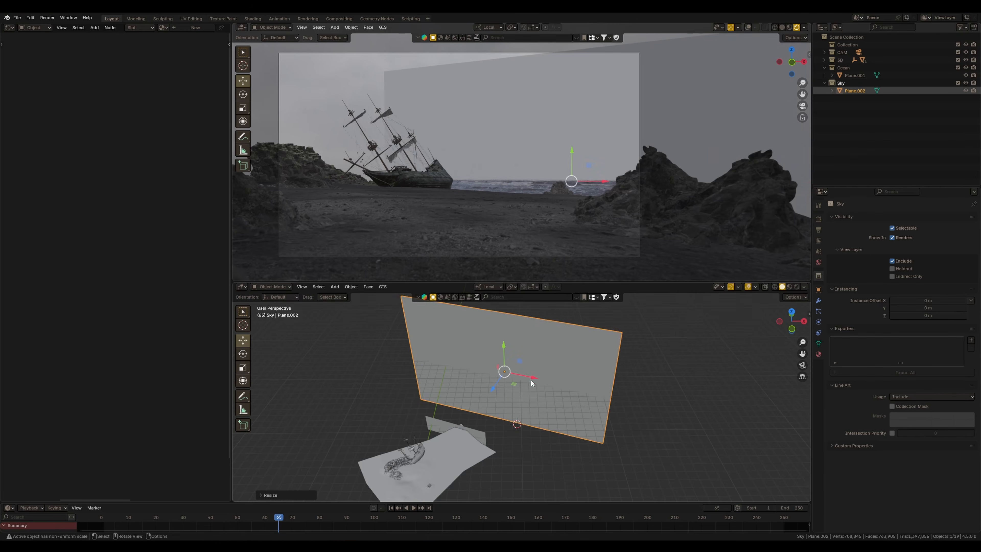
{"action": "left_click_drag", "start_coordinate": [531, 384], "coordinate": [486, 380]}
{"action": "scroll", "coordinate": [502, 387], "scroll_direction": "down", "scroll_amount": 2}
Step: Turn the sky plane about its local Y axis to face the camera and undo the last adjustment
{"action": "key", "text": "r"}
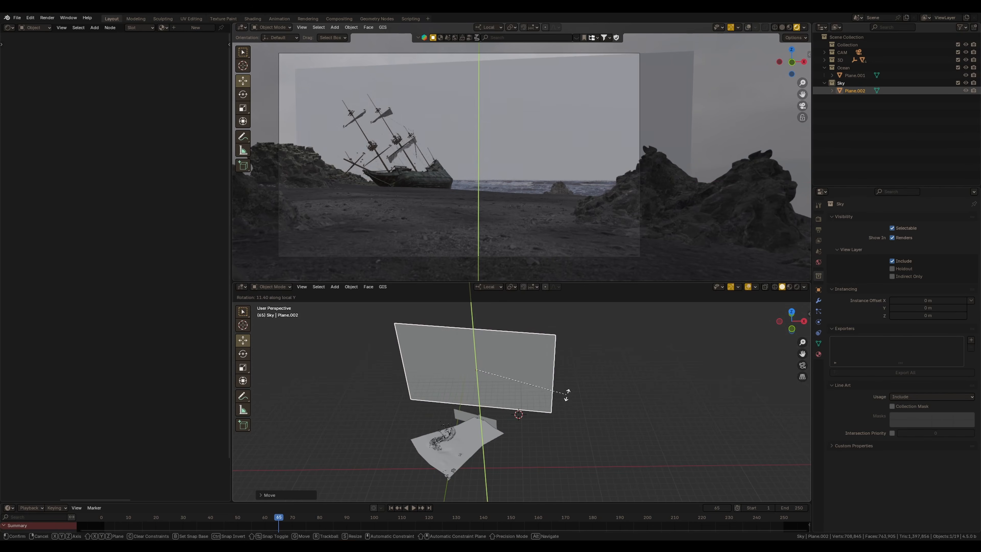
{"action": "left_click", "coordinate": [567, 389]}
{"action": "left_click", "coordinate": [580, 389]}
{"action": "key", "text": "ctrl+z"}
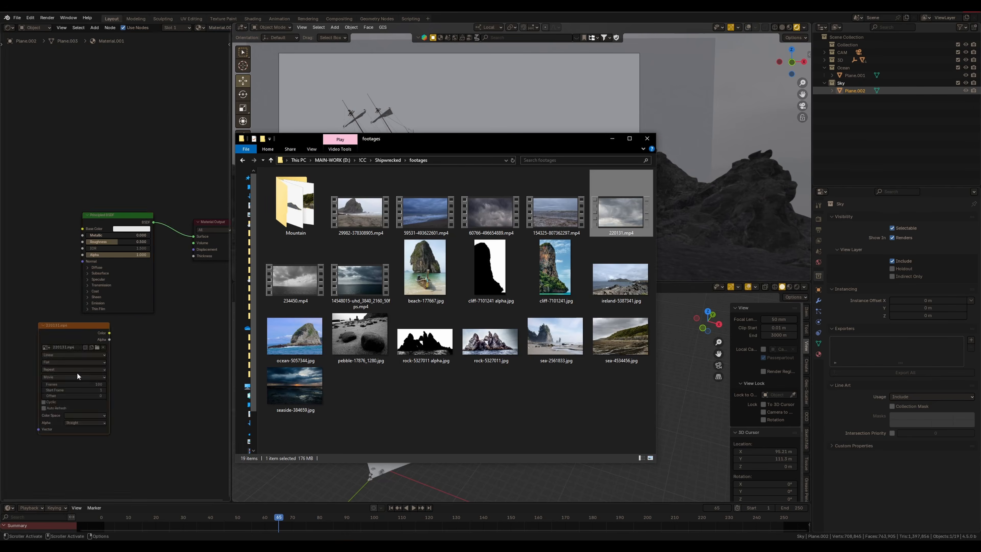
Step: Place the 220131.mp4 clip's node beside the Principled BSDF in the sky plane's material and connect its color to Base Color
{"action": "middle_click_drag", "start_coordinate": [77, 336], "coordinate": [194, 346]}
{"action": "left_click_drag", "start_coordinate": [194, 346], "coordinate": [97, 268]}
{"action": "middle_click_drag", "start_coordinate": [111, 289], "coordinate": [49, 330]}
{"action": "left_click_drag", "start_coordinate": [60, 331], "coordinate": [81, 309]}
{"action": "middle_click_drag", "start_coordinate": [81, 309], "coordinate": [112, 293]}
{"action": "left_click_drag", "start_coordinate": [116, 266], "coordinate": [155, 257]}
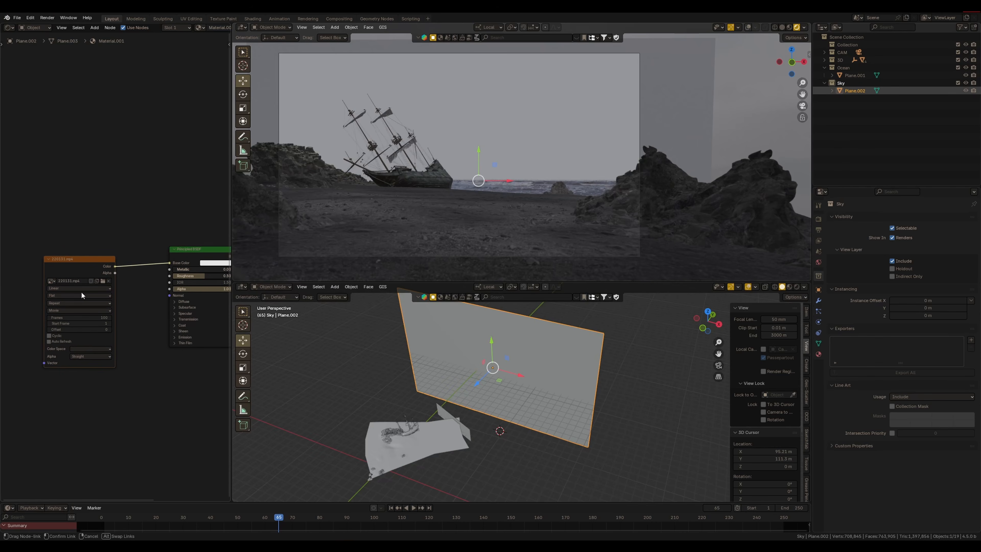
{"action": "left_click_drag", "start_coordinate": [81, 295], "coordinate": [79, 285]}
{"action": "scroll", "coordinate": [77, 278], "scroll_direction": "up", "scroll_amount": 3}
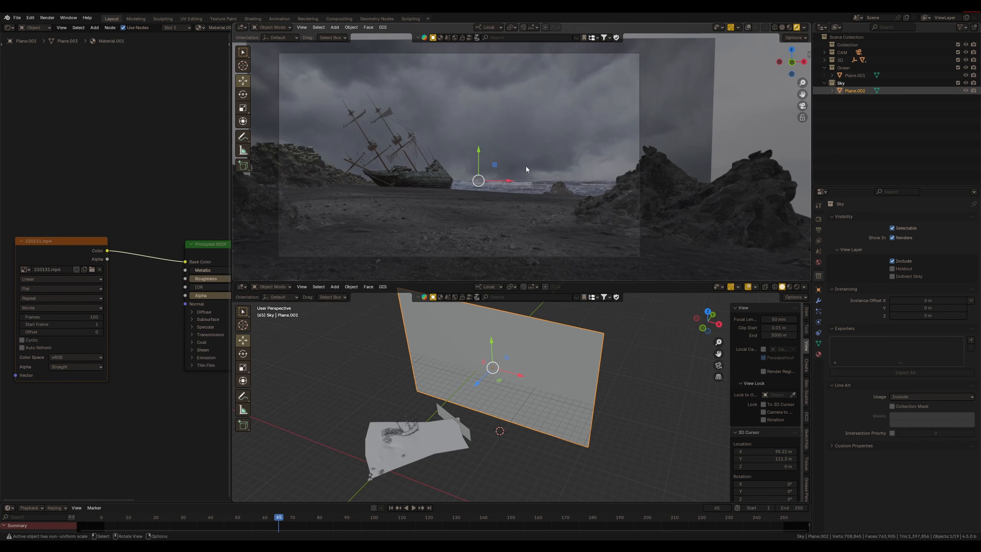
Step: Raise the sky plane above the horizon and widen it along its local X axis
{"action": "left_click_drag", "start_coordinate": [479, 158], "coordinate": [476, 28]}
{"action": "middle_click_drag", "start_coordinate": [494, 356], "coordinate": [517, 394], "text": "shift"}
{"action": "scroll", "coordinate": [516, 394], "scroll_direction": "down", "scroll_amount": 2}
{"action": "scroll", "coordinate": [544, 168], "scroll_direction": "down", "scroll_amount": 2}
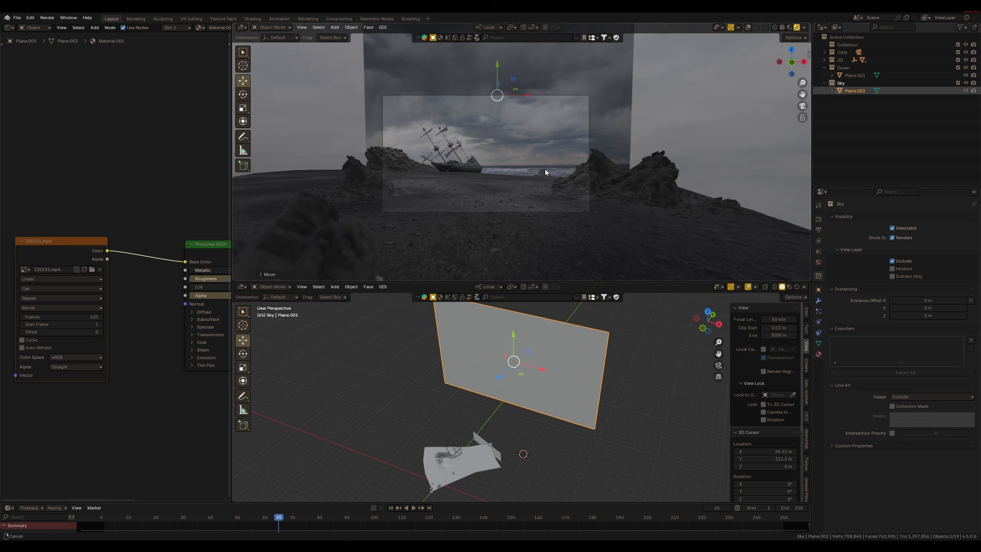
{"action": "key", "text": "s"}
{"action": "key", "text": "x"}
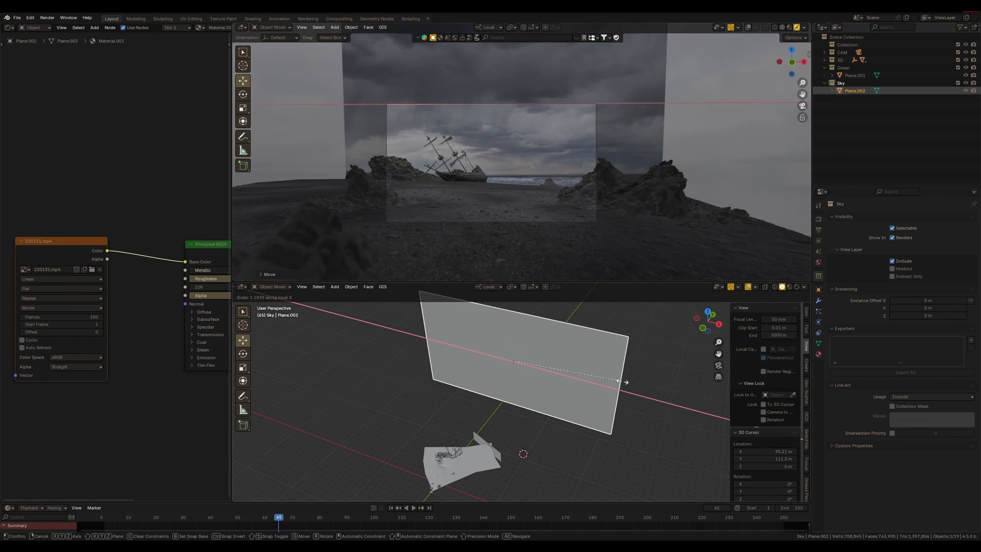
{"action": "left_click", "coordinate": [640, 387]}
Step: Scale the sky plane down evenly and adjust its height so the clouds sit well behind the ship
{"action": "key", "text": "s"}
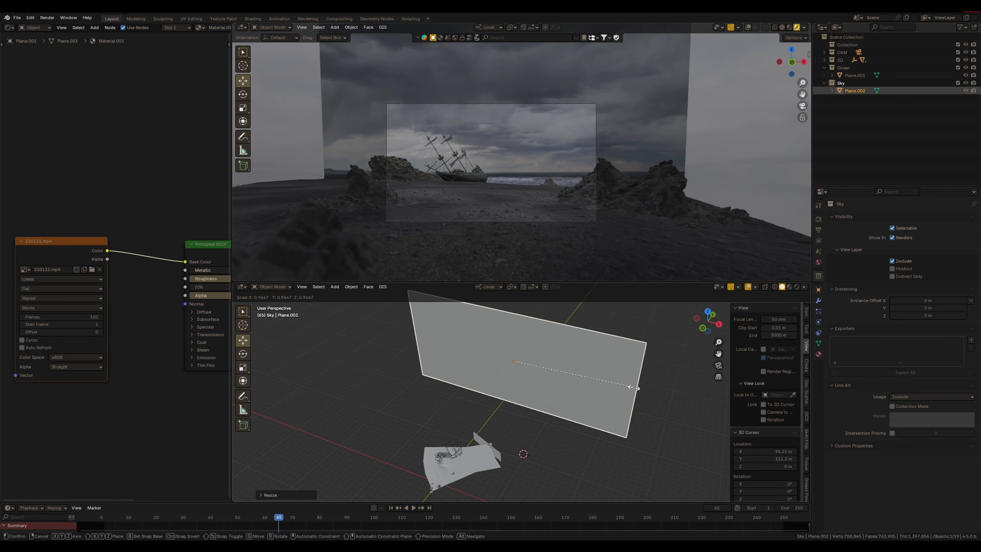
{"action": "left_click", "coordinate": [616, 383]}
{"action": "key", "text": "s"}
{"action": "left_click", "coordinate": [607, 384]}
{"action": "left_click_drag", "start_coordinate": [514, 338], "coordinate": [514, 351]}
{"action": "scroll", "coordinate": [520, 166], "scroll_direction": "up", "scroll_amount": 2}
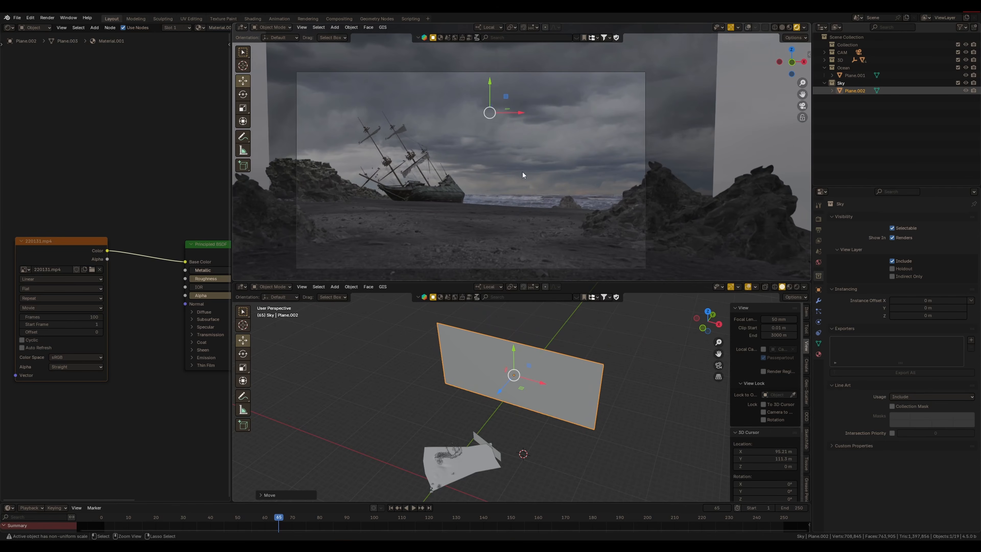
{"action": "middle_click_drag", "start_coordinate": [523, 171], "coordinate": [548, 176], "text": "shift"}
{"action": "left_click_drag", "start_coordinate": [516, 97], "coordinate": [516, 93]}
Step: Preview the sky clip at different points of the timeline with its length set to 250 frames and auto refresh on
{"action": "left_click", "coordinate": [303, 517]}
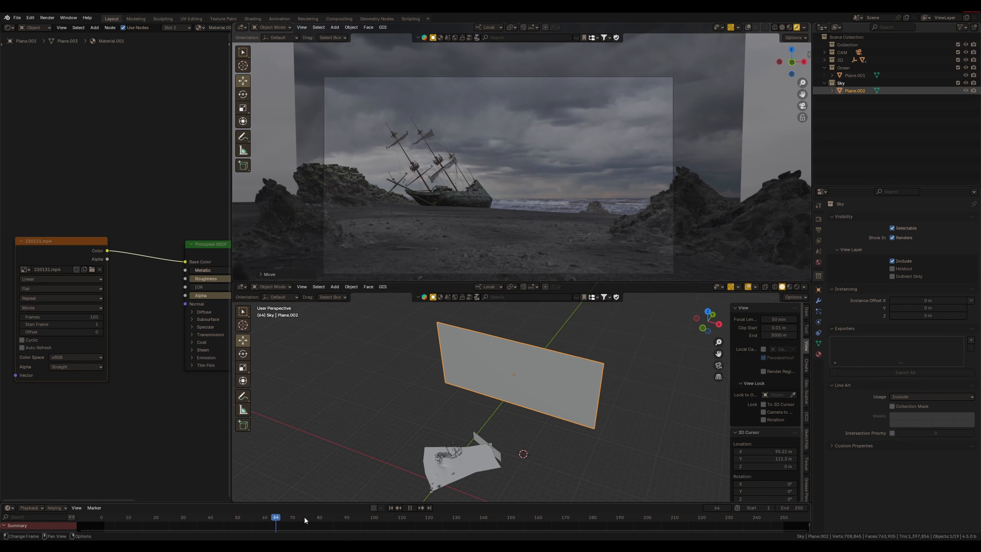
{"action": "left_click", "coordinate": [329, 519]}
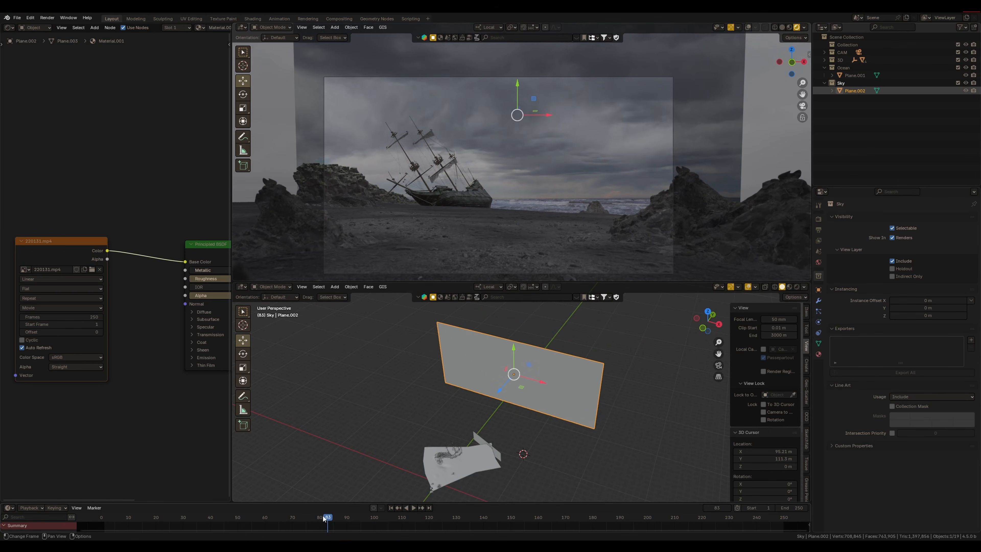
{"action": "left_click", "coordinate": [298, 518]}
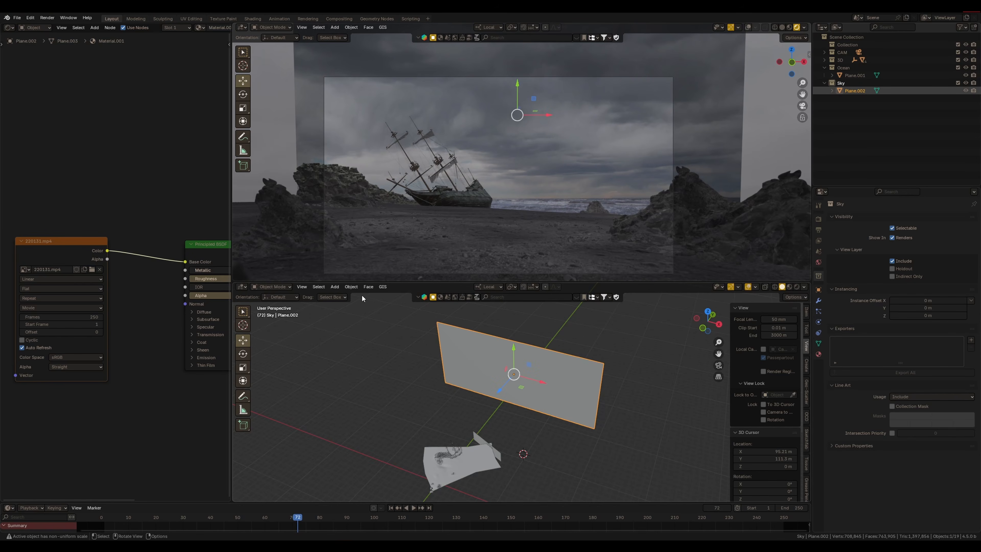
Step: Mirror the sky plane along its local X axis and shift it slightly sideways along that axis
{"action": "left_click", "coordinate": [351, 286]}
{"action": "left_click", "coordinate": [351, 287]}
{"action": "left_click", "coordinate": [351, 286]}
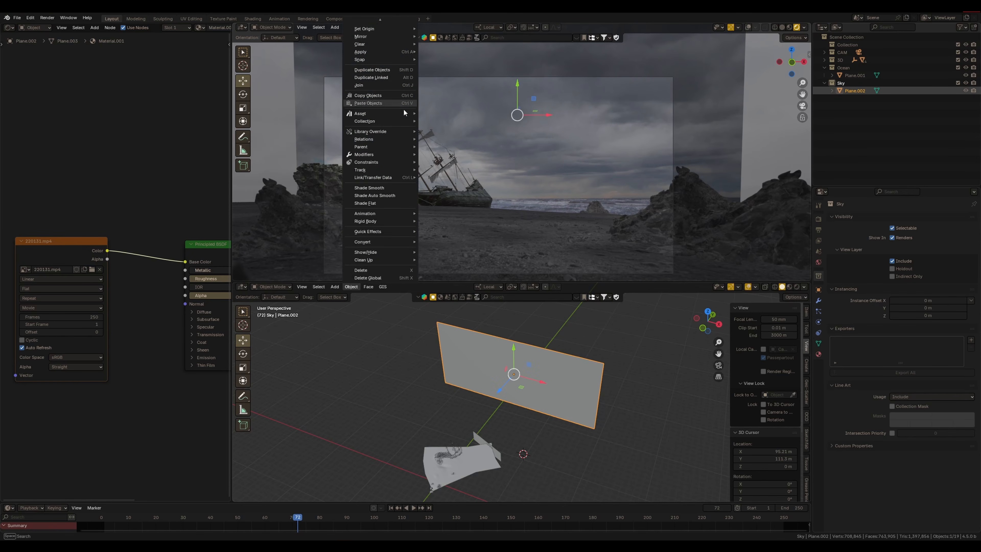
{"action": "mouse_move", "coordinate": [398, 37]}
{"action": "left_click", "coordinate": [444, 73]}
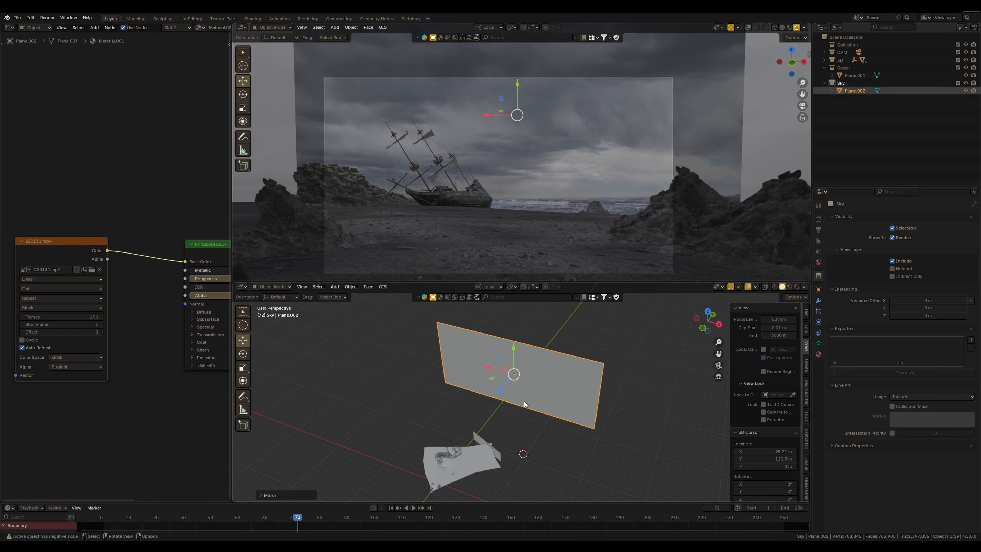
{"action": "left_click_drag", "start_coordinate": [495, 375], "coordinate": [568, 261]}
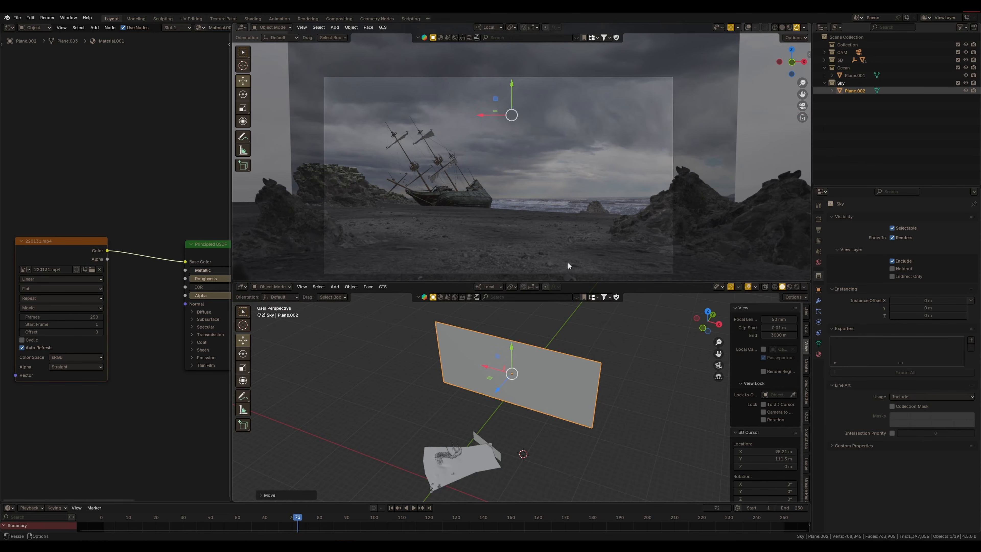
{"action": "left_click_drag", "start_coordinate": [590, 184], "coordinate": [586, 209]}
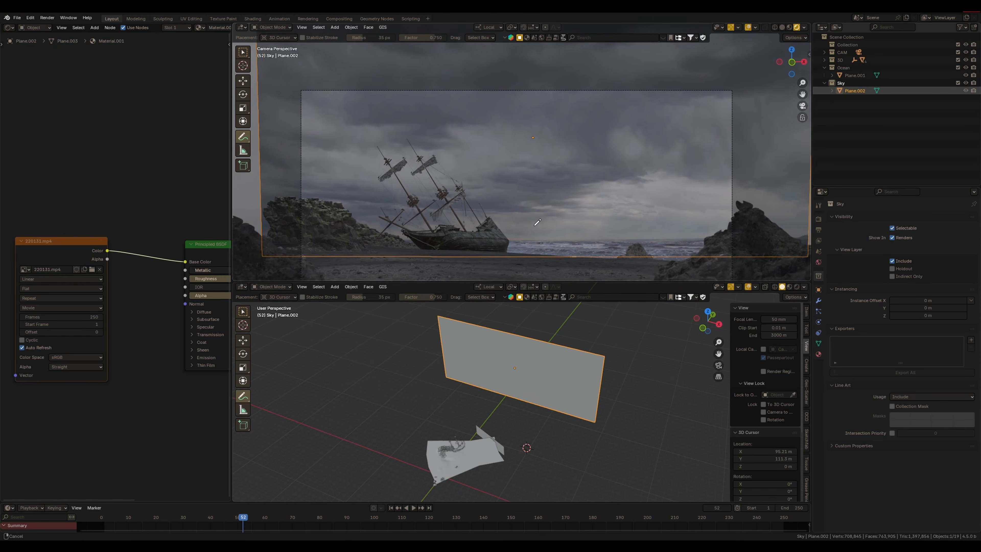
Step: Mark the clouds beside the ship with annotation strokes, undo them and return to the Move tool
{"action": "mouse_move", "coordinate": [690, 222]}
{"action": "left_mouse_down"}
{"action": "mouse_move", "coordinate": [479, 205]}
{"action": "mouse_move", "coordinate": [569, 220]}
{"action": "left_mouse_up"}
{"action": "left_click_drag", "start_coordinate": [456, 213], "coordinate": [543, 184]}
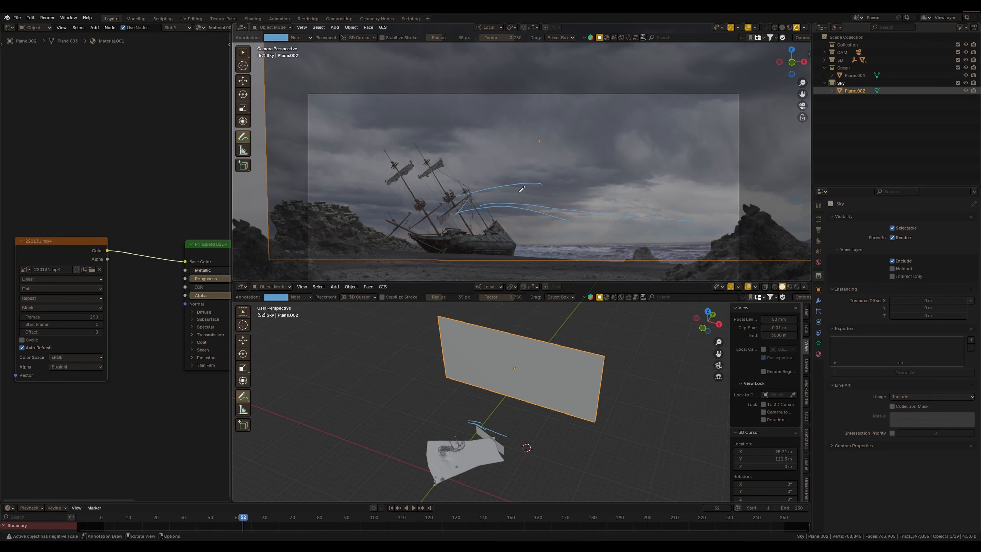
{"action": "key", "text": "ctrl+z"}
{"action": "key", "text": "ctrl+z"}
{"action": "key", "text": "ctrl+z"}
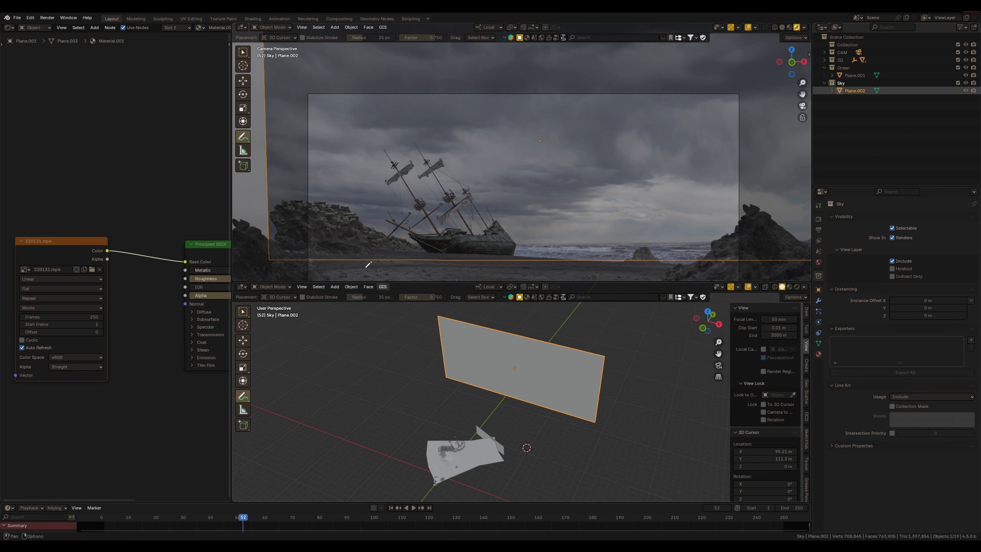
{"action": "left_click", "coordinate": [243, 81]}
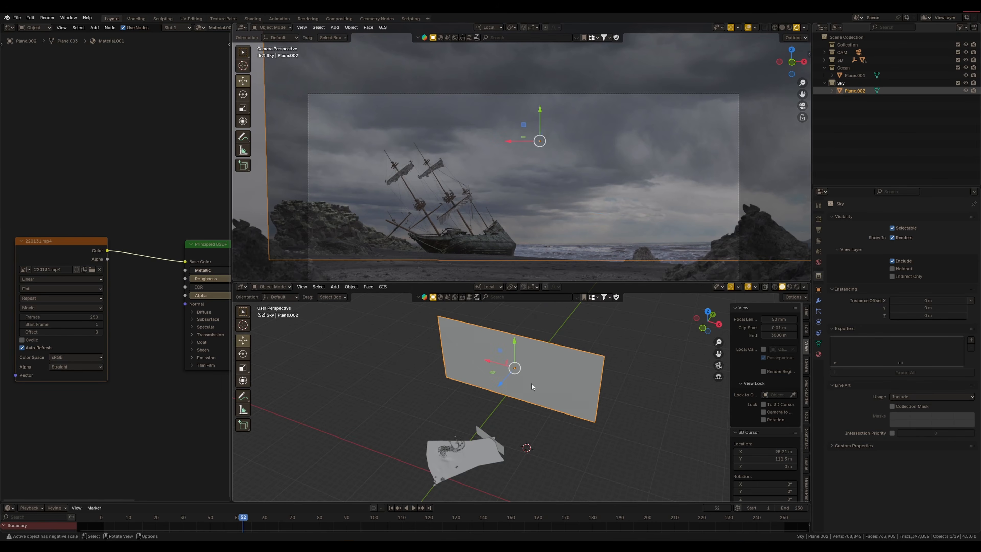
Step: At frame 102, scale the sky plane down evenly and shift it along its local Y and X axes to fill the camera frame
{"action": "left_click_drag", "start_coordinate": [244, 519], "coordinate": [378, 528]}
{"action": "key", "text": "space"}
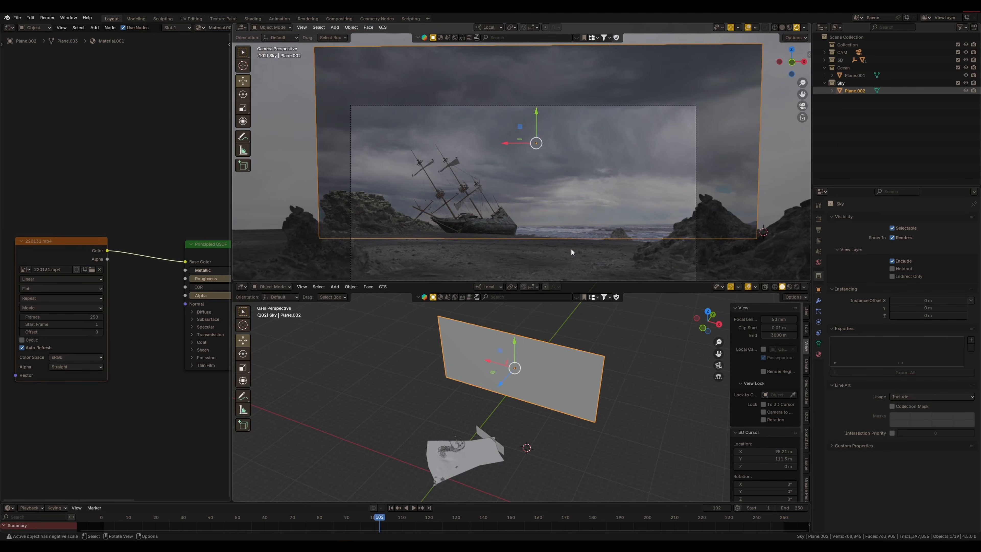
{"action": "key", "text": "s"}
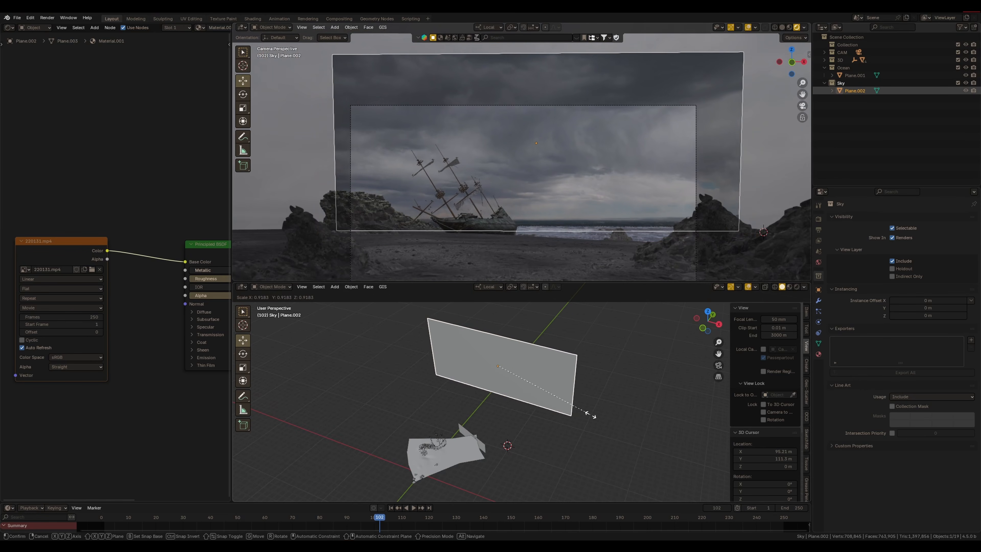
{"action": "left_click", "coordinate": [509, 366]}
{"action": "key", "text": "g"}
{"action": "key", "text": "y"}
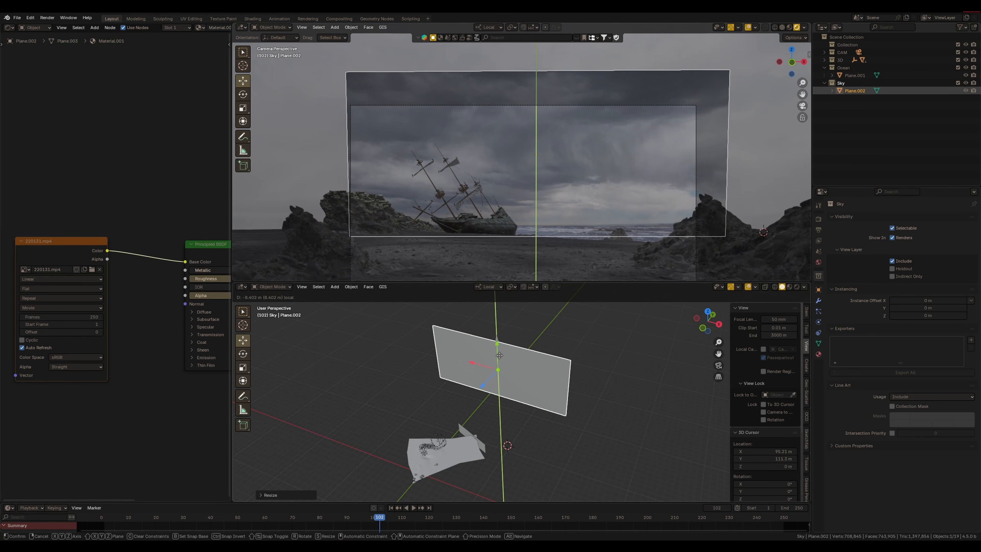
{"action": "key", "text": "x"}
{"action": "key", "text": "x"}
{"action": "left_click", "coordinate": [504, 379]}
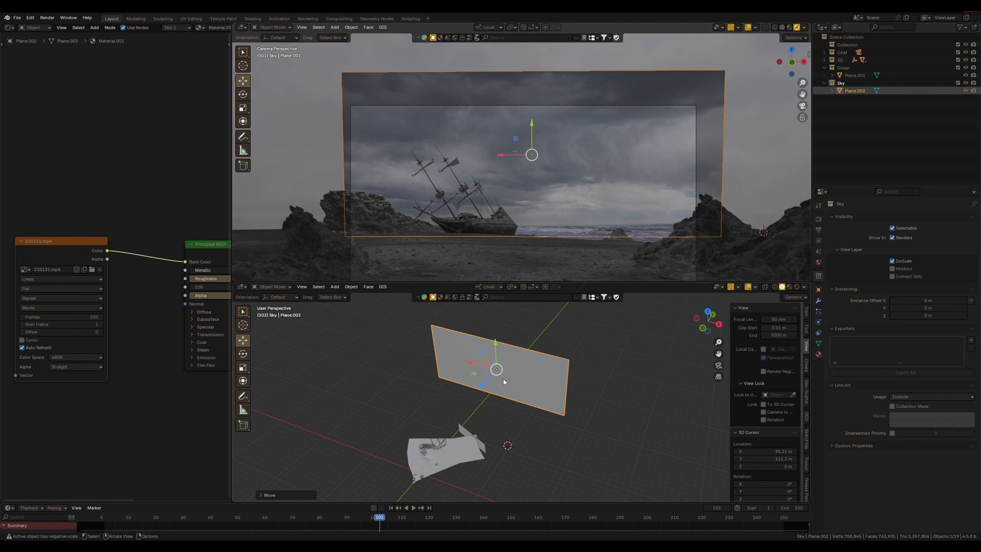
Step: Connect the sky clip's color to the Principled BSDF's Emission Color and raise the emission strength
{"action": "left_click", "coordinate": [572, 390]}
{"action": "scroll", "coordinate": [527, 375], "scroll_direction": "up", "scroll_amount": 3}
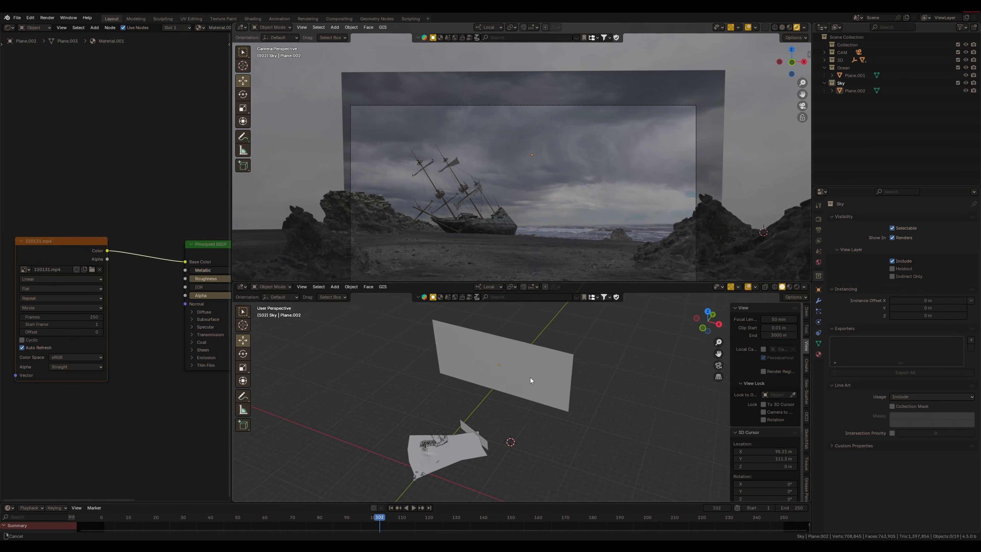
{"action": "middle_click_drag", "start_coordinate": [120, 339], "coordinate": [118, 346]}
{"action": "middle_click_drag", "start_coordinate": [189, 372], "coordinate": [174, 370]}
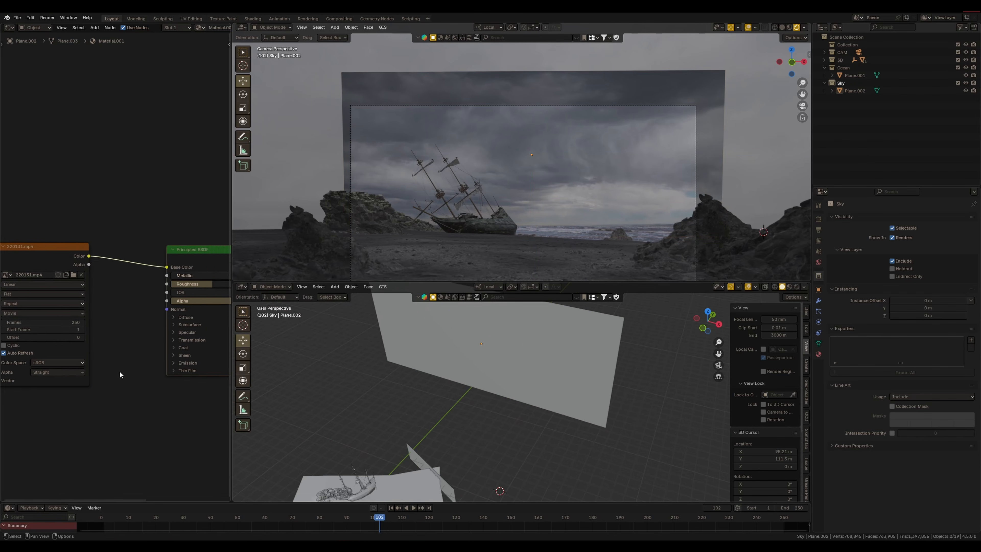
{"action": "left_click", "coordinate": [174, 364]}
{"action": "left_click_drag", "start_coordinate": [169, 373], "coordinate": [170, 374]}
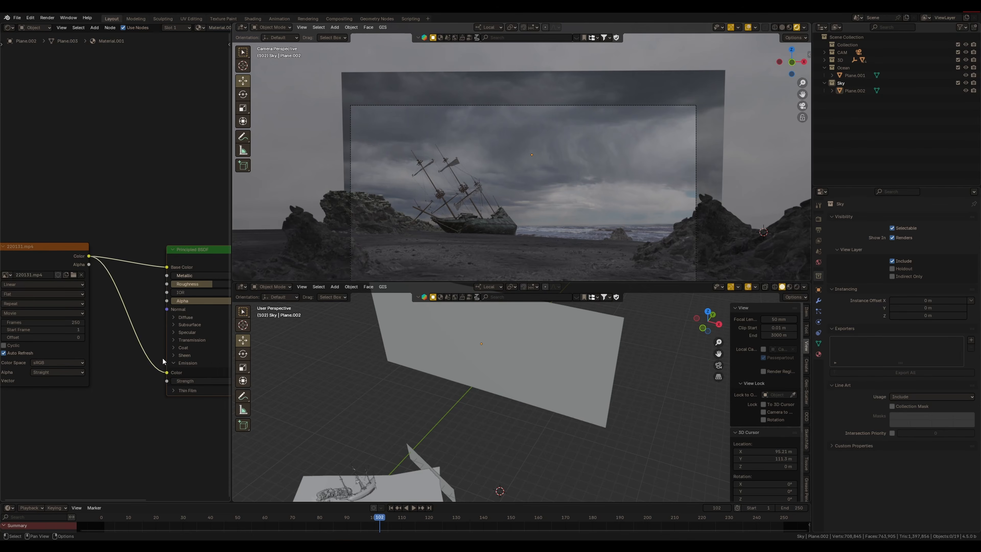
{"action": "middle_click_drag", "start_coordinate": [195, 373], "coordinate": [154, 376]}
{"action": "left_click_drag", "start_coordinate": [158, 384], "coordinate": [158, 381]}
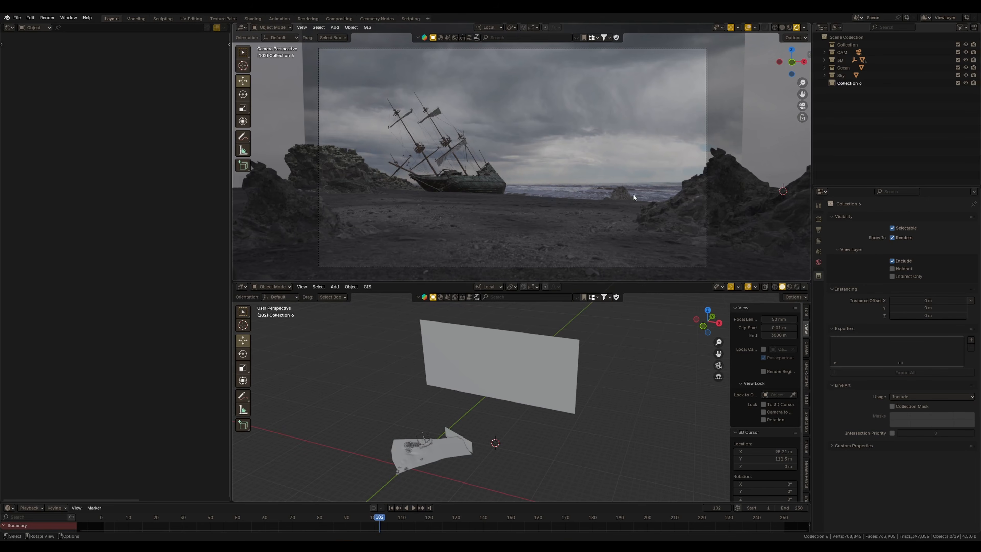
Step: Add a plane at the 3D cursor in Collection 6 and scale it up evenly in top view
{"action": "key", "text": "KP_7"}
{"action": "key", "text": "shift+a"}
{"action": "mouse_move", "coordinate": [517, 382]}
{"action": "left_click", "coordinate": [575, 382]}
{"action": "middle_click_drag", "start_coordinate": [550, 485], "coordinate": [526, 384], "text": "shift"}
{"action": "scroll", "coordinate": [554, 387], "scroll_direction": "up", "scroll_amount": 4}
{"action": "key", "text": "s"}
{"action": "left_click", "coordinate": [603, 384]}
{"action": "key", "text": "s"}
{"action": "left_click", "coordinate": [611, 410]}
Step: Rotate the new plane 90° about X and move it into the distance over the sea, beside the foreground rocks
{"action": "type", "text": "r"}
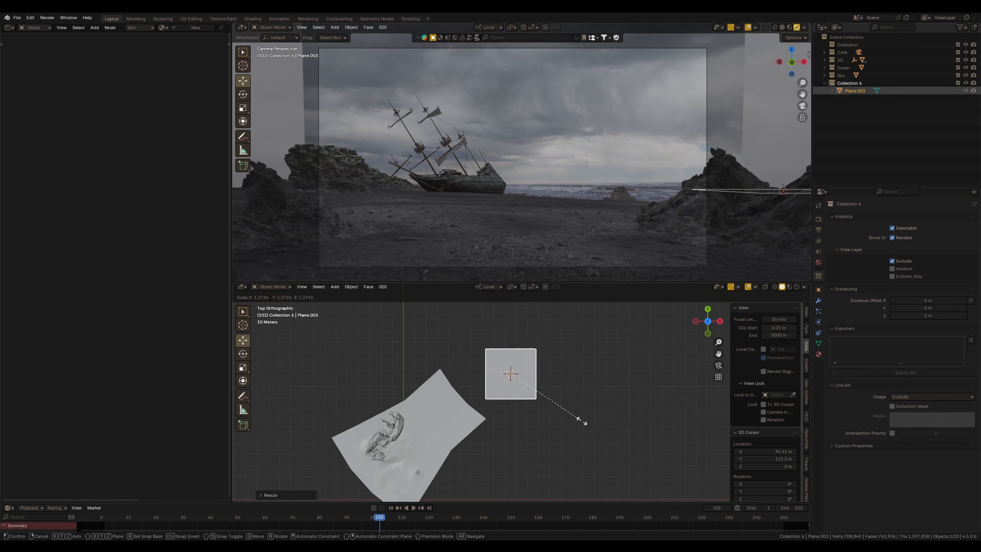
{"action": "type", "text": "x90"}
{"action": "key", "text": "Return"}
{"action": "scroll", "coordinate": [545, 398], "scroll_direction": "down", "scroll_amount": 3}
{"action": "middle_click_drag", "start_coordinate": [564, 412], "coordinate": [547, 458], "text": "shift"}
{"action": "left_click_drag", "start_coordinate": [525, 445], "coordinate": [533, 361]}
{"action": "middle_click_drag", "start_coordinate": [542, 401], "coordinate": [533, 376]}
{"action": "key", "text": "g"}
{"action": "key", "text": "x"}
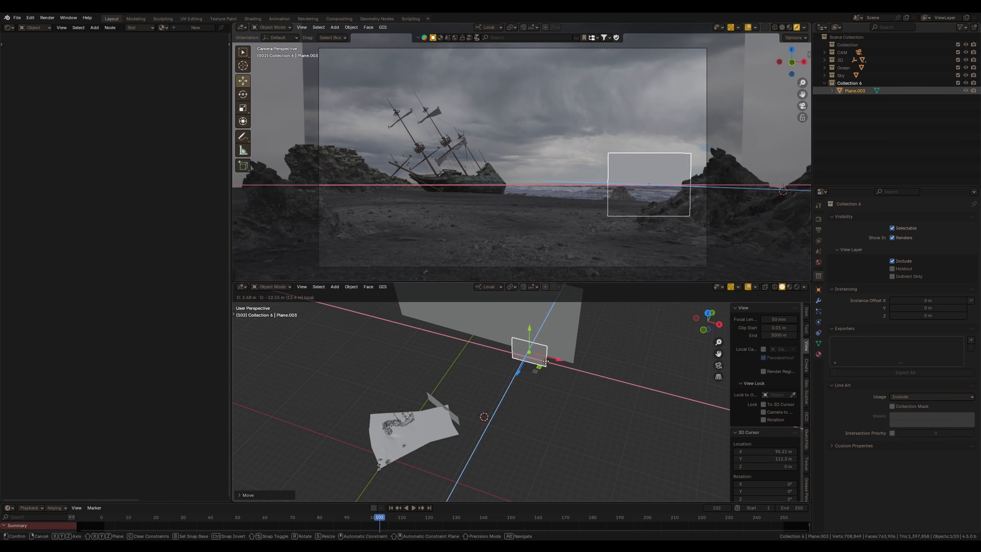
{"action": "left_click", "coordinate": [585, 406]}
{"action": "key", "text": "g"}
{"action": "key", "text": "y"}
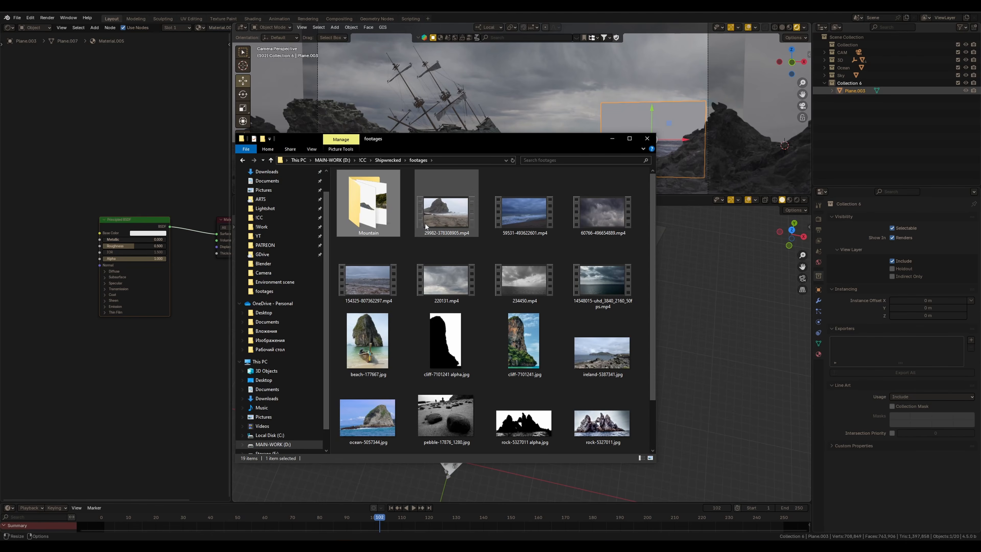
Step: Bring the 29982-378308905.mp4 clip into the new plane's material and connect its color to Base Color
{"action": "left_click", "coordinate": [443, 220]}
{"action": "left_click_drag", "start_coordinate": [119, 381], "coordinate": [31, 258]}
{"action": "middle_click_drag", "start_coordinate": [72, 268], "coordinate": [159, 287]}
{"action": "left_click_drag", "start_coordinate": [158, 287], "coordinate": [187, 253]}
{"action": "scroll", "coordinate": [632, 315], "scroll_direction": "up", "scroll_amount": 4}
Step: Scale the rock plane up about 1.4 times, reposition it along its local X and Y axes and undo the last adjustment
{"action": "middle_click_drag", "start_coordinate": [639, 263], "coordinate": [596, 310], "text": "shift"}
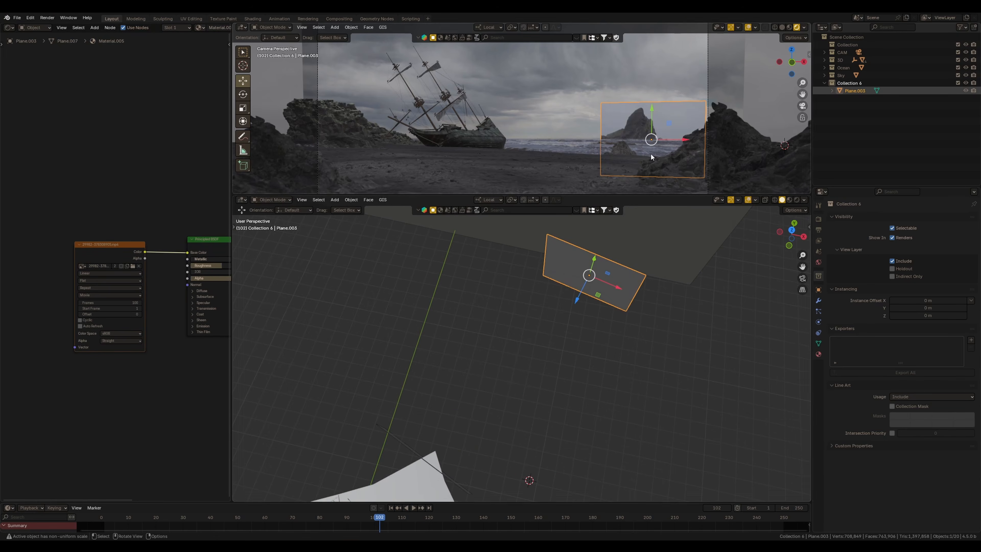
{"action": "key", "text": "s"}
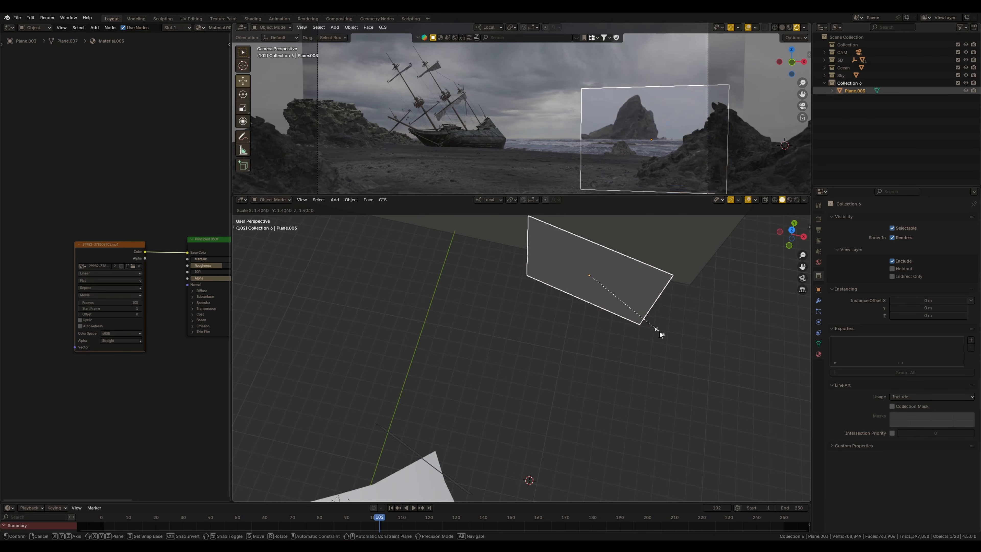
{"action": "left_click", "coordinate": [660, 332]}
{"action": "key", "text": "g"}
{"action": "key", "text": "x"}
{"action": "left_click", "coordinate": [627, 286]}
{"action": "key", "text": "g"}
{"action": "key", "text": "y"}
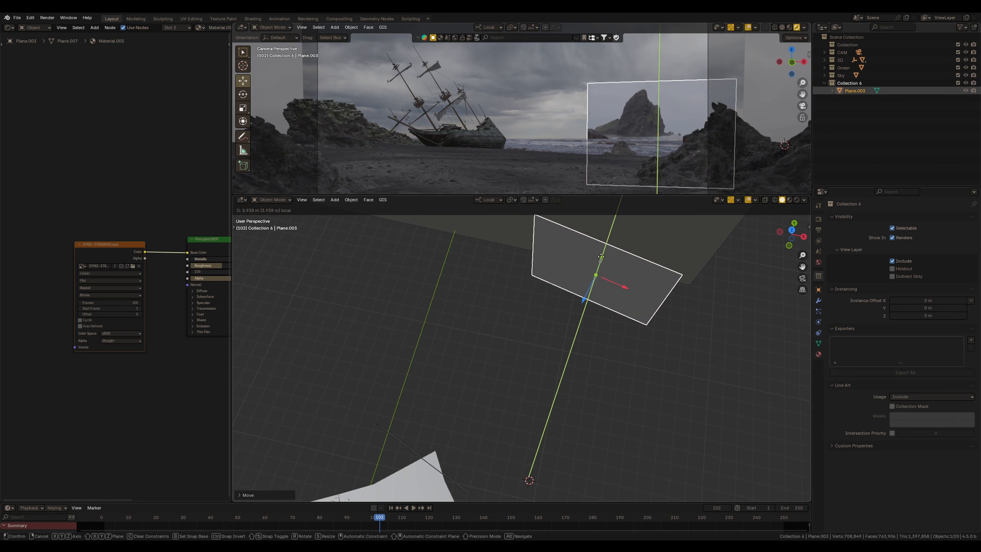
{"action": "left_click", "coordinate": [613, 277]}
{"action": "left_click_drag", "start_coordinate": [613, 275], "coordinate": [648, 295]}
{"action": "key", "text": "ctrl+z"}
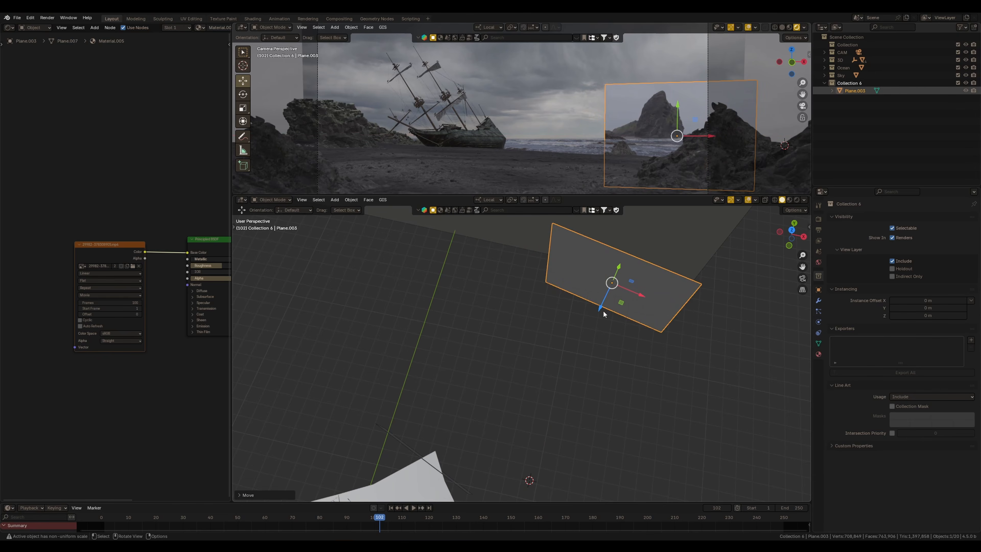
{"action": "left_click_drag", "start_coordinate": [116, 252], "coordinate": [109, 247]}
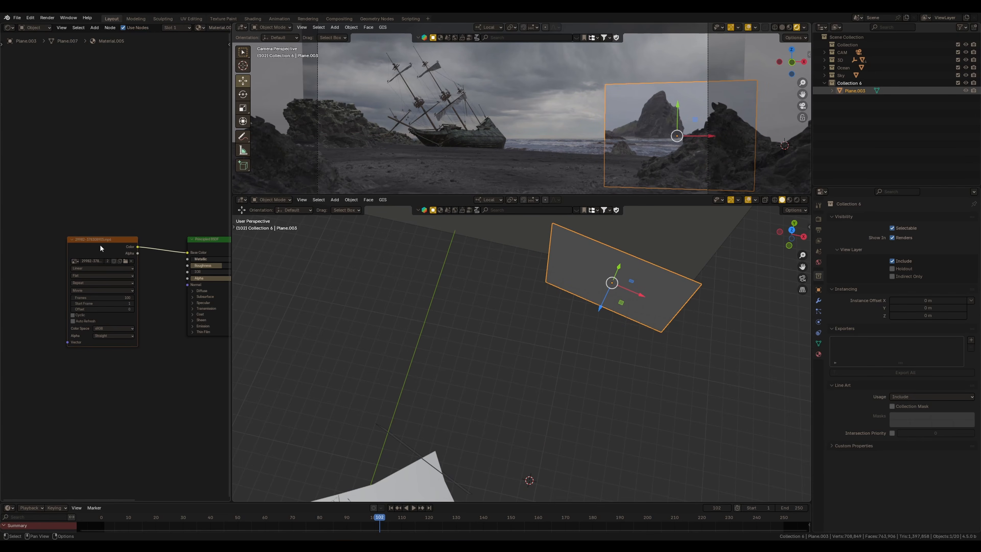
{"action": "middle_click_drag", "start_coordinate": [525, 365], "coordinate": [559, 364], "text": "shift"}
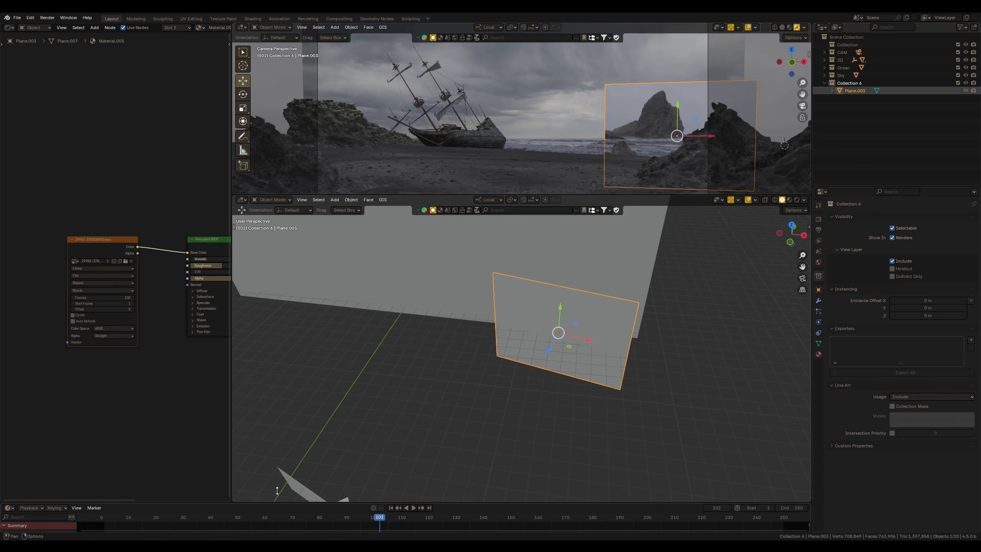
{"action": "scroll", "coordinate": [562, 331], "scroll_direction": "up", "scroll_amount": 1}
{"action": "left_click_drag", "start_coordinate": [566, 315], "coordinate": [566, 309]}
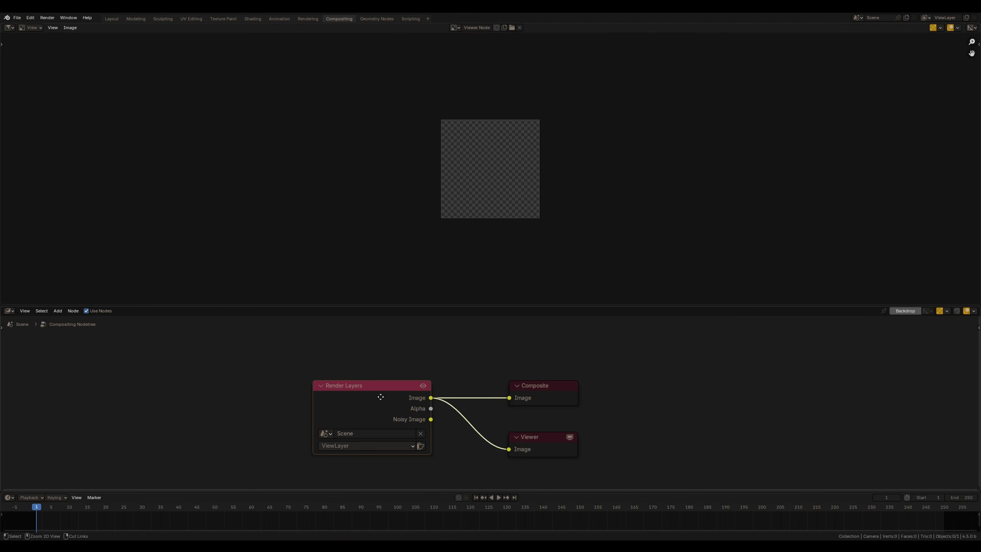
Step: Replace the Render Layers node with the 29982-378308905.mp4 clip in the compositor and connect its image to the Viewer
{"action": "scroll", "coordinate": [375, 406], "scroll_direction": "down", "scroll_amount": 2}
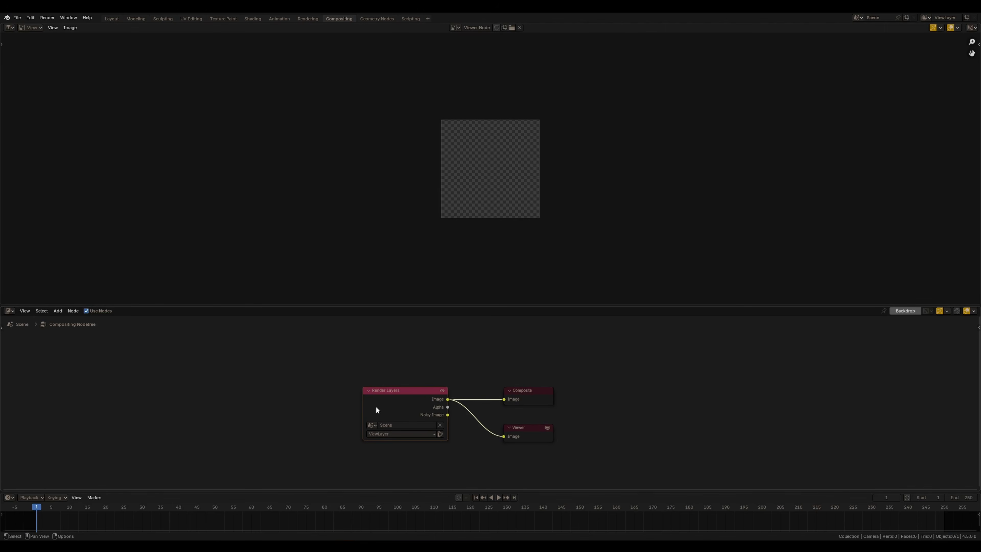
{"action": "key", "text": "x"}
{"action": "left_click", "coordinate": [158, 545]}
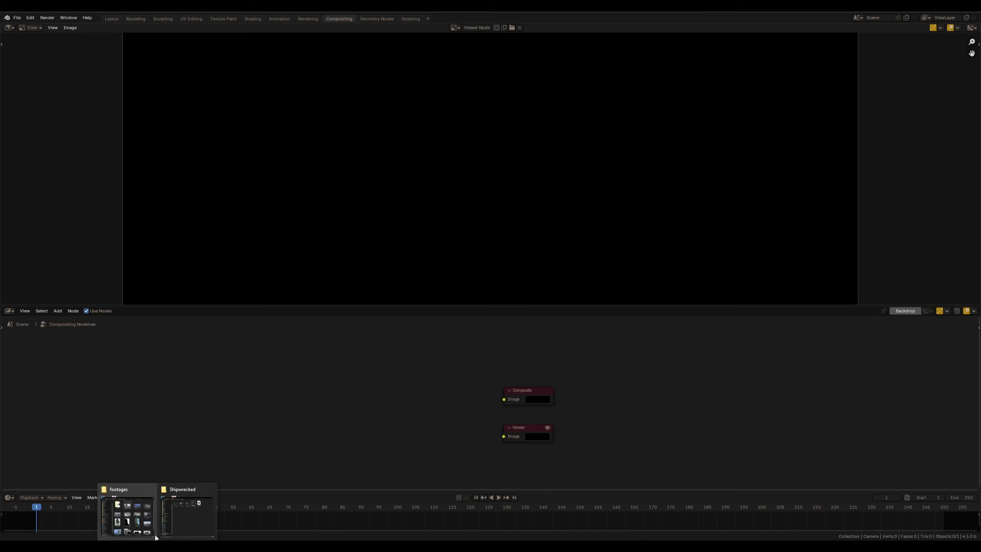
{"action": "left_click", "coordinate": [148, 519]}
{"action": "left_click_drag", "start_coordinate": [437, 228], "coordinate": [147, 431]}
{"action": "left_click", "coordinate": [365, 364]}
{"action": "left_click_drag", "start_coordinate": [365, 354], "coordinate": [504, 436]}
Step: Move the clip's node farther away from the Composite and Viewer nodes to make room between them
{"action": "left_click_drag", "start_coordinate": [321, 386], "coordinate": [278, 430]}
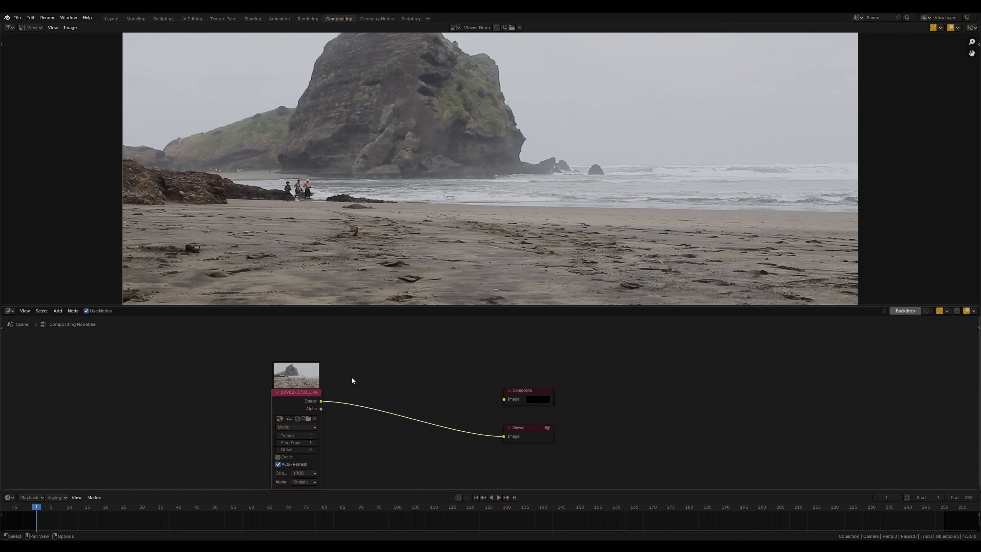
{"action": "middle_click_drag", "start_coordinate": [479, 166], "coordinate": [464, 181], "text": "ctrl"}
{"action": "middle_click_drag", "start_coordinate": [464, 181], "coordinate": [478, 219]}
{"action": "left_click_drag", "start_coordinate": [311, 408], "coordinate": [259, 410]}
{"action": "middle_click_drag", "start_coordinate": [340, 390], "coordinate": [366, 388]}
{"action": "left_click_drag", "start_coordinate": [286, 404], "coordinate": [267, 404]}
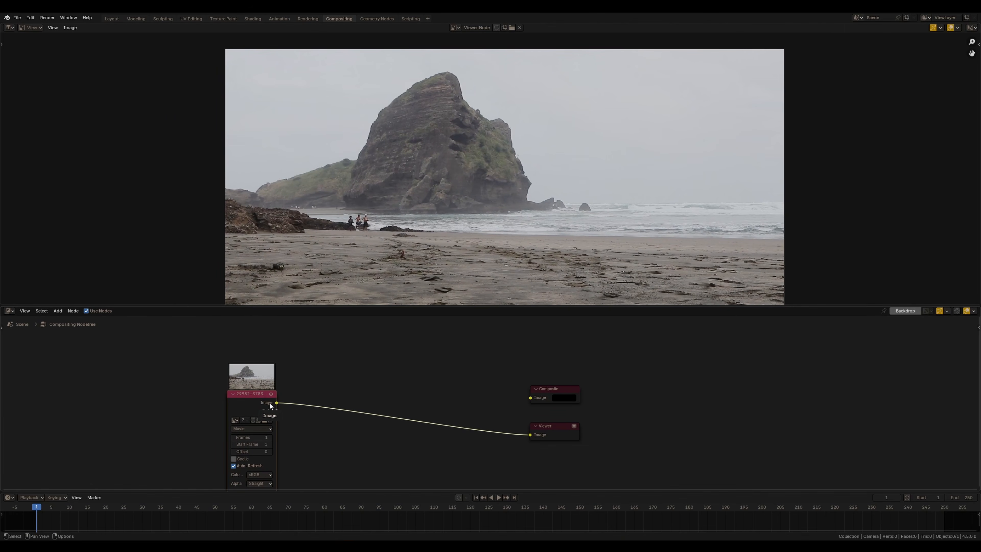
{"action": "left_click_drag", "start_coordinate": [244, 406], "coordinate": [240, 408]}
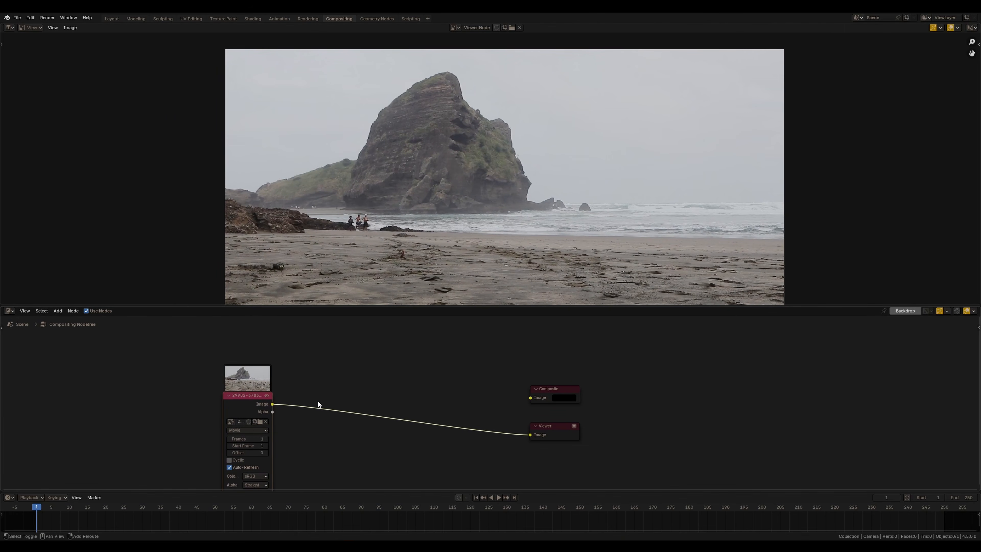
Step: Insert a Set Alpha node between the clip and the Viewer, and move the clip's node farther away to widen the gap
{"action": "key", "text": "shift+a"}
{"action": "left_click", "coordinate": [343, 392]}
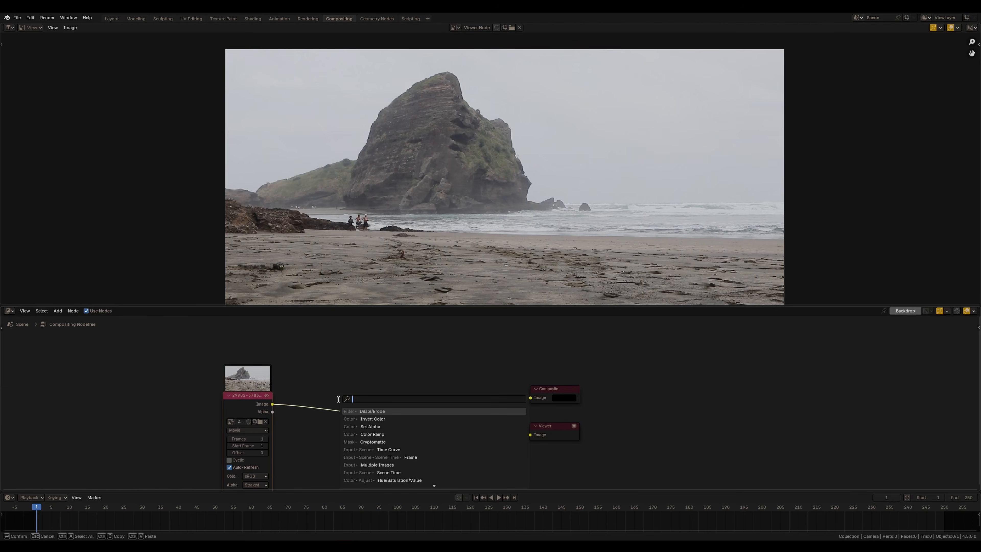
{"action": "type", "text": "s"}
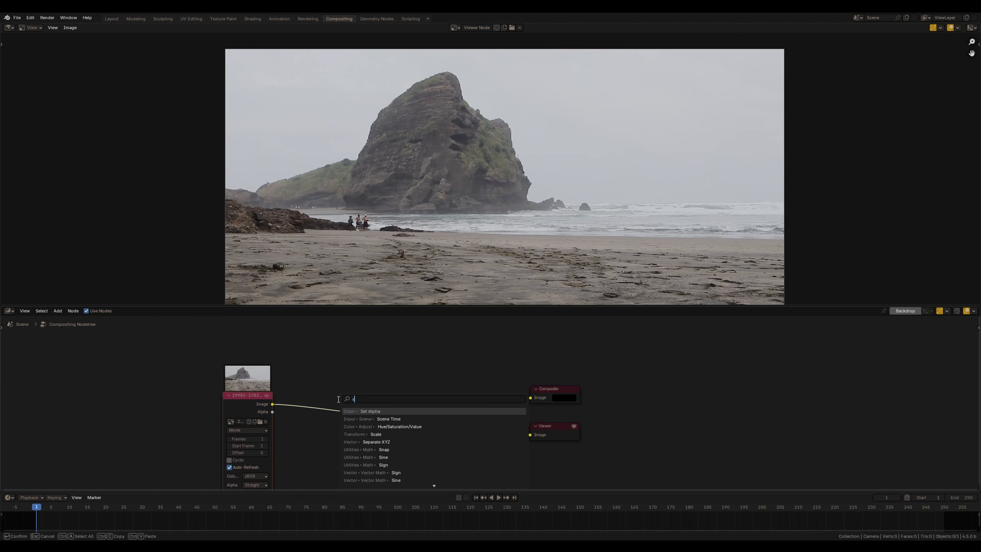
{"action": "key", "text": "Return"}
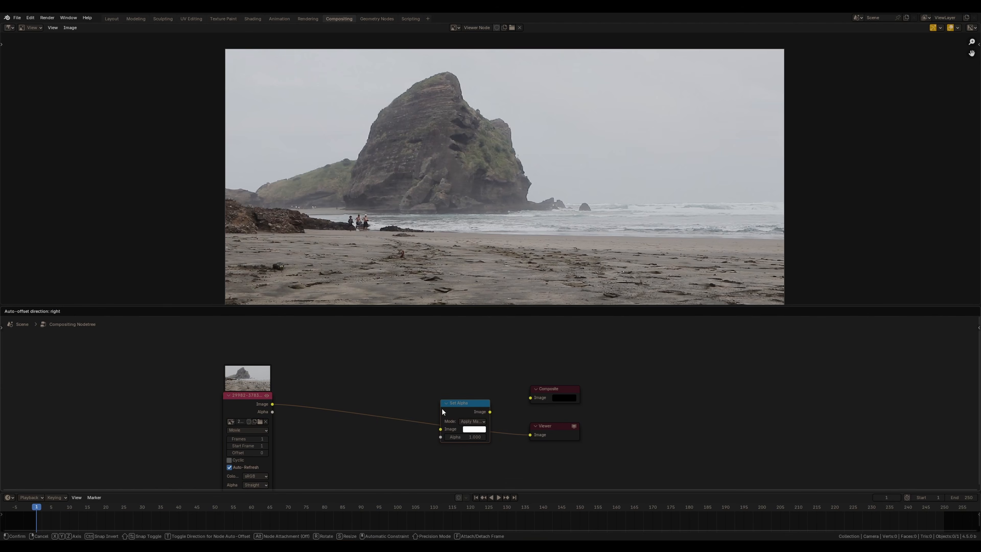
{"action": "left_click", "coordinate": [443, 412]}
{"action": "left_click_drag", "start_coordinate": [460, 408], "coordinate": [498, 437]}
{"action": "middle_click_drag", "start_coordinate": [385, 464], "coordinate": [446, 434]}
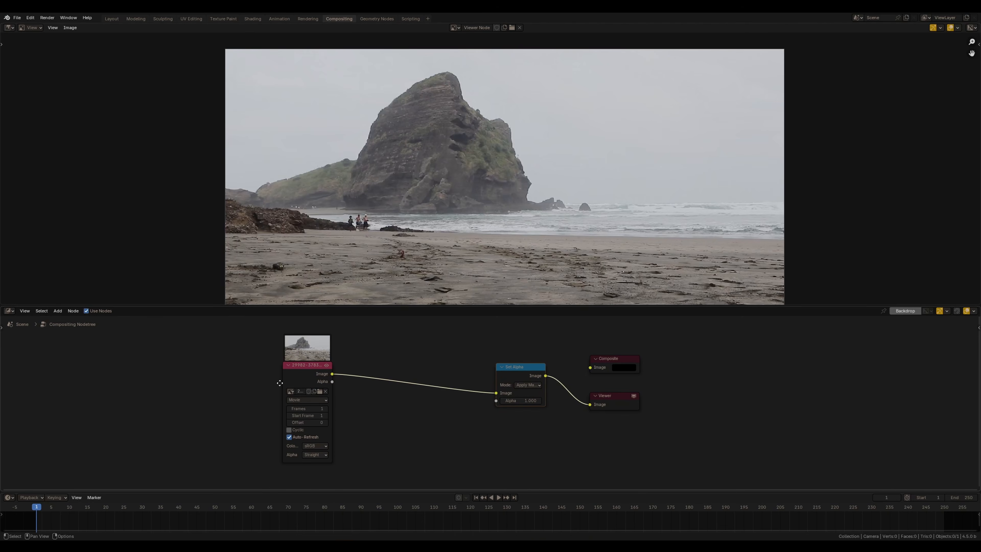
{"action": "left_click_drag", "start_coordinate": [280, 383], "coordinate": [126, 397]}
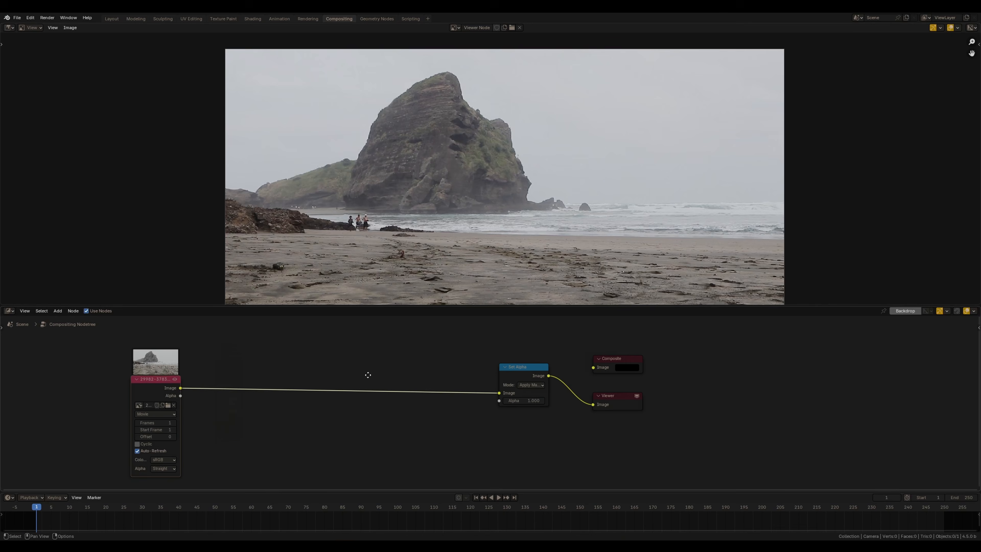
{"action": "middle_click_drag", "start_coordinate": [367, 375], "coordinate": [436, 352]}
{"action": "middle_click_drag", "start_coordinate": [296, 411], "coordinate": [294, 436]}
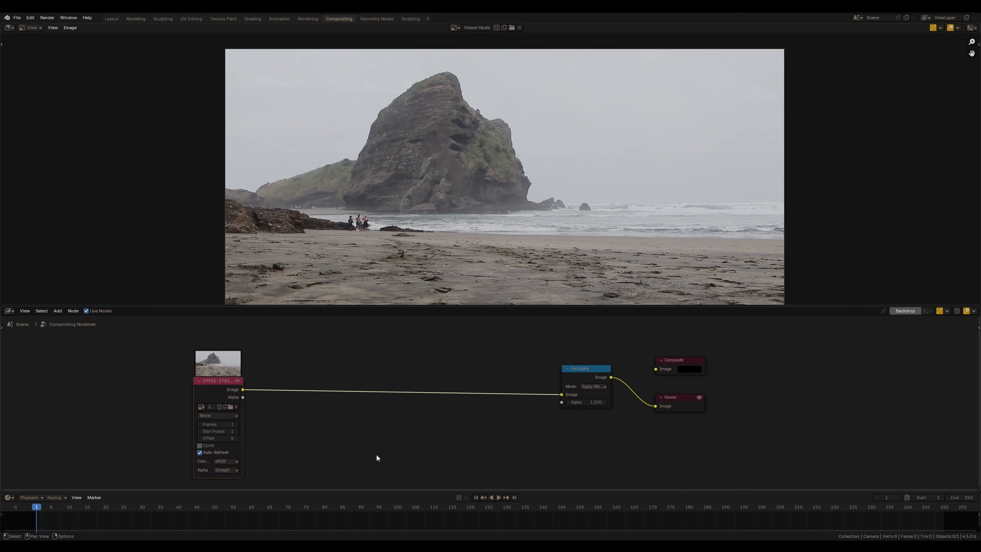
Step: Add a Color Ramp node, feed the clip's image into its Fac and preview its color in the Viewer
{"action": "key", "text": "shift+a"}
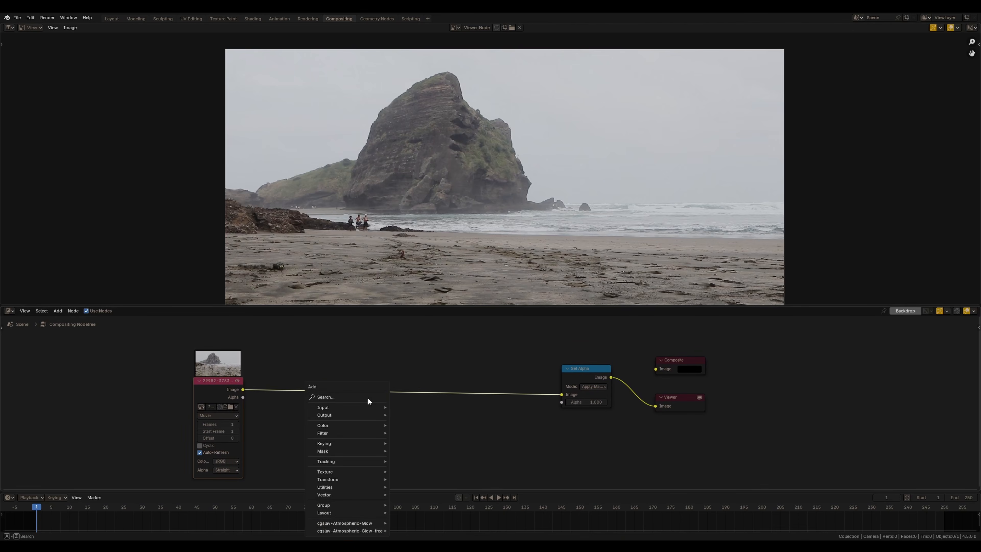
{"action": "type", "text": "col"}
{"action": "key", "text": "Return"}
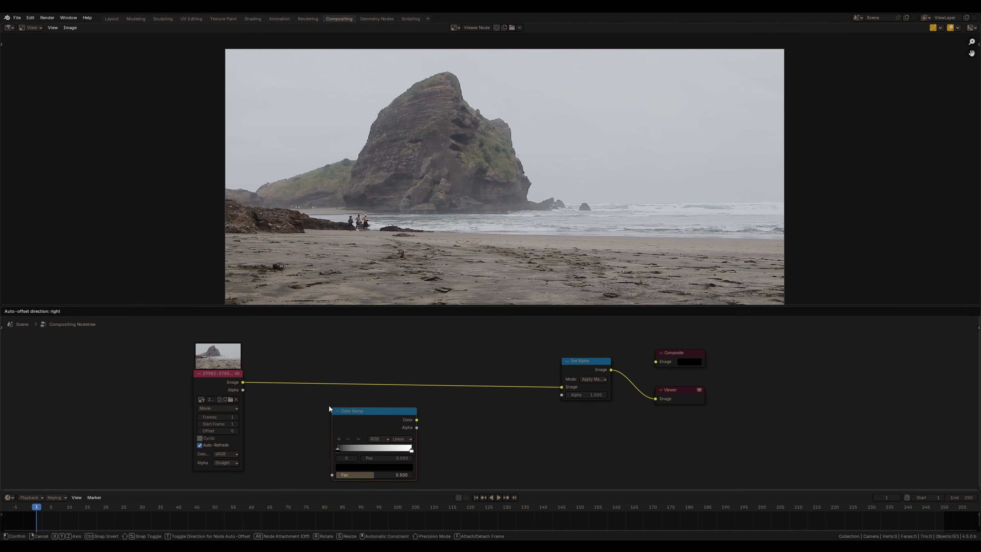
{"action": "left_click", "coordinate": [330, 409]}
{"action": "left_click_drag", "start_coordinate": [243, 382], "coordinate": [330, 473]}
{"action": "left_click", "coordinate": [377, 429], "text": "ctrl+shift"}
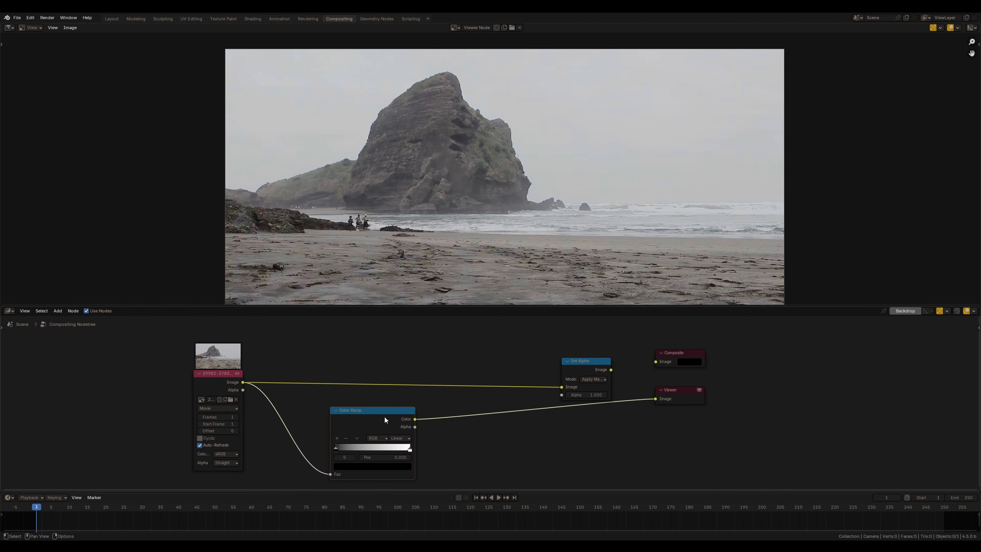
{"action": "left_click_drag", "start_coordinate": [371, 410], "coordinate": [366, 409]}
{"action": "middle_click_drag", "start_coordinate": [328, 437], "coordinate": [373, 414]}
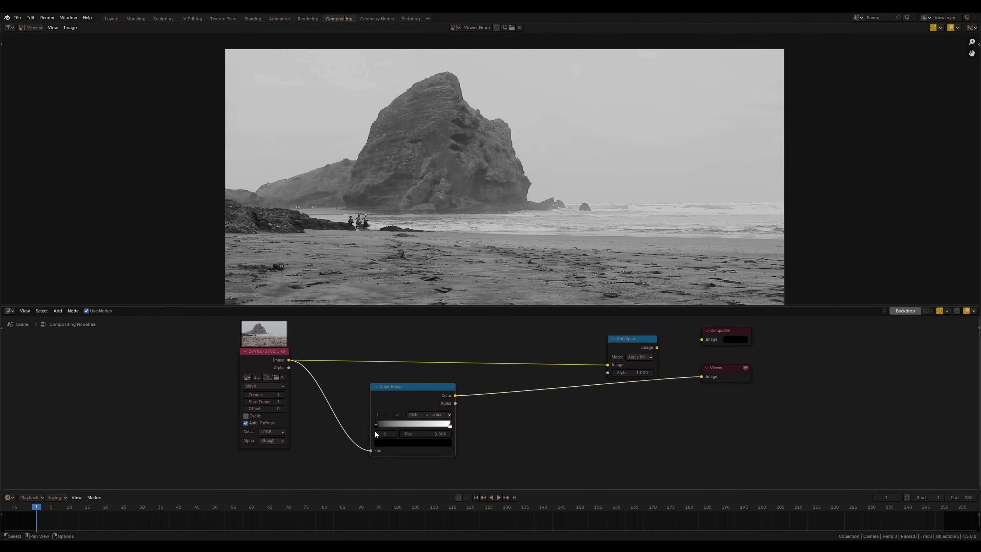
Step: Tighten and invert the Color Ramp into a white-rock, black-sky matte, and connect its color to the Alpha of the previewed Set Alpha
{"action": "left_click_drag", "start_coordinate": [390, 426], "coordinate": [392, 426]}
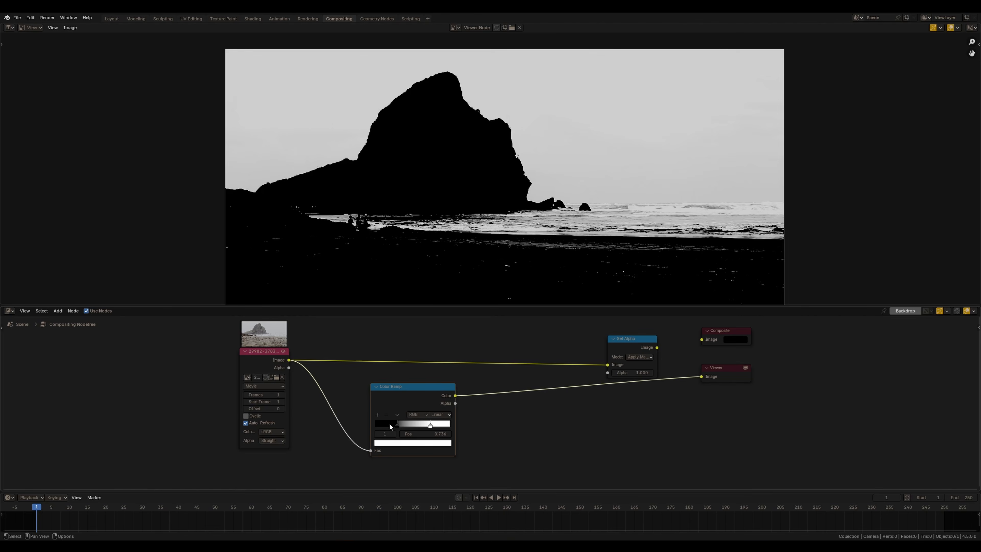
{"action": "mouse_move", "coordinate": [389, 424]}
{"action": "left_mouse_down"}
{"action": "mouse_move", "coordinate": [365, 431]}
{"action": "mouse_move", "coordinate": [423, 422]}
{"action": "mouse_move", "coordinate": [383, 426]}
{"action": "mouse_move", "coordinate": [398, 425]}
{"action": "left_mouse_up"}
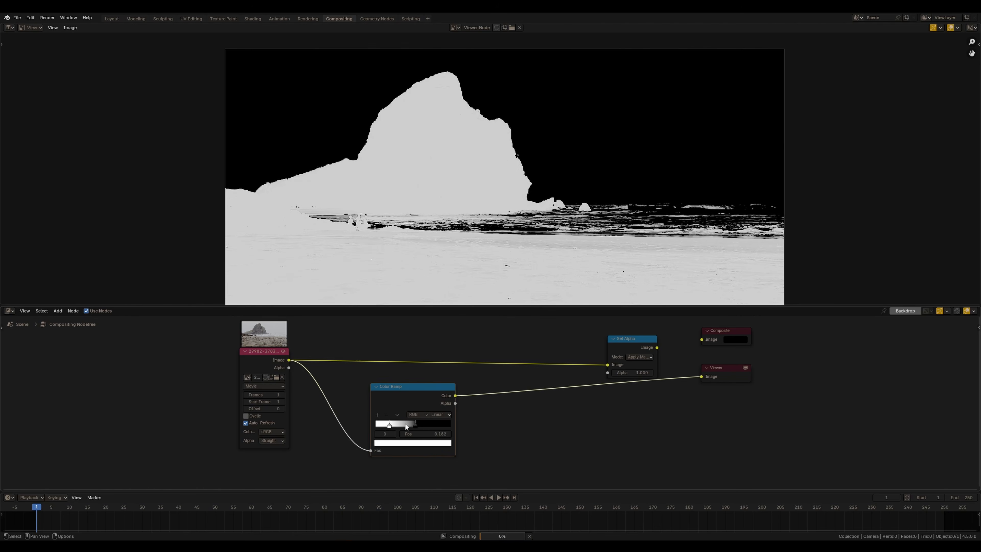
{"action": "middle_click_drag", "start_coordinate": [625, 359], "coordinate": [556, 384]}
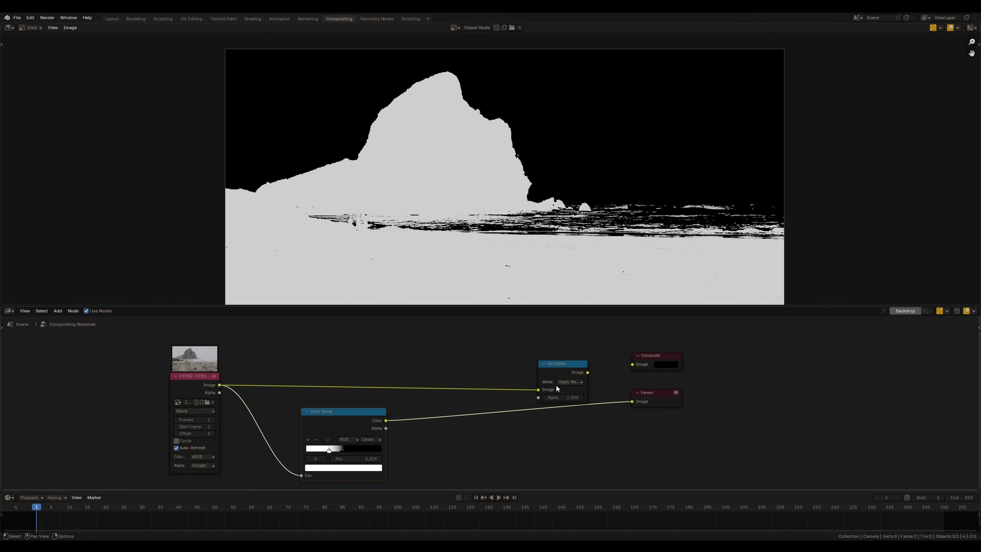
{"action": "left_click", "coordinate": [569, 387], "text": "ctrl+shift"}
{"action": "left_click_drag", "start_coordinate": [386, 421], "coordinate": [537, 397]}
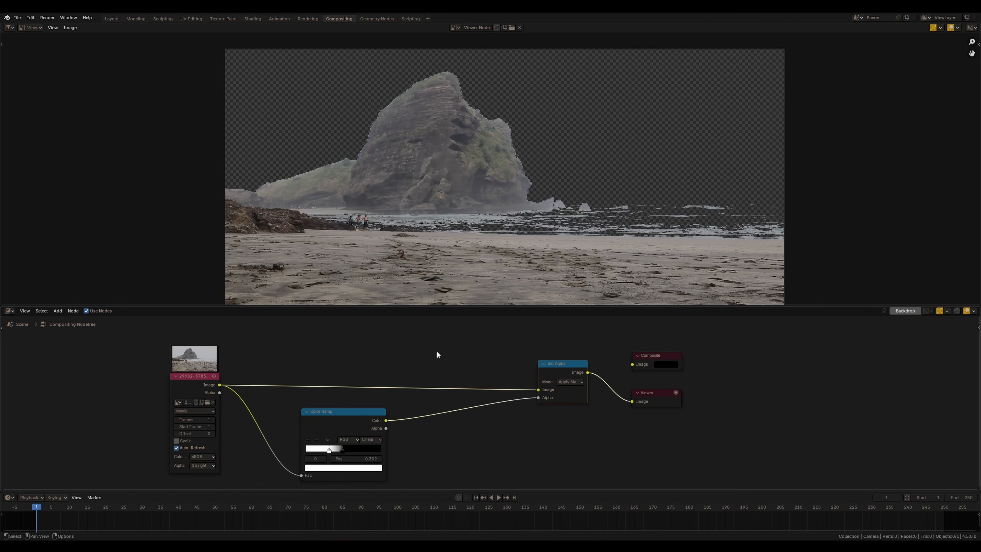
Step: Check the rock's cut-out edges and move the Color Ramp and Set Alpha nodes farther apart
{"action": "scroll", "coordinate": [410, 162], "scroll_direction": "up", "scroll_amount": 5}
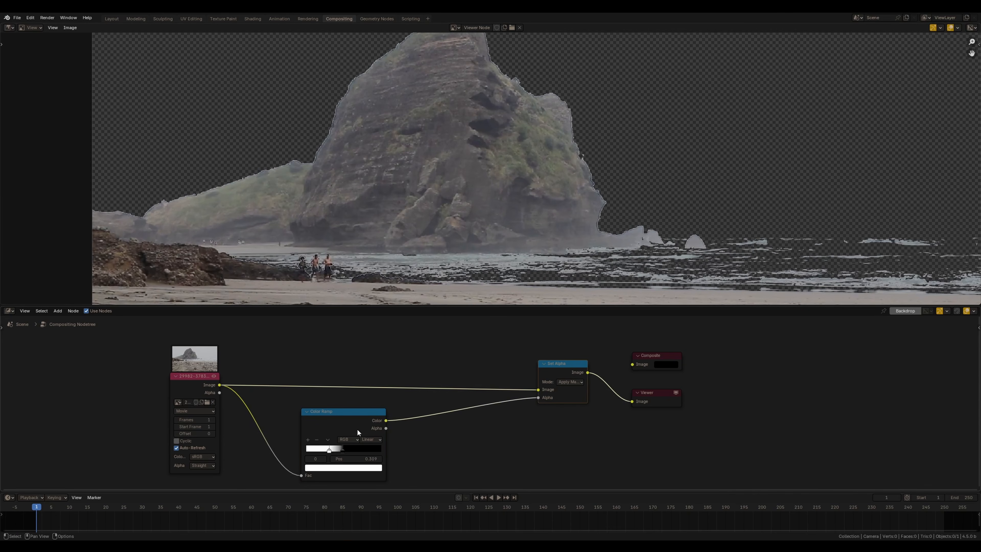
{"action": "left_click_drag", "start_coordinate": [328, 428], "coordinate": [297, 440]}
{"action": "scroll", "coordinate": [403, 294], "scroll_direction": "down", "scroll_amount": 2}
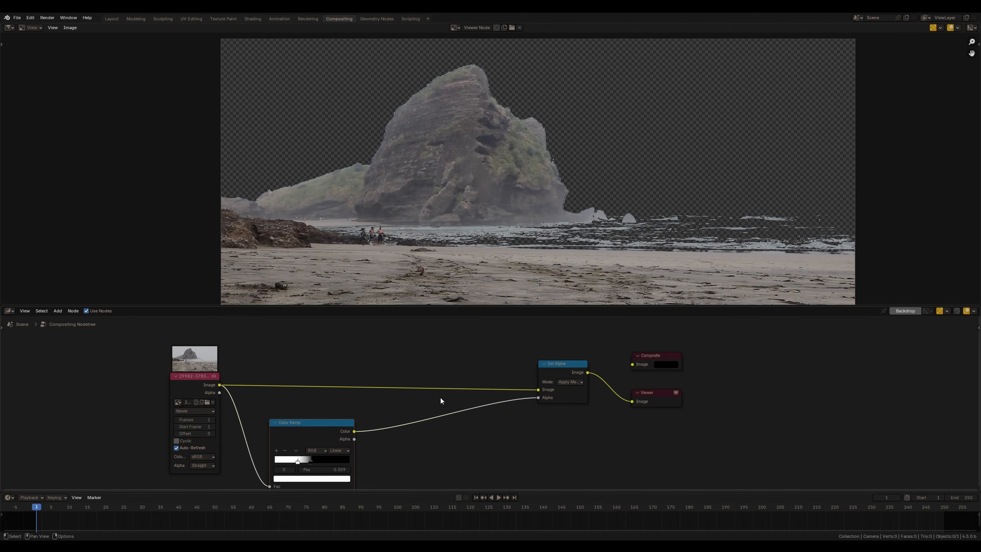
{"action": "left_click_drag", "start_coordinate": [563, 363], "coordinate": [563, 358]}
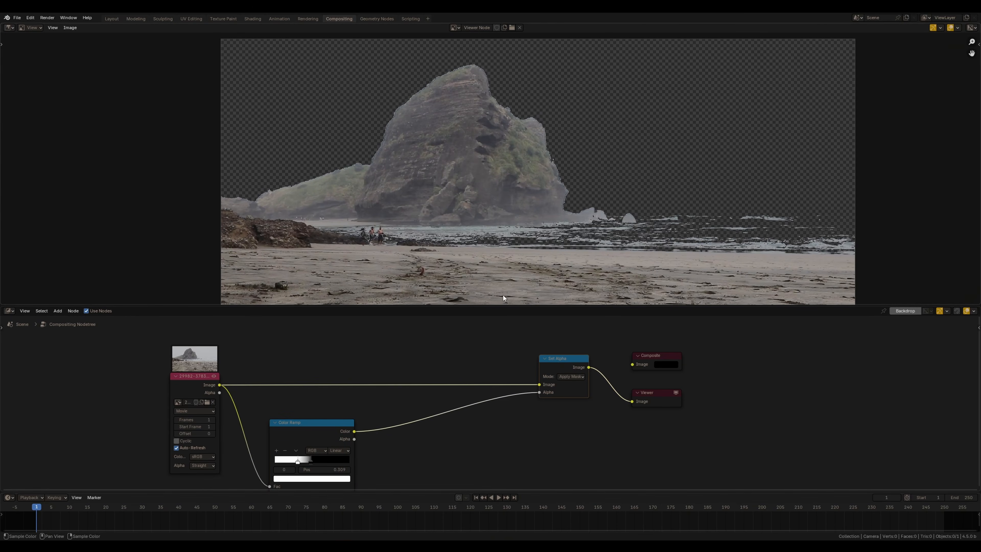
Step: Insert a Dilate/Erode node between the Color Ramp and Set Alpha with its size set to -1
{"action": "scroll", "coordinate": [582, 197], "scroll_direction": "up", "scroll_amount": 2}
{"action": "middle_click_drag", "start_coordinate": [569, 174], "coordinate": [604, 219]}
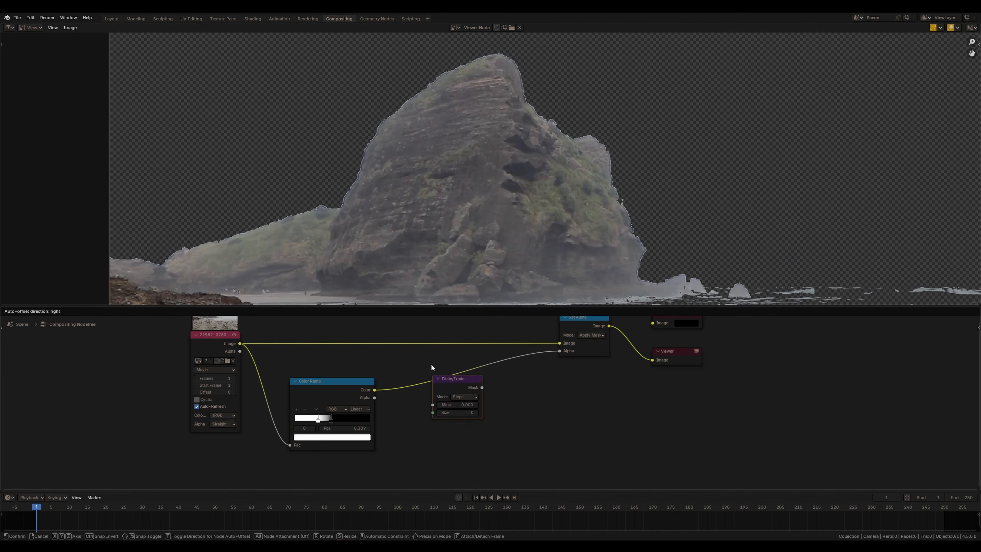
{"action": "left_click", "coordinate": [431, 369]}
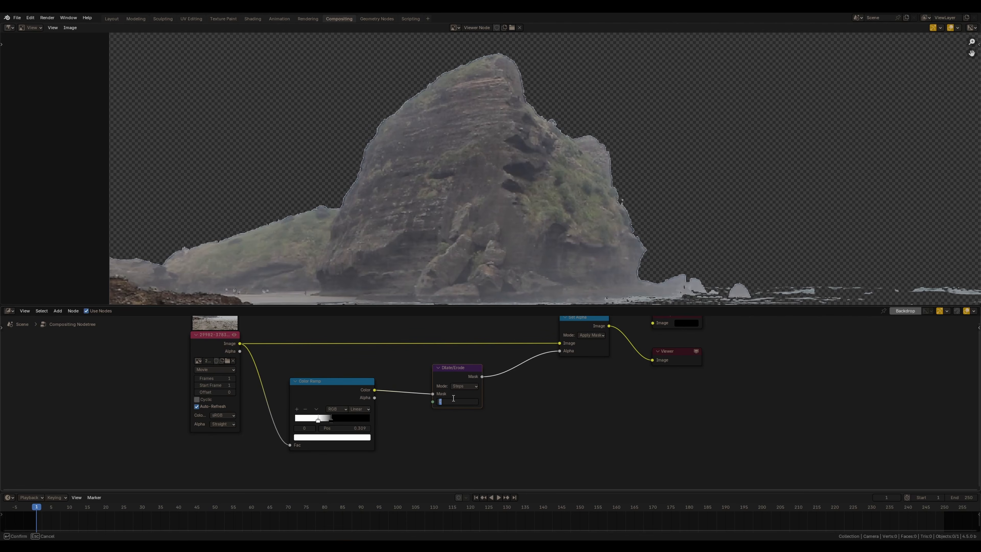
{"action": "type", "text": "-1"}
{"action": "key", "text": "Return"}
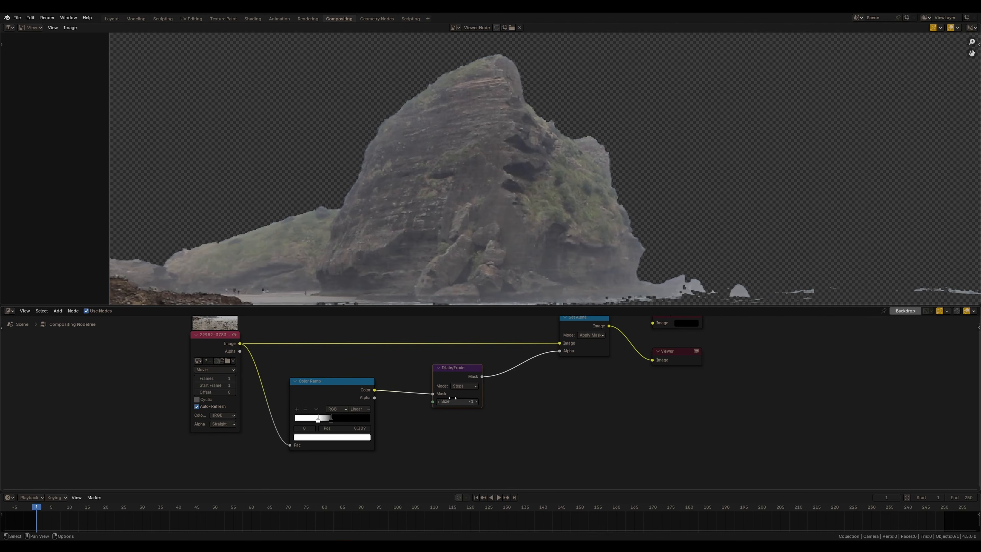
{"action": "middle_click_drag", "start_coordinate": [594, 205], "coordinate": [554, 218], "text": "ctrl"}
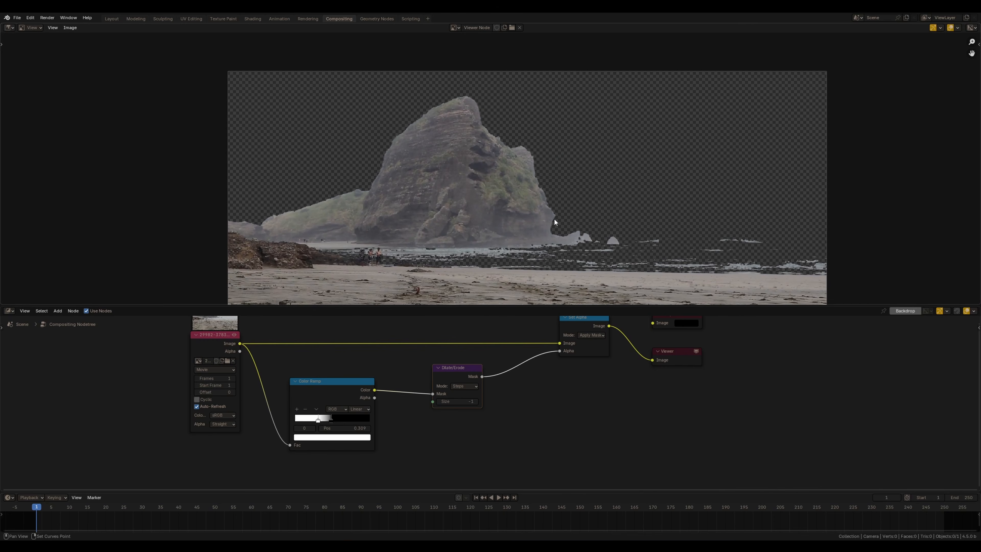
Step: Tidy the node layout by repositioning the Set Alpha, Dilate/Erode and clip nodes
{"action": "left_click_drag", "start_coordinate": [580, 330], "coordinate": [570, 335]}
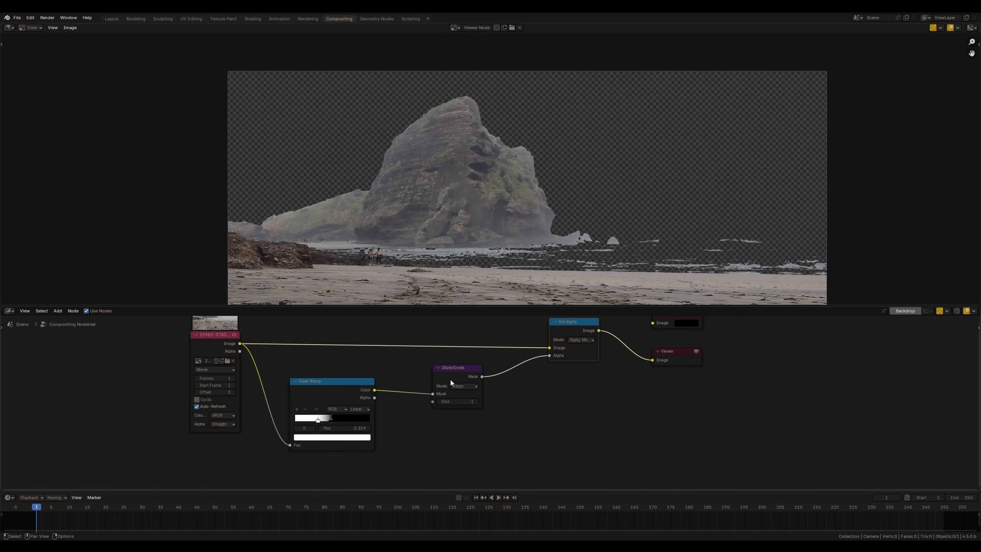
{"action": "left_click_drag", "start_coordinate": [451, 379], "coordinate": [448, 381]}
{"action": "left_click_drag", "start_coordinate": [214, 345], "coordinate": [207, 352]}
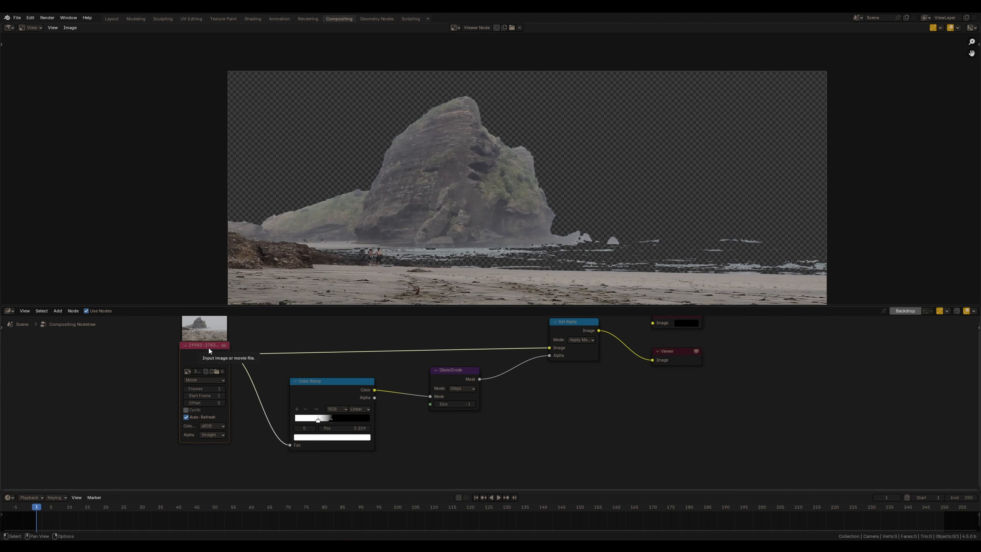
{"action": "left_click_drag", "start_coordinate": [188, 356], "coordinate": [184, 359]}
Step: Save the keyed Viewer image as the RGBA PNG Untitled.png in the Documents folder
{"action": "left_click", "coordinate": [70, 28]}
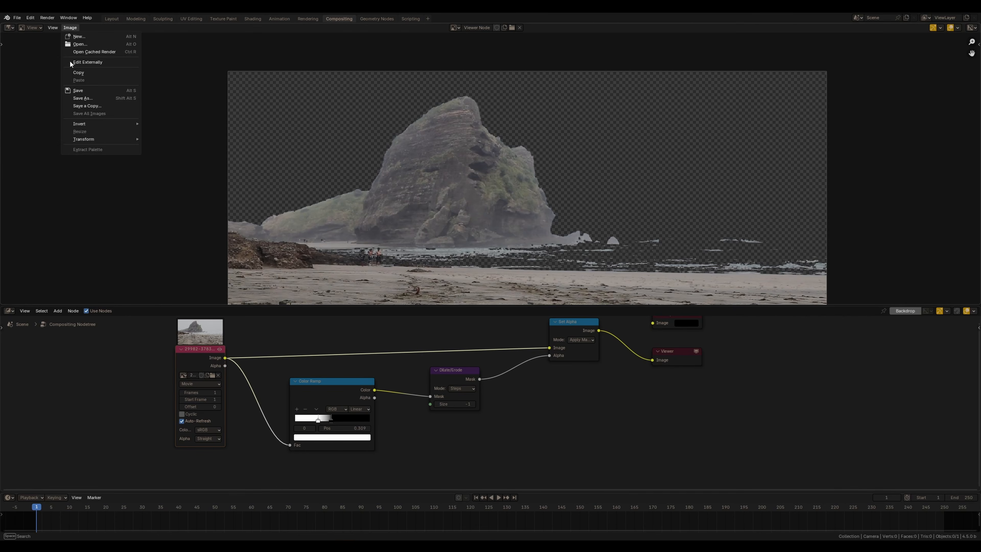
{"action": "left_click", "coordinate": [84, 98]}
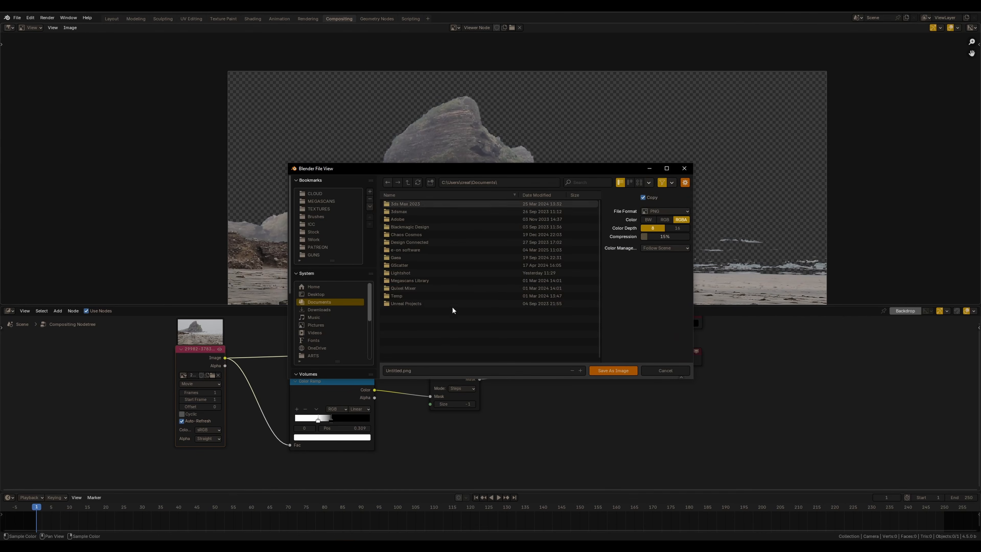
{"action": "left_click", "coordinate": [655, 211]}
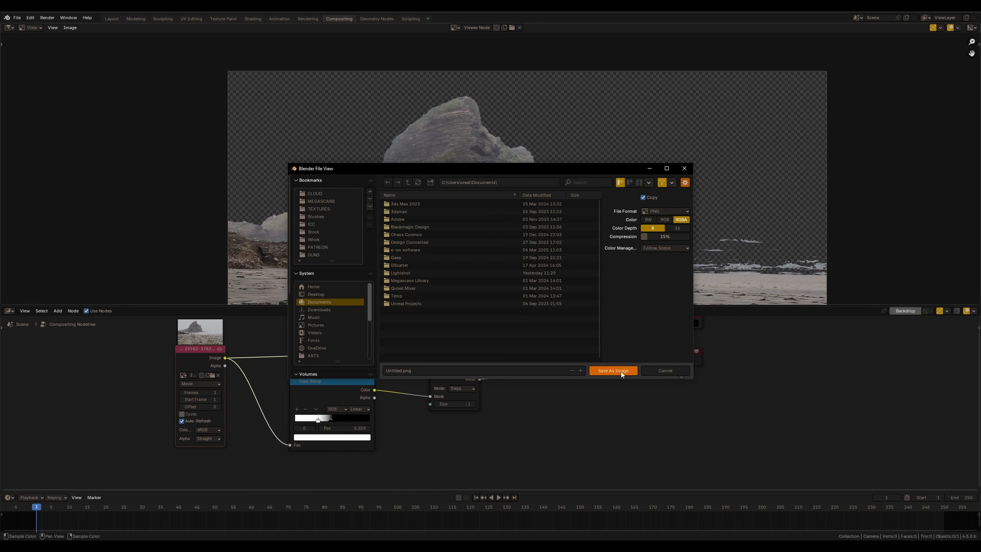
{"action": "left_click", "coordinate": [613, 370]}
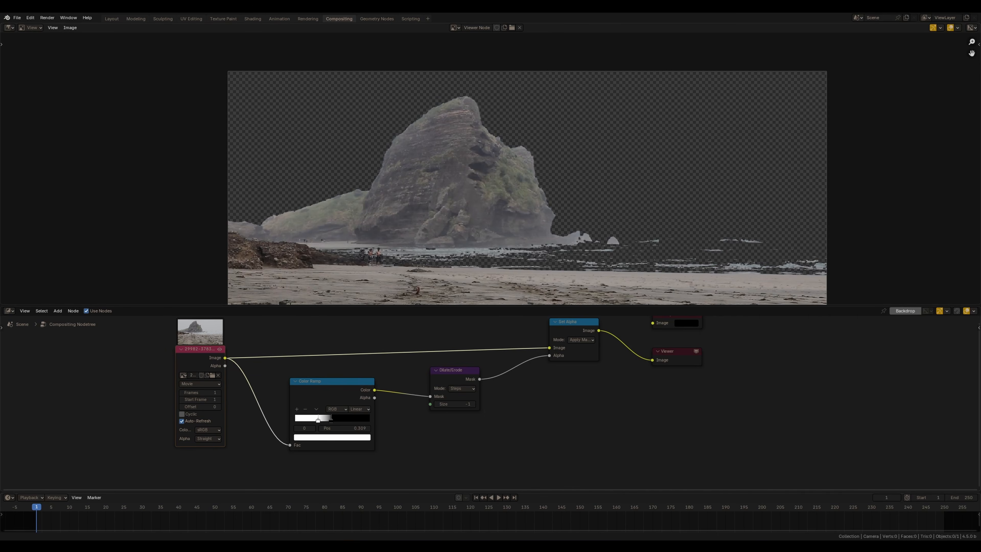
Step: Switch to the Shipwrecked tut Blender window, cut the clip texture's Base Color link and move its node aside
{"action": "left_click", "coordinate": [376, 520]}
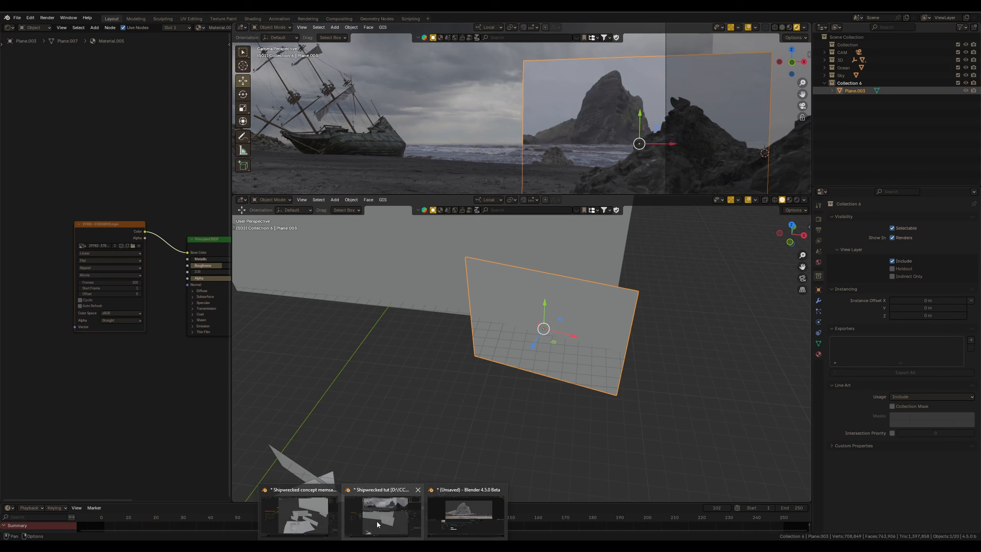
{"action": "left_click_drag", "start_coordinate": [554, 341], "coordinate": [549, 337]}
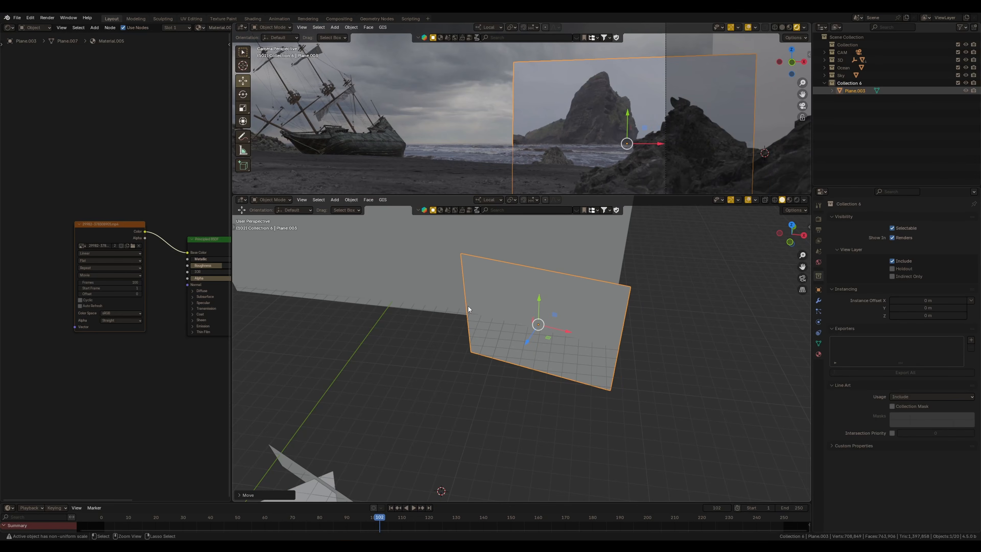
{"action": "key", "text": "ctrl+z"}
{"action": "right_click_drag", "start_coordinate": [159, 220], "coordinate": [158, 251], "text": "ctrl"}
{"action": "left_click_drag", "start_coordinate": [105, 224], "coordinate": [24, 197]}
Step: Bring the cut-out mountain PNG from the footages folder into the plane's material and connect its color to Base Color and alpha to Alpha
{"action": "left_click", "coordinate": [157, 545]}
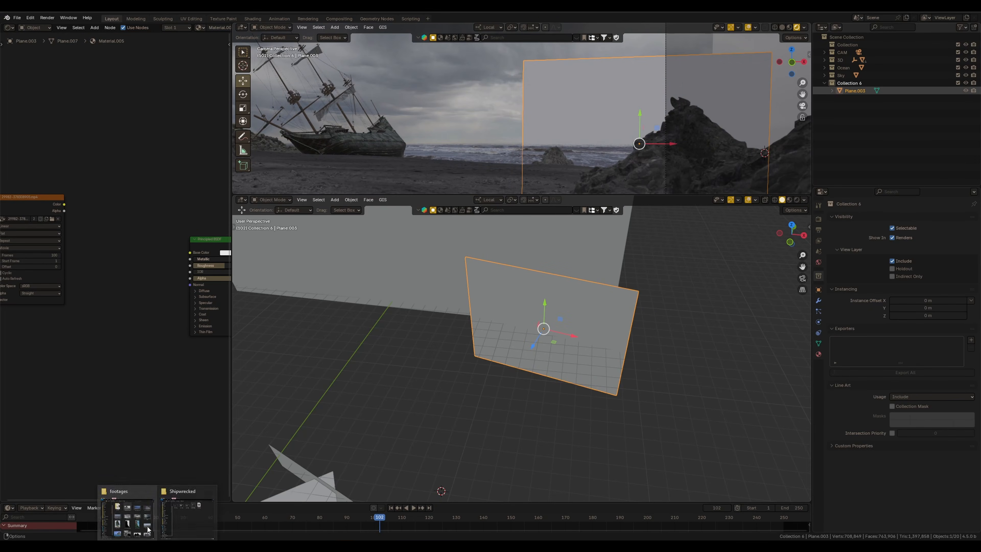
{"action": "left_click", "coordinate": [135, 516]}
{"action": "double_click", "coordinate": [368, 205]}
{"action": "left_click_drag", "start_coordinate": [356, 193], "coordinate": [189, 252]}
{"action": "left_click_drag", "start_coordinate": [115, 240], "coordinate": [189, 278]}
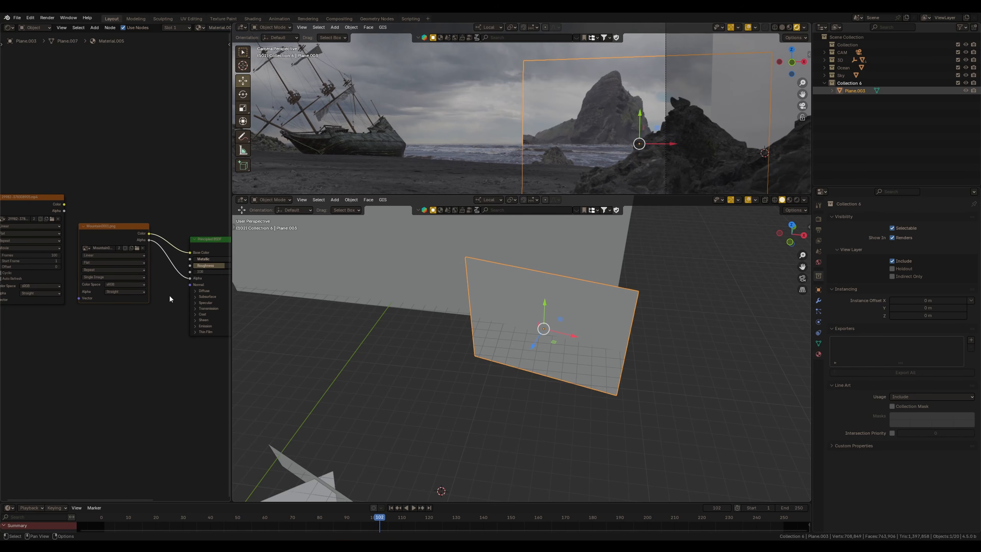
Step: Shift the mountain plane slightly toward the shipwreck along its local X axis and lower it along its local Y axis
{"action": "middle_click_drag", "start_coordinate": [171, 298], "coordinate": [141, 307]}
{"action": "scroll", "coordinate": [627, 116], "scroll_direction": "up", "scroll_amount": 2}
{"action": "middle_click_drag", "start_coordinate": [625, 156], "coordinate": [580, 170], "text": "shift"}
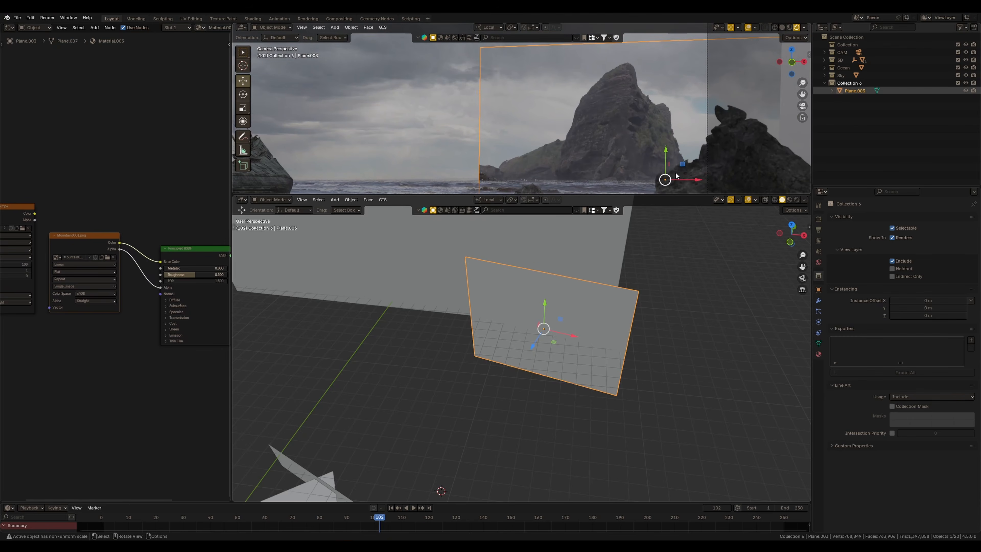
{"action": "mouse_move", "coordinate": [686, 179]}
{"action": "left_mouse_down"}
{"action": "mouse_move", "coordinate": [666, 181]}
{"action": "mouse_move", "coordinate": [681, 181]}
{"action": "left_mouse_up"}
{"action": "scroll", "coordinate": [618, 190], "scroll_direction": "down", "scroll_amount": 1}
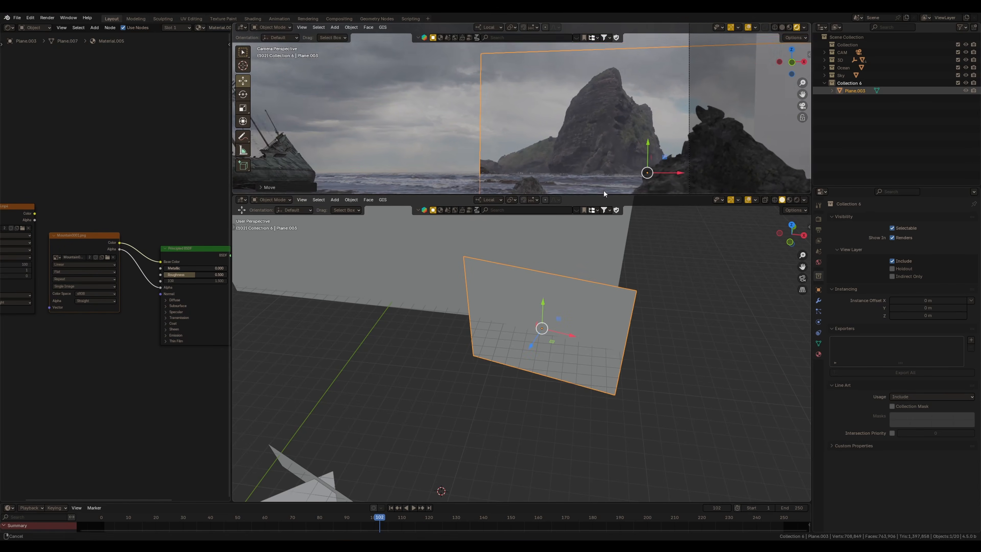
{"action": "left_click_drag", "start_coordinate": [545, 306], "coordinate": [546, 312]}
Step: Move the plane's edge farthest from the shipwreck inward along local X to narrow the mesh around the mountain
{"action": "scroll", "coordinate": [575, 154], "scroll_direction": "down", "scroll_amount": 1}
{"action": "middle_click_drag", "start_coordinate": [586, 148], "coordinate": [591, 181]}
{"action": "middle_click_drag", "start_coordinate": [665, 331], "coordinate": [628, 340]}
{"action": "key", "text": "Tab"}
{"action": "left_click", "coordinate": [626, 339]}
{"action": "key", "text": "g"}
{"action": "key", "text": "x"}
{"action": "key", "text": "x"}
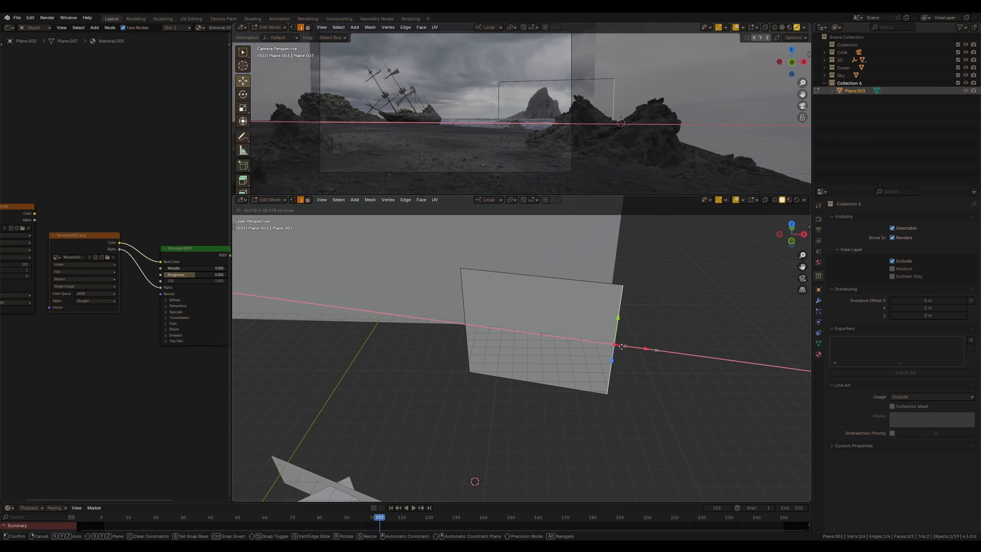
{"action": "left_click", "coordinate": [576, 347]}
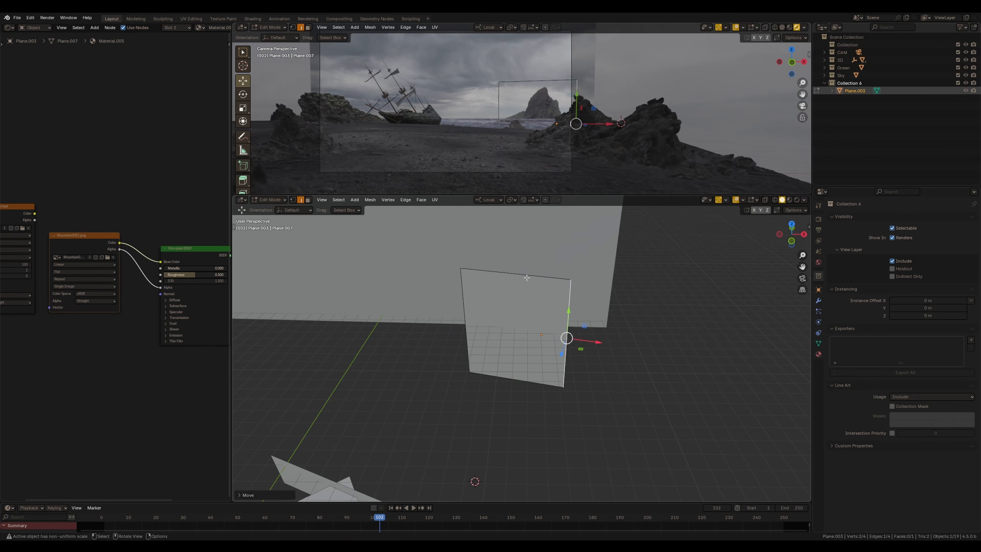
Step: Lower the mountain plane's top edge and move its edge nearest the shipwreck inward along local X to crop the mesh
{"action": "left_click", "coordinate": [525, 276]}
{"action": "scroll", "coordinate": [510, 234], "scroll_direction": "up", "scroll_amount": 3}
{"action": "middle_click_drag", "start_coordinate": [509, 237], "coordinate": [527, 272], "text": "shift"}
{"action": "left_click_drag", "start_coordinate": [532, 239], "coordinate": [532, 251]}
{"action": "left_click", "coordinate": [447, 331]}
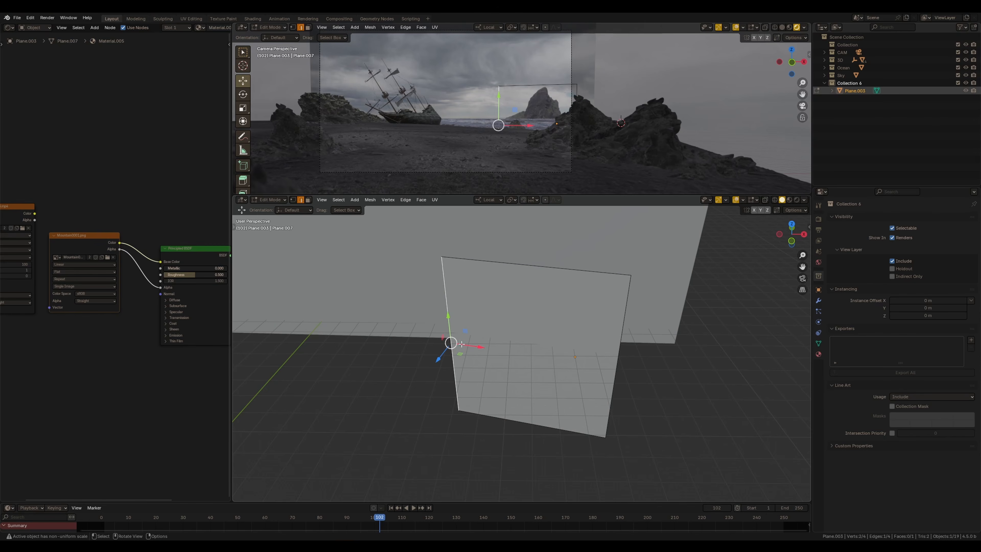
{"action": "key", "text": "g"}
{"action": "key", "text": "x"}
{"action": "left_click", "coordinate": [454, 350]}
Step: Raise the mountain plane's bottom edge along local Y to trim the mesh and return to Object Mode
{"action": "left_click", "coordinate": [514, 422]}
{"action": "key", "text": "g"}
{"action": "key", "text": "y"}
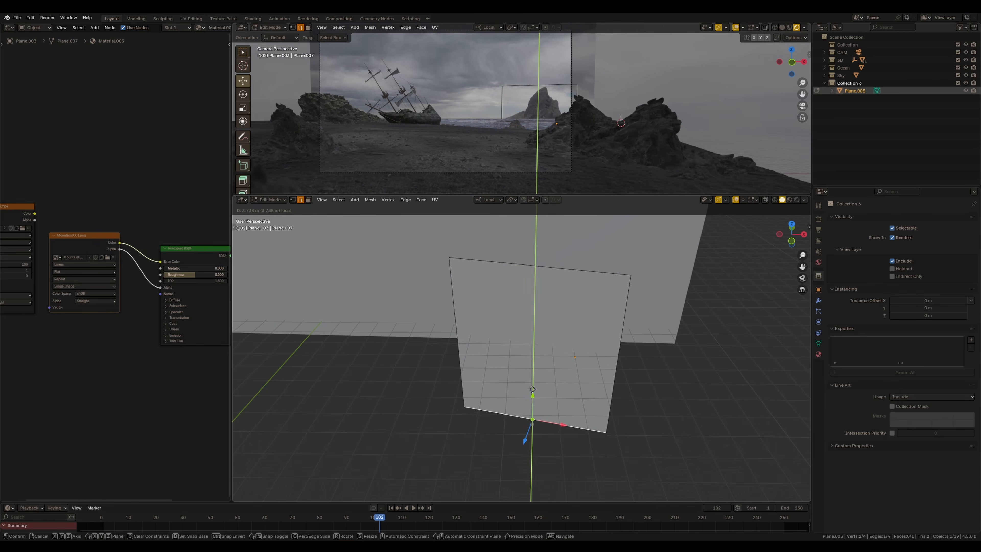
{"action": "left_click", "coordinate": [531, 366]}
{"action": "key", "text": "Tab"}
Step: Crop the distant hill plane in Edit Mode by pulling both side edges inward and lowering its top edge around the hill
{"action": "scroll", "coordinate": [567, 128], "scroll_direction": "up", "scroll_amount": 5}
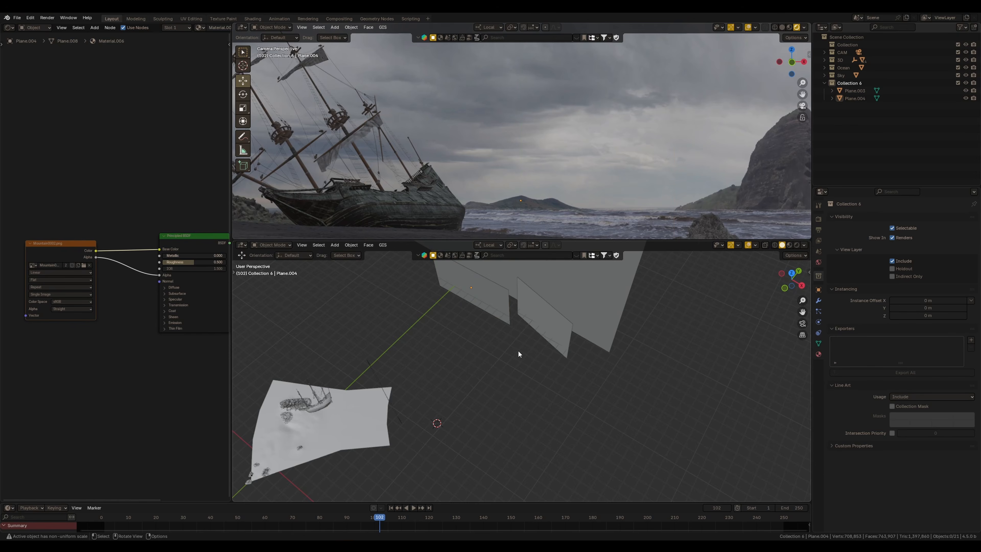
{"action": "key", "text": "shift+d"}
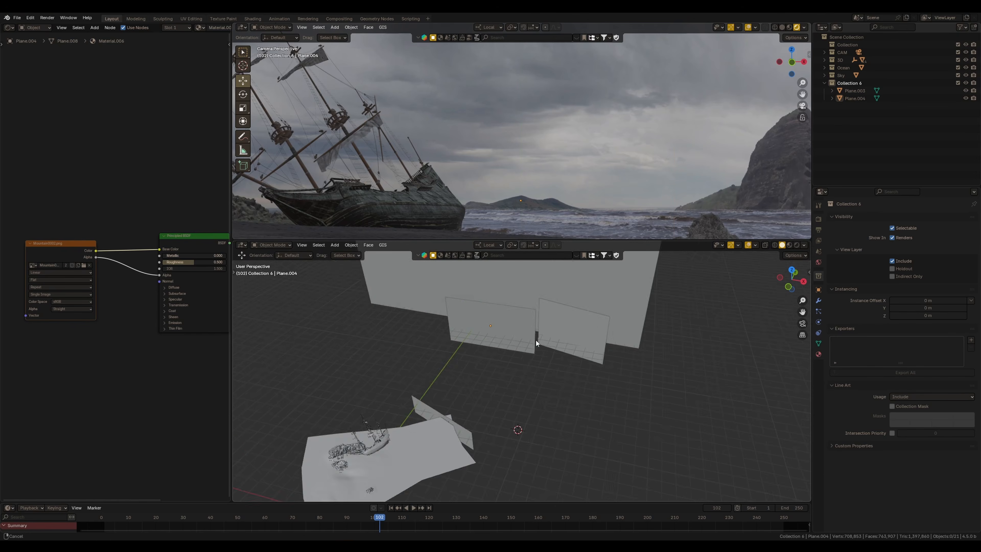
{"action": "middle_click_drag", "start_coordinate": [527, 349], "coordinate": [537, 353], "text": "shift"}
{"action": "key", "text": "Tab"}
{"action": "left_click", "coordinate": [565, 340]}
{"action": "left_click_drag", "start_coordinate": [579, 342], "coordinate": [544, 338]}
{"action": "left_click", "coordinate": [473, 285]}
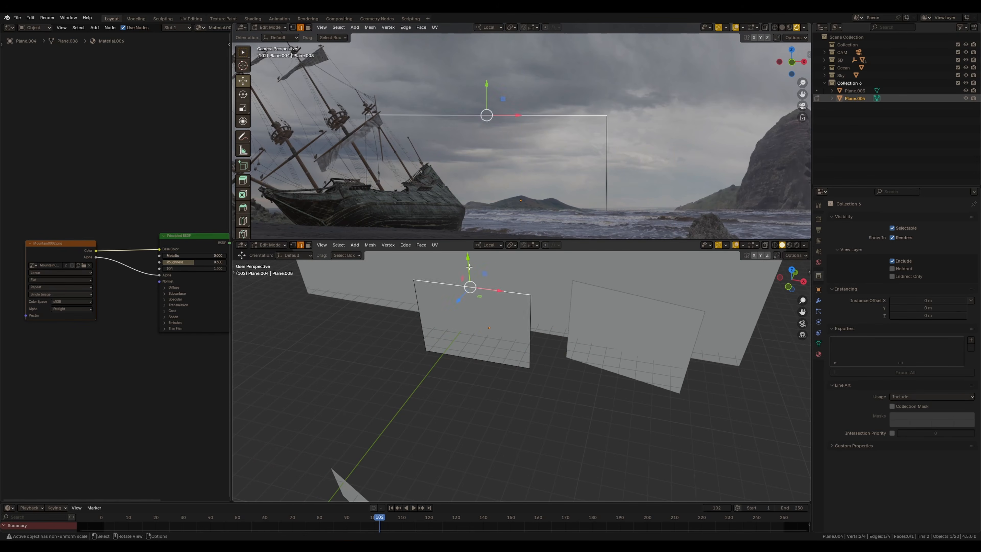
{"action": "left_click_drag", "start_coordinate": [465, 270], "coordinate": [469, 306]}
{"action": "left_click", "coordinate": [423, 333]}
{"action": "left_click_drag", "start_coordinate": [437, 334], "coordinate": [485, 328]}
{"action": "left_click", "coordinate": [487, 362]}
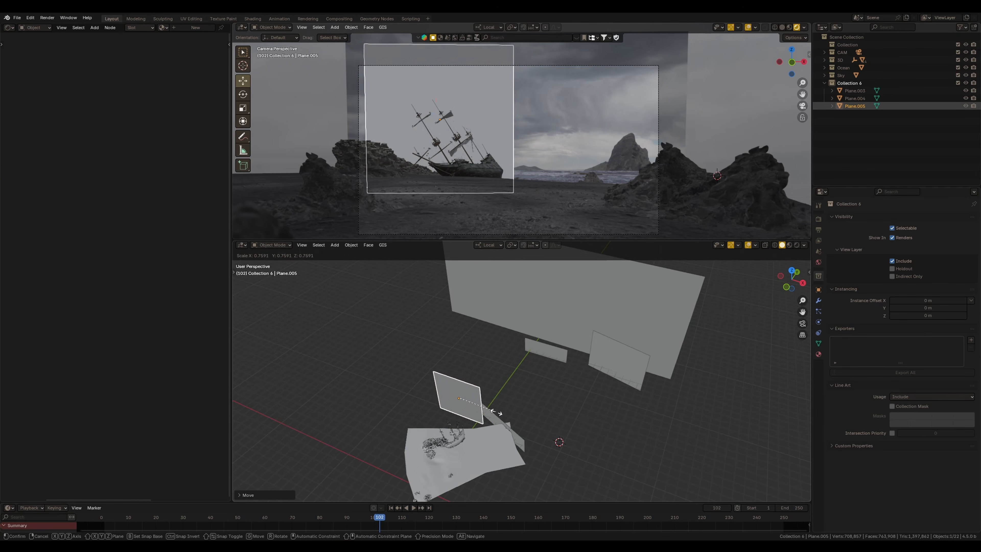
Step: Scale down the new blank plane behind the shipwreck and shift it sideways toward the rocks behind the wreck
{"action": "key", "text": "s"}
{"action": "left_click", "coordinate": [483, 399]}
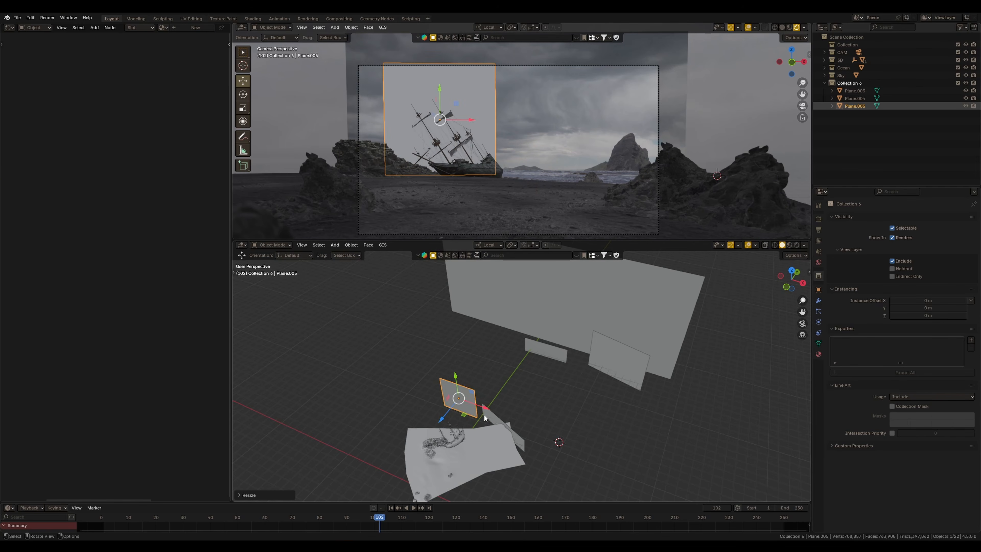
{"action": "left_click_drag", "start_coordinate": [483, 400], "coordinate": [446, 393]}
{"action": "mouse_move", "coordinate": [446, 393]}
{"action": "middle_mouse_down", "text": "shift"}
{"action": "mouse_move", "coordinate": [466, 380]}
{"action": "mouse_move", "coordinate": [448, 391]}
{"action": "middle_mouse_up", "text": "shift"}
{"action": "left_click_drag", "start_coordinate": [445, 409], "coordinate": [450, 406]}
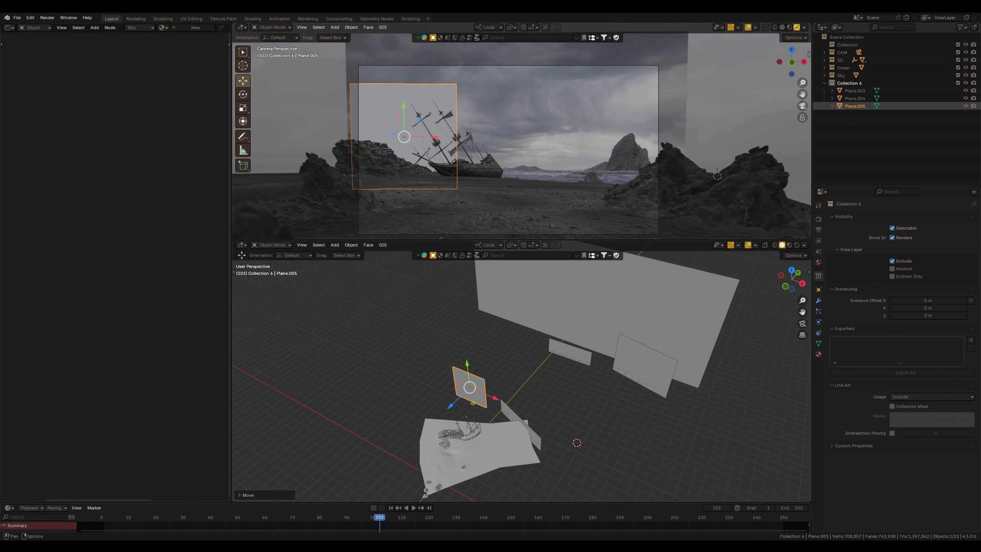
Step: Open the footages folder and compare cliff-7101241.jpg with its matching cliff-7101241 alpha.jpg mask in the image viewer
{"action": "left_click", "coordinate": [157, 546]}
{"action": "left_click", "coordinate": [141, 521]}
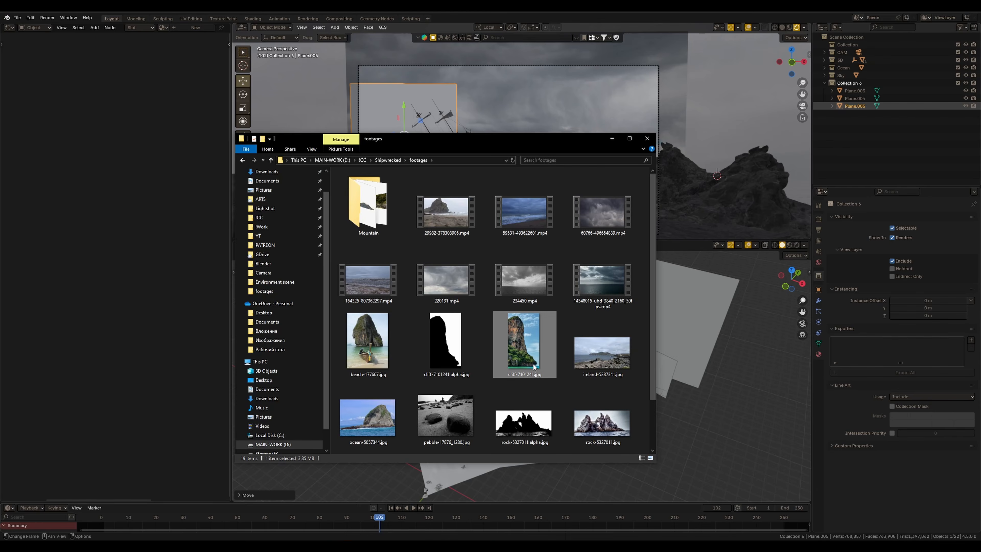
{"action": "double_click", "coordinate": [534, 366]}
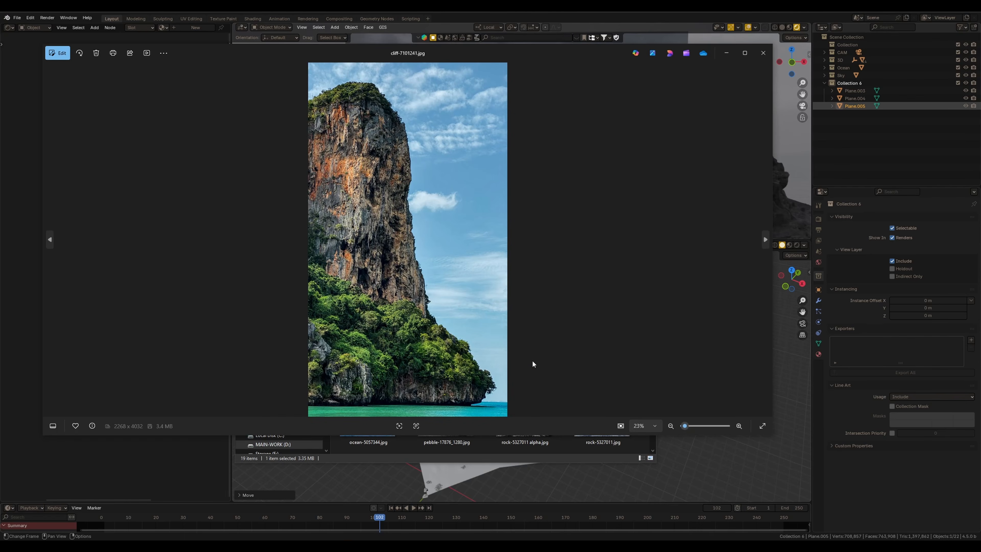
{"action": "key", "text": "Right"}
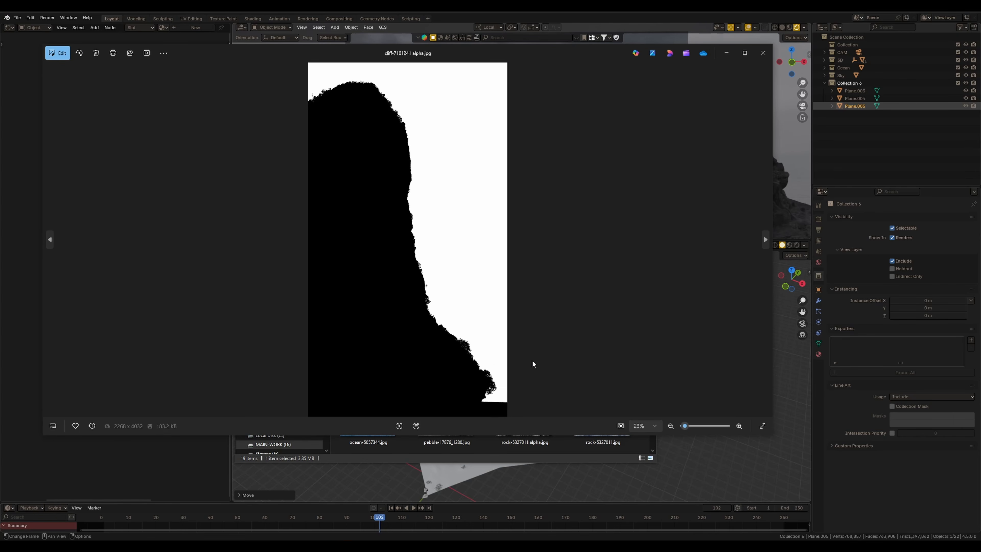
{"action": "key", "text": "Left"}
{"action": "key", "text": "Right"}
{"action": "key", "text": "Left"}
{"action": "key", "text": "Right"}
{"action": "key", "text": "Left"}
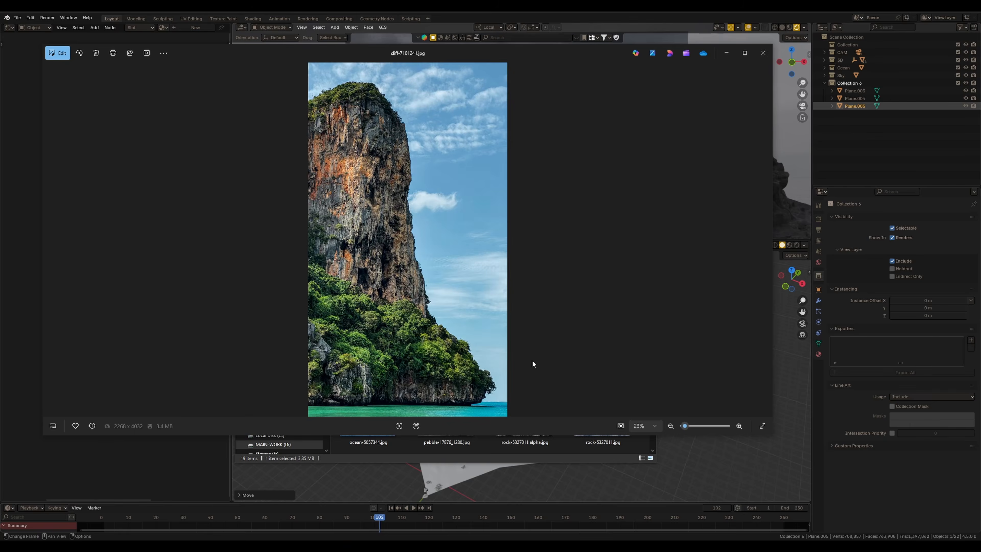
{"action": "key", "text": "Right"}
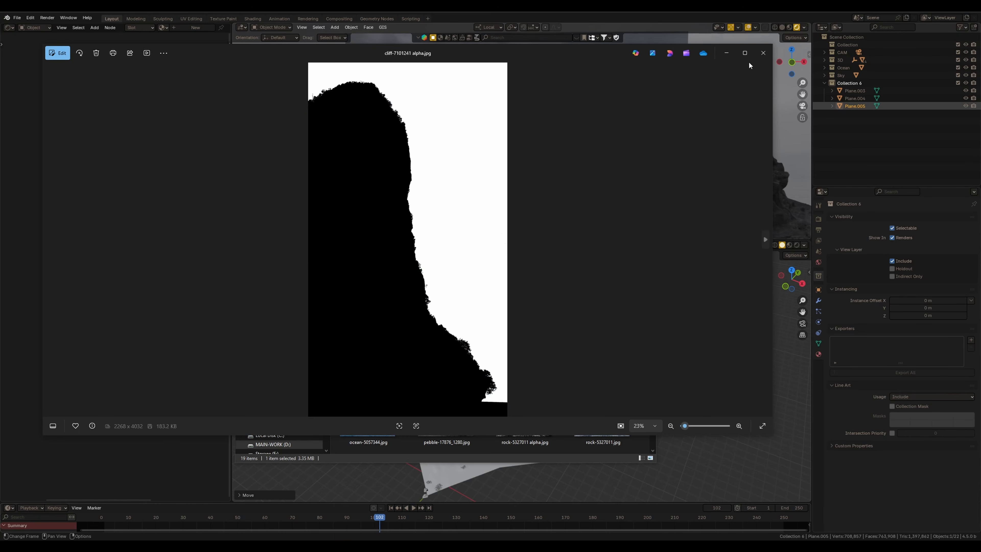
{"action": "left_click", "coordinate": [763, 53]}
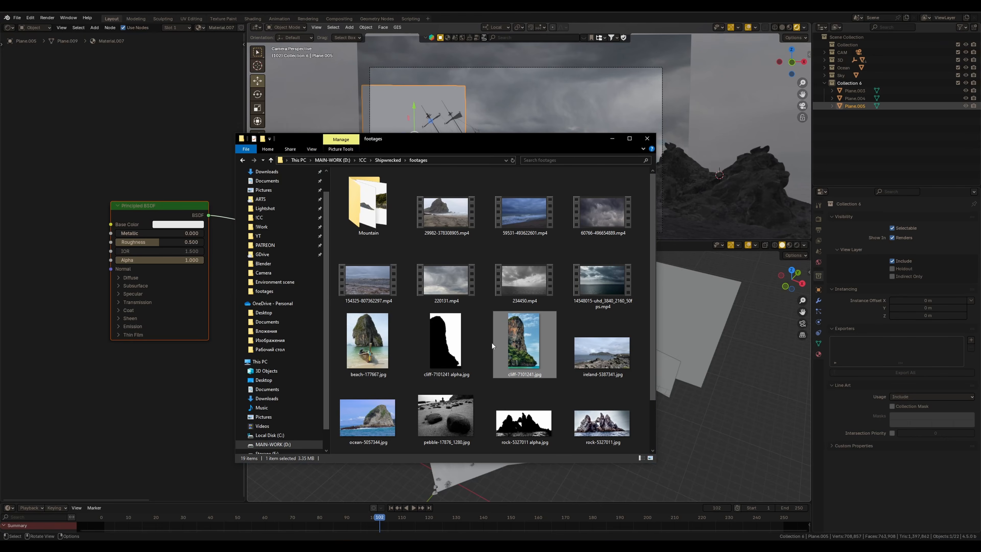
Step: Bring cliff-7101241.jpg into the new plane's material and connect its Color output to Base Color
{"action": "left_click_drag", "start_coordinate": [55, 286], "coordinate": [51, 287]}
{"action": "middle_click_drag", "start_coordinate": [88, 310], "coordinate": [154, 335]}
{"action": "left_click_drag", "start_coordinate": [155, 335], "coordinate": [74, 252]}
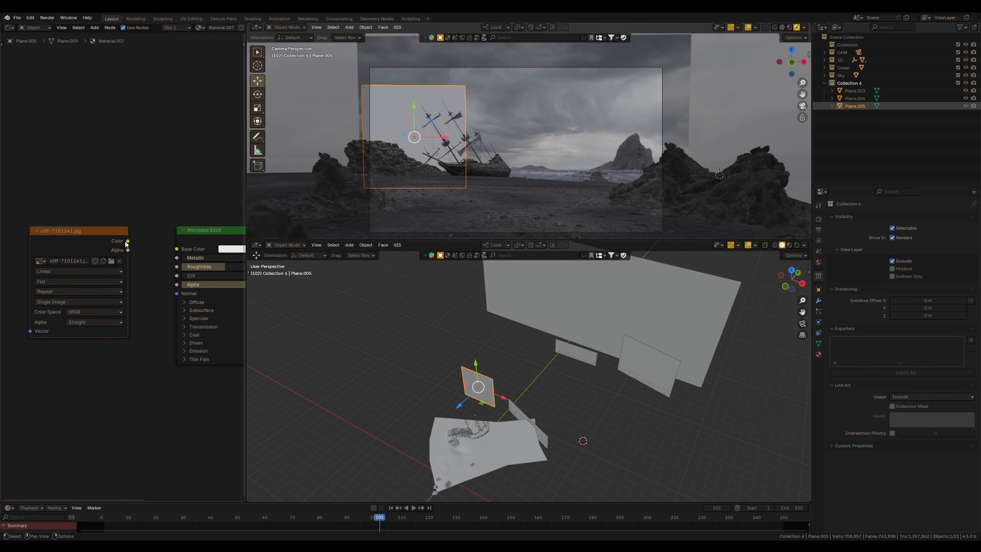
{"action": "left_click_drag", "start_coordinate": [176, 250], "coordinate": [176, 249]}
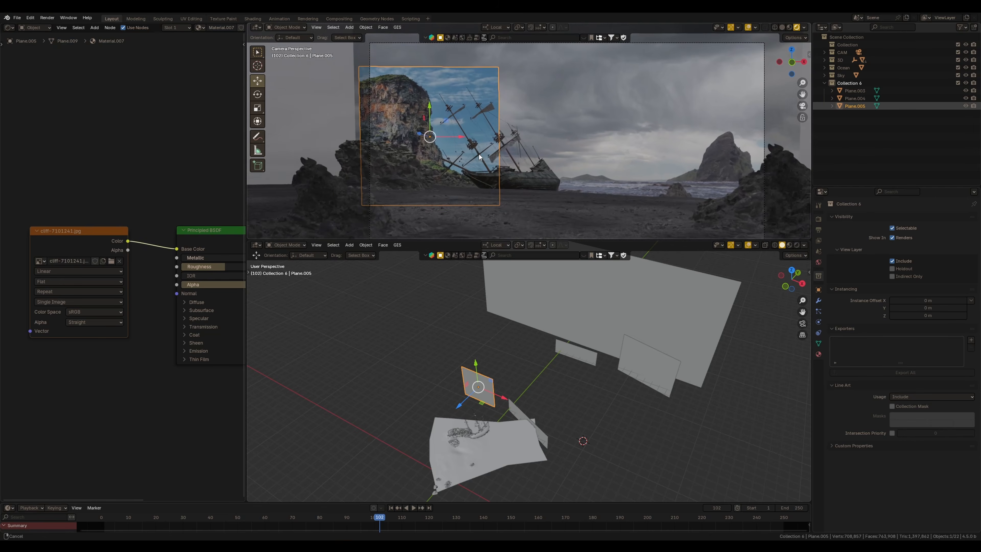
Step: Narrow the cliff plane along X to correct the image proportions, then raise it and nudge it away from the shipwreck
{"action": "key", "text": "s"}
{"action": "key", "text": "x"}
{"action": "key", "text": "x"}
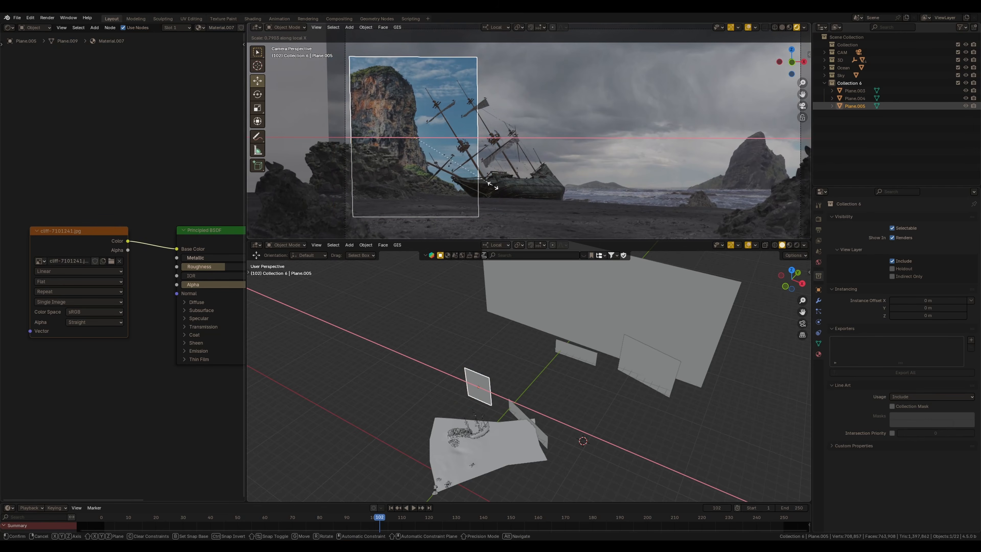
{"action": "left_click", "coordinate": [493, 186]}
{"action": "left_click_drag", "start_coordinate": [414, 116], "coordinate": [415, 102]}
{"action": "left_click_drag", "start_coordinate": [437, 125], "coordinate": [431, 125]}
{"action": "scroll", "coordinate": [502, 139], "scroll_direction": "down", "scroll_amount": 2}
{"action": "middle_click_drag", "start_coordinate": [515, 166], "coordinate": [517, 184], "text": "shift"}
{"action": "scroll", "coordinate": [517, 184], "scroll_direction": "up", "scroll_amount": 1}
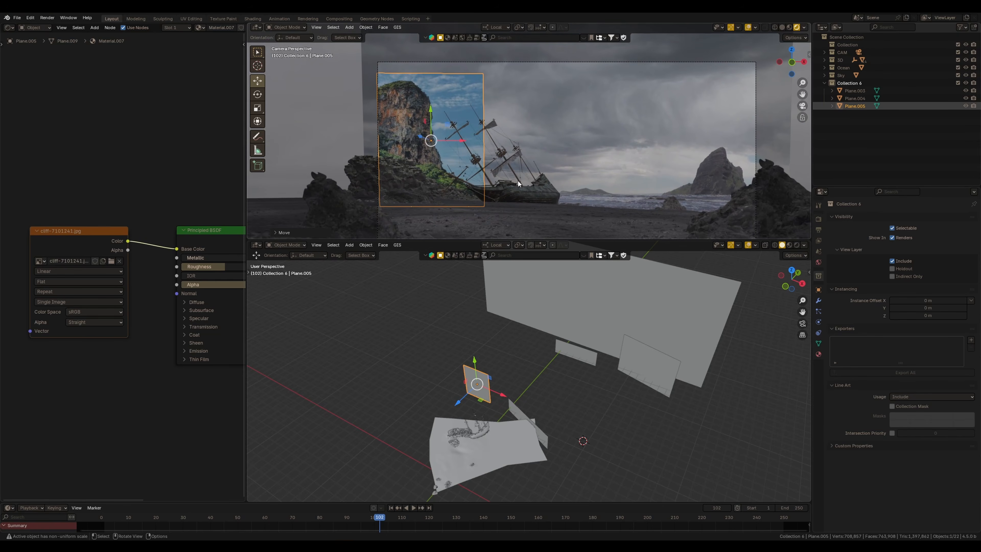
Step: Enlarge the cliff plane and reposition it so the cliff rises behind the rocks beside the shipwreck
{"action": "key", "text": "s"}
{"action": "left_click", "coordinate": [475, 150]}
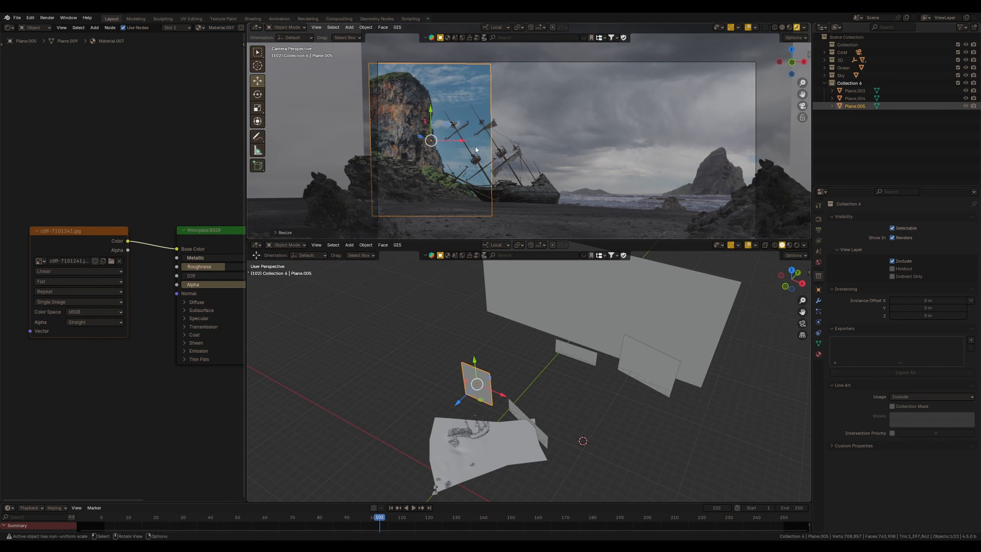
{"action": "left_click_drag", "start_coordinate": [432, 129], "coordinate": [448, 133]}
{"action": "key", "text": "s"}
{"action": "left_click", "coordinate": [507, 183]}
Step: Add cliff-7101241 alpha.jpg from the footages folder to the cliff material and connect its Color output to the shader's Alpha
{"action": "middle_click_drag", "start_coordinate": [112, 373], "coordinate": [98, 355]}
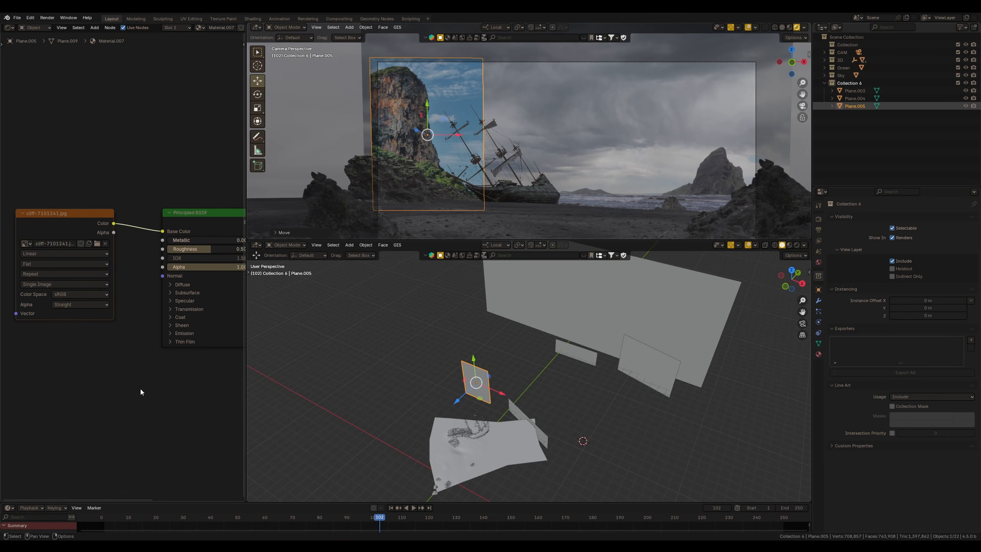
{"action": "left_click", "coordinate": [158, 546]}
{"action": "left_click", "coordinate": [133, 514]}
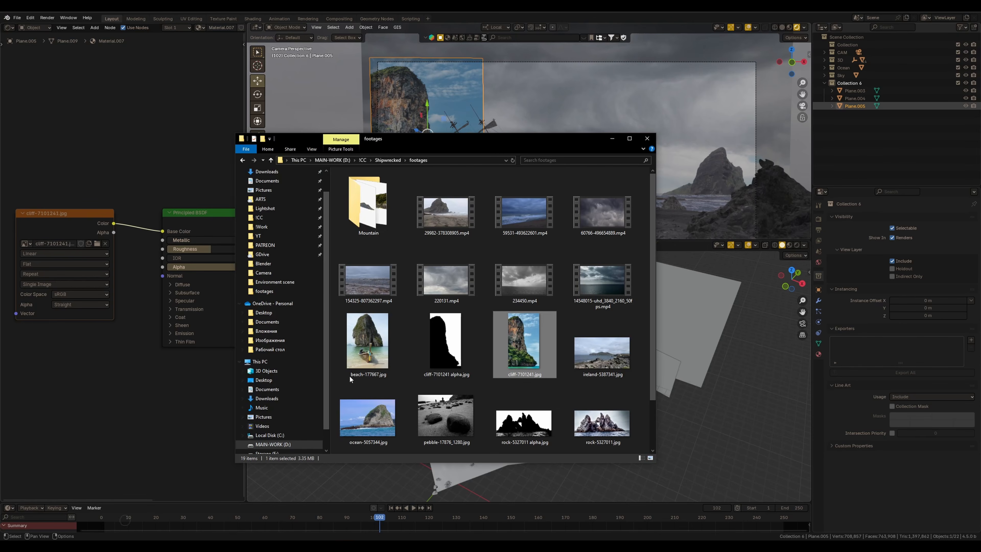
{"action": "left_click", "coordinate": [445, 343]}
{"action": "left_click_drag", "start_coordinate": [50, 387], "coordinate": [54, 383]}
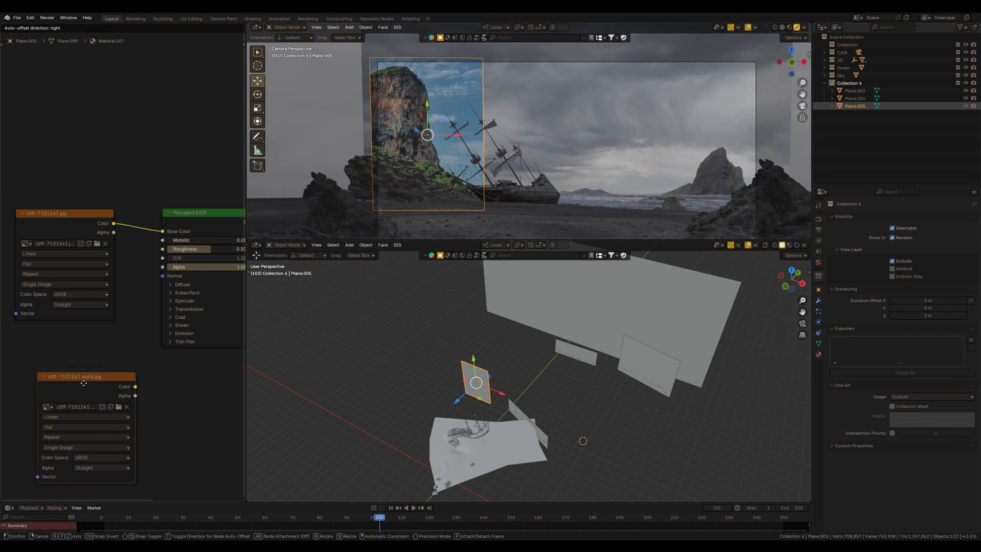
{"action": "left_click_drag", "start_coordinate": [155, 274], "coordinate": [162, 267]}
{"action": "scroll", "coordinate": [140, 350], "scroll_direction": "down", "scroll_amount": 2}
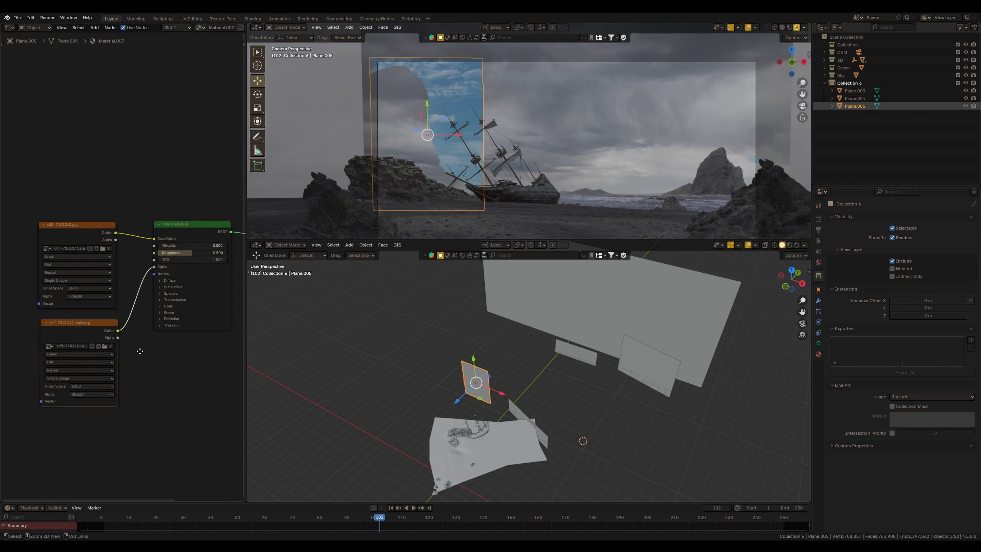
Step: Insert an Invert Color node between the cliff alpha texture and the Principled BSDF's Alpha input
{"action": "scroll", "coordinate": [169, 389], "scroll_direction": "up", "scroll_amount": 1}
{"action": "key", "text": "shift+a"}
{"action": "left_click", "coordinate": [162, 378]}
{"action": "type", "text": "inv"}
{"action": "key", "text": "Return"}
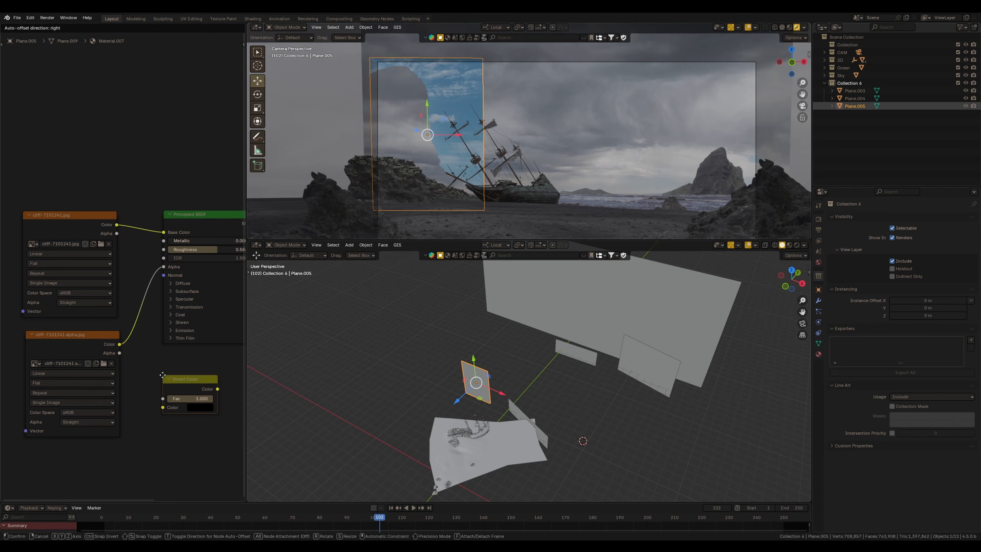
{"action": "left_click", "coordinate": [133, 326]}
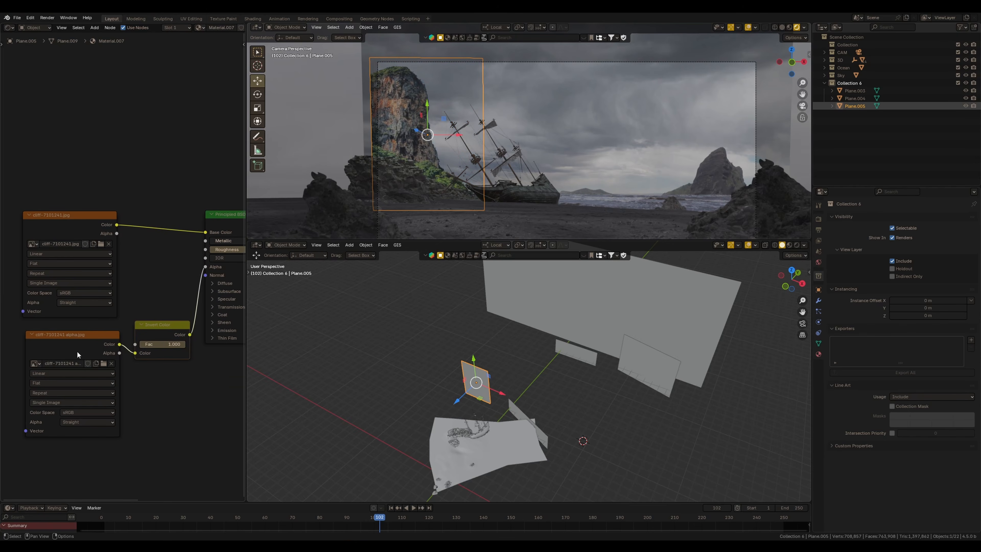
Step: Spread the cliff texture and Invert Color nodes away from the Principled BSDF and set its Roughness to 0.586
{"action": "left_click_drag", "start_coordinate": [77, 353], "coordinate": [53, 352]}
{"action": "left_click_drag", "start_coordinate": [151, 333], "coordinate": [138, 333]}
{"action": "left_click_drag", "start_coordinate": [93, 235], "coordinate": [79, 237]}
{"action": "middle_click_drag", "start_coordinate": [231, 243], "coordinate": [165, 263]}
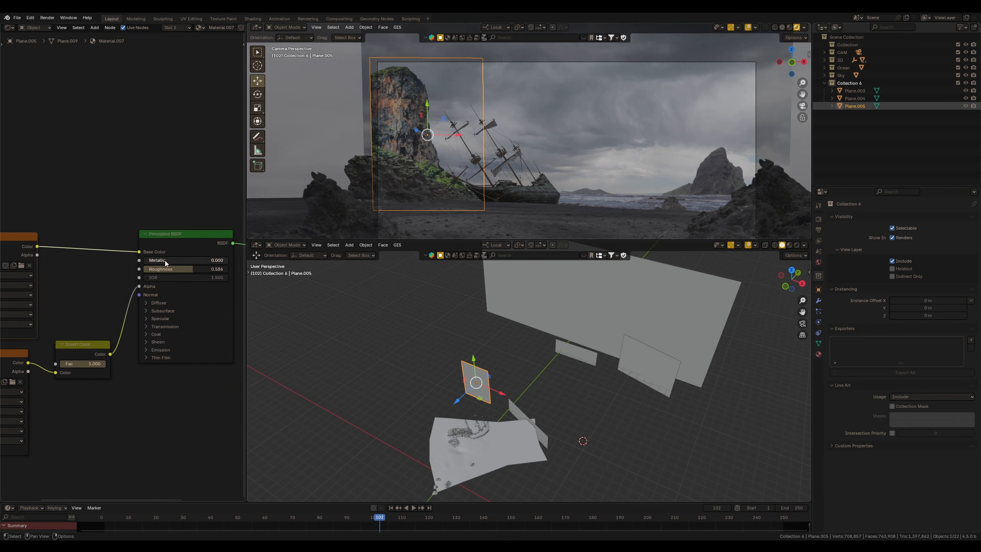
{"action": "left_click_drag", "start_coordinate": [170, 253], "coordinate": [169, 252]}
Step: Insert a Hue/Saturation/Value node between the cliff color texture and the Principled BSDF's Base Color
{"action": "middle_click_drag", "start_coordinate": [125, 248], "coordinate": [139, 280]}
{"action": "key", "text": "shift+a"}
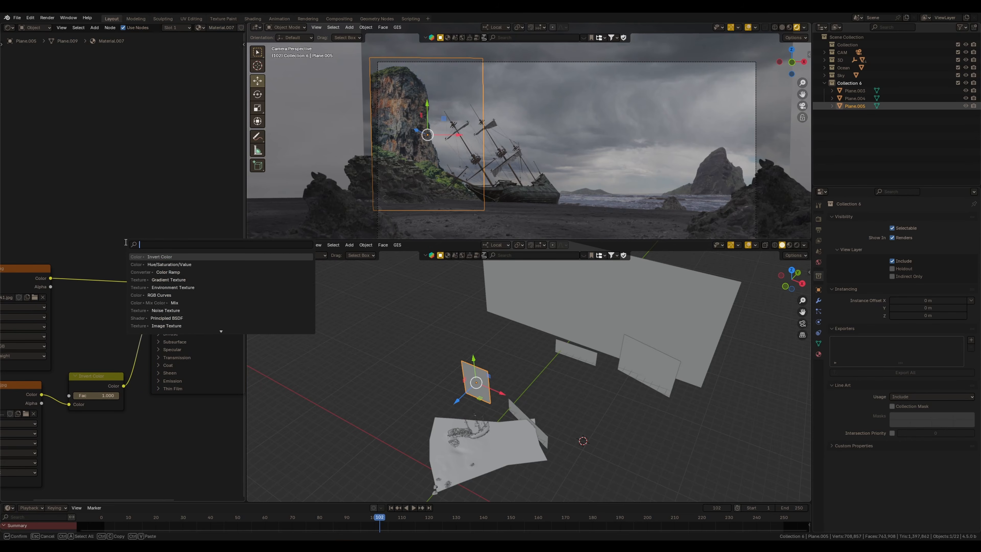
{"action": "left_click", "coordinate": [169, 264]}
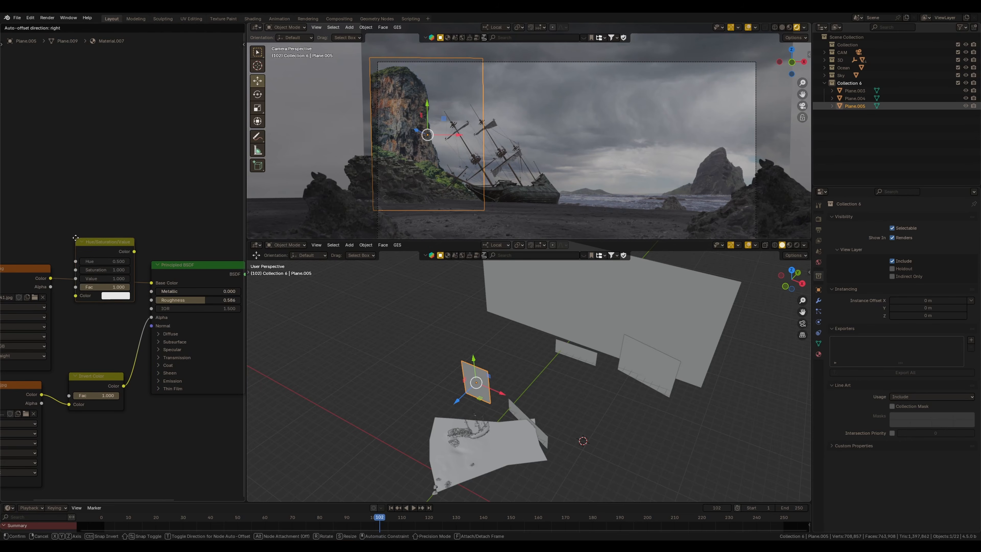
{"action": "left_click", "coordinate": [106, 294]}
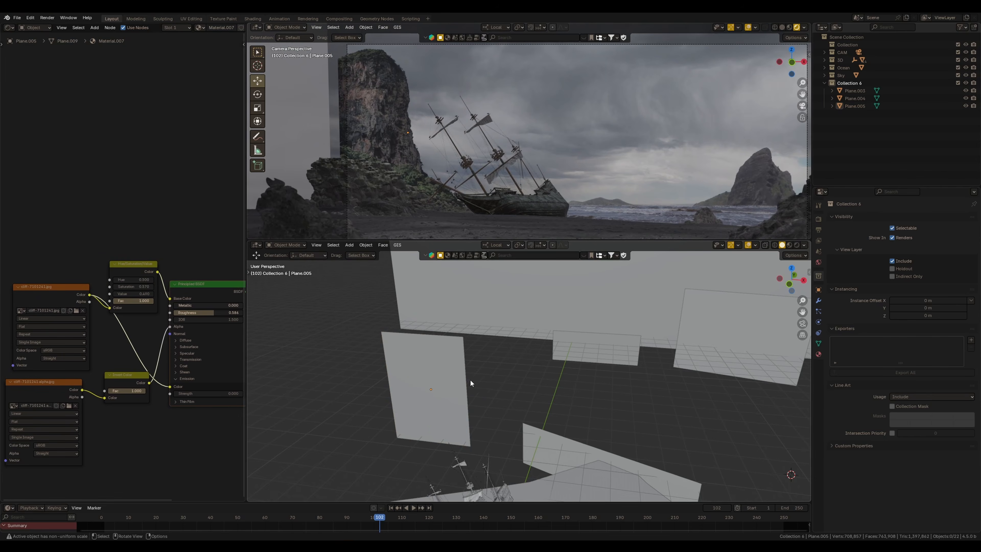
Step: Select the mountain plane and the distant hill plane in turn to examine how the background planes are spaced in depth
{"action": "middle_click_drag", "start_coordinate": [575, 356], "coordinate": [501, 356], "text": "shift"}
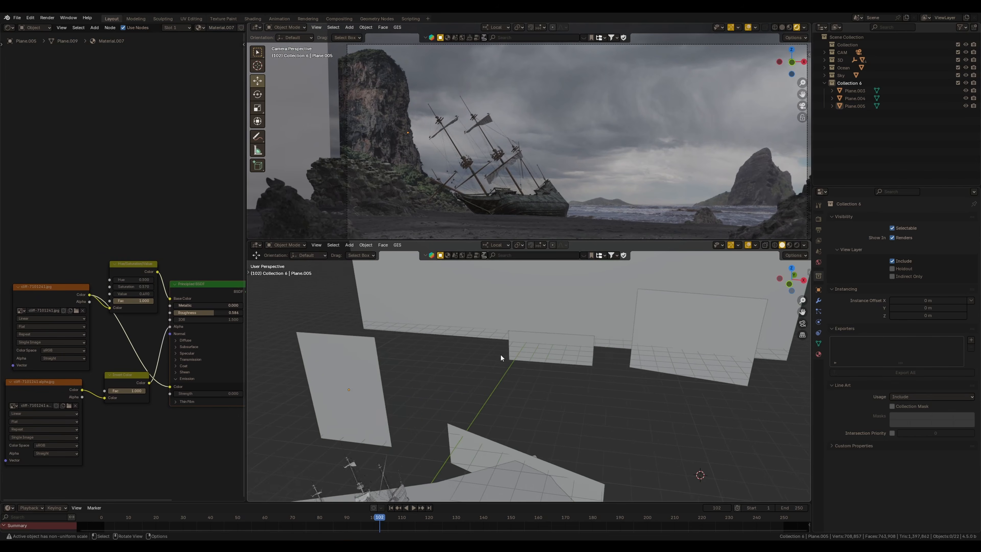
{"action": "scroll", "coordinate": [501, 356], "scroll_direction": "down", "scroll_amount": 5}
{"action": "left_click", "coordinate": [622, 367]}
{"action": "middle_click_drag", "start_coordinate": [608, 361], "coordinate": [568, 369]}
{"action": "left_click_drag", "start_coordinate": [597, 380], "coordinate": [600, 384]}
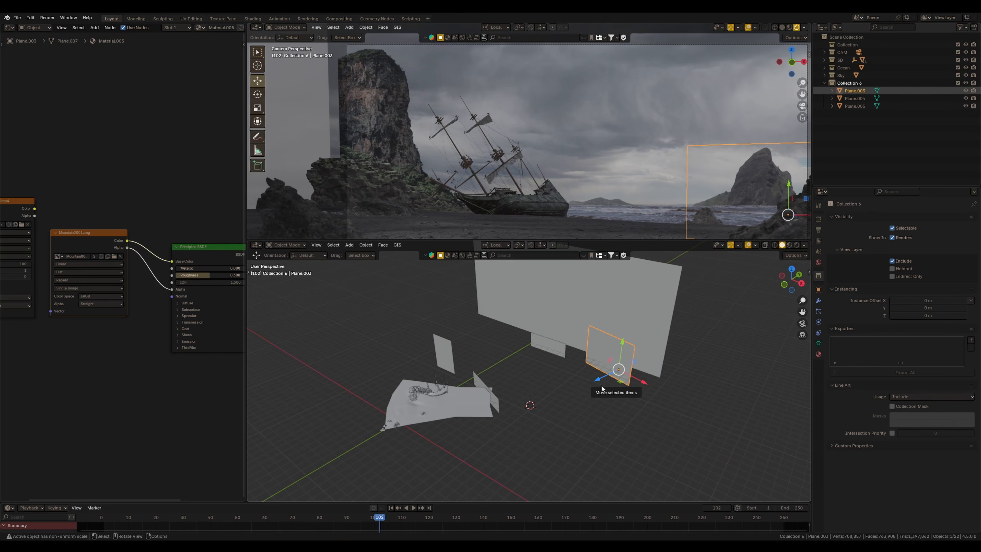
{"action": "left_click", "coordinate": [545, 348]}
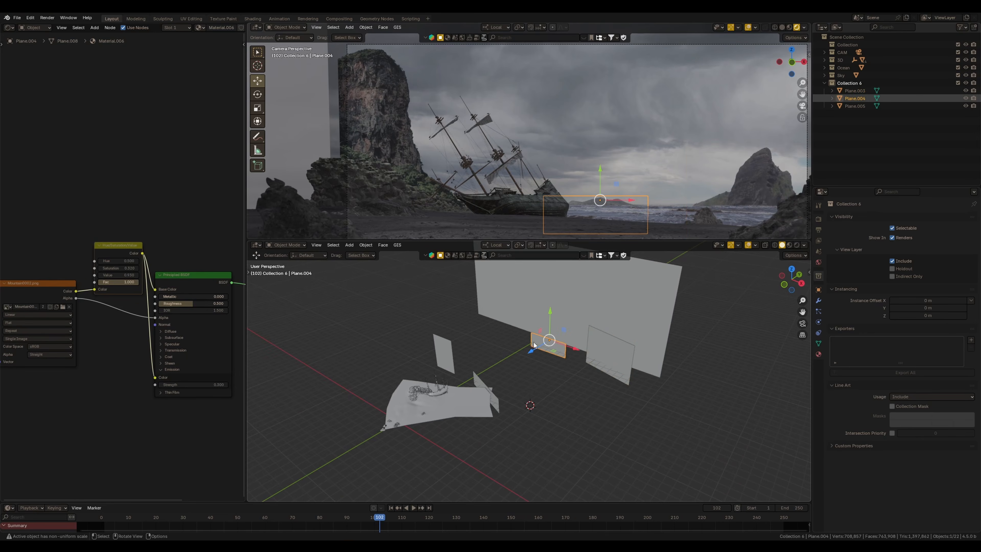
{"action": "scroll", "coordinate": [441, 169], "scroll_direction": "up", "scroll_amount": 3}
Step: Select the cliff plane, nudge its position behind the shipwreck, and inspect the cliff face up close in the camera view
{"action": "left_click", "coordinate": [441, 169]}
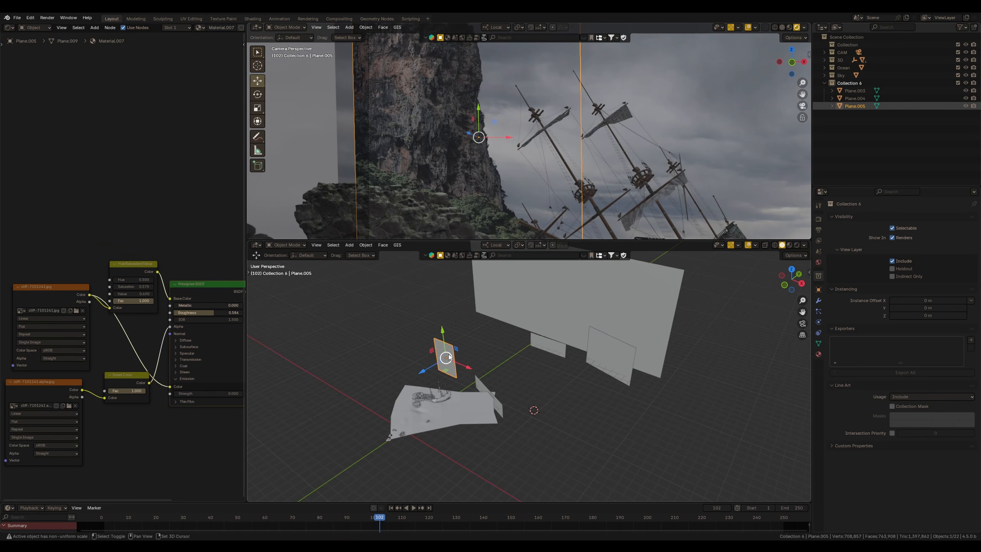
{"action": "scroll", "coordinate": [448, 354], "scroll_direction": "up", "scroll_amount": 2}
{"action": "middle_click_drag", "start_coordinate": [448, 354], "coordinate": [497, 329], "text": "shift"}
{"action": "left_click_drag", "start_coordinate": [474, 342], "coordinate": [505, 341]}
{"action": "scroll", "coordinate": [486, 126], "scroll_direction": "down", "scroll_amount": 1}
{"action": "middle_click_drag", "start_coordinate": [486, 126], "coordinate": [479, 178], "text": "shift"}
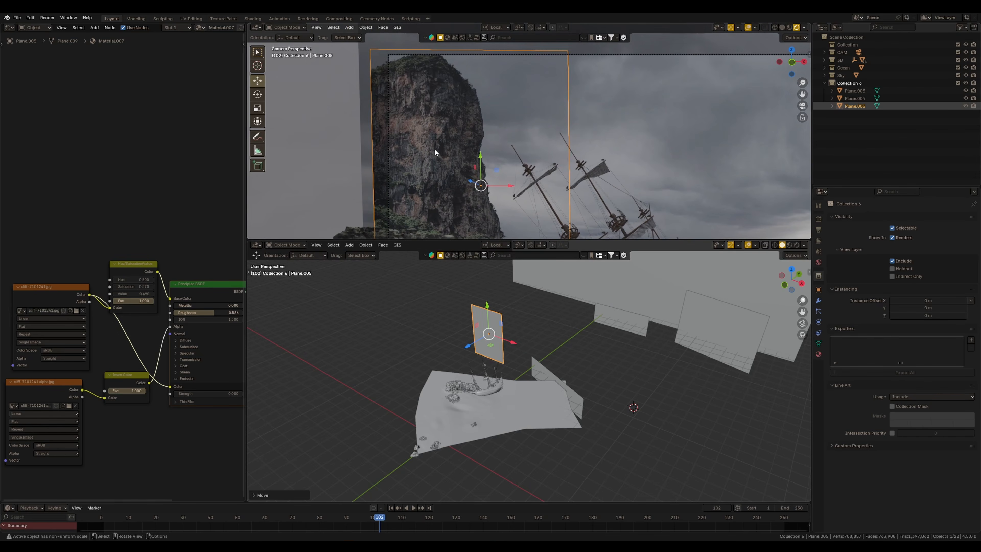
{"action": "middle_click_drag", "start_coordinate": [434, 149], "coordinate": [510, 125], "text": "shift"}
{"action": "scroll", "coordinate": [439, 181], "scroll_direction": "up", "scroll_amount": 5}
{"action": "middle_click_drag", "start_coordinate": [440, 185], "coordinate": [433, 150], "text": "shift"}
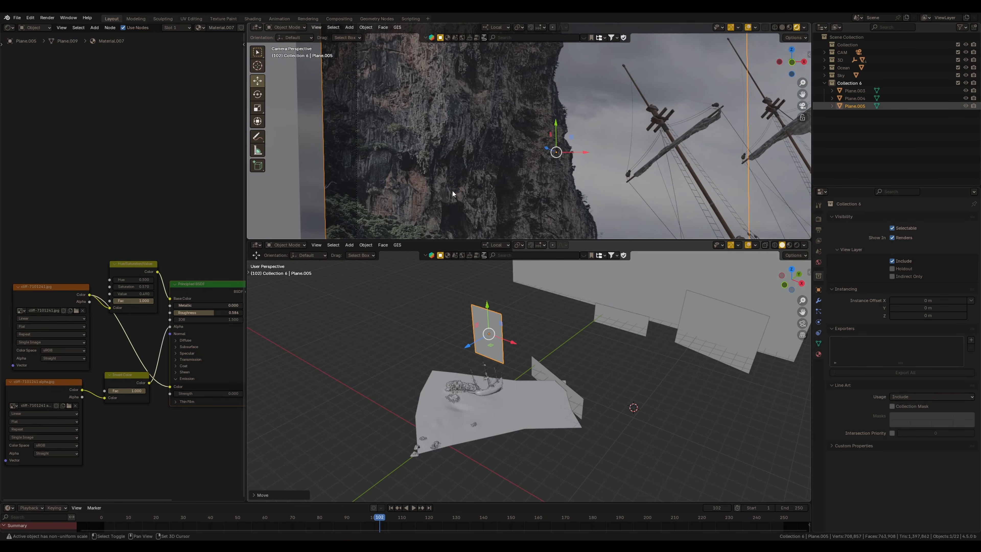
Step: Examine the rock formation beside the shipwreck and its spacing from the cliff plane in camera, side, top and perspective views
{"action": "left_click", "coordinate": [449, 185]}
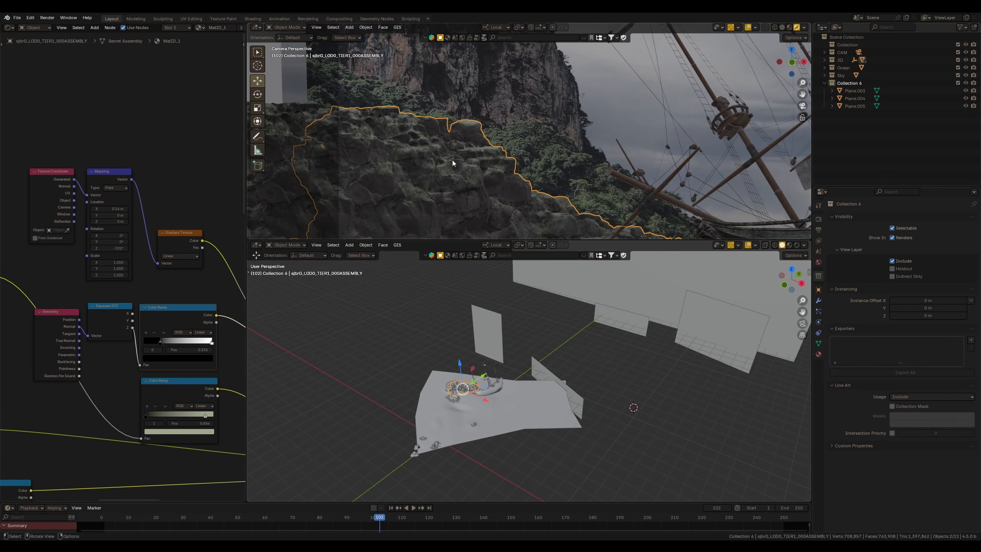
{"action": "scroll", "coordinate": [452, 159], "scroll_direction": "down", "scroll_amount": 4}
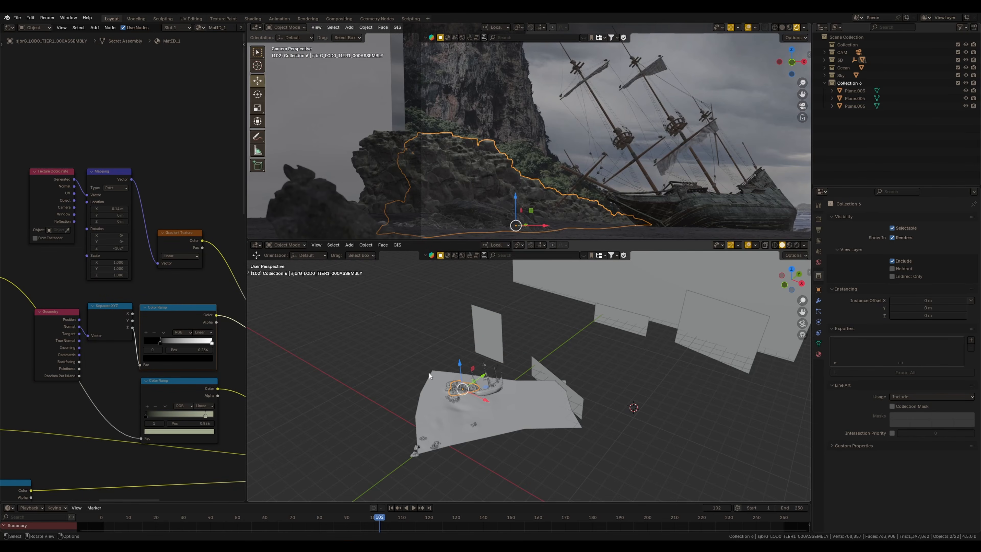
{"action": "key", "text": "KP_3"}
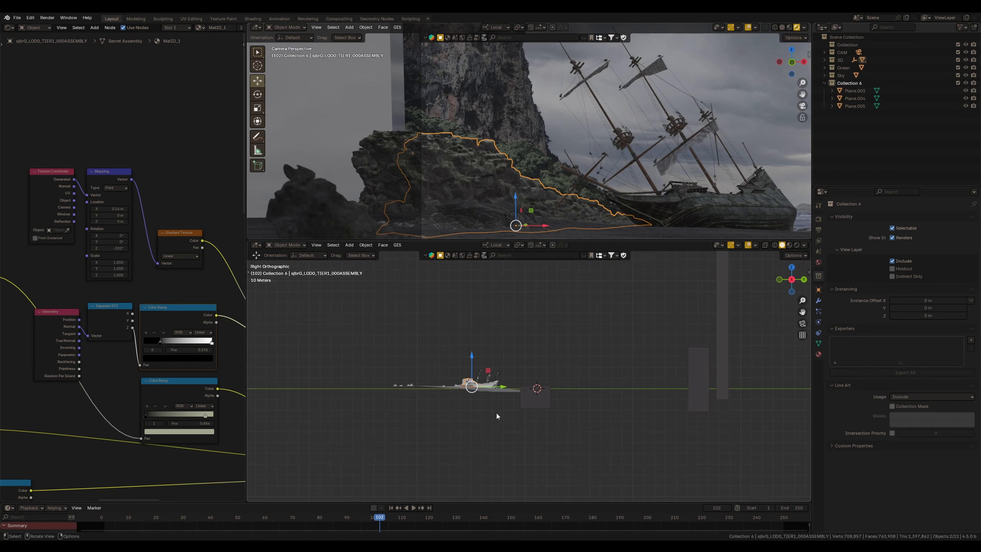
{"action": "middle_click_drag", "start_coordinate": [498, 409], "coordinate": [493, 401]}
{"action": "key", "text": "KP_7"}
{"action": "scroll", "coordinate": [485, 176], "scroll_direction": "up", "scroll_amount": 4}
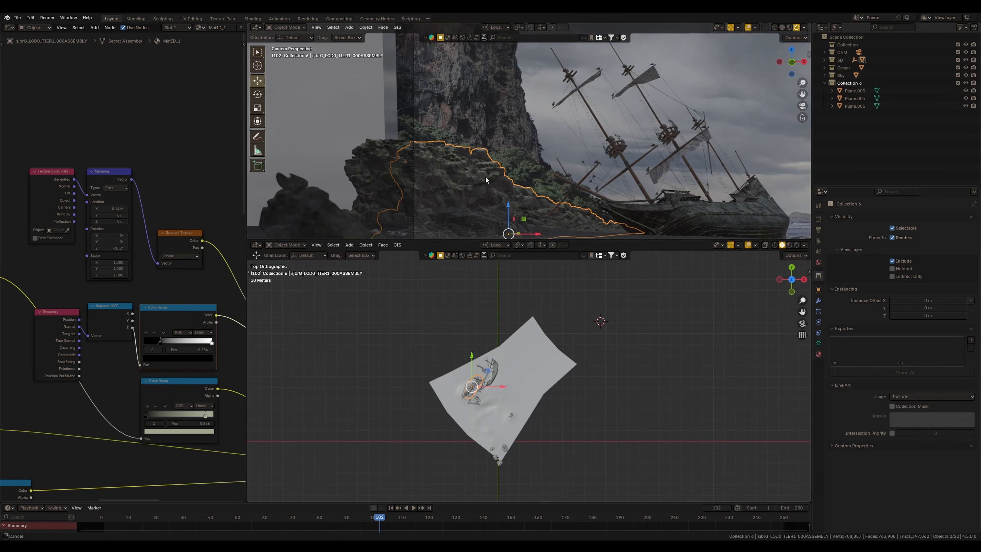
{"action": "scroll", "coordinate": [459, 177], "scroll_direction": "down", "scroll_amount": 2}
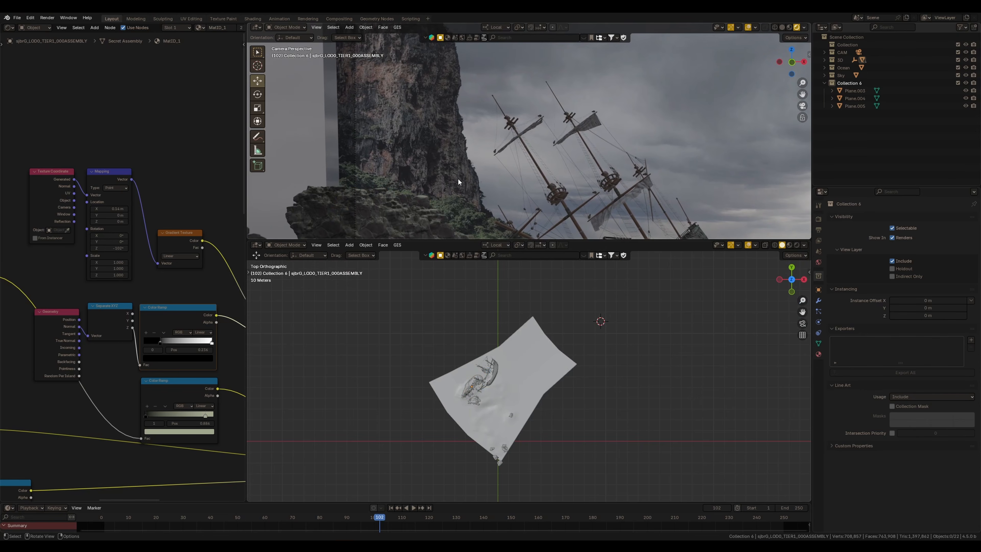
{"action": "middle_click_drag", "start_coordinate": [475, 317], "coordinate": [513, 331]}
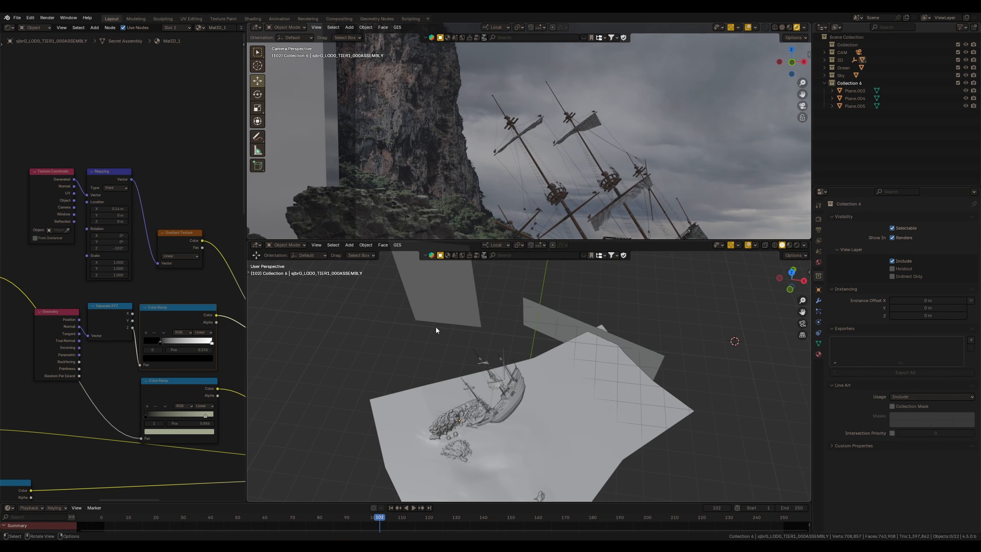
Step: Select the cliff plane and display the DeepBump tools alongside its material nodes
{"action": "left_click", "coordinate": [417, 136]}
{"action": "scroll", "coordinate": [416, 136], "scroll_direction": "up", "scroll_amount": 2}
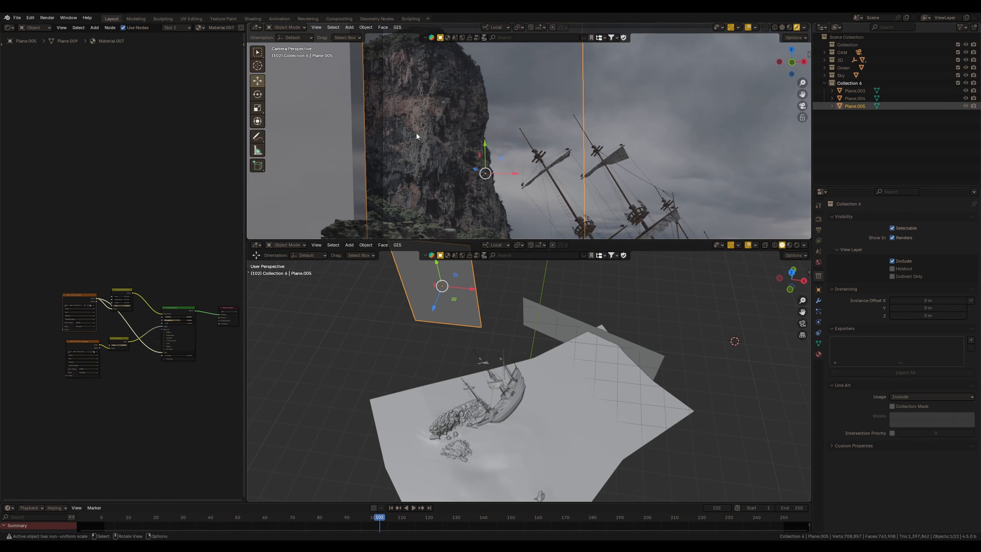
{"action": "middle_click_drag", "start_coordinate": [206, 355], "coordinate": [176, 322]}
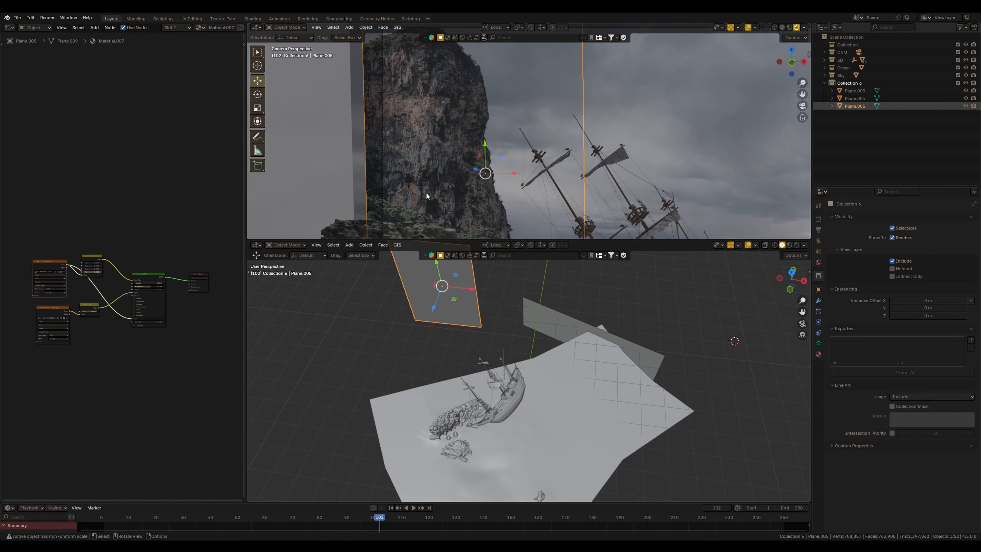
{"action": "key", "text": "n"}
{"action": "left_click", "coordinate": [240, 164]}
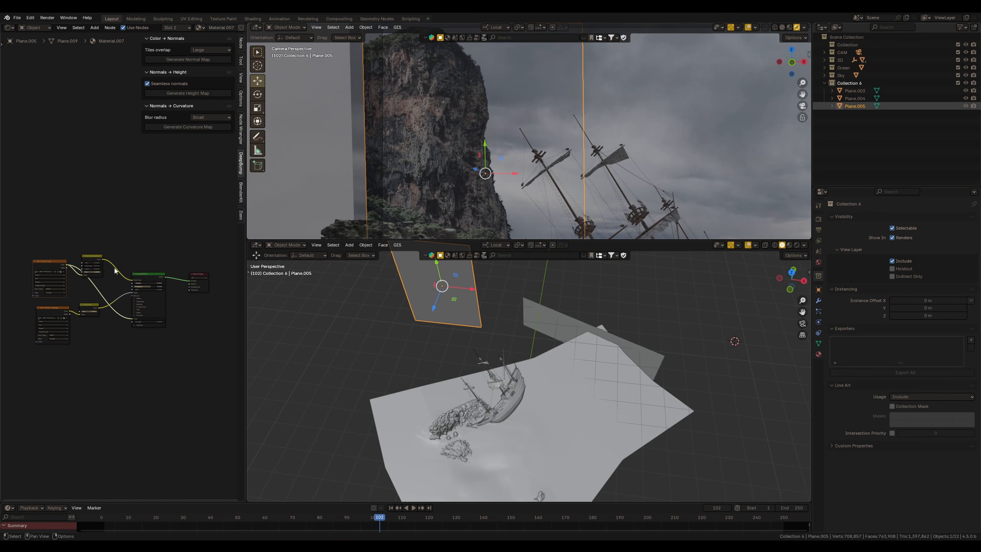
Step: Select the cliff's color texture node and generate a normal map from it with DeepBump
{"action": "middle_click_drag", "start_coordinate": [90, 359], "coordinate": [129, 347]}
{"action": "mouse_move", "coordinate": [90, 253]}
{"action": "left_mouse_down"}
{"action": "mouse_move", "coordinate": [91, 238]}
{"action": "mouse_move", "coordinate": [105, 241]}
{"action": "left_mouse_up"}
{"action": "scroll", "coordinate": [73, 253], "scroll_direction": "up", "scroll_amount": 5}
{"action": "middle_click_drag", "start_coordinate": [115, 222], "coordinate": [97, 251]}
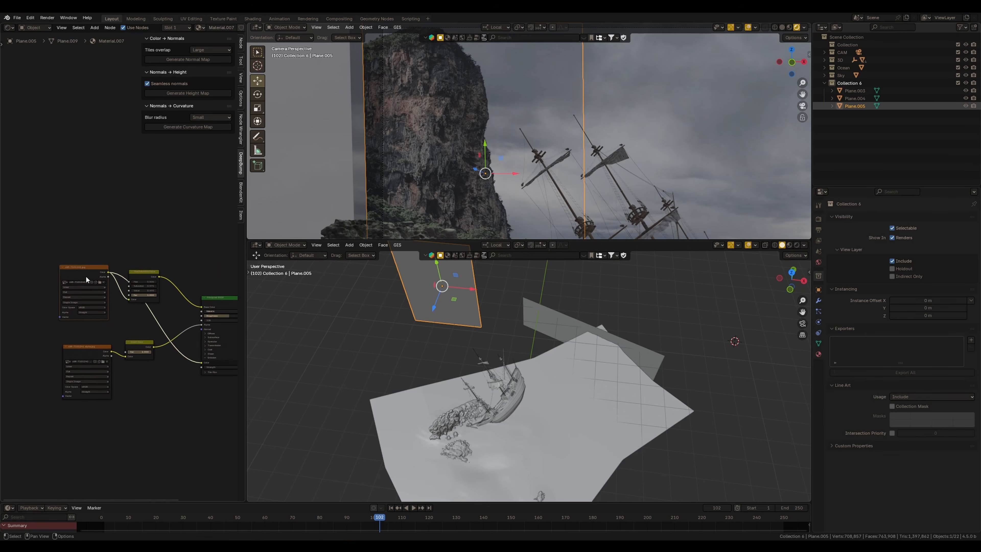
{"action": "left_click_drag", "start_coordinate": [86, 277], "coordinate": [83, 272]}
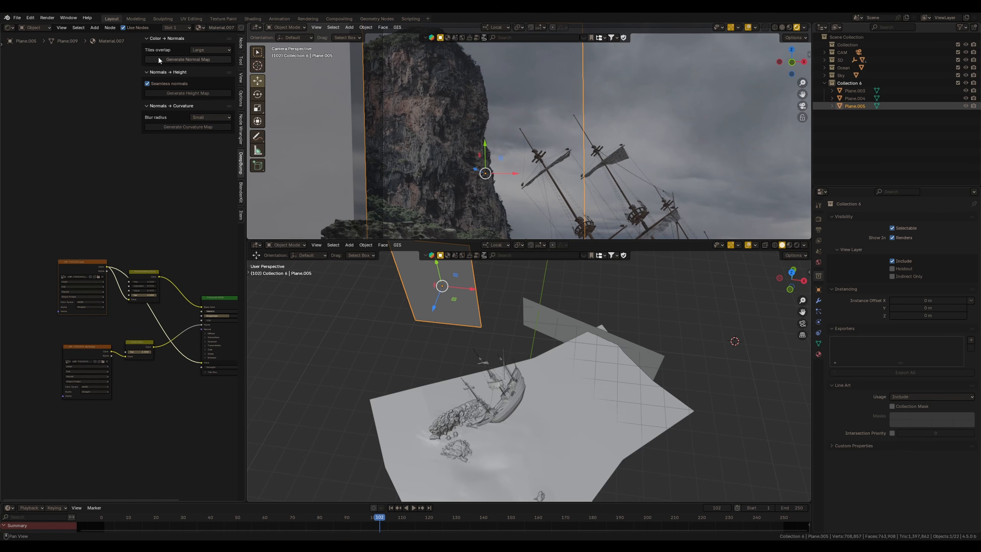
{"action": "left_click", "coordinate": [183, 59]}
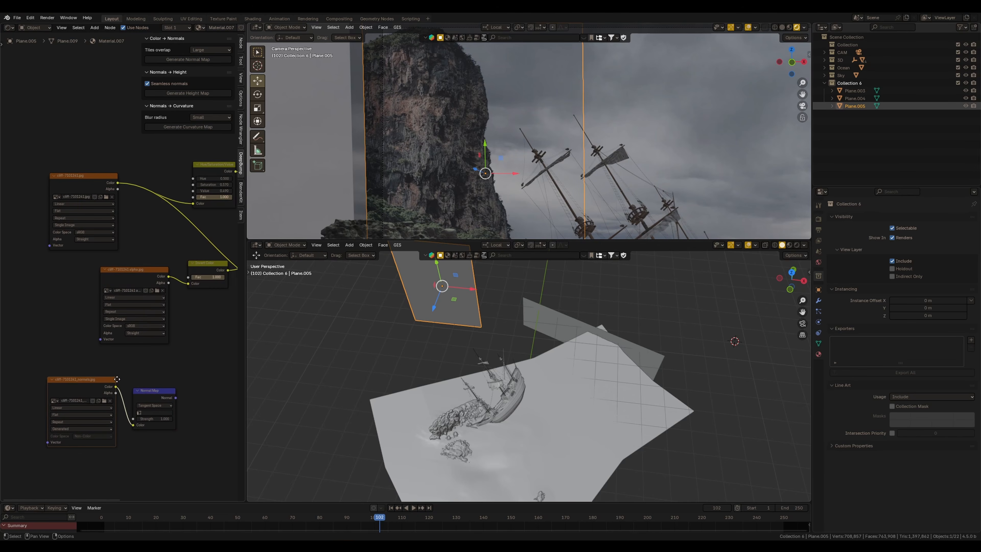
Step: Preview the generated normal texture on the cliff plane and restore the Principled BSDF as the material output
{"action": "left_click", "coordinate": [101, 391], "text": "ctrl+shift"}
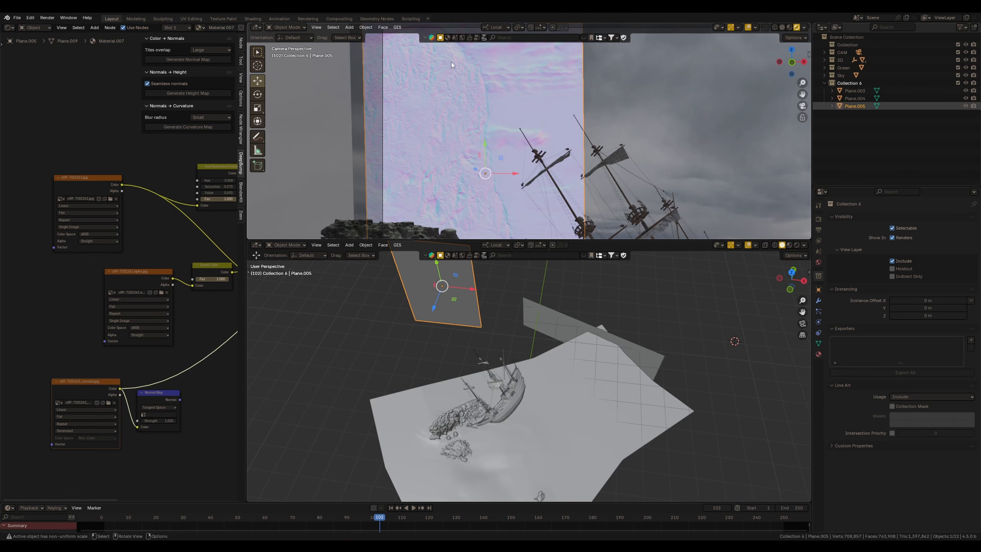
{"action": "middle_click_drag", "start_coordinate": [145, 309], "coordinate": [86, 305]}
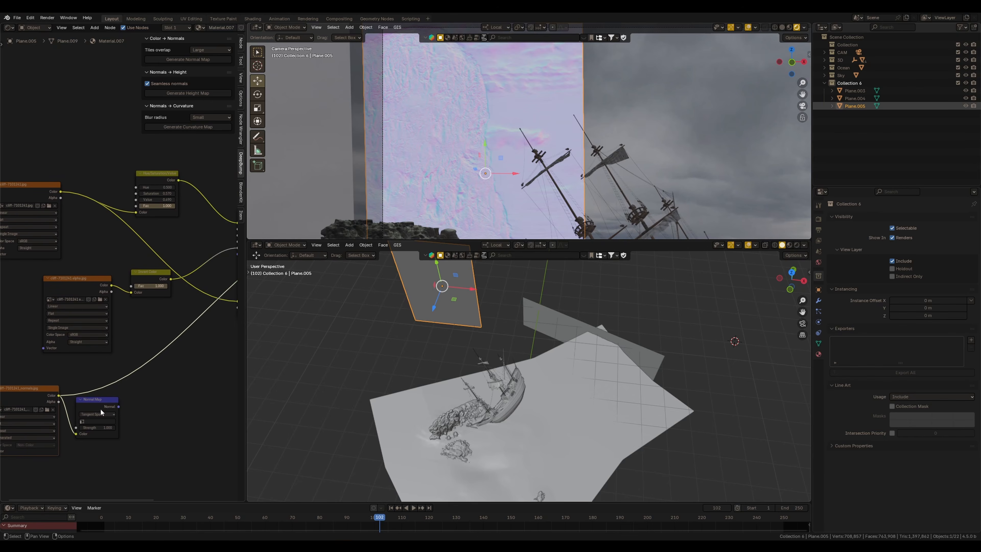
{"action": "left_click_drag", "start_coordinate": [100, 405], "coordinate": [127, 391]}
{"action": "scroll", "coordinate": [162, 404], "scroll_direction": "down", "scroll_amount": 3}
{"action": "middle_click_drag", "start_coordinate": [163, 405], "coordinate": [87, 396]}
{"action": "left_click", "coordinate": [163, 264], "text": "ctrl+shift"}
{"action": "middle_click_drag", "start_coordinate": [99, 364], "coordinate": [146, 341]}
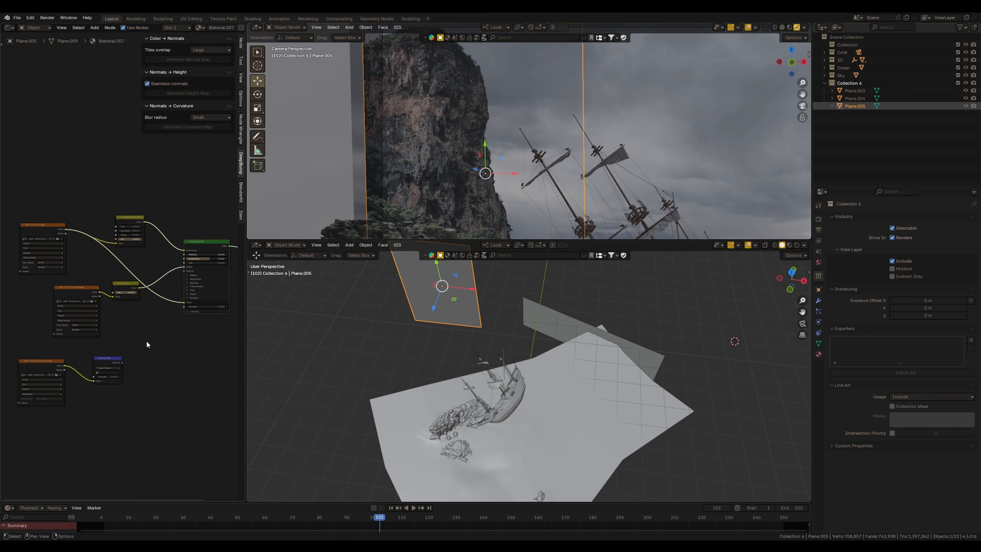
Step: Connect the Normal Map node to the Principled BSDF's Normal input and inspect the cliff surface up close
{"action": "left_click_drag", "start_coordinate": [179, 275], "coordinate": [180, 274]}
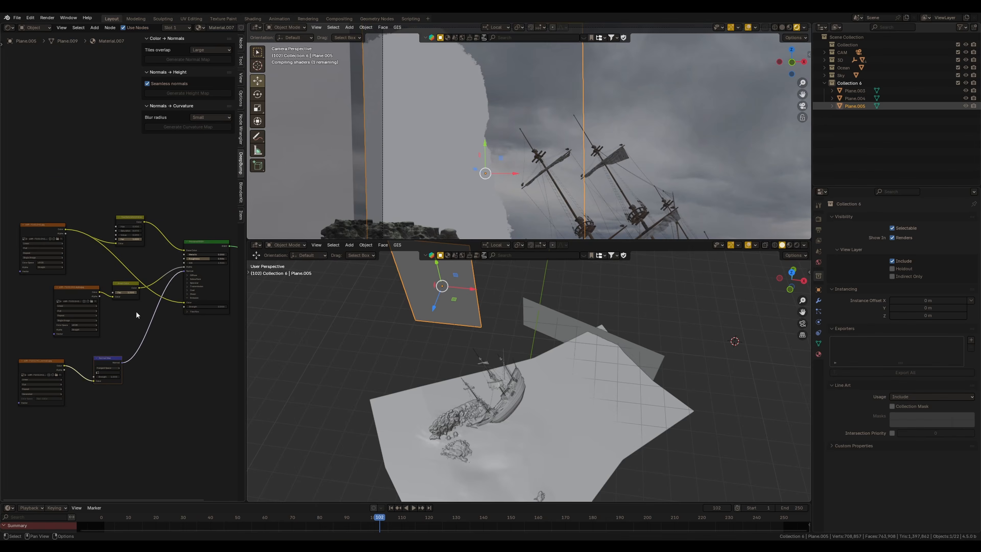
{"action": "scroll", "coordinate": [434, 157], "scroll_direction": "up", "scroll_amount": 4}
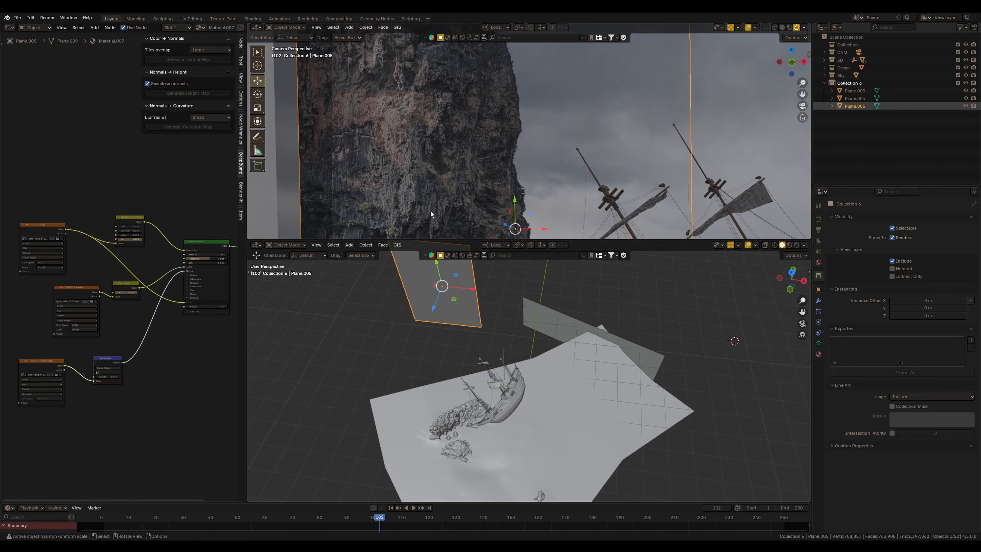
{"action": "scroll", "coordinate": [146, 341], "scroll_direction": "up", "scroll_amount": 1}
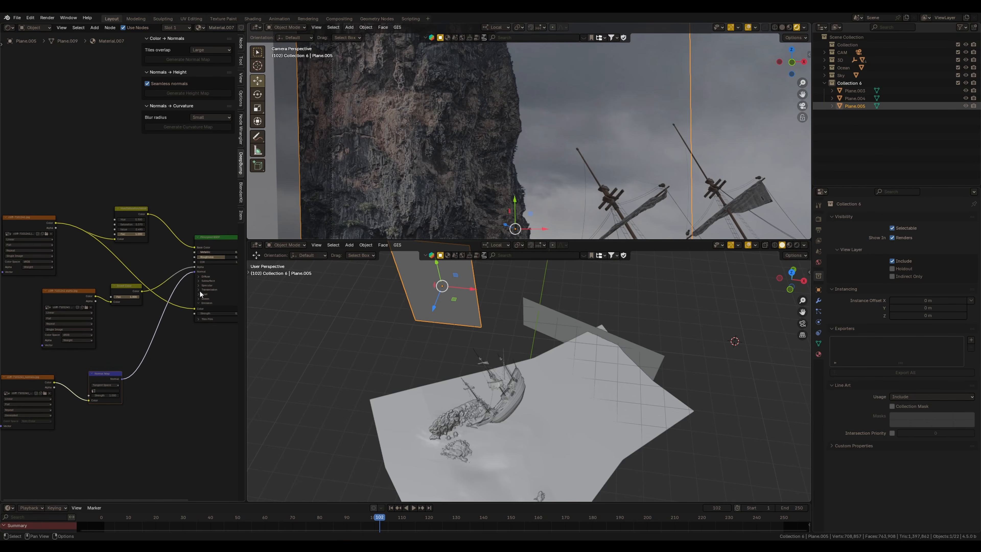
Step: Disconnect the Normal Map from the Principled BSDF and reconnect it to compare the cliff's shading
{"action": "left_click_drag", "start_coordinate": [194, 275], "coordinate": [168, 316]}
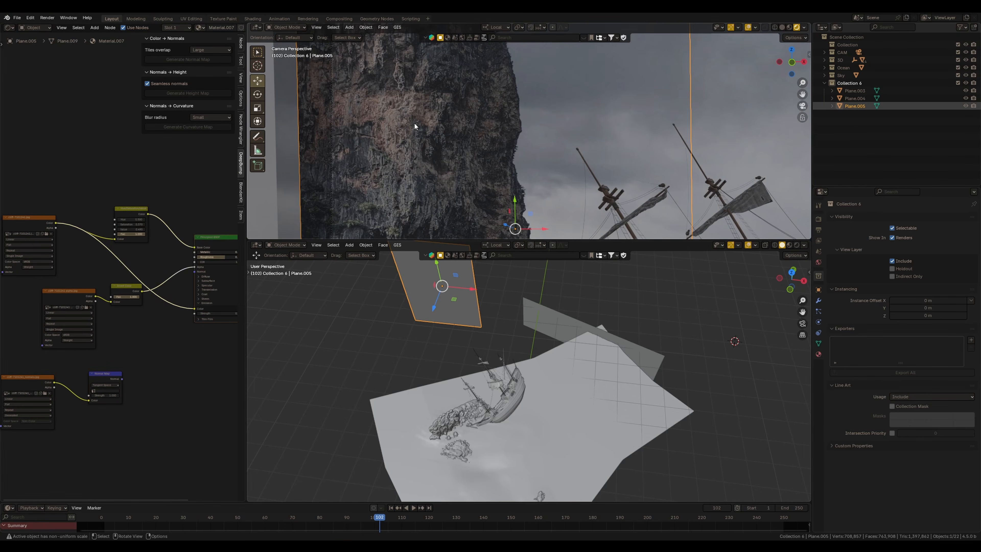
{"action": "middle_click_drag", "start_coordinate": [414, 122], "coordinate": [446, 157], "text": "shift"}
{"action": "left_click_drag", "start_coordinate": [122, 378], "coordinate": [124, 370]}
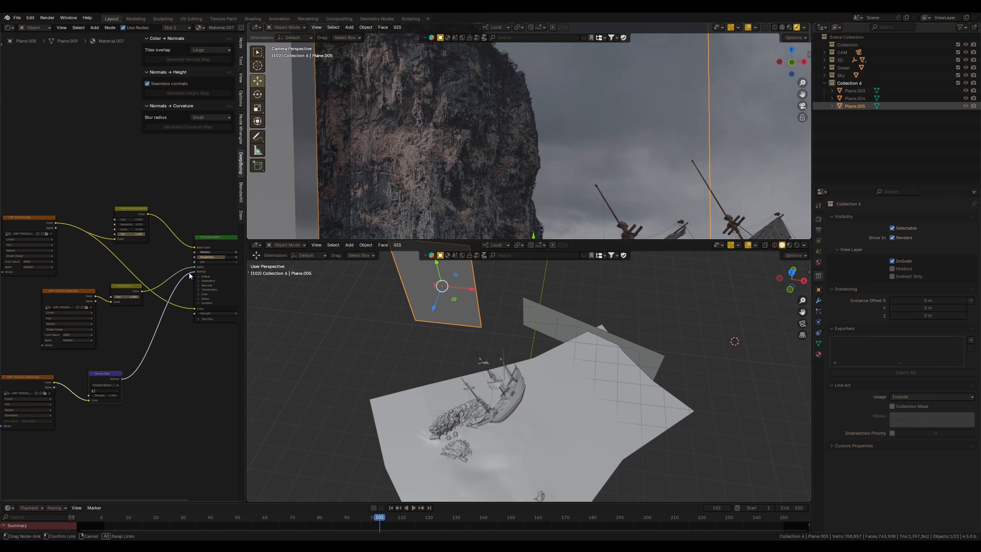
{"action": "middle_click_drag", "start_coordinate": [431, 144], "coordinate": [448, 189], "text": "shift"}
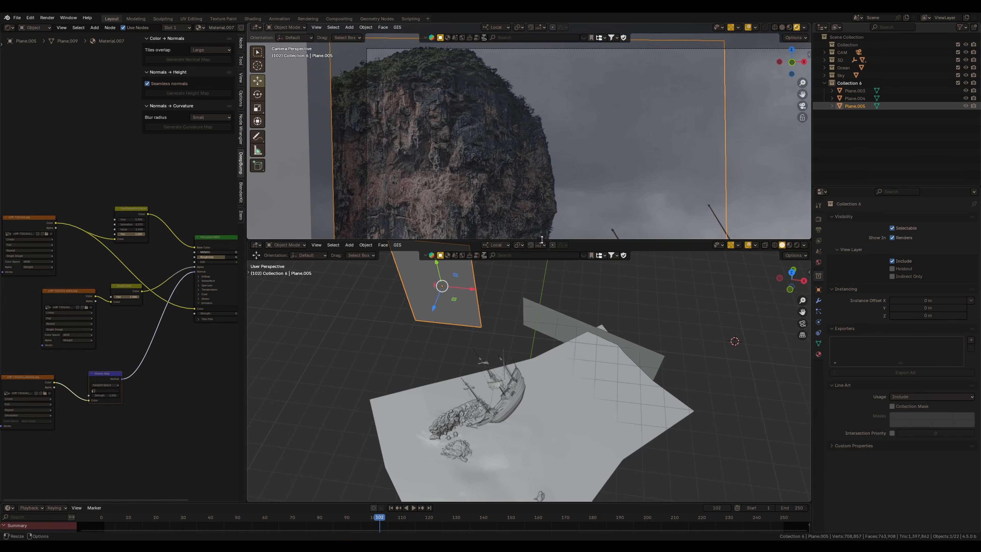
Step: Enlarge the camera viewport and adjust the Roughness of the cliff material's Principled BSDF
{"action": "left_click_drag", "start_coordinate": [563, 239], "coordinate": [563, 308]}
{"action": "scroll", "coordinate": [487, 174], "scroll_direction": "up", "scroll_amount": 3}
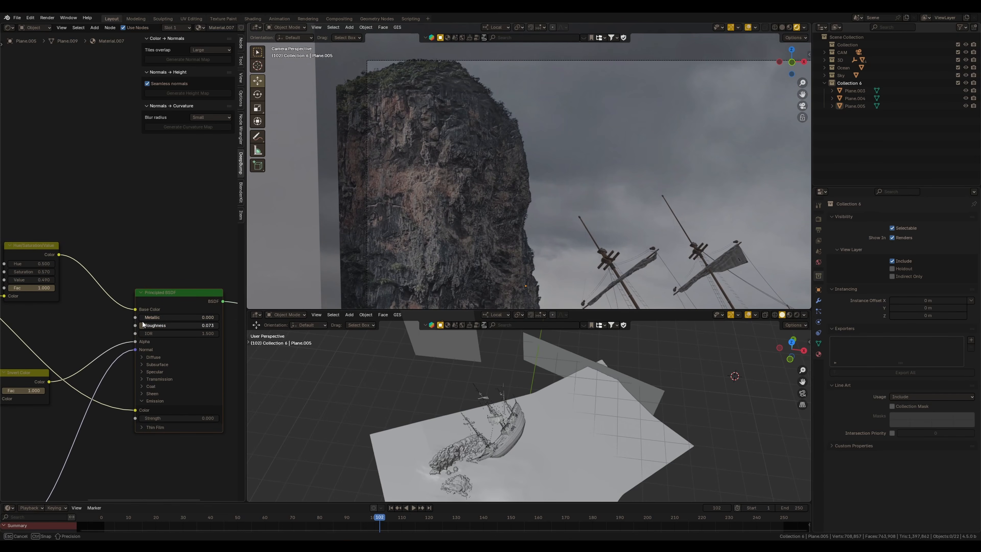
{"action": "left_click_drag", "start_coordinate": [160, 322], "coordinate": [174, 320]}
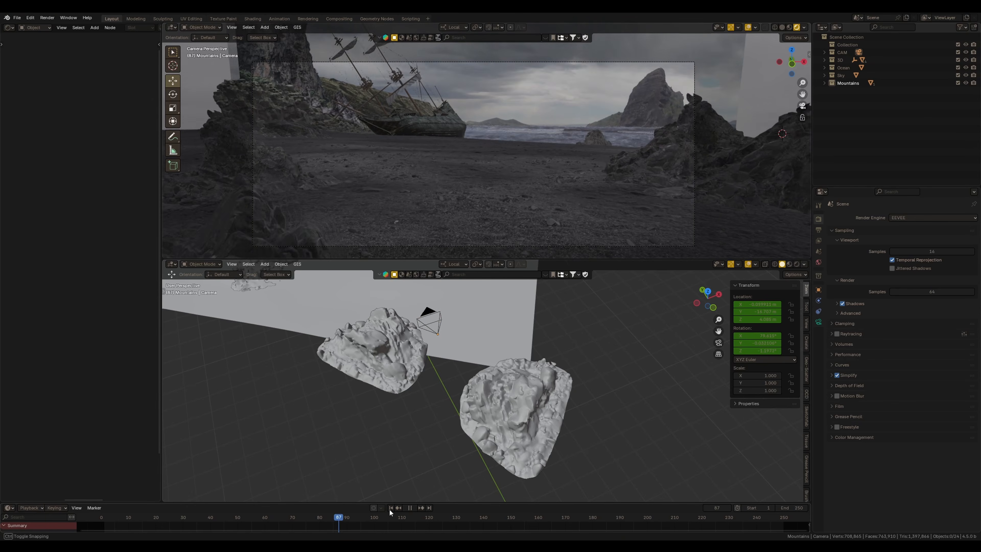
Step: Scrub and play back the camera animation to review the shot, and set the current frame to 200
{"action": "left_click_drag", "start_coordinate": [358, 511], "coordinate": [197, 515]}
{"action": "key", "text": "space"}
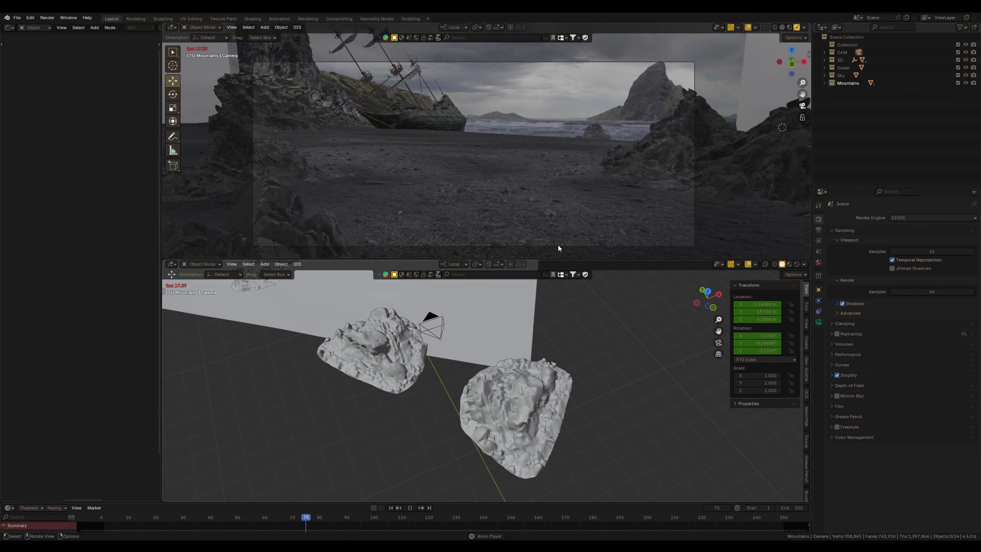
{"action": "key", "text": "space"}
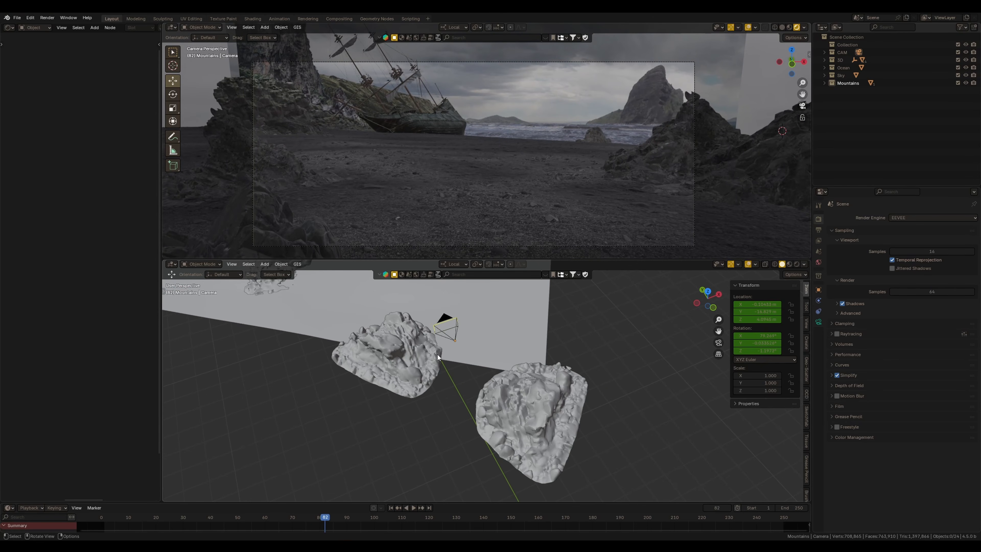
{"action": "key", "text": "shift+Left"}
{"action": "key", "text": "space"}
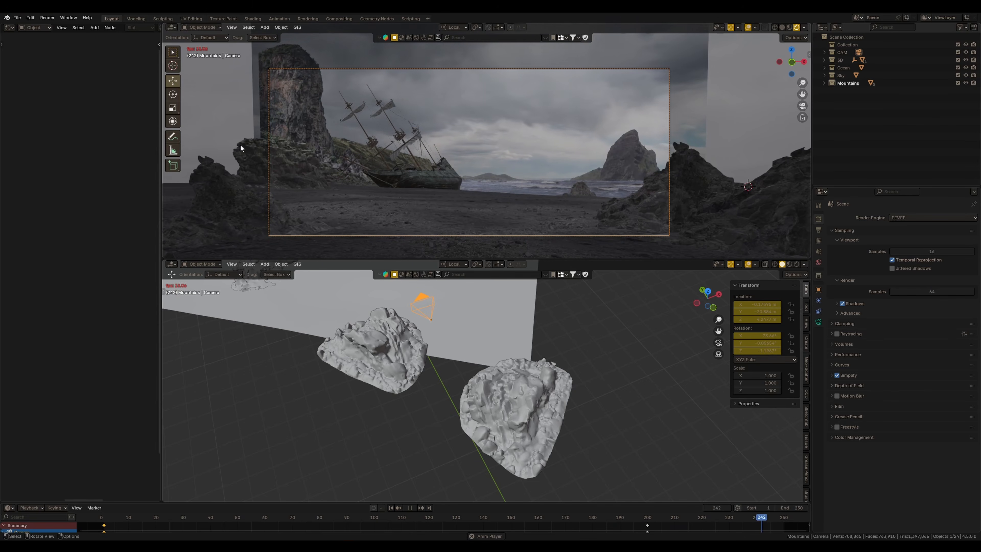
{"action": "key", "text": "Escape"}
{"action": "left_click_drag", "start_coordinate": [644, 517], "coordinate": [647, 518]}
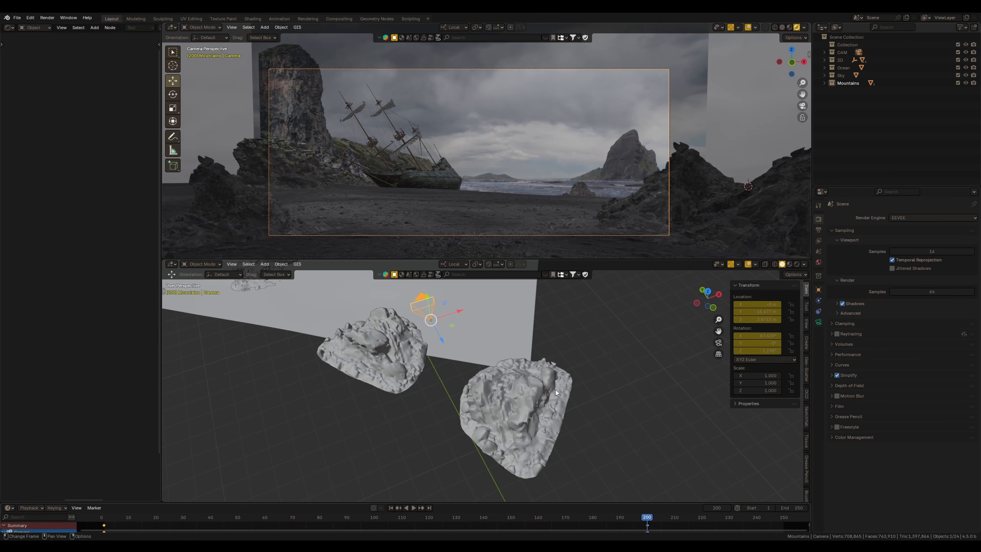
Step: Select the mountain plane in the background and shift it sideways along its local X axis, away from the shipwreck
{"action": "middle_click_drag", "start_coordinate": [556, 392], "coordinate": [355, 416]}
{"action": "scroll", "coordinate": [478, 354], "scroll_direction": "down", "scroll_amount": 5}
{"action": "middle_click_drag", "start_coordinate": [520, 363], "coordinate": [459, 385], "text": "shift"}
{"action": "middle_click_drag", "start_coordinate": [509, 334], "coordinate": [563, 338], "text": "shift"}
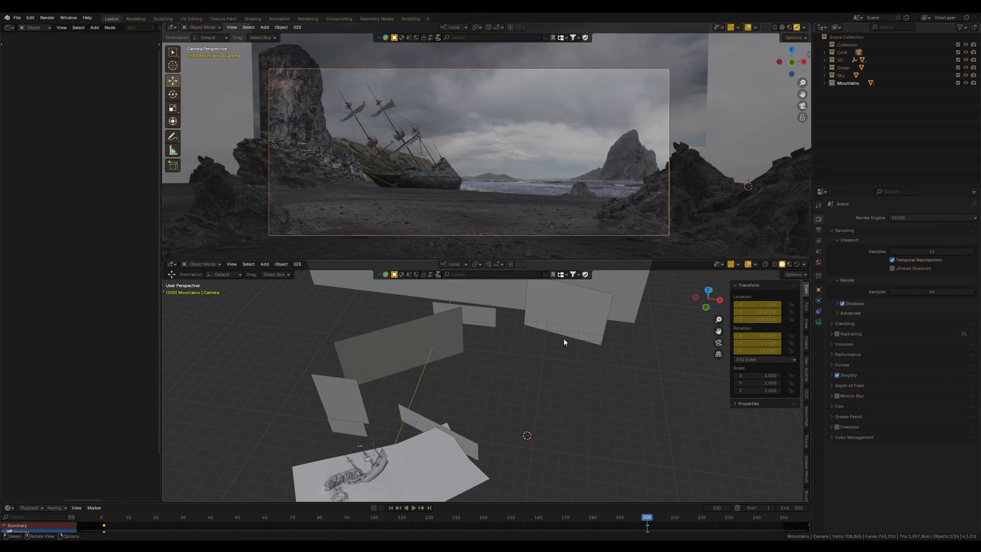
{"action": "left_click", "coordinate": [575, 328]}
{"action": "left_click_drag", "start_coordinate": [609, 338], "coordinate": [623, 338]}
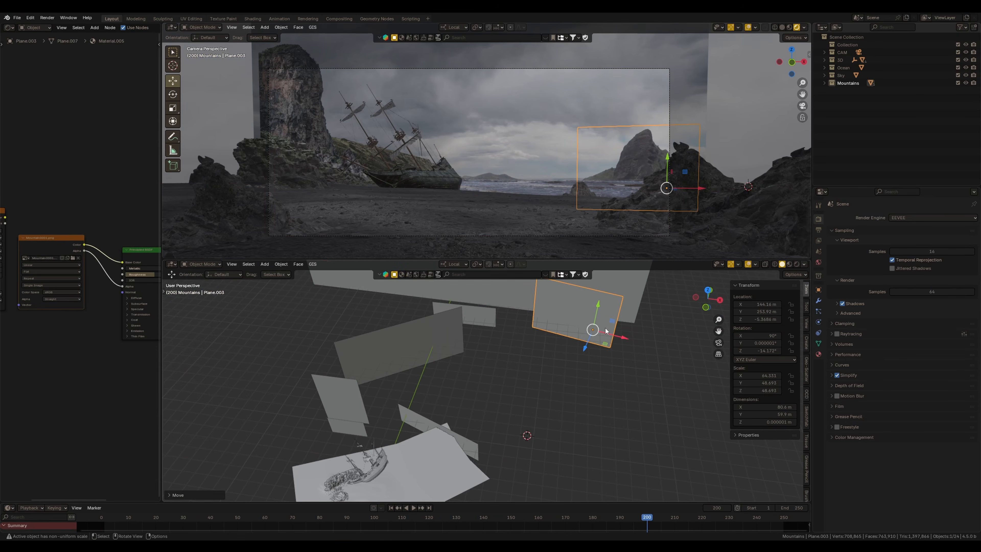
Step: Select the large sky plane and move it about -1.167 m along its local Y axis
{"action": "middle_click_drag", "start_coordinate": [500, 193], "coordinate": [540, 210], "text": "ctrl"}
{"action": "middle_click_drag", "start_coordinate": [532, 252], "coordinate": [510, 207], "text": "ctrl"}
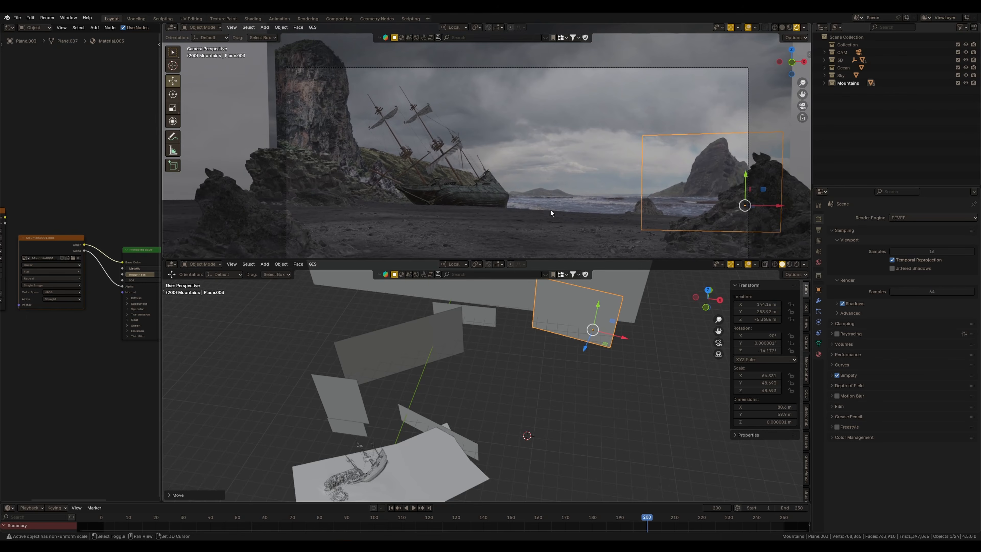
{"action": "middle_click_drag", "start_coordinate": [540, 308], "coordinate": [541, 290], "text": "shift"}
{"action": "middle_click_drag", "start_coordinate": [535, 245], "coordinate": [530, 184], "text": "ctrl"}
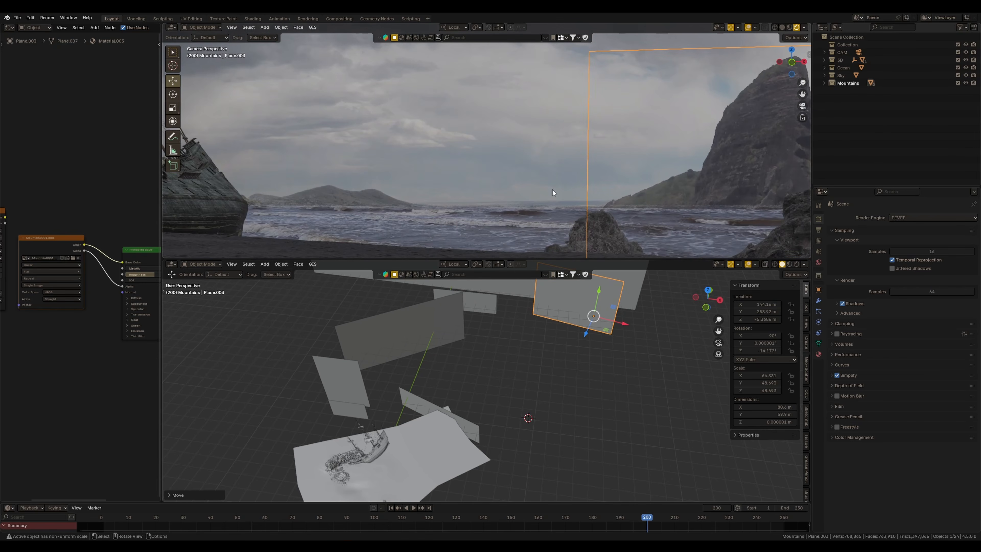
{"action": "left_click", "coordinate": [535, 294]}
{"action": "key", "text": "KP_Decimal"}
{"action": "key", "text": "g"}
{"action": "key", "text": "y"}
{"action": "key", "text": "y"}
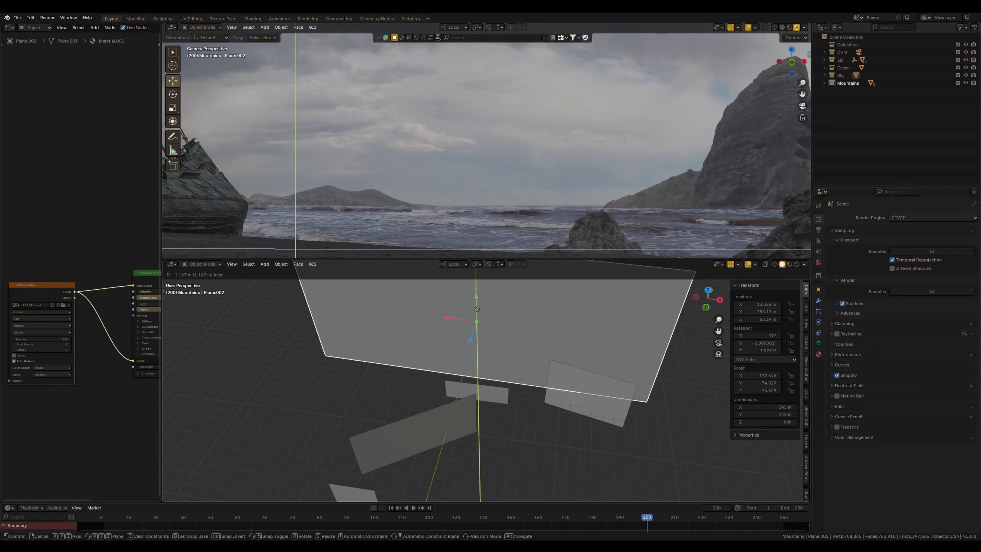
{"action": "left_click", "coordinate": [477, 309]}
Step: Select the ocean plane, and disconnect and reconnect its Color Ramp at the Principled BSDF's Alpha to compare the horizon edge
{"action": "left_click", "coordinate": [662, 227]}
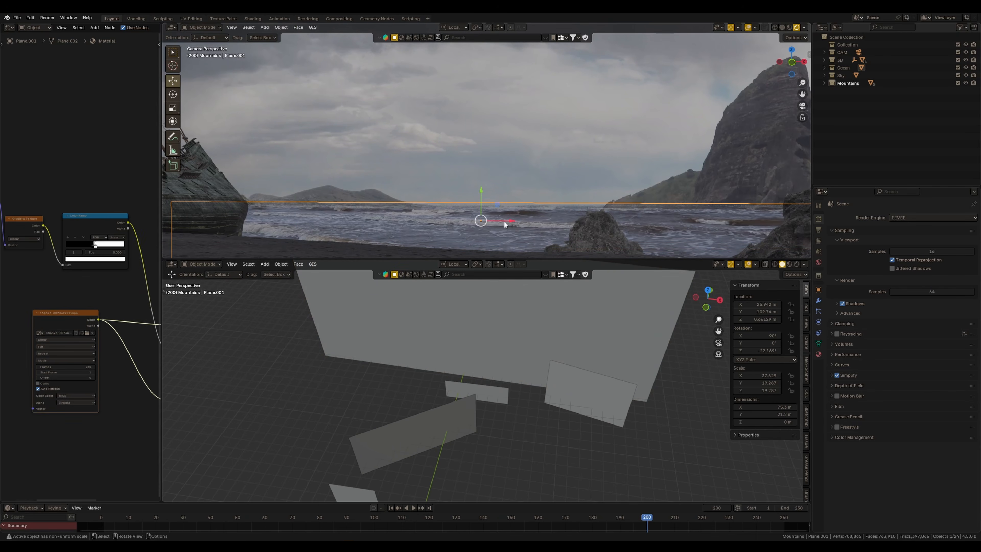
{"action": "key", "text": "Home"}
{"action": "left_click_drag", "start_coordinate": [161, 310], "coordinate": [249, 321]}
{"action": "scroll", "coordinate": [140, 313], "scroll_direction": "up", "scroll_amount": 4}
{"action": "left_click_drag", "start_coordinate": [154, 340], "coordinate": [182, 343]}
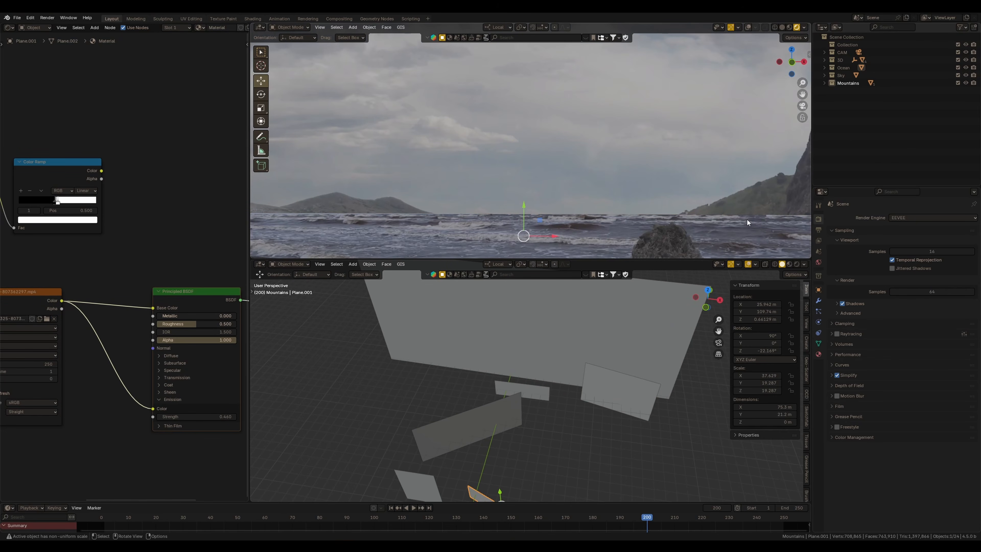
{"action": "left_click_drag", "start_coordinate": [101, 170], "coordinate": [153, 340]}
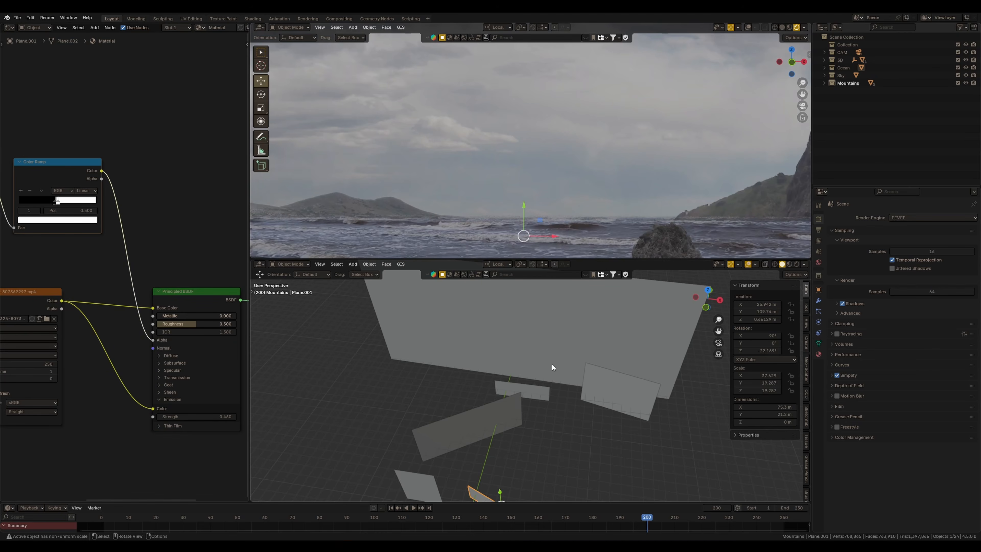
Step: Inspect the ocean plane's horizon edge and set its gradient Mapping node's X location to 1.47 m
{"action": "middle_click_drag", "start_coordinate": [666, 191], "coordinate": [502, 166], "text": "ctrl"}
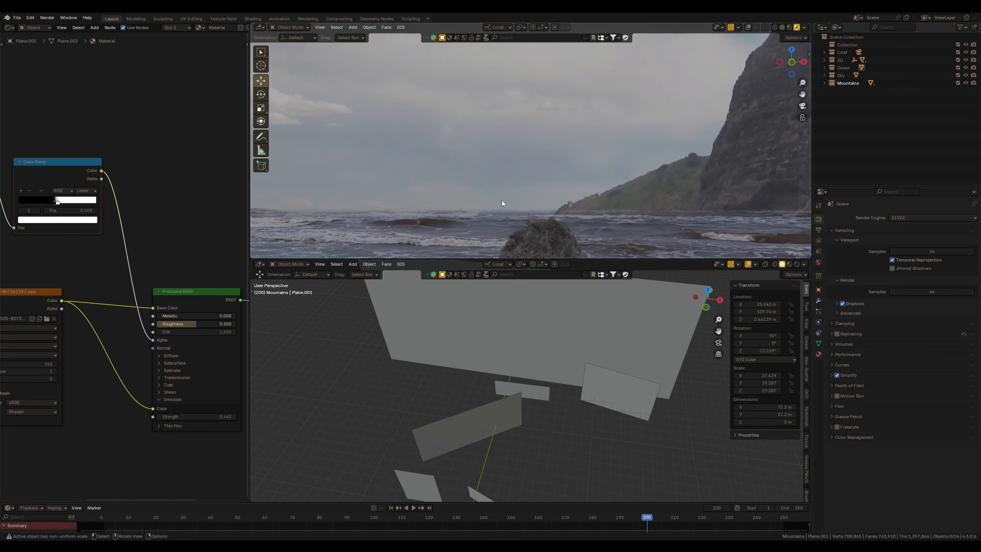
{"action": "middle_click_drag", "start_coordinate": [509, 204], "coordinate": [521, 175], "text": "ctrl"}
{"action": "key", "text": "KP_0"}
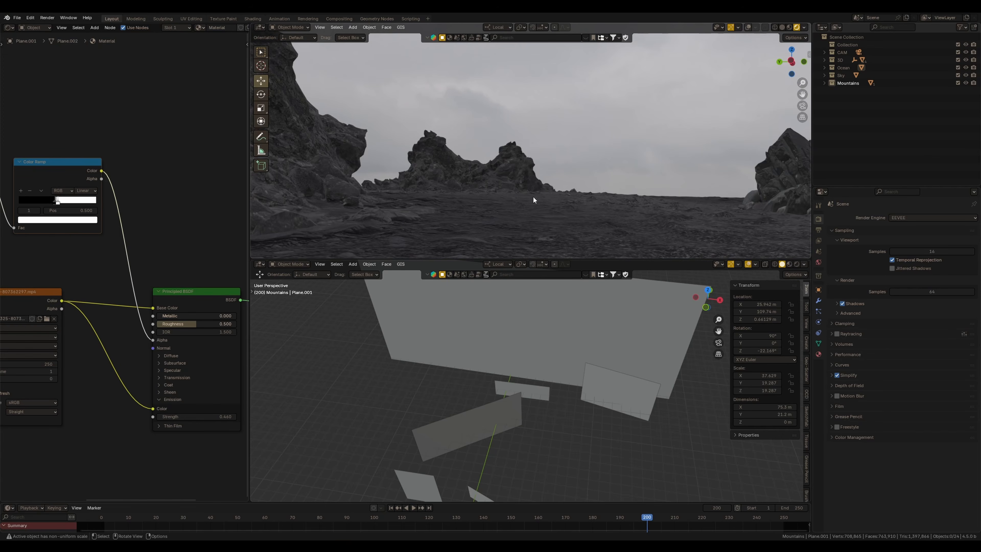
{"action": "key", "text": "KP_0"}
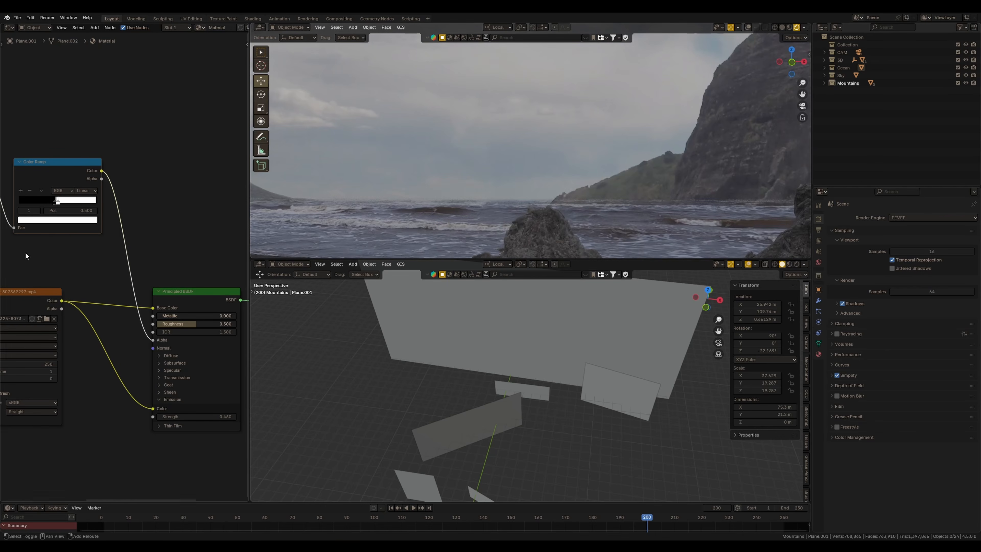
{"action": "middle_click_drag", "start_coordinate": [8, 239], "coordinate": [163, 293]}
{"action": "scroll", "coordinate": [96, 271], "scroll_direction": "up", "scroll_amount": 2}
{"action": "left_click_drag", "start_coordinate": [89, 210], "coordinate": [93, 208]}
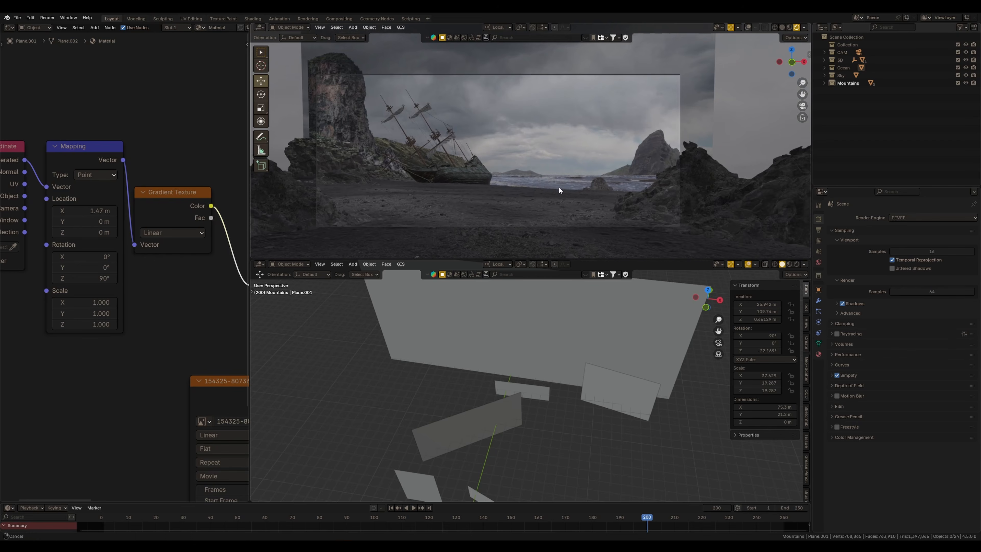
{"action": "scroll", "coordinate": [559, 186], "scroll_direction": "up", "scroll_amount": 1}
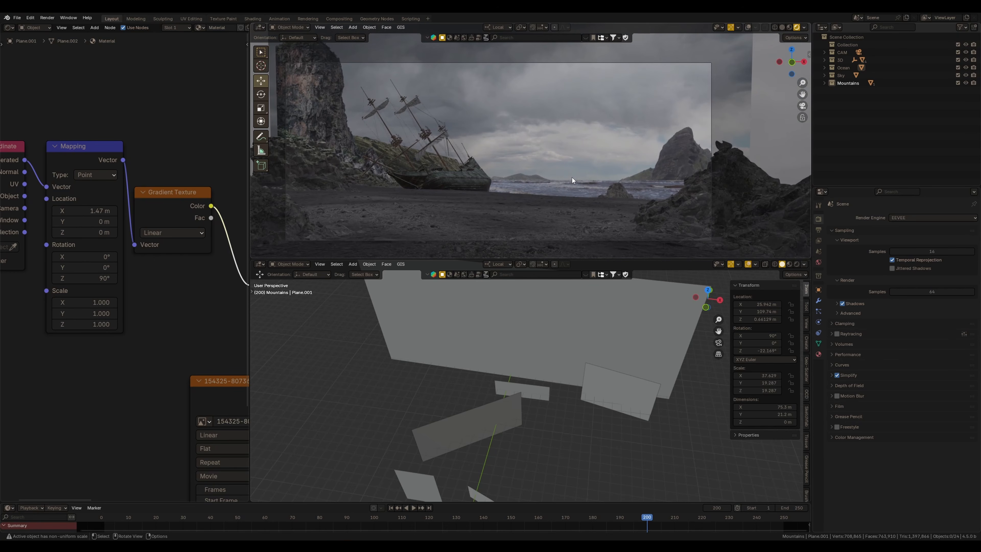
Step: Save the scene file, and switch the render engine to Cycles with a rendered preview of the camera view
{"action": "left_click", "coordinate": [603, 400]}
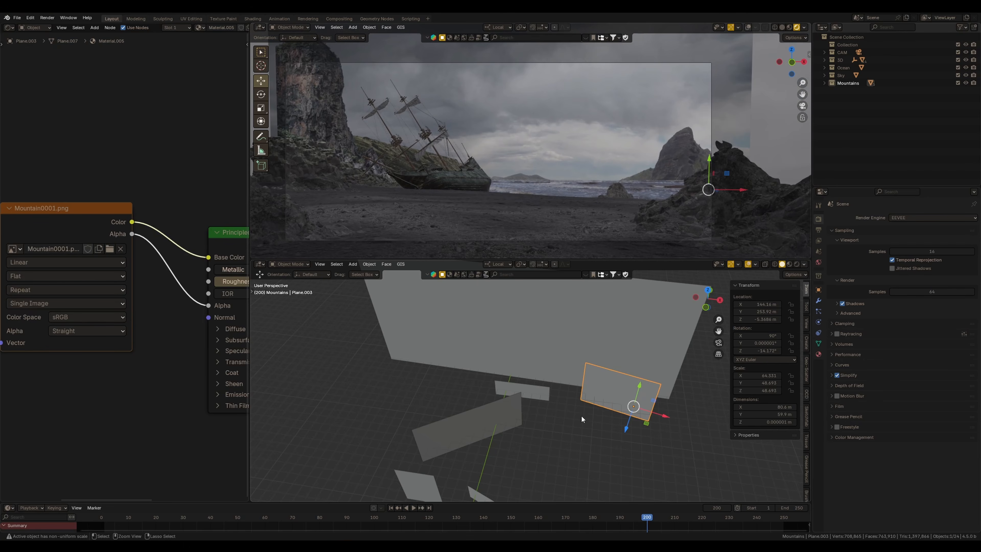
{"action": "key", "text": "ctrl+s"}
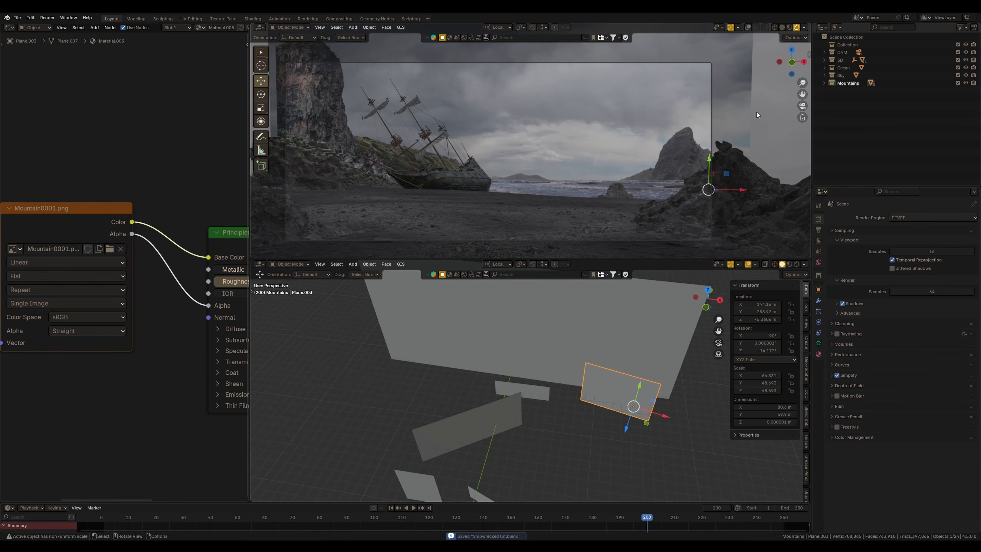
{"action": "left_click", "coordinate": [782, 27]}
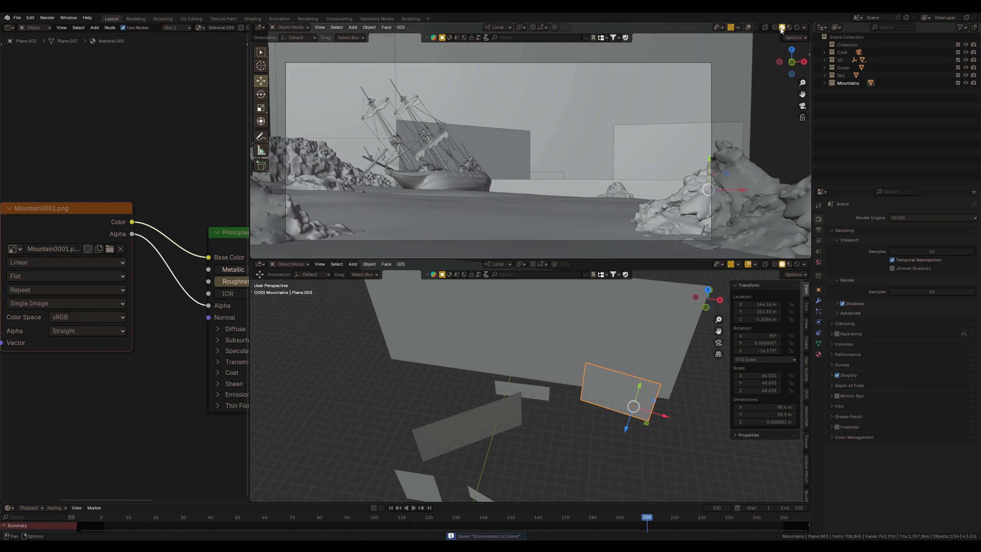
{"action": "left_click", "coordinate": [903, 217]}
{"action": "left_click", "coordinate": [901, 243]}
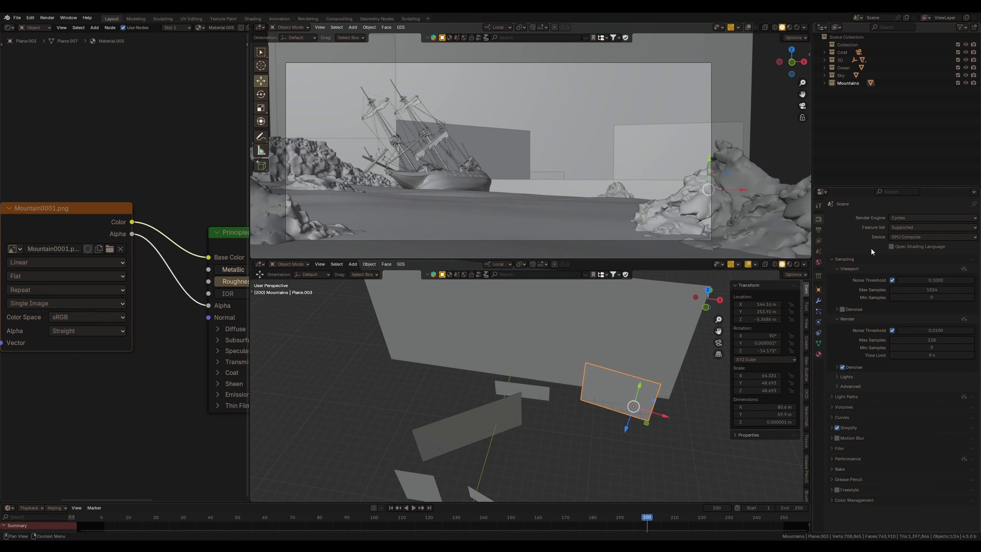
{"action": "mouse_move", "coordinate": [546, 207]}
{"action": "middle_mouse_down", "text": "shift"}
{"action": "mouse_move", "coordinate": [555, 185]}
{"action": "mouse_move", "coordinate": [560, 204]}
{"action": "middle_mouse_up", "text": "shift"}
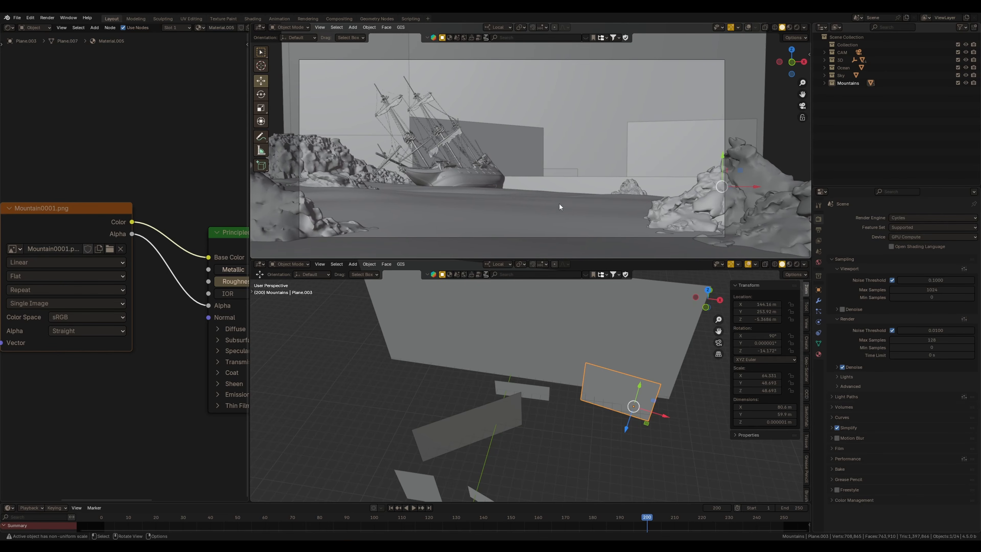
{"action": "left_click", "coordinate": [796, 27]}
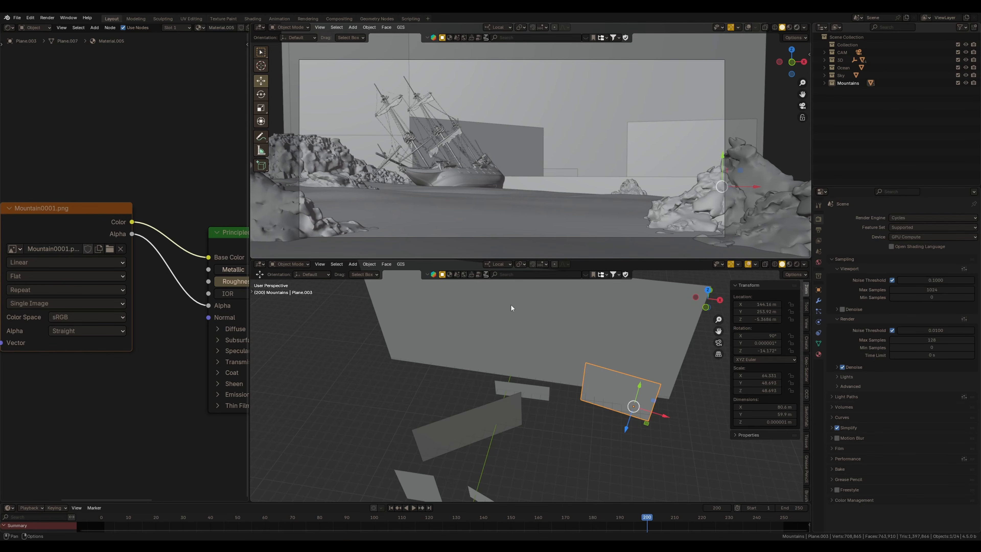
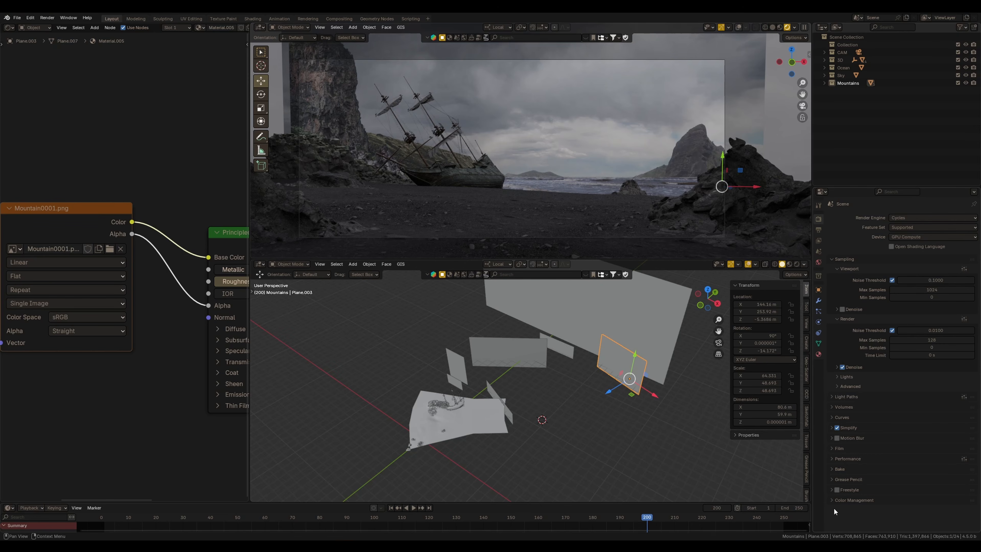
Step: Set the color management view transform to AgX, try the High Contrast look, and choose Medium High Contrast
{"action": "left_click", "coordinate": [838, 499]}
{"action": "scroll", "coordinate": [840, 489], "scroll_direction": "down", "scroll_amount": 4}
{"action": "left_click", "coordinate": [907, 461]}
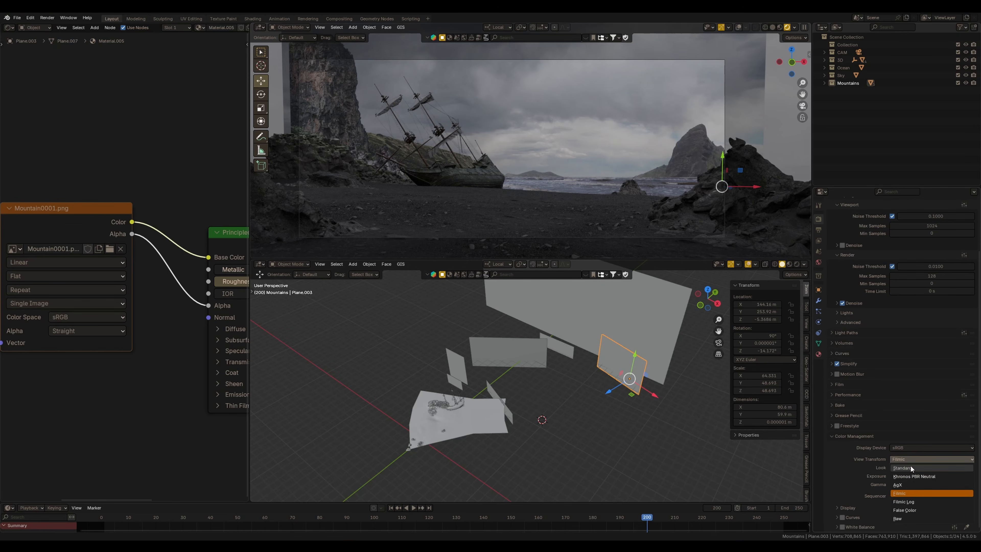
{"action": "left_click", "coordinate": [905, 485]}
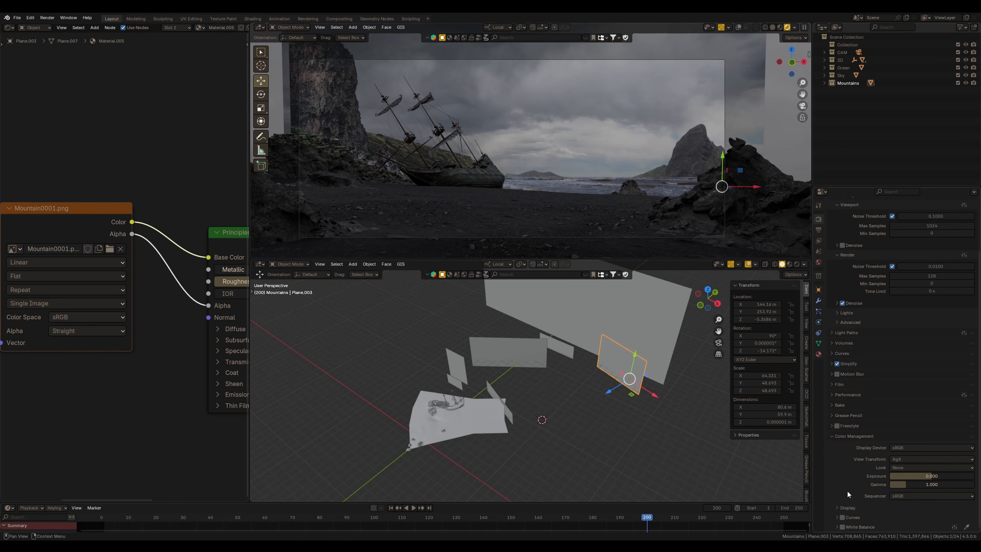
{"action": "left_click", "coordinate": [902, 468]}
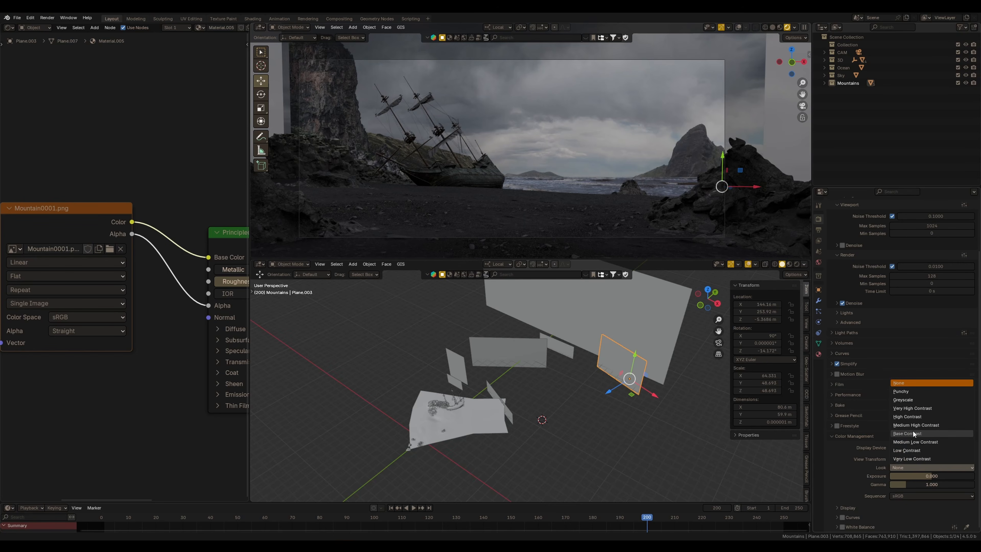
{"action": "left_click", "coordinate": [911, 417]}
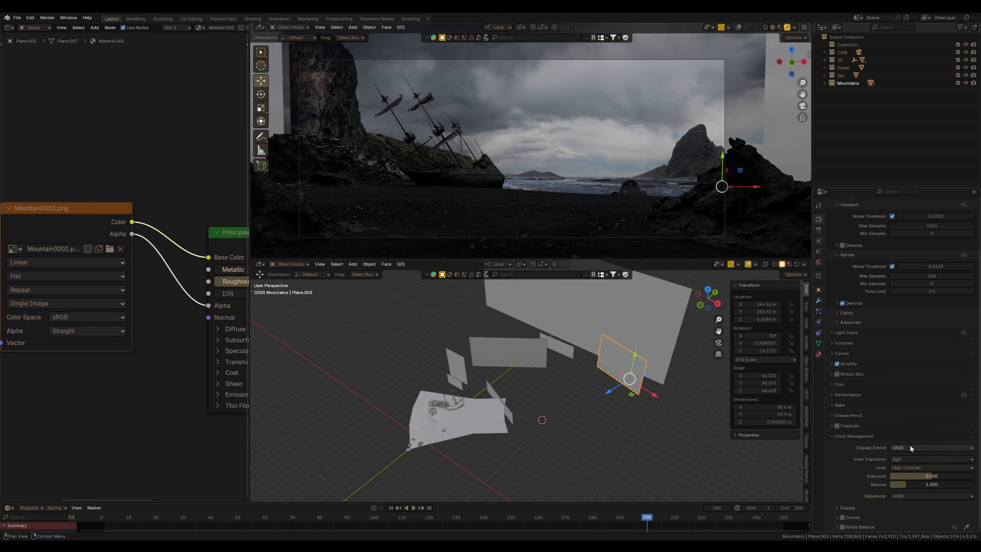
{"action": "left_click", "coordinate": [908, 466]}
{"action": "left_click", "coordinate": [911, 428]}
Step: Add a cube in the Fog collection and scale it up uniformly to about 302 m per side
{"action": "left_click", "coordinate": [661, 469]}
{"action": "scroll", "coordinate": [552, 198], "scroll_direction": "up", "scroll_amount": 1}
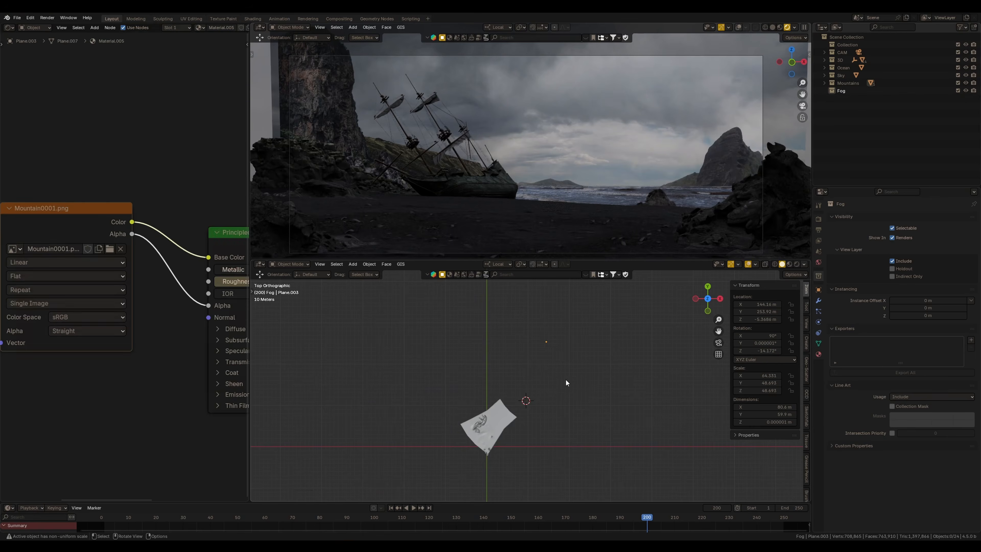
{"action": "key", "text": "shift+a"}
{"action": "left_click", "coordinate": [591, 388]}
{"action": "key", "text": "s"}
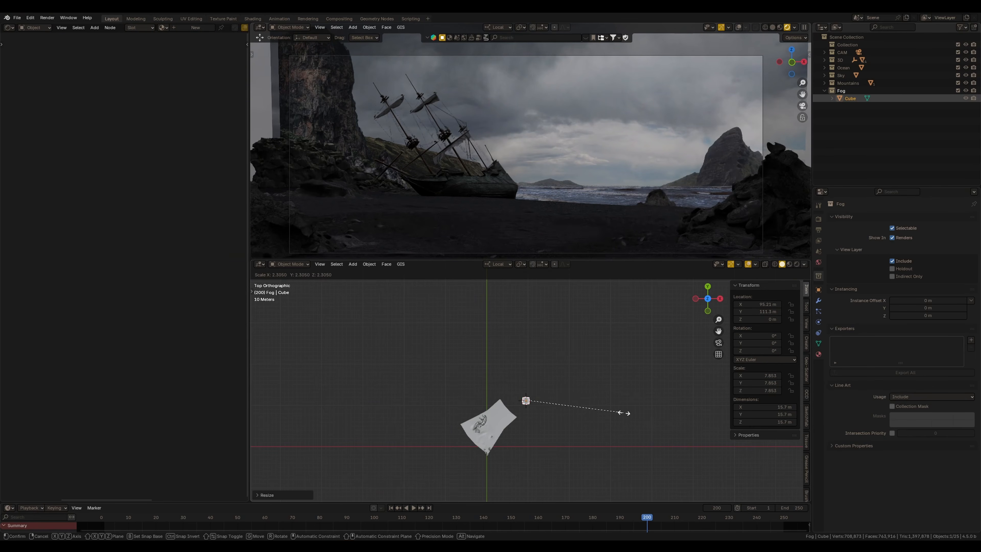
{"action": "left_click", "coordinate": [625, 410]}
{"action": "left_click", "coordinate": [755, 264]}
{"action": "left_click", "coordinate": [707, 394]}
{"action": "key", "text": "s"}
{"action": "left_click", "coordinate": [710, 429]}
{"action": "key", "text": "s"}
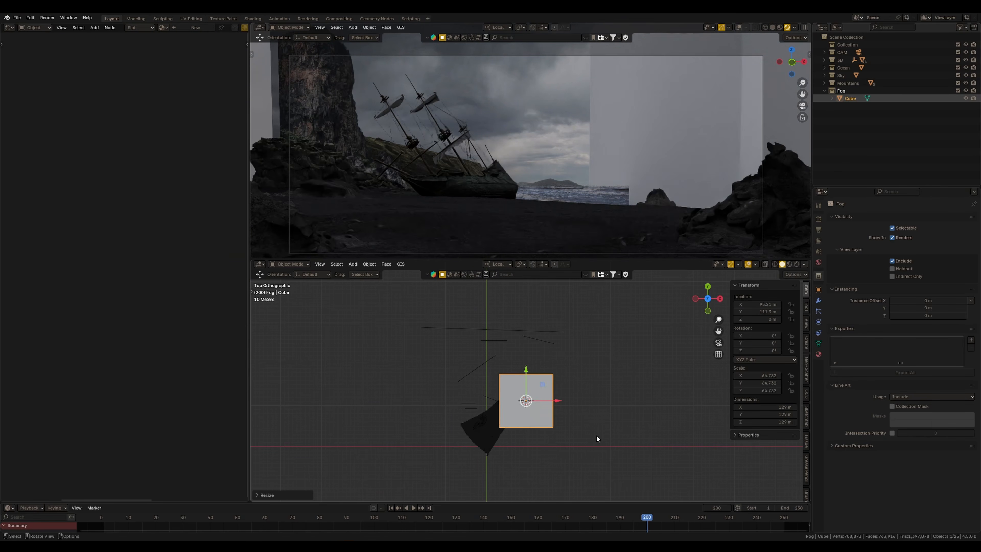
{"action": "key", "text": "s"}
{"action": "left_click", "coordinate": [659, 444]}
Step: Position the fog cube over the background planes, starting across the beach, and flatten it along Z to about 117 m tall
{"action": "key", "text": "g"}
{"action": "left_click", "coordinate": [632, 411]}
{"action": "middle_click_drag", "start_coordinate": [633, 408], "coordinate": [598, 361]}
{"action": "key", "text": "s"}
{"action": "key", "text": "z"}
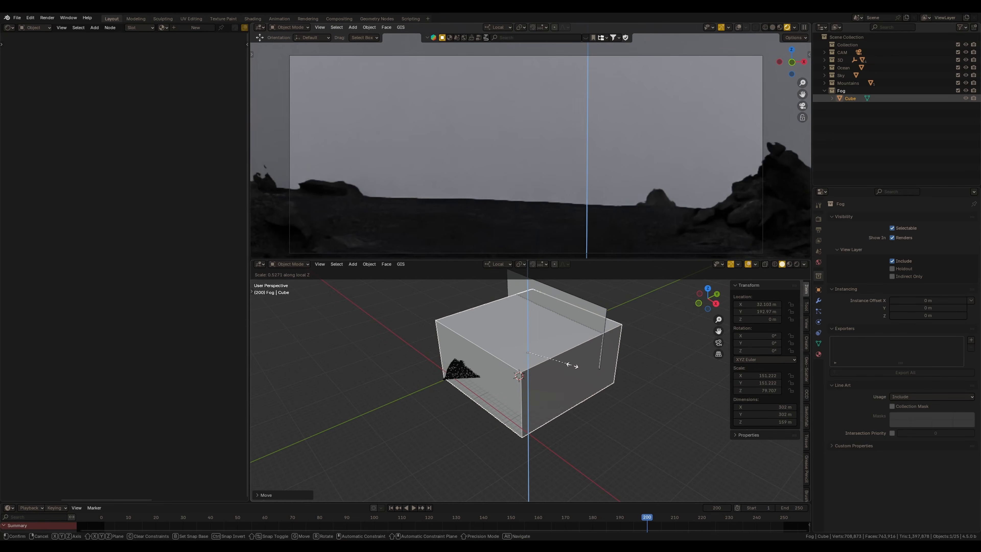
{"action": "left_click", "coordinate": [560, 359]}
{"action": "key", "text": "KP_7"}
{"action": "key", "text": "shift+z"}
{"action": "middle_click_drag", "start_coordinate": [532, 360], "coordinate": [515, 341], "text": "shift"}
{"action": "left_click_drag", "start_coordinate": [525, 335], "coordinate": [525, 332]}
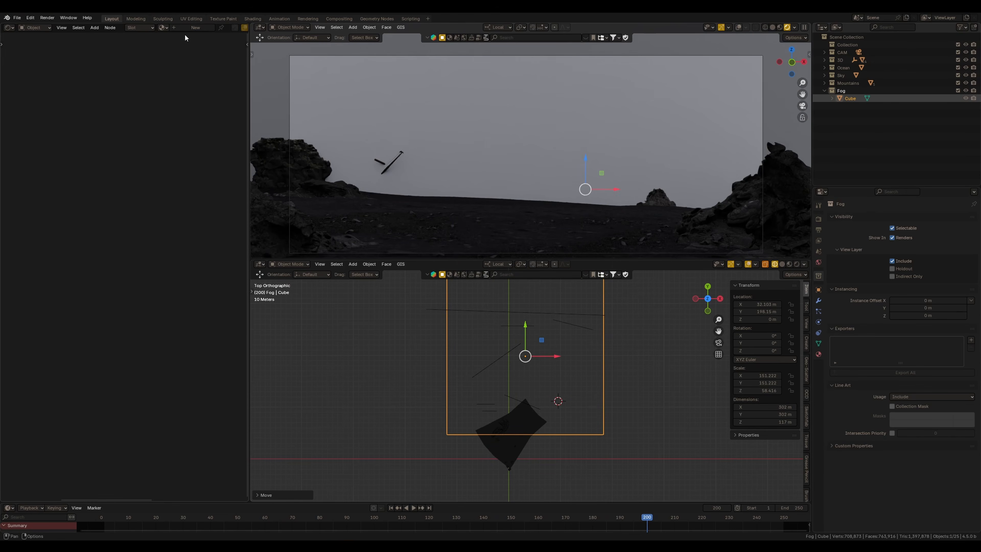
Step: Create a new material on the fog cube and delete its Principled BSDF node
{"action": "left_click", "coordinate": [195, 28]}
{"action": "left_click_drag", "start_coordinate": [69, 216], "coordinate": [128, 201]}
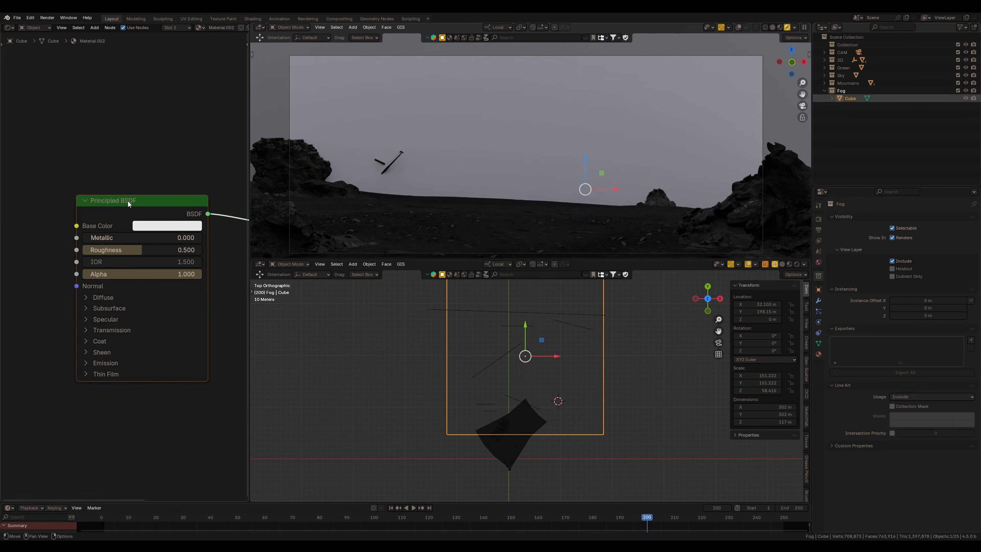
{"action": "key", "text": "x"}
{"action": "scroll", "coordinate": [46, 248], "scroll_direction": "down", "scroll_amount": 3}
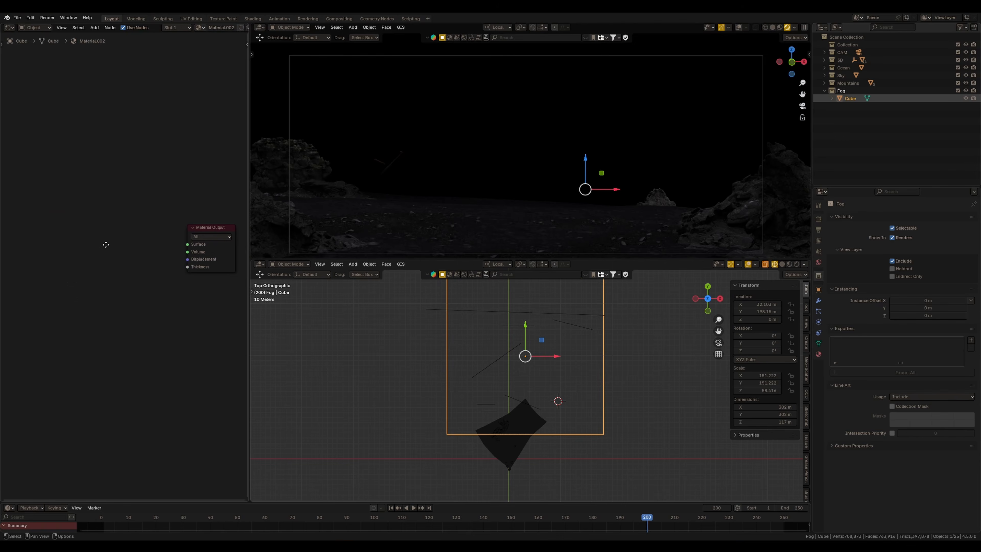
Step: Add a Principled Volume node and connect it to the Material Output's Volume input
{"action": "key", "text": "shift+a"}
{"action": "type", "text": "pr"}
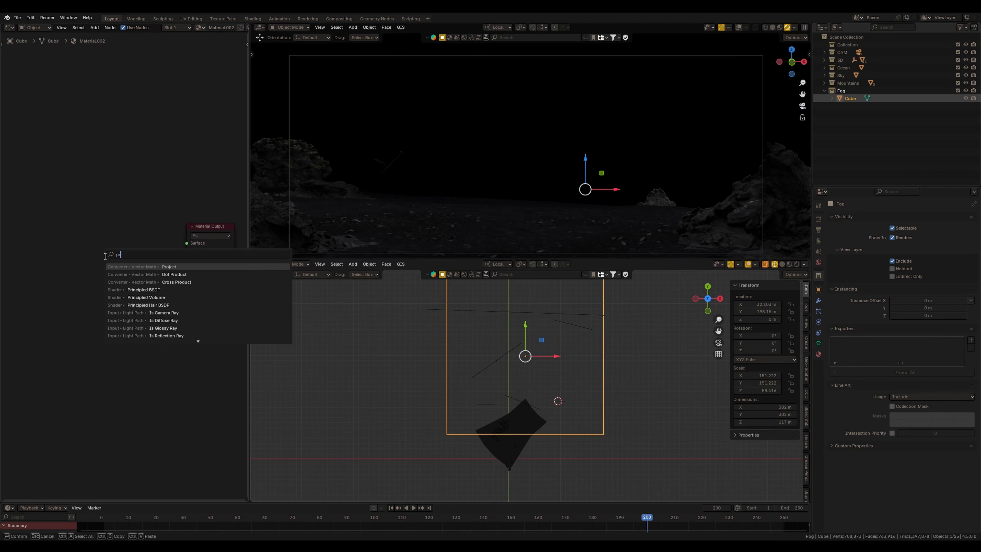
{"action": "key", "text": "Down"}
{"action": "key", "text": "Down"}
{"action": "key", "text": "Down"}
{"action": "key", "text": "Down"}
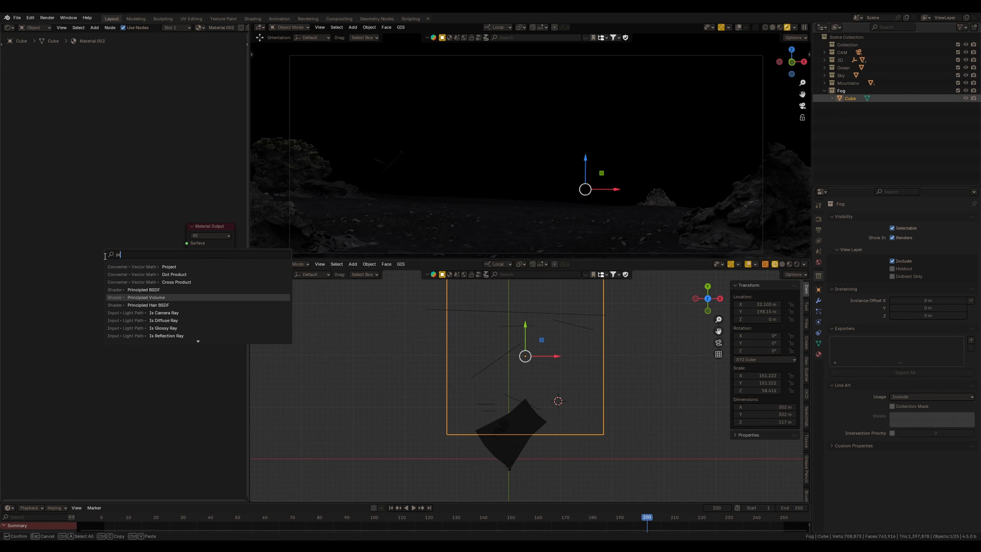
{"action": "key", "text": "Return"}
{"action": "left_click", "coordinate": [54, 229]}
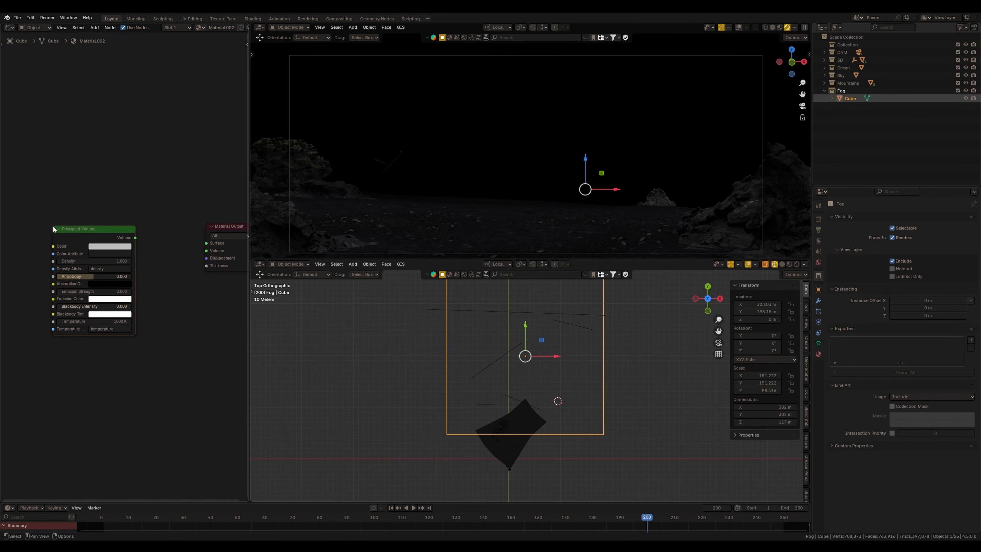
{"action": "mouse_move", "coordinate": [134, 239]}
{"action": "left_mouse_down"}
{"action": "mouse_move", "coordinate": [206, 250]}
{"action": "mouse_move", "coordinate": [131, 237]}
{"action": "left_mouse_up"}
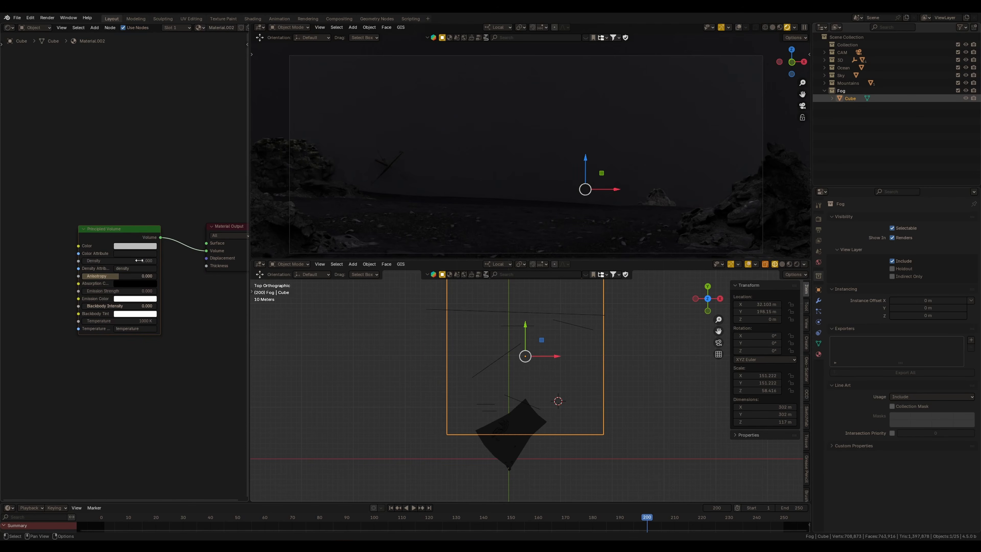
Step: Try a Principled Volume Density of 0.05, and settle on 0.01
{"action": "left_click", "coordinate": [138, 262]}
{"action": "type", "text": ".05"}
{"action": "key", "text": "Return"}
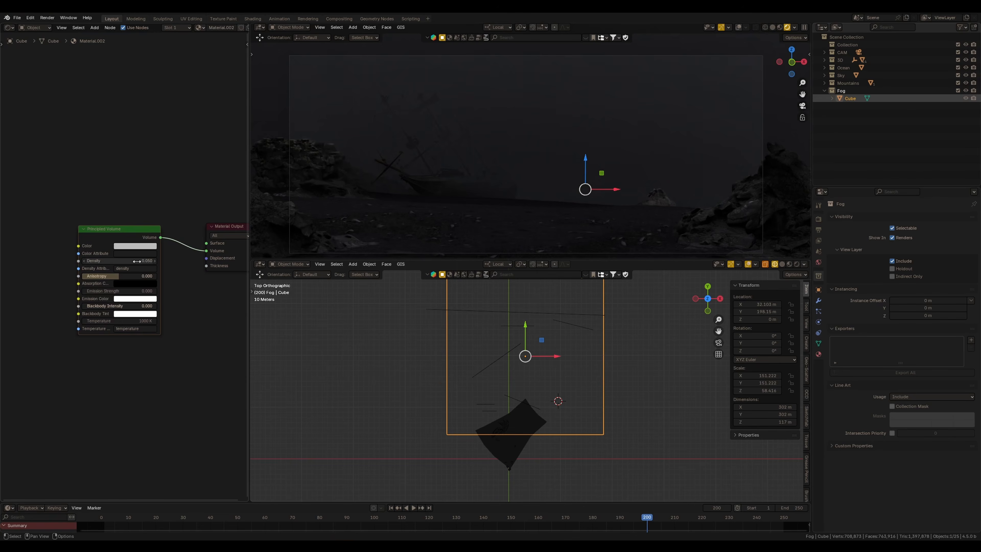
{"action": "scroll", "coordinate": [102, 267], "scroll_direction": "up", "scroll_amount": 2}
{"action": "left_click", "coordinate": [102, 262]}
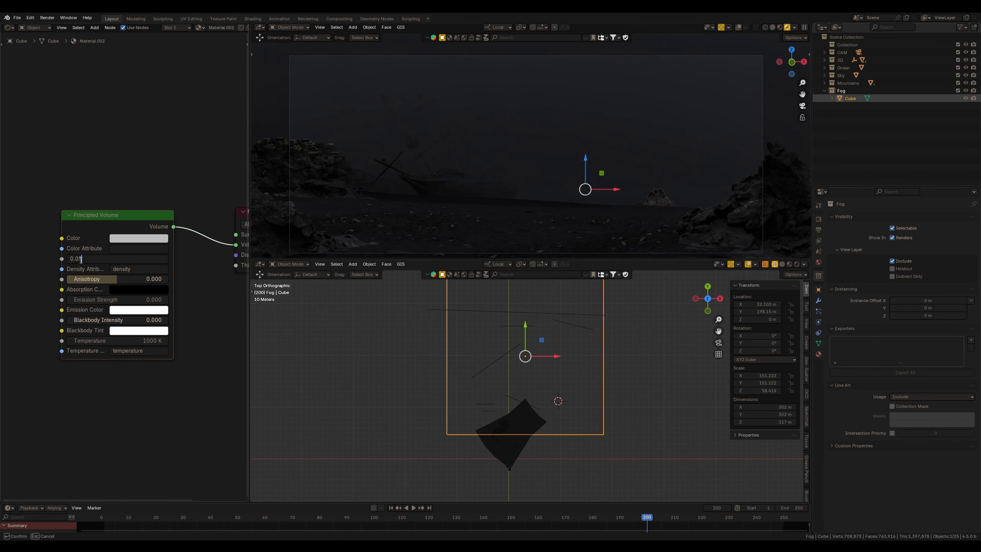
{"action": "type", "text": "0.01"}
{"action": "key", "text": "Return"}
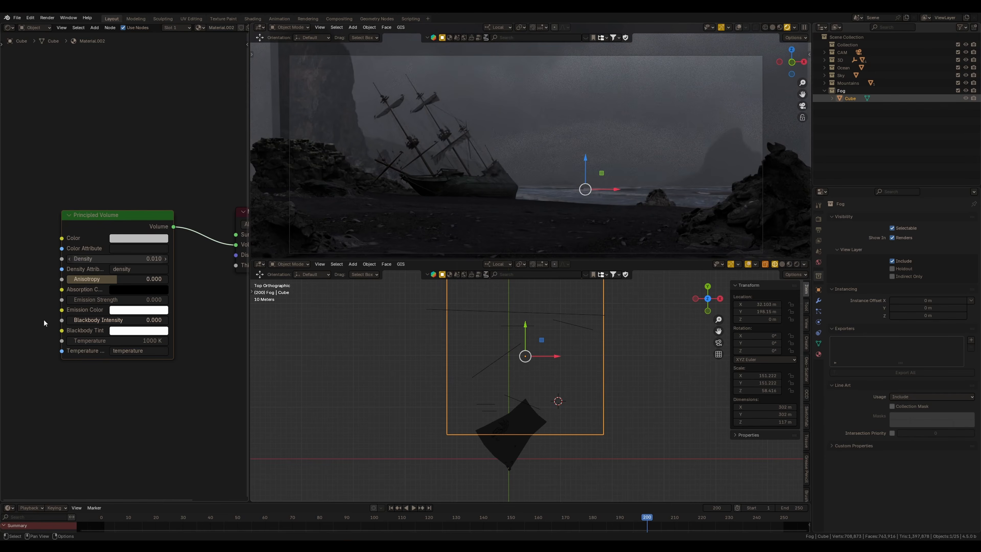
Step: Set the Principled Volume's Emission Strength to 0.05
{"action": "left_click_drag", "start_coordinate": [106, 300], "coordinate": [104, 300]}
{"action": "left_click", "coordinate": [95, 300]}
{"action": "type", "text": "0.05"}
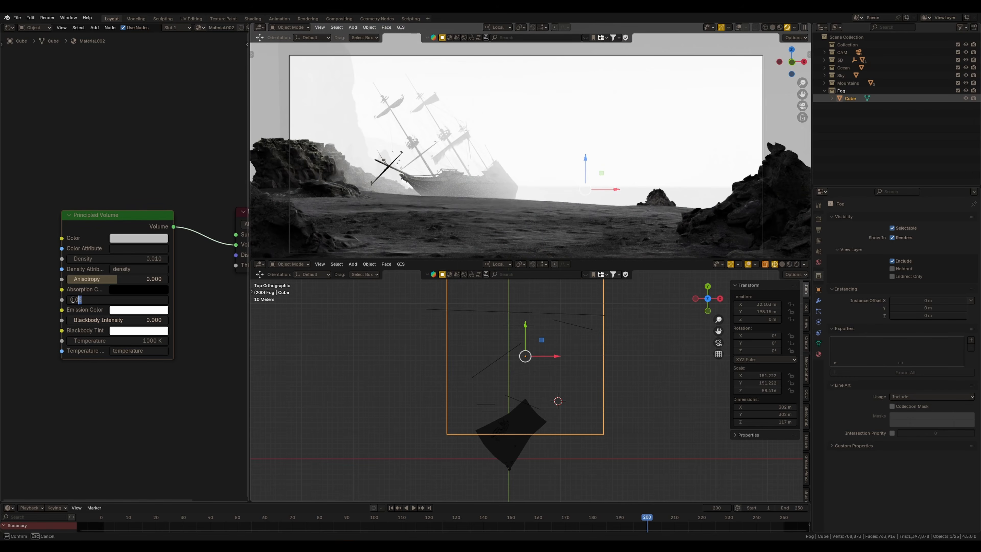
{"action": "key", "text": "Return"}
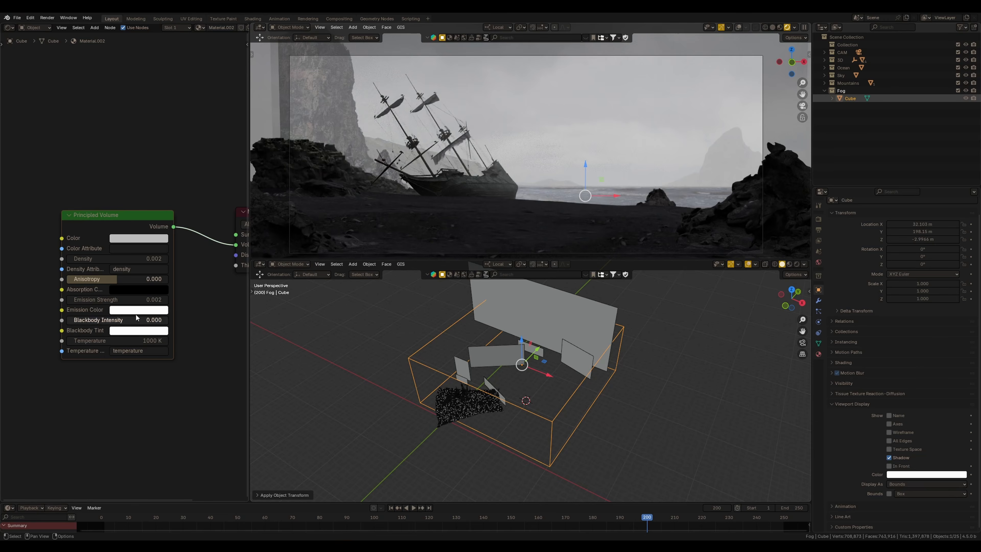
Step: Change the fog's Emission Color to a muted gray-green and hide the gizmos in the camera view
{"action": "left_click", "coordinate": [136, 309]}
{"action": "left_click_drag", "start_coordinate": [193, 211], "coordinate": [148, 198]}
{"action": "left_click", "coordinate": [138, 309]}
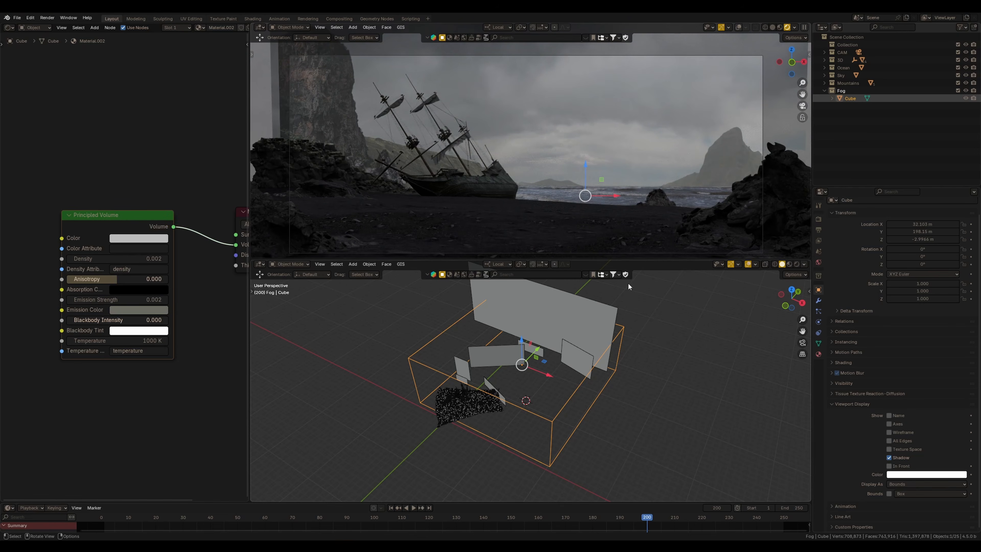
{"action": "left_click", "coordinate": [721, 27]}
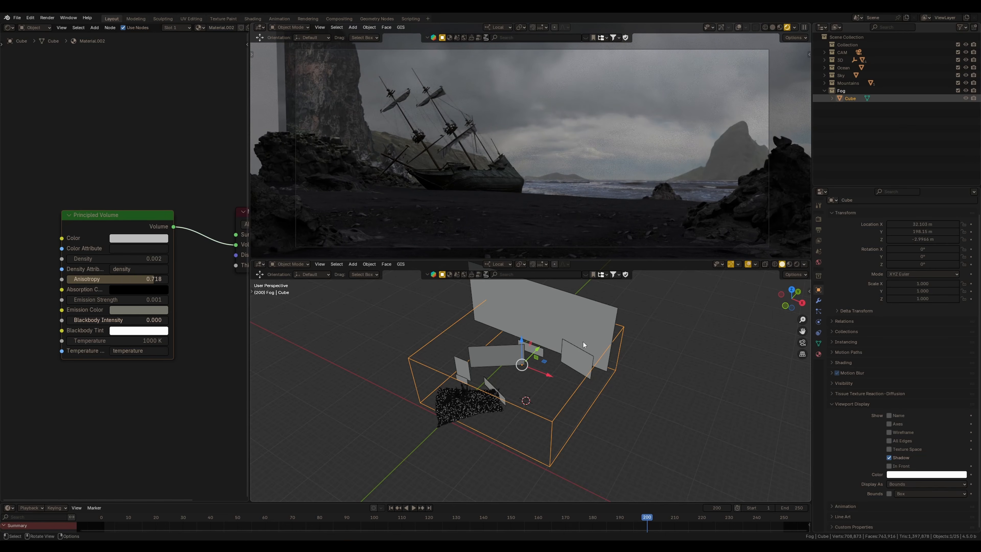
Step: Insert a Hue/Saturation/Value node after the ocean plane's video texture and connect it to both Base Color and Emission Color
{"action": "middle_click_drag", "start_coordinate": [583, 342], "coordinate": [625, 346], "text": "shift"}
{"action": "scroll", "coordinate": [564, 351], "scroll_direction": "up", "scroll_amount": 3}
{"action": "middle_click_drag", "start_coordinate": [564, 351], "coordinate": [541, 323], "text": "shift"}
{"action": "scroll", "coordinate": [504, 388], "scroll_direction": "up", "scroll_amount": 2}
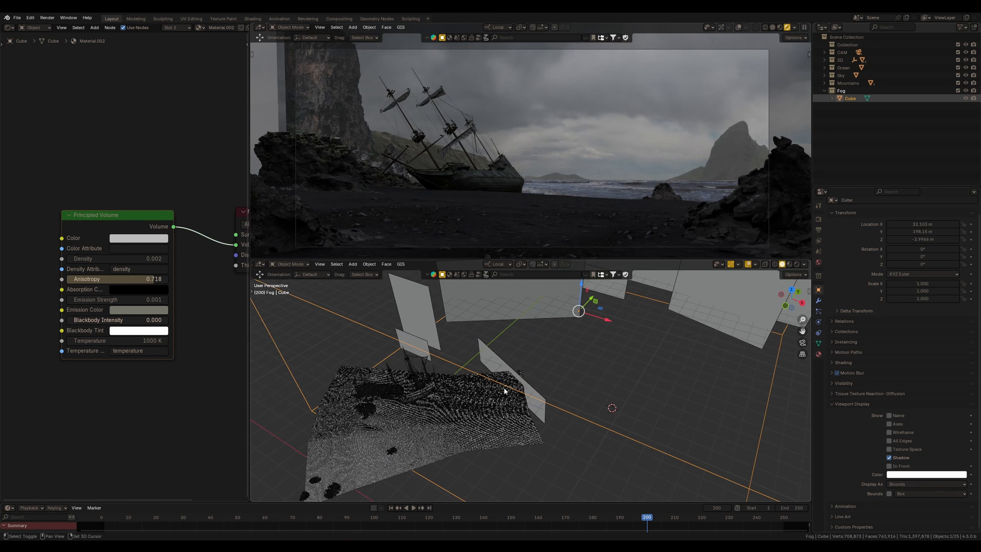
{"action": "middle_click_drag", "start_coordinate": [504, 388], "coordinate": [573, 362], "text": "shift"}
{"action": "scroll", "coordinate": [591, 362], "scroll_direction": "up", "scroll_amount": 2}
{"action": "left_click", "coordinate": [623, 368]}
{"action": "scroll", "coordinate": [554, 367], "scroll_direction": "down", "scroll_amount": 2}
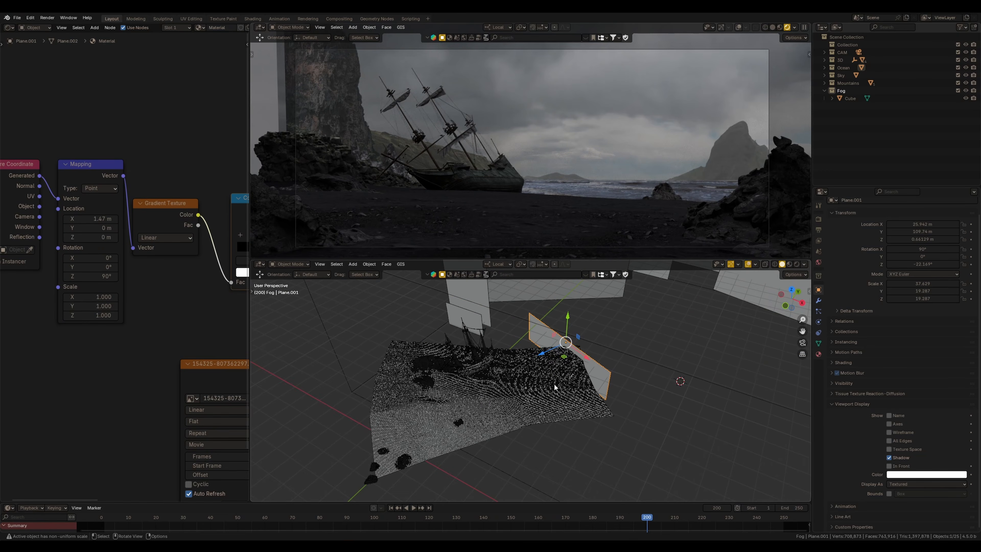
{"action": "scroll", "coordinate": [172, 338], "scroll_direction": "down", "scroll_amount": 4}
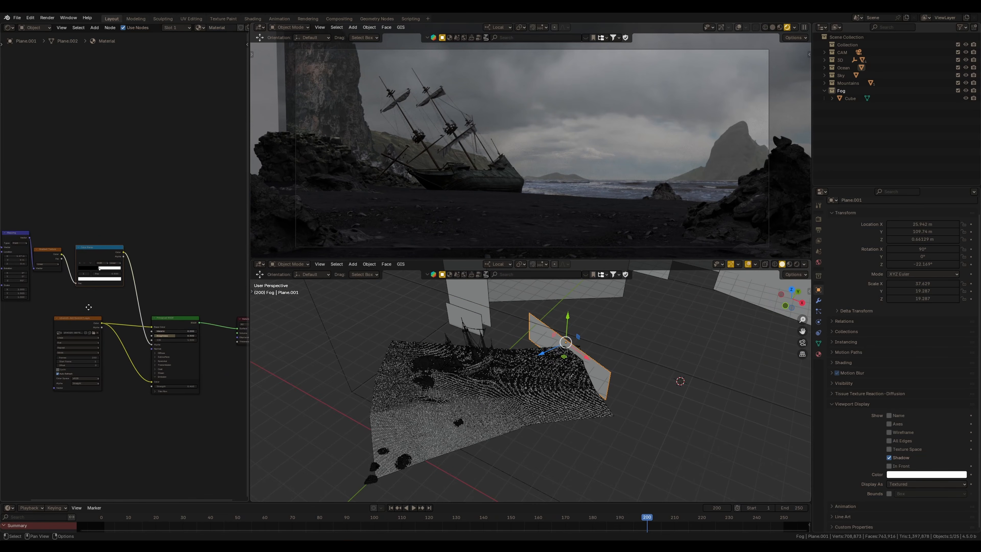
{"action": "middle_click_drag", "start_coordinate": [171, 337], "coordinate": [160, 336]}
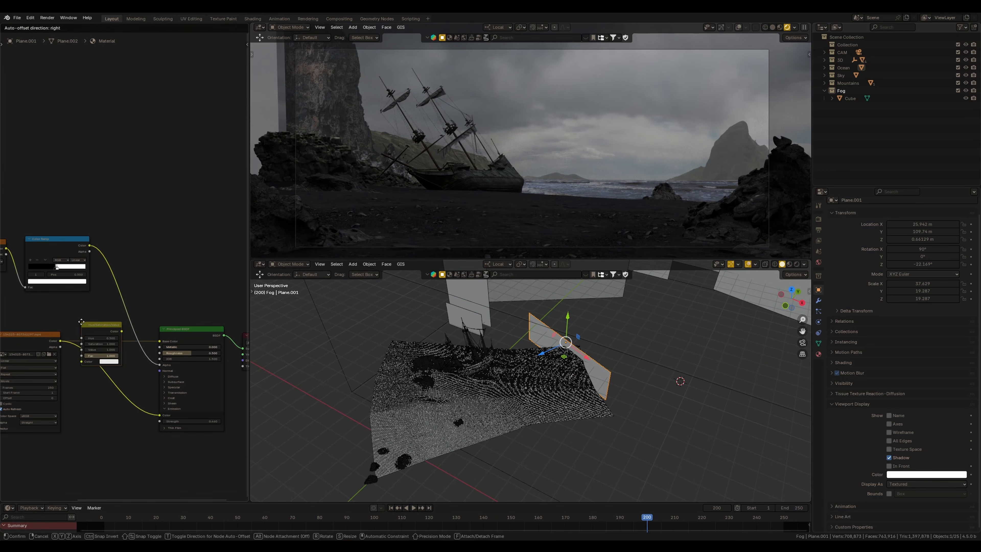
{"action": "left_click", "coordinate": [83, 324]}
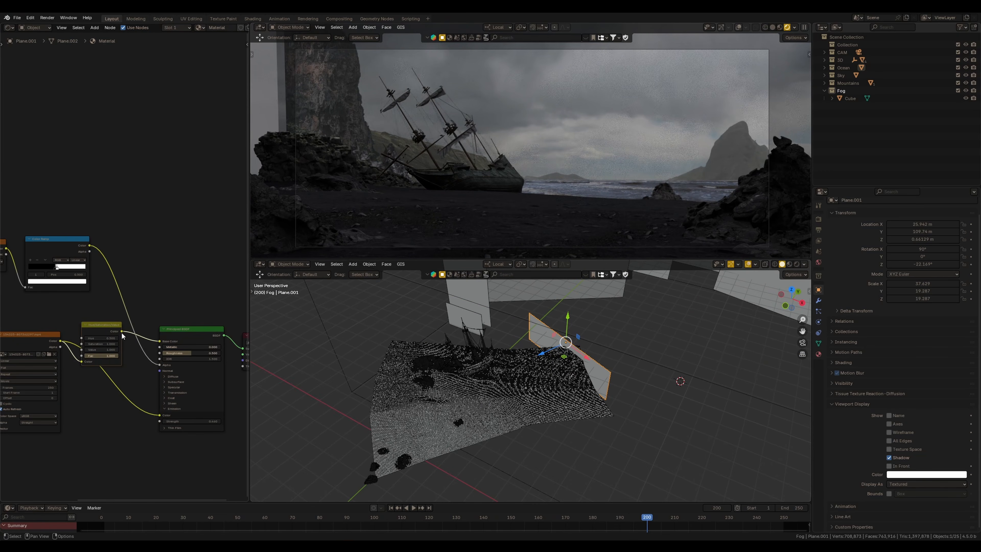
{"action": "left_click_drag", "start_coordinate": [122, 331], "coordinate": [155, 416]}
Step: Set the ocean material's Emission Strength to 0.570, and its Hue/Saturation/Value node to Hue 0.480 and Saturation 0.800 with a lower Value
{"action": "scroll", "coordinate": [114, 376], "scroll_direction": "up", "scroll_amount": 4}
{"action": "middle_click_drag", "start_coordinate": [114, 376], "coordinate": [53, 372]}
{"action": "left_click_drag", "start_coordinate": [171, 433], "coordinate": [181, 432]}
{"action": "scroll", "coordinate": [230, 346], "scroll_direction": "up", "scroll_amount": 3}
{"action": "middle_click_drag", "start_coordinate": [42, 334], "coordinate": [154, 345]}
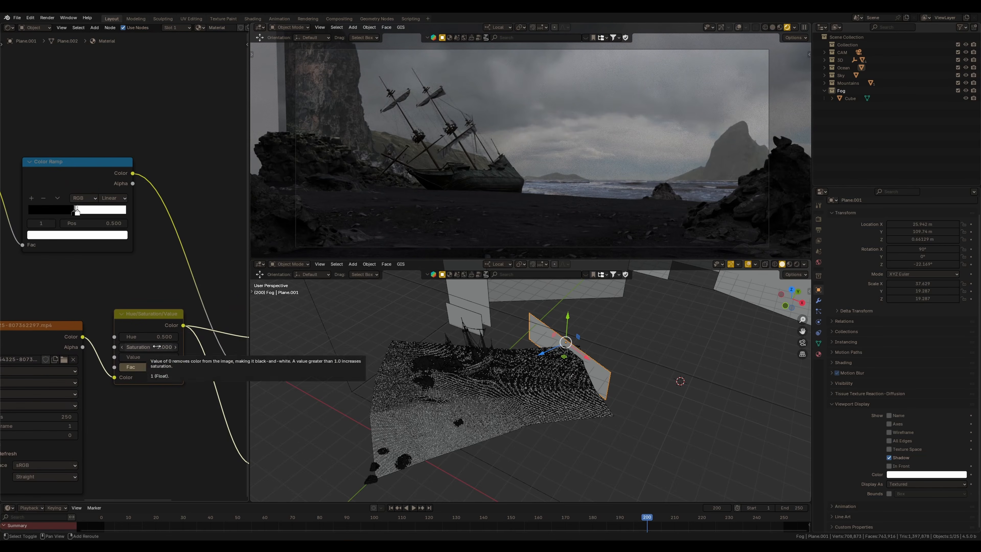
{"action": "mouse_move", "coordinate": [154, 346]}
{"action": "left_mouse_down"}
{"action": "mouse_move", "coordinate": [145, 346]}
{"action": "mouse_move", "coordinate": [160, 336]}
{"action": "left_mouse_up"}
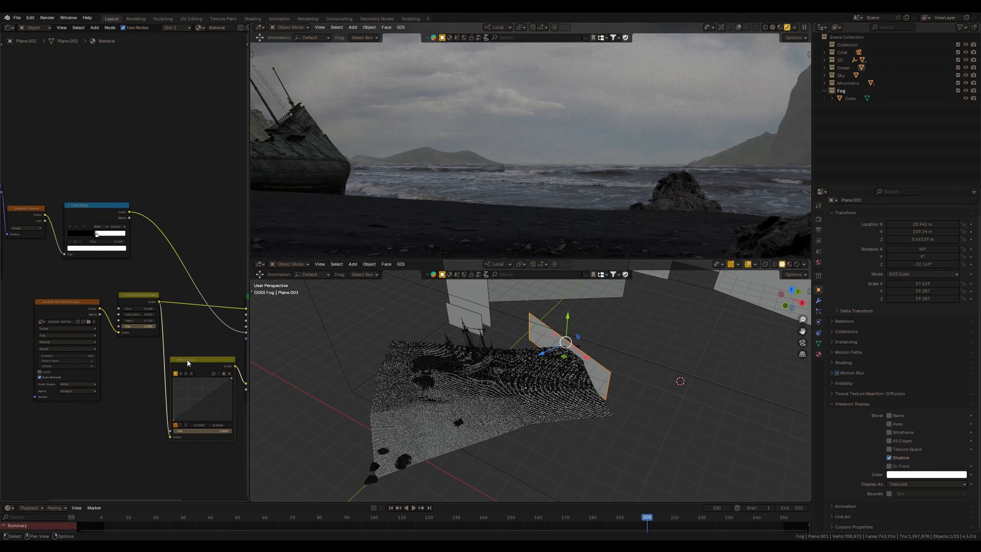
Step: Add an RGB Curves node after the ocean's Hue/Saturation/Value node and shape a gentle contrast curve with two points
{"action": "left_click_drag", "start_coordinate": [172, 400], "coordinate": [160, 386]}
{"action": "scroll", "coordinate": [113, 444], "scroll_direction": "up", "scroll_amount": 2}
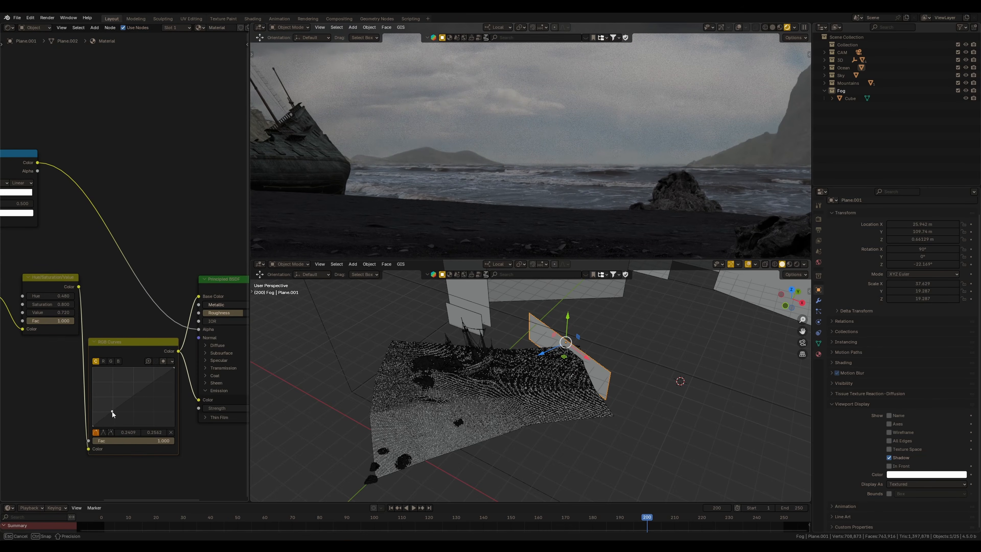
{"action": "left_click_drag", "start_coordinate": [113, 411], "coordinate": [144, 387]}
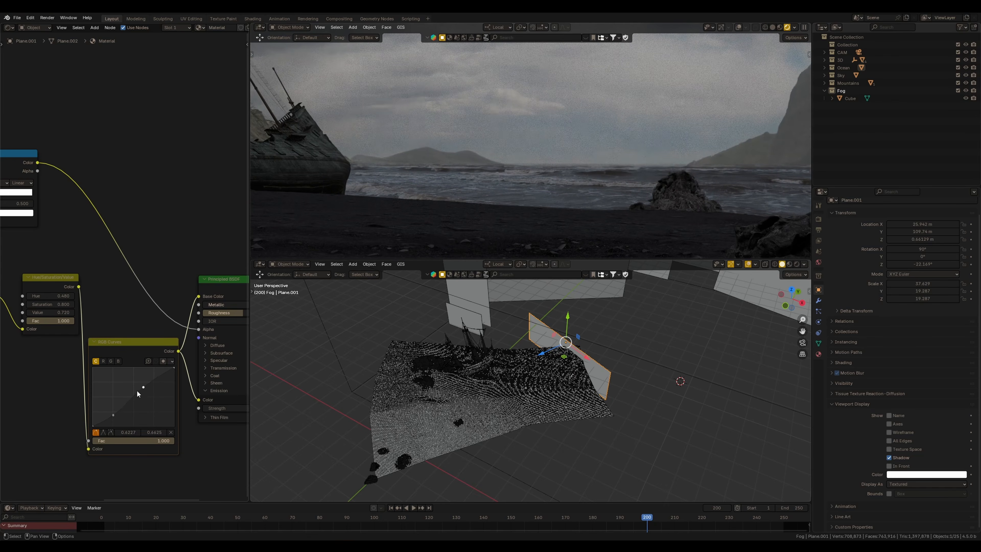
Step: Raise the ocean's Hue/Saturation/Value node Value to 0.970 and fine-tune the material's Emission Strength
{"action": "middle_click_drag", "start_coordinate": [83, 366], "coordinate": [148, 343]}
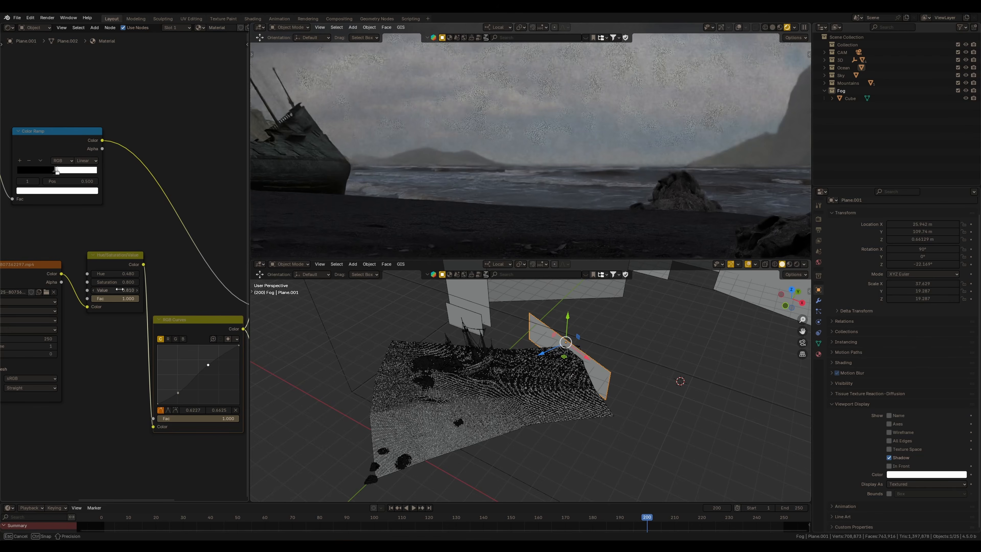
{"action": "middle_click_drag", "start_coordinate": [165, 334], "coordinate": [10, 308]}
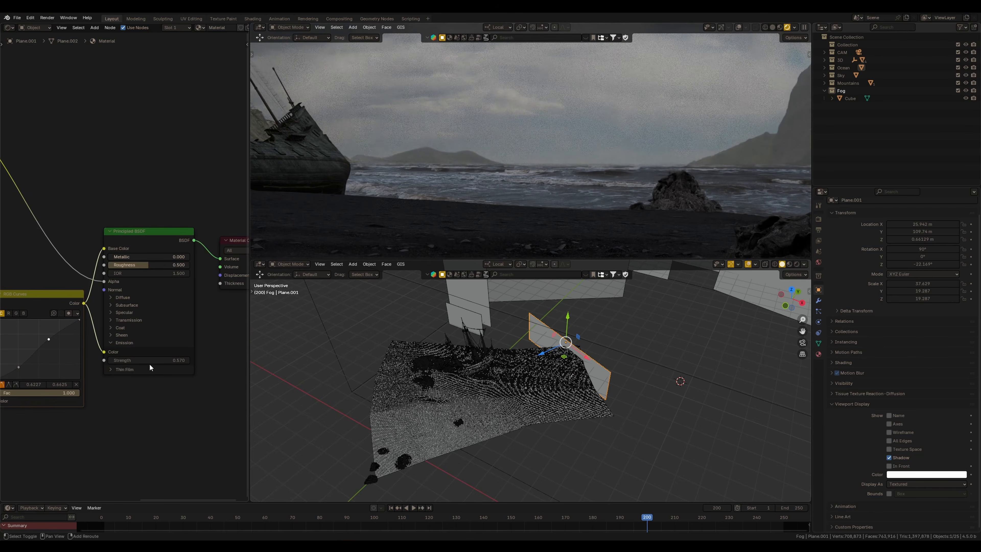
{"action": "left_click_drag", "start_coordinate": [153, 359], "coordinate": [158, 360]}
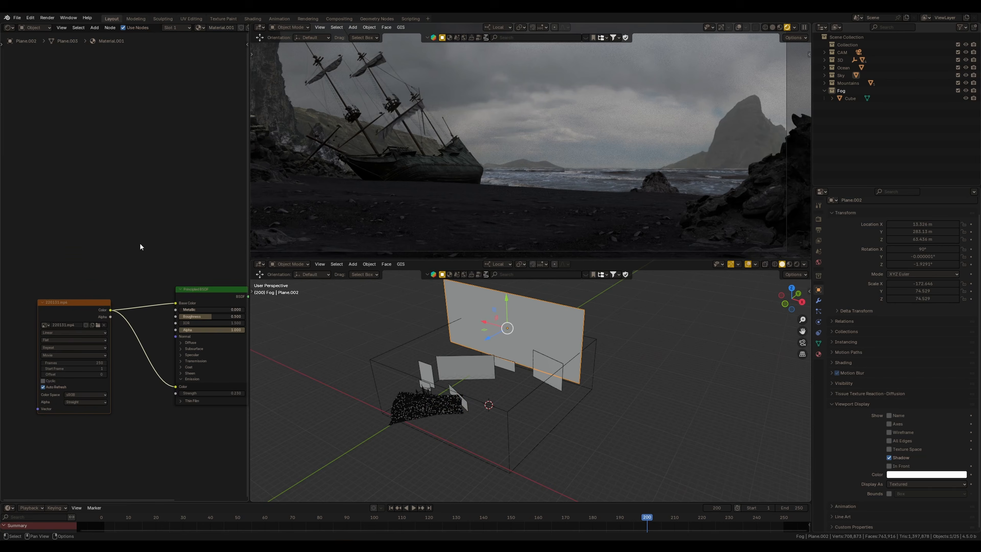
Step: Insert an RGB Curves node after the sky plane's video texture and connect it to both Base Color and Emission Color
{"action": "key", "text": "shift+a"}
{"action": "key", "text": "shift+a"}
{"action": "type", "text": "rgb"}
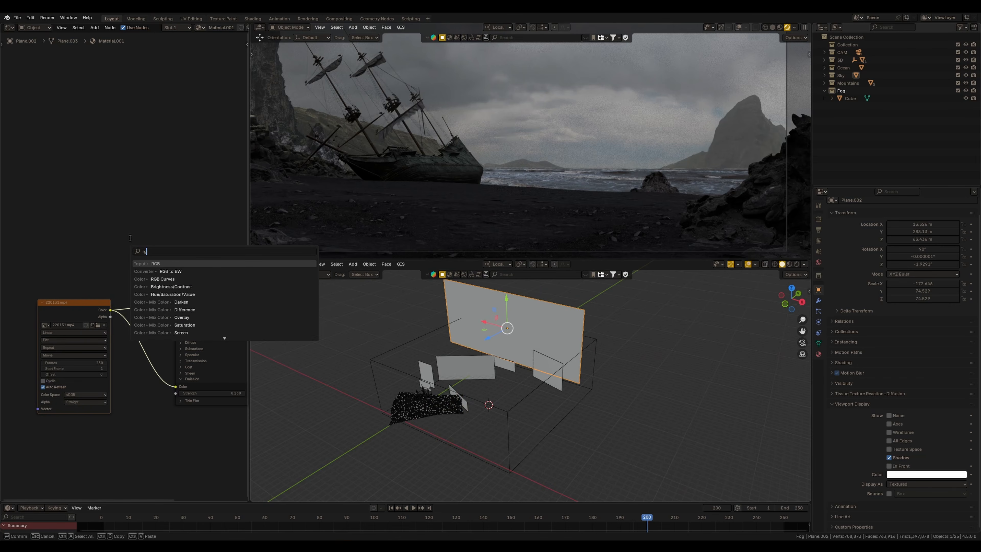
{"action": "key", "text": "Down"}
{"action": "key", "text": "Down"}
{"action": "key", "text": "Return"}
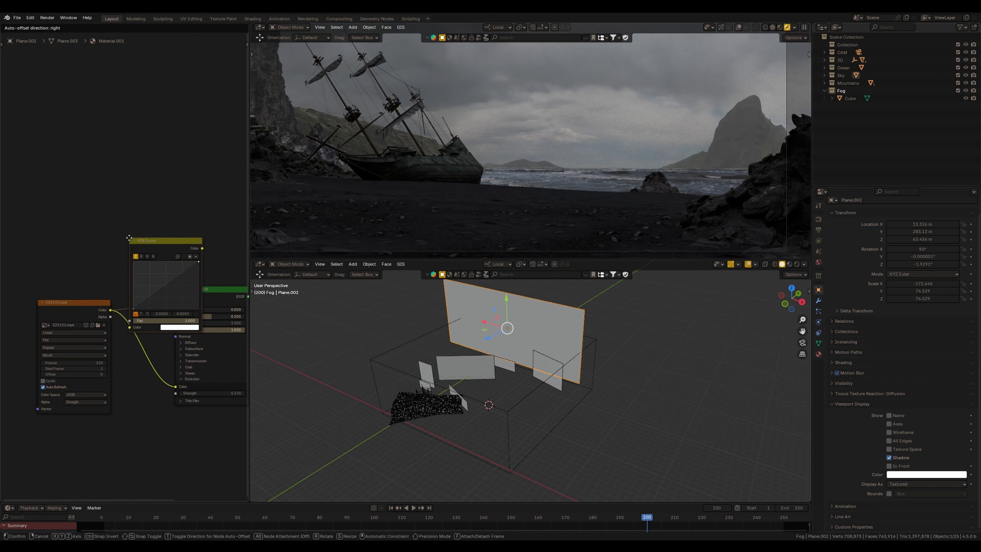
{"action": "left_click", "coordinate": [176, 315]}
{"action": "middle_click_drag", "start_coordinate": [176, 315], "coordinate": [123, 310]}
{"action": "left_click_drag", "start_coordinate": [143, 272], "coordinate": [155, 381]}
{"action": "middle_click_drag", "start_coordinate": [144, 365], "coordinate": [195, 354]}
{"action": "scroll", "coordinate": [306, 234], "scroll_direction": "down", "scroll_amount": 3}
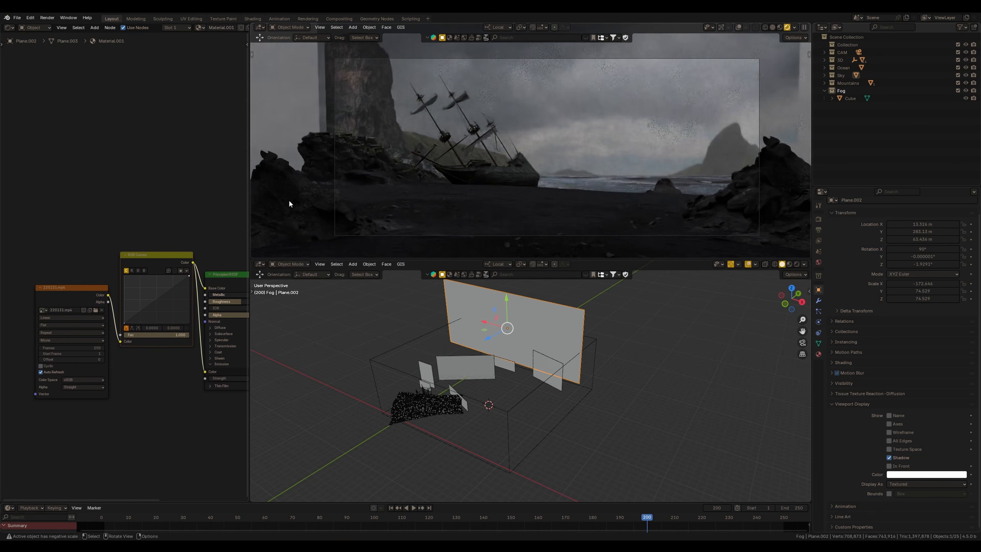
Step: Pull the sky's RGB curve down to darken the clouds, and lower the sky plane to about 60.8 m in Z
{"action": "left_click_drag", "start_coordinate": [143, 314], "coordinate": [145, 317]}
{"action": "middle_click_drag", "start_coordinate": [483, 340], "coordinate": [488, 367], "text": "shift"}
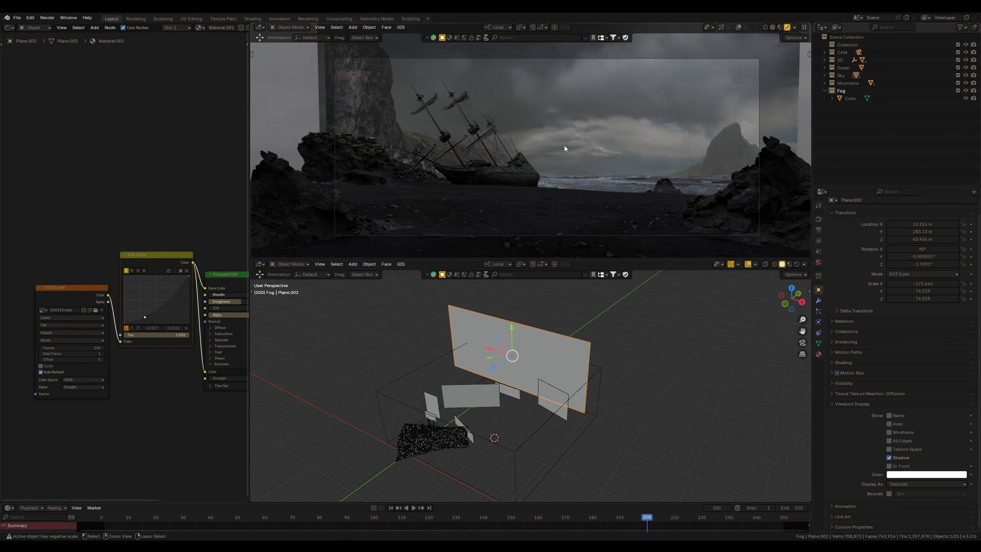
{"action": "scroll", "coordinate": [567, 155], "scroll_direction": "down", "scroll_amount": 2}
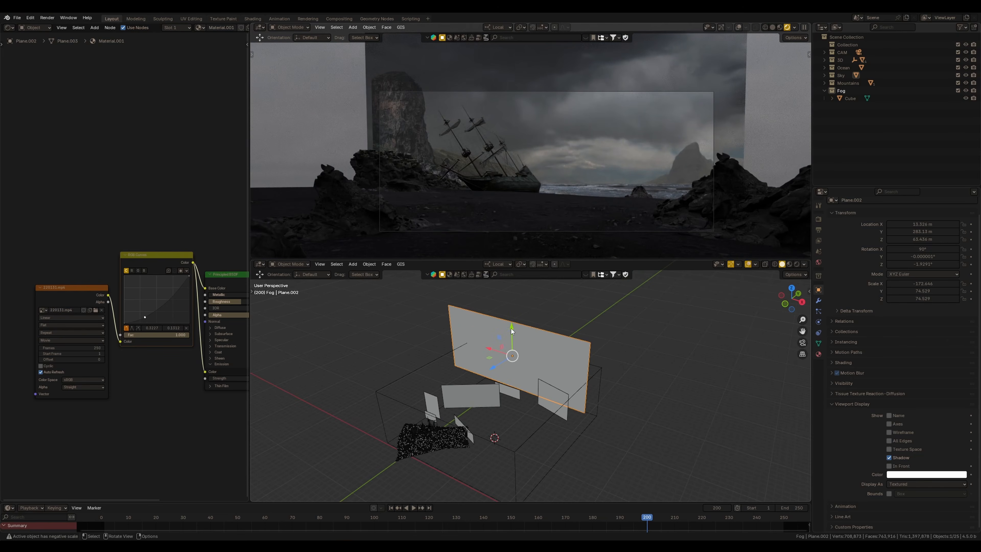
{"action": "left_click_drag", "start_coordinate": [511, 336], "coordinate": [512, 339]}
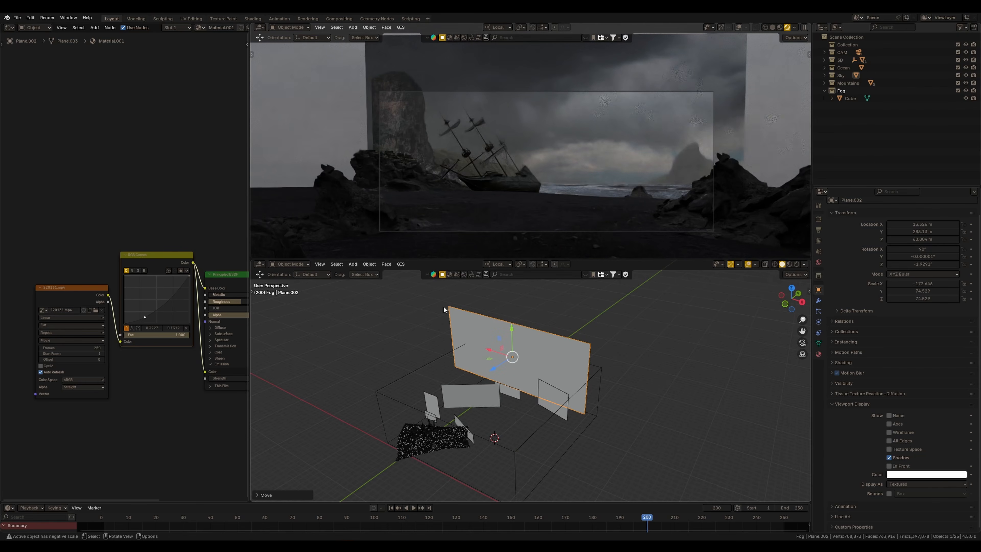
Step: Adjust the green channel of the sky's RGB Curves slightly, and move the combined curve's point to about 0.377, 0.138
{"action": "scroll", "coordinate": [185, 282], "scroll_direction": "up", "scroll_amount": 2}
{"action": "middle_click_drag", "start_coordinate": [185, 279], "coordinate": [160, 275]}
{"action": "left_click", "coordinate": [111, 269]}
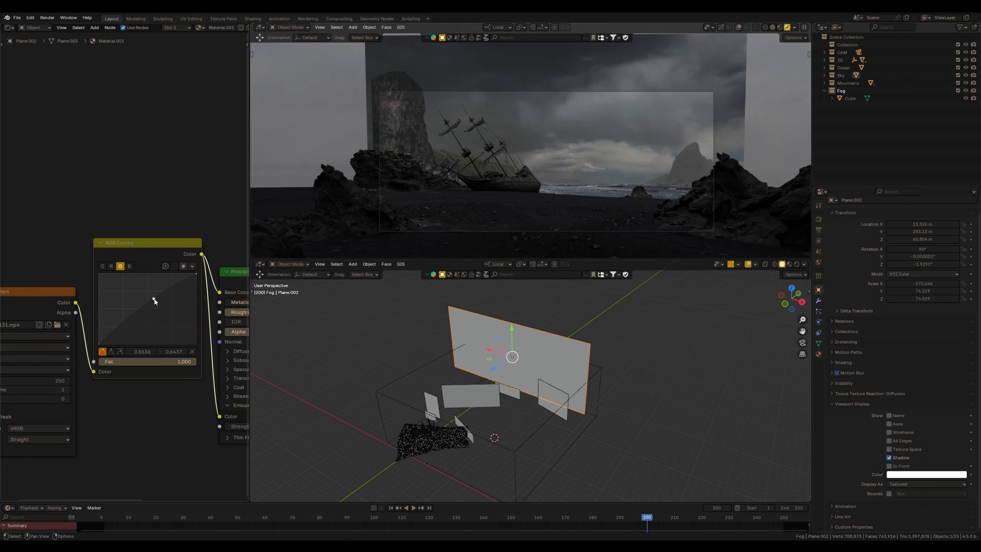
{"action": "left_click_drag", "start_coordinate": [154, 299], "coordinate": [155, 301]}
{"action": "left_click_drag", "start_coordinate": [133, 332], "coordinate": [135, 332]}
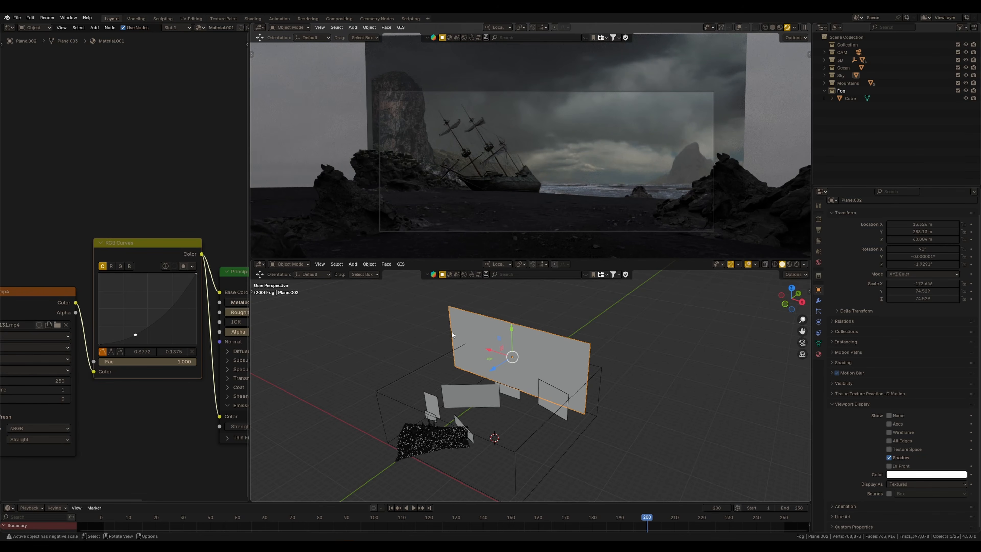
Step: Lower the sky plane further to about 51 m in Z and deselect it
{"action": "middle_click_drag", "start_coordinate": [496, 342], "coordinate": [506, 343]}
{"action": "left_click_drag", "start_coordinate": [511, 343], "coordinate": [512, 346]}
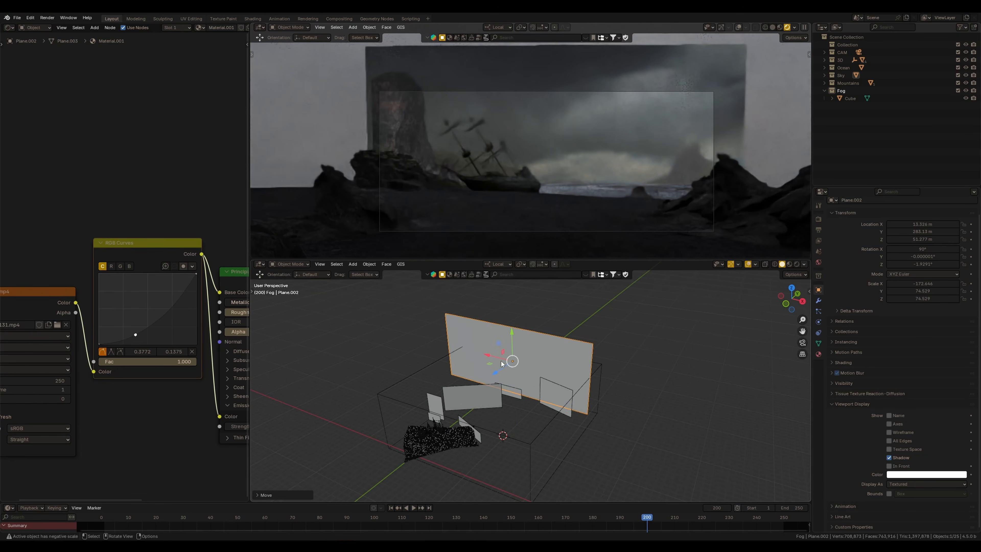
{"action": "left_click", "coordinate": [678, 346]}
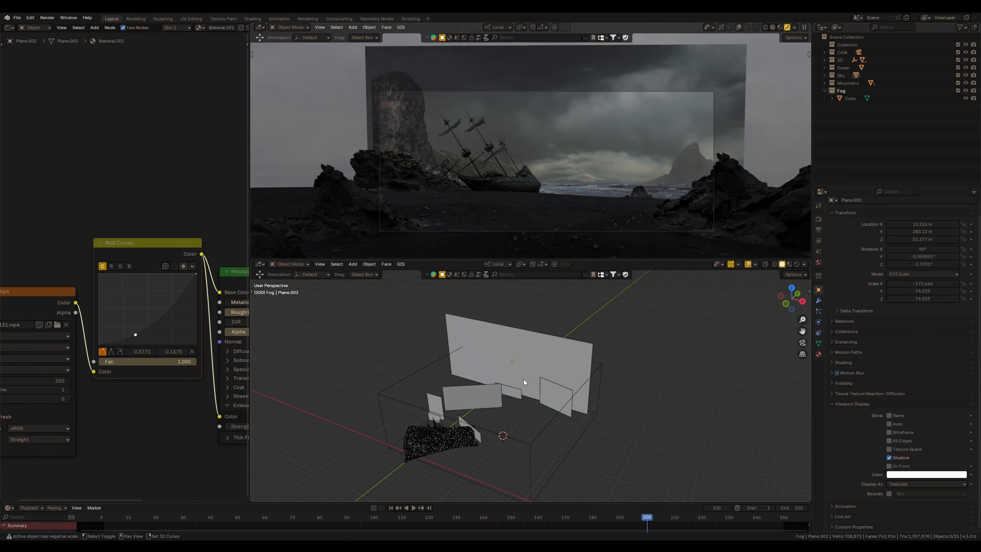
Step: Select the ocean plane and set its Hue/Saturation/Value node to Saturation 0.580 and Value 0.750
{"action": "middle_click_drag", "start_coordinate": [523, 379], "coordinate": [548, 323]}
{"action": "scroll", "coordinate": [591, 175], "scroll_direction": "up", "scroll_amount": 3}
{"action": "scroll", "coordinate": [573, 168], "scroll_direction": "down", "scroll_amount": 2}
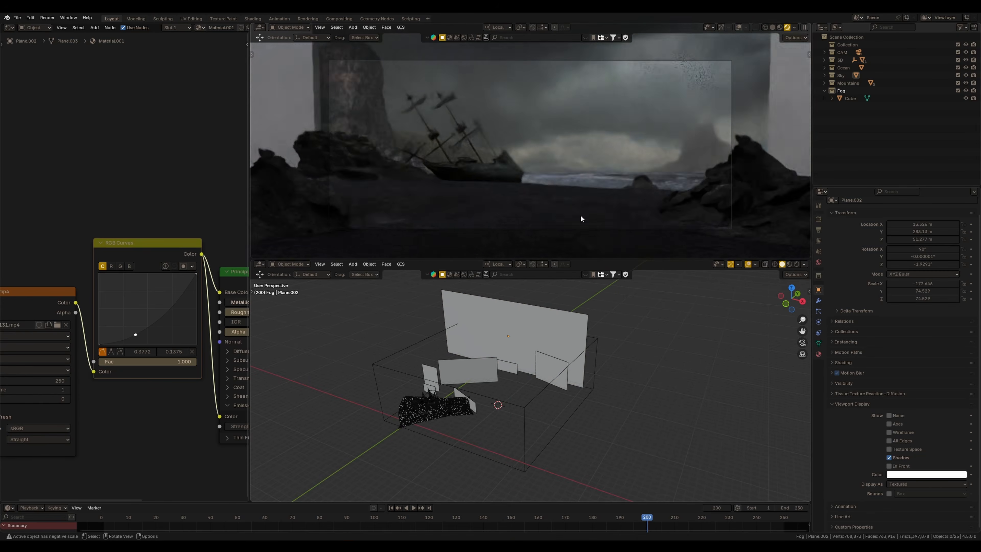
{"action": "scroll", "coordinate": [574, 207], "scroll_direction": "down", "scroll_amount": 1}
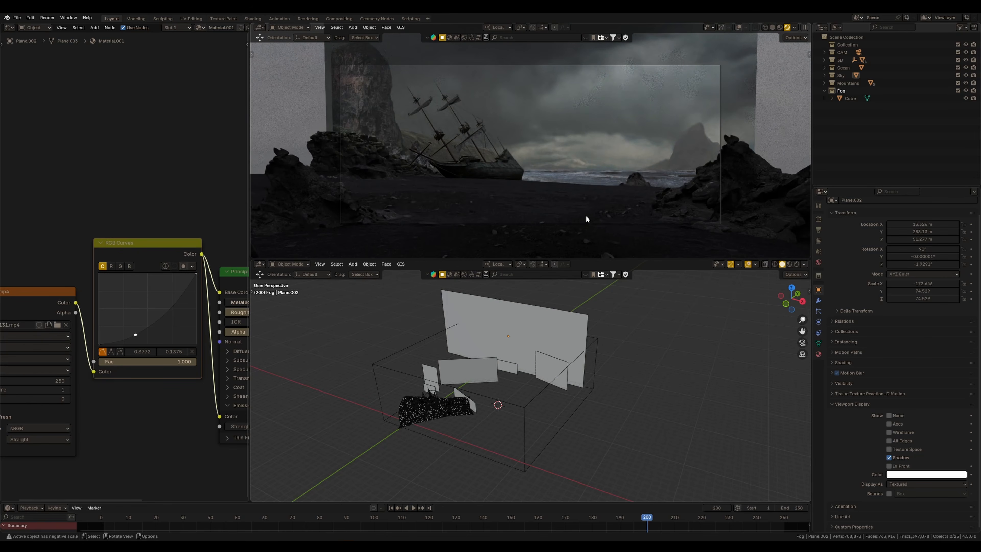
{"action": "scroll", "coordinate": [626, 221], "scroll_direction": "up", "scroll_amount": 1}
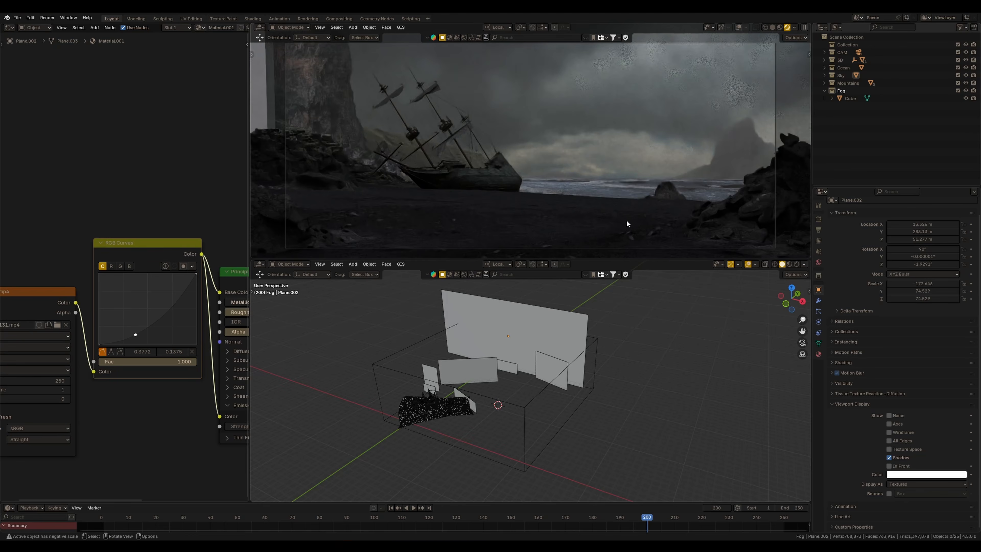
{"action": "left_click", "coordinate": [472, 410]}
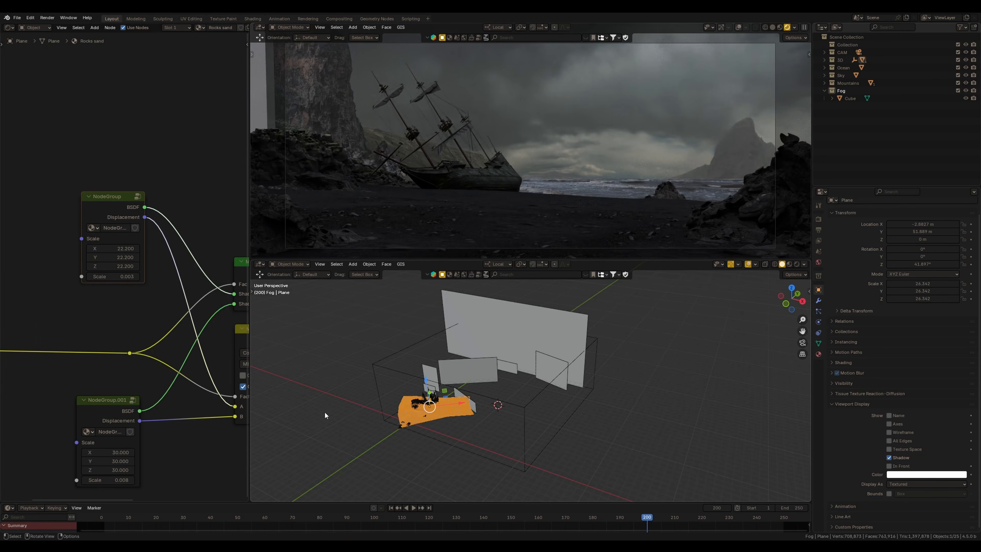
{"action": "left_click", "coordinate": [475, 409]}
{"action": "middle_click_drag", "start_coordinate": [88, 330], "coordinate": [202, 363]}
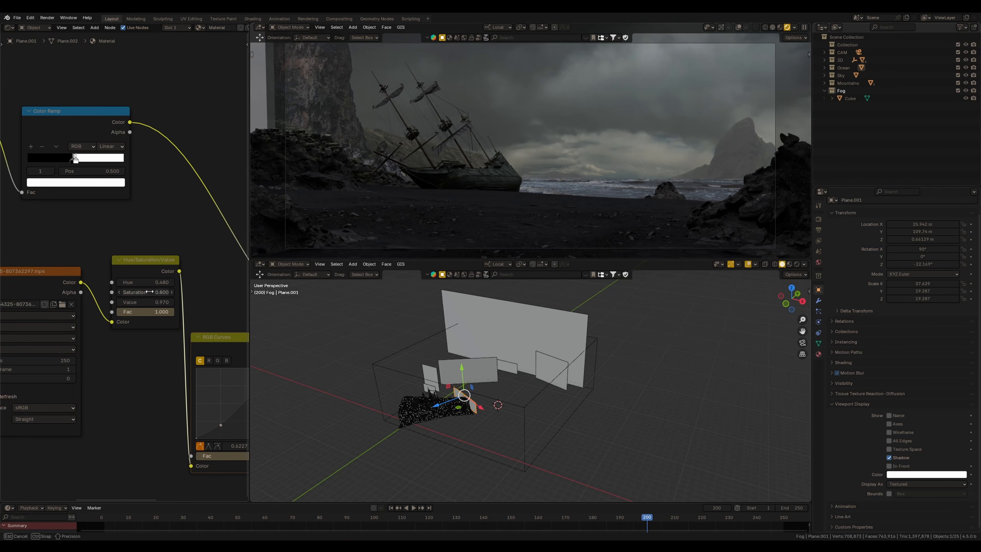
{"action": "left_click_drag", "start_coordinate": [141, 292], "coordinate": [149, 301]}
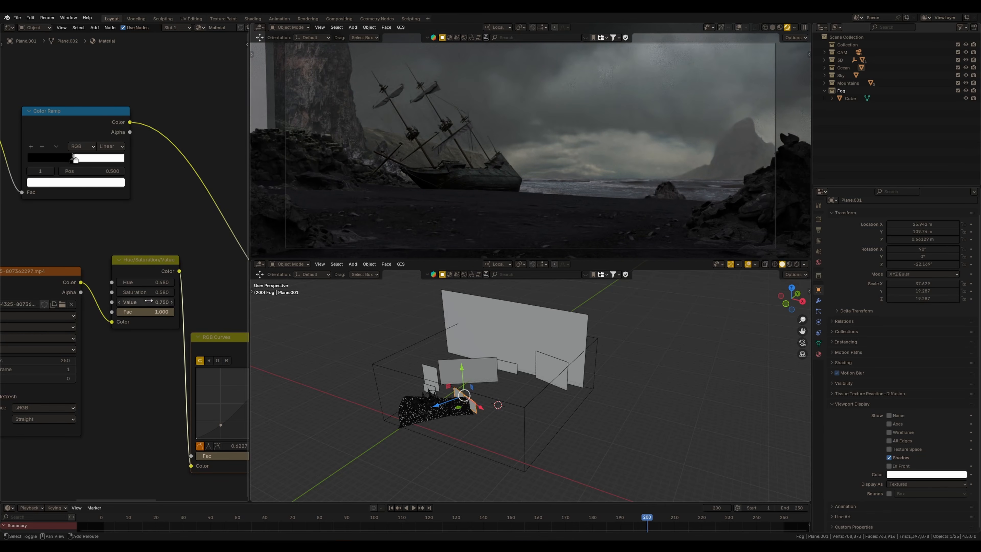
{"action": "middle_click_drag", "start_coordinate": [210, 344], "coordinate": [163, 341]}
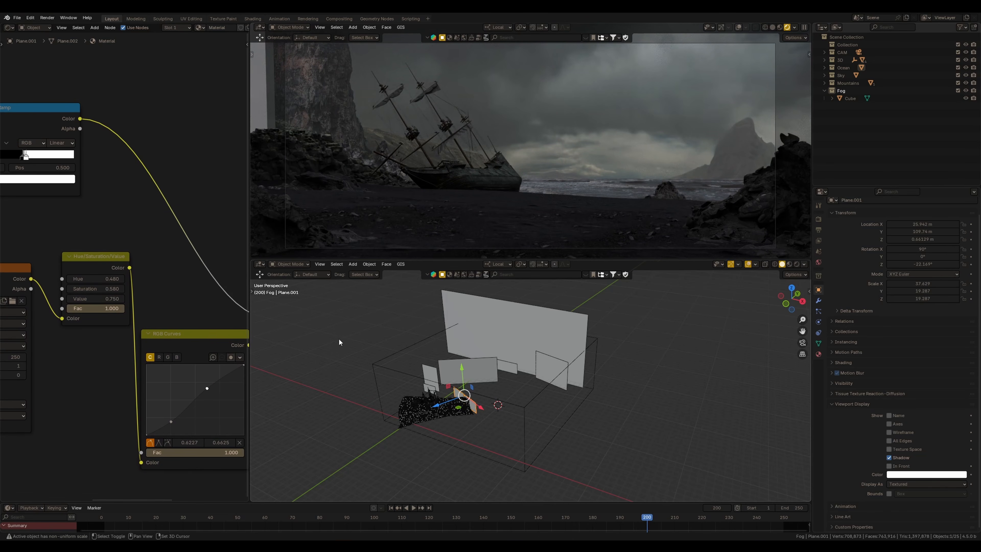
Step: Darken the small rock plane behind the ship with a Value of 0.160 and fine-tune its Hue/Saturation/Value node
{"action": "scroll", "coordinate": [338, 338], "scroll_direction": "up", "scroll_amount": 6}
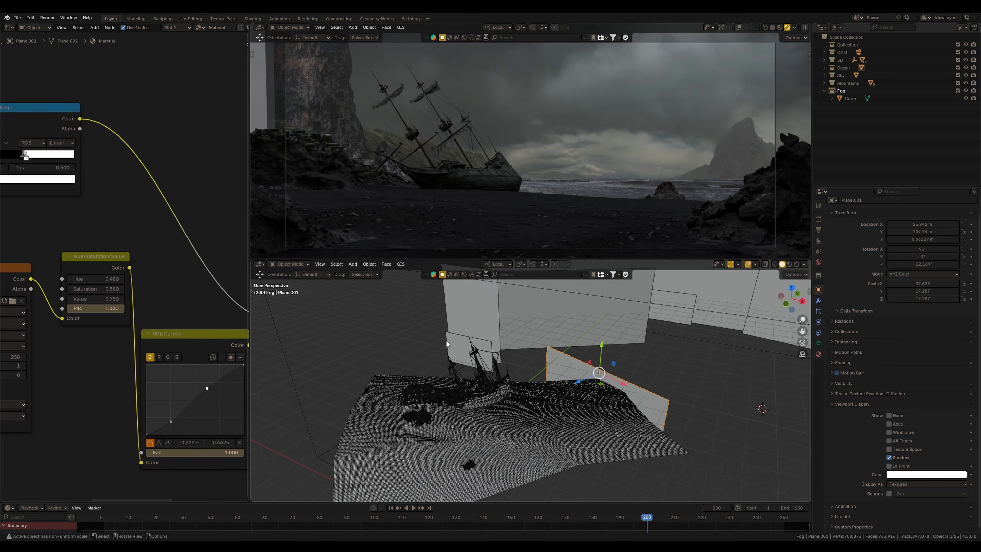
{"action": "middle_click_drag", "start_coordinate": [378, 161], "coordinate": [409, 201], "text": "shift"}
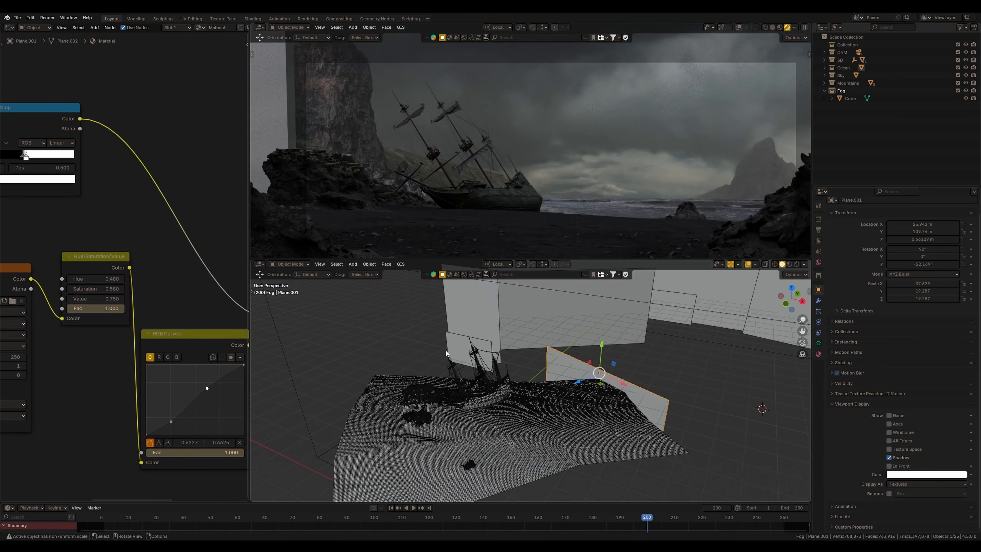
{"action": "left_click", "coordinate": [459, 348]}
{"action": "scroll", "coordinate": [188, 289], "scroll_direction": "down", "scroll_amount": 3}
{"action": "middle_click_drag", "start_coordinate": [188, 289], "coordinate": [182, 372]}
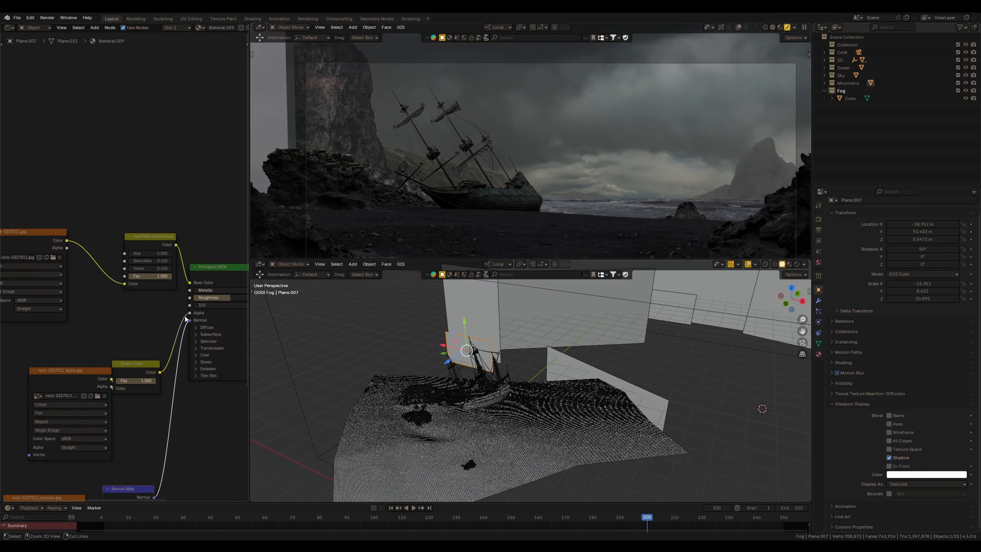
{"action": "scroll", "coordinate": [176, 269], "scroll_direction": "up", "scroll_amount": 4}
{"action": "left_click_drag", "start_coordinate": [176, 269], "coordinate": [154, 269]}
{"action": "scroll", "coordinate": [466, 178], "scroll_direction": "up", "scroll_amount": 4}
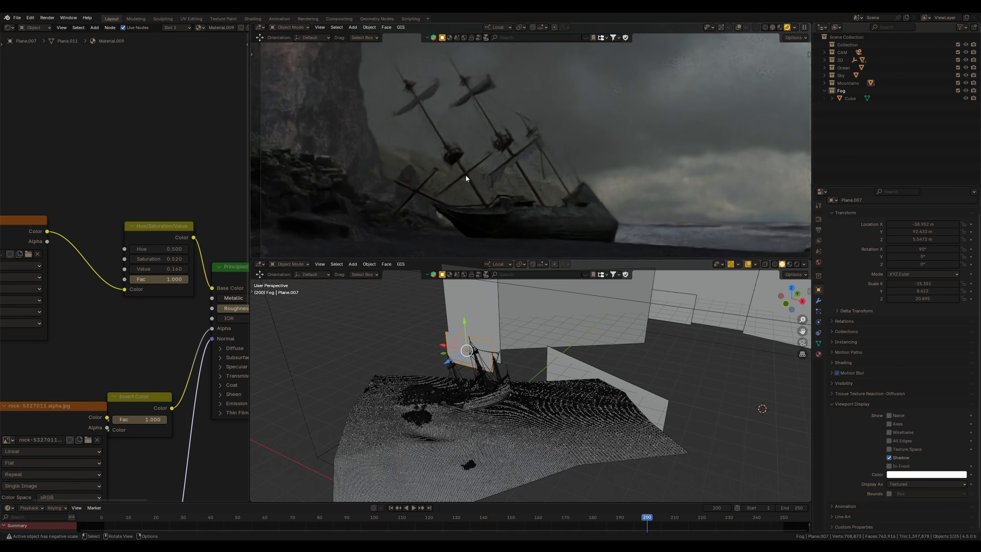
{"action": "middle_click_drag", "start_coordinate": [226, 232], "coordinate": [223, 258]}
{"action": "left_click_drag", "start_coordinate": [167, 291], "coordinate": [162, 292]}
Step: Select the tall cliff plane and reduce its Hue/Saturation/Value node's Value, with Saturation at 0.570
{"action": "middle_click_drag", "start_coordinate": [178, 321], "coordinate": [225, 304]}
{"action": "left_click", "coordinate": [463, 308]}
{"action": "left_click_drag", "start_coordinate": [148, 305], "coordinate": [120, 300]}
{"action": "scroll", "coordinate": [136, 287], "scroll_direction": "down", "scroll_amount": 3}
{"action": "middle_click_drag", "start_coordinate": [345, 124], "coordinate": [361, 193], "text": "shift"}
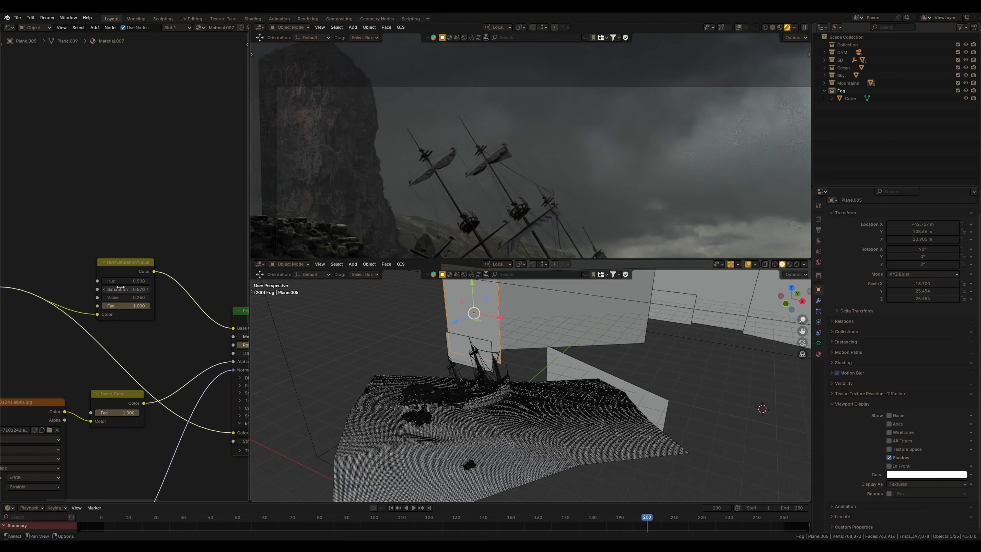
{"action": "middle_click_drag", "start_coordinate": [398, 160], "coordinate": [391, 123], "text": "shift"}
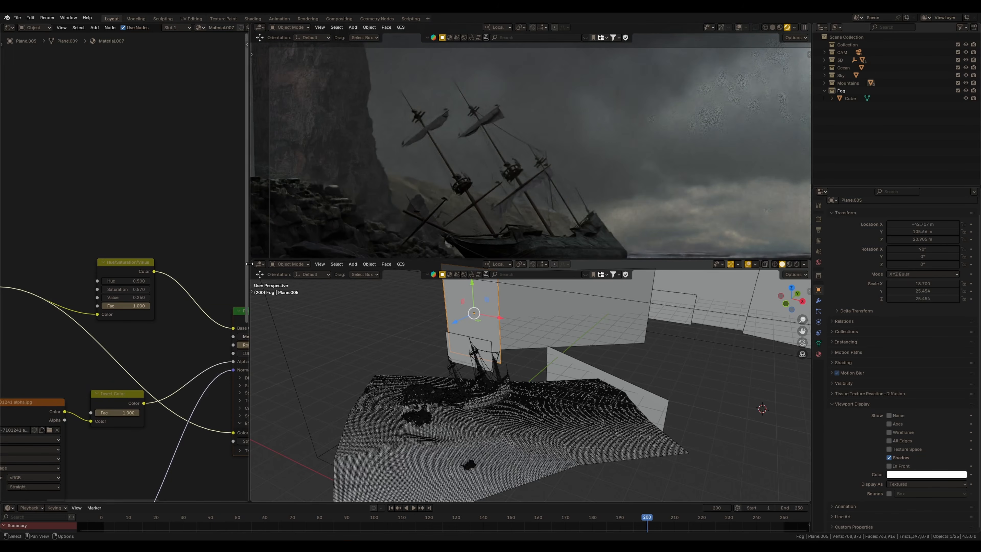
Step: Select the wide mountain plane behind the cliff and slightly reduce its Hue/Saturation/Value node's Value
{"action": "middle_click_drag", "start_coordinate": [247, 305], "coordinate": [159, 297]}
{"action": "left_click", "coordinate": [552, 326]}
{"action": "middle_click_drag", "start_coordinate": [103, 282], "coordinate": [107, 300]}
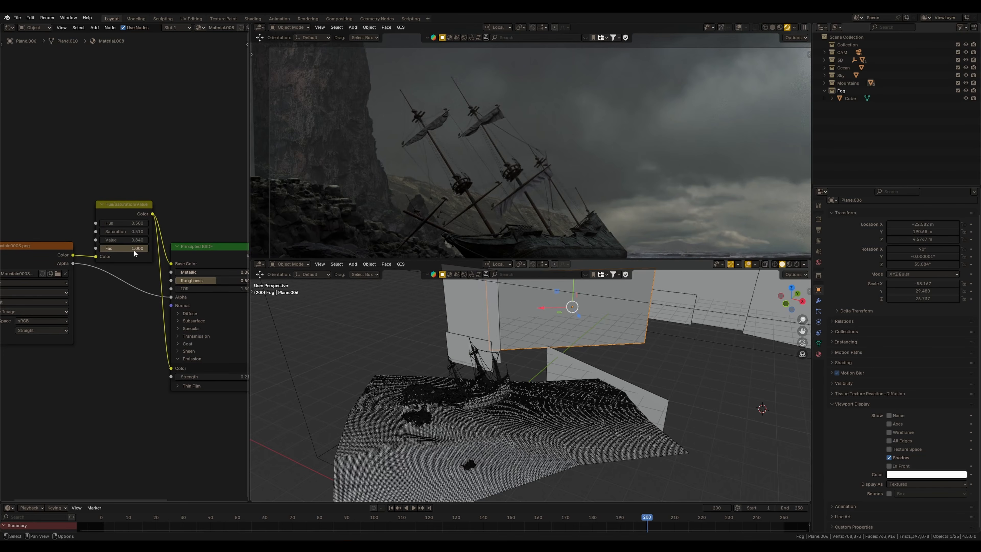
{"action": "left_click_drag", "start_coordinate": [125, 238], "coordinate": [117, 239]}
{"action": "scroll", "coordinate": [125, 265], "scroll_direction": "down", "scroll_amount": 3}
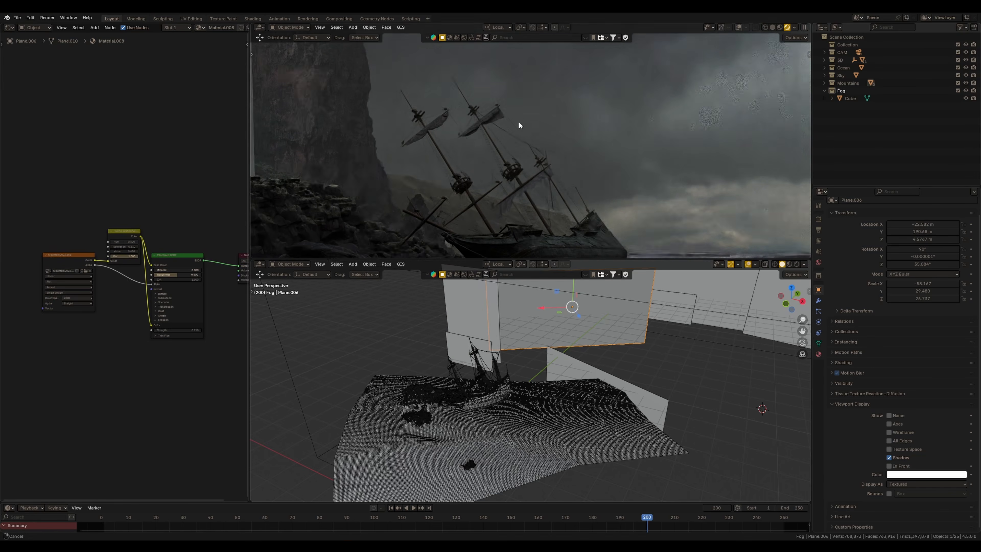
{"action": "key", "text": "Home"}
{"action": "scroll", "coordinate": [540, 191], "scroll_direction": "down", "scroll_amount": 3}
{"action": "scroll", "coordinate": [576, 199], "scroll_direction": "up", "scroll_amount": 1}
{"action": "scroll", "coordinate": [564, 182], "scroll_direction": "up", "scroll_amount": 1}
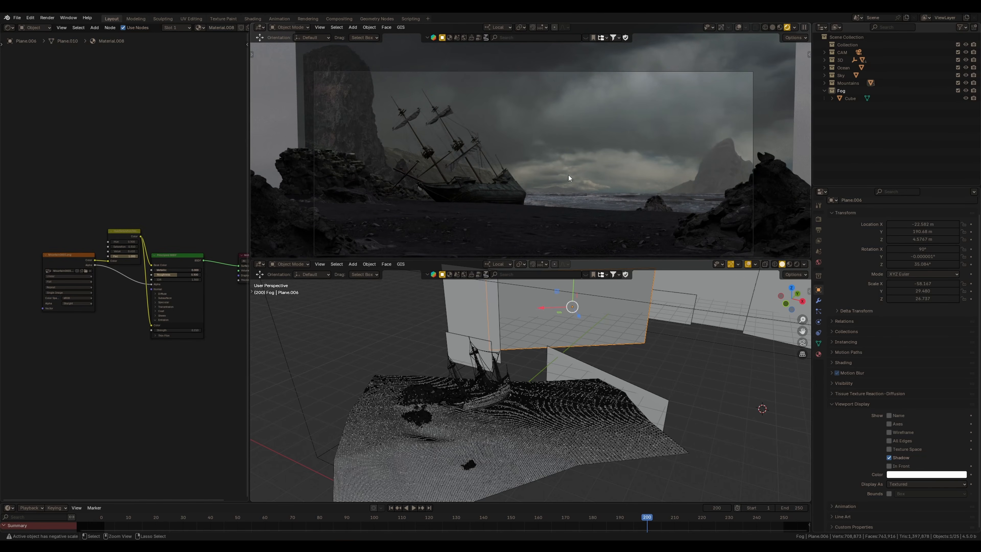
{"action": "scroll", "coordinate": [569, 178], "scroll_direction": "down", "scroll_amount": 1}
Step: Select the fog cube and darken its Principled Volume Color to a mid grey
{"action": "left_click", "coordinate": [291, 387]}
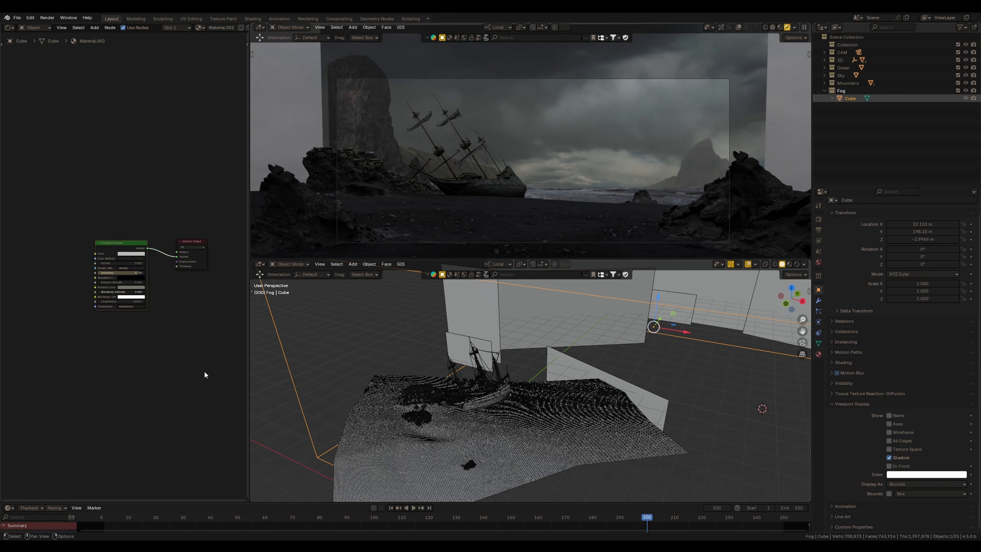
{"action": "key", "text": "Home"}
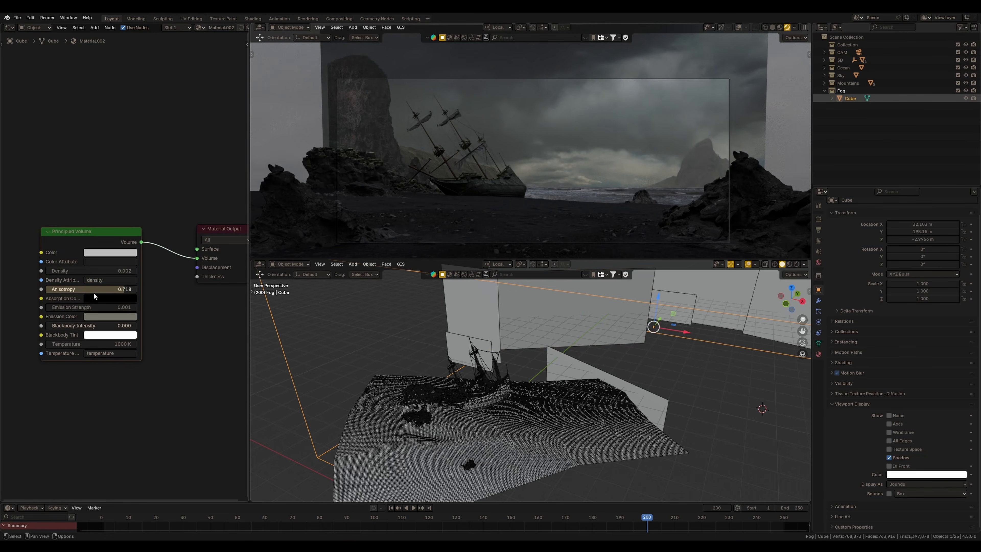
{"action": "left_click", "coordinate": [111, 255]}
{"action": "left_click_drag", "start_coordinate": [159, 161], "coordinate": [159, 156]}
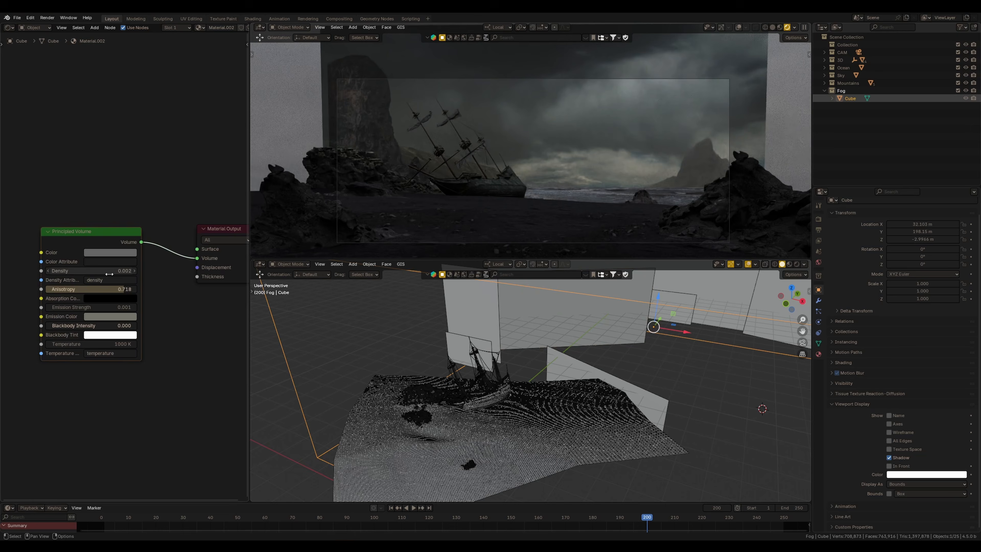
Step: Set the fog cube's Principled Volume Emission Strength to 0.01
{"action": "left_click", "coordinate": [89, 307]}
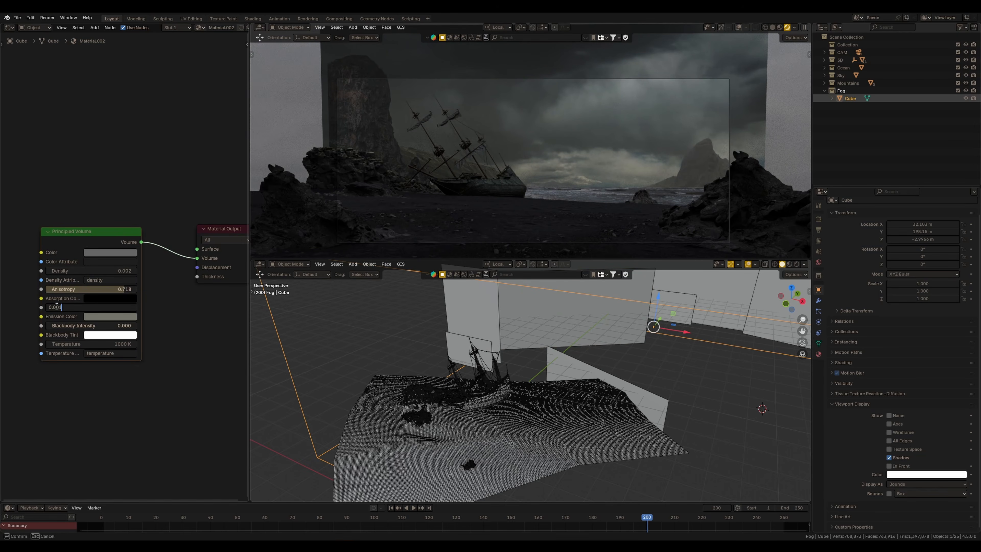
{"action": "key", "text": "Return"}
{"action": "left_click", "coordinate": [80, 309]}
{"action": "type", "text": "0.01"}
{"action": "key", "text": "Return"}
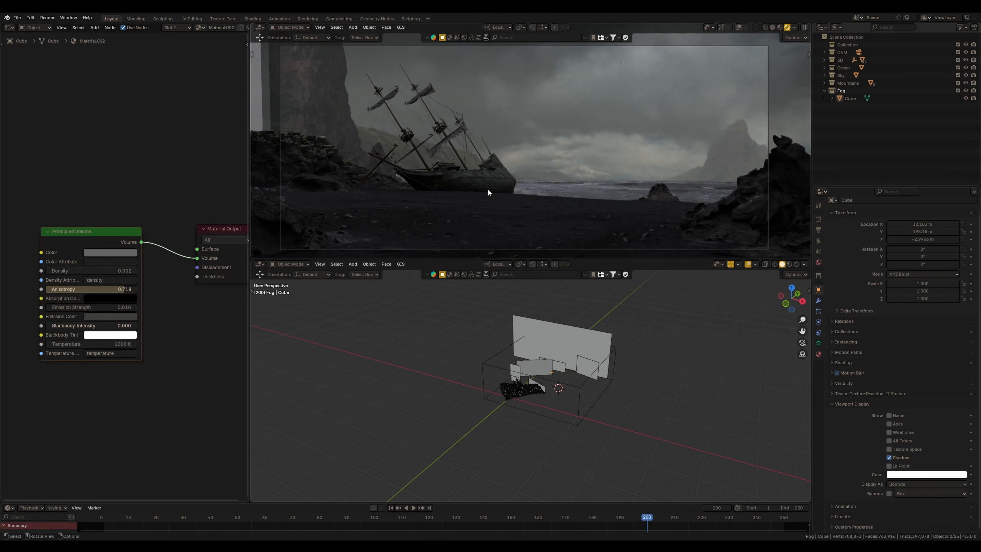
Step: Switch the node editor to the Compositor, add a reroute before the Composite and Viewer nodes, and move Render Layers away from it
{"action": "left_click", "coordinate": [9, 27]}
{"action": "left_click", "coordinate": [27, 83]}
{"action": "middle_click_drag", "start_coordinate": [110, 299], "coordinate": [168, 270]}
{"action": "scroll", "coordinate": [127, 269], "scroll_direction": "down", "scroll_amount": 5}
{"action": "left_click_drag", "start_coordinate": [95, 251], "coordinate": [46, 263]}
{"action": "right_click_drag", "start_coordinate": [139, 229], "coordinate": [142, 276], "text": "shift"}
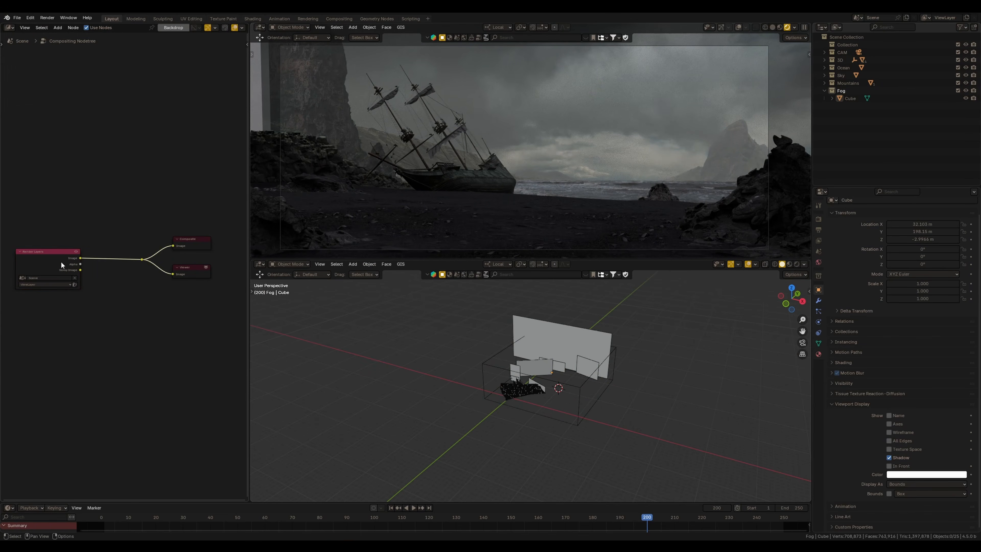
{"action": "left_click_drag", "start_coordinate": [60, 262], "coordinate": [36, 262]}
{"action": "middle_click_drag", "start_coordinate": [95, 275], "coordinate": [196, 275]}
{"action": "left_click_drag", "start_coordinate": [123, 262], "coordinate": [77, 265]}
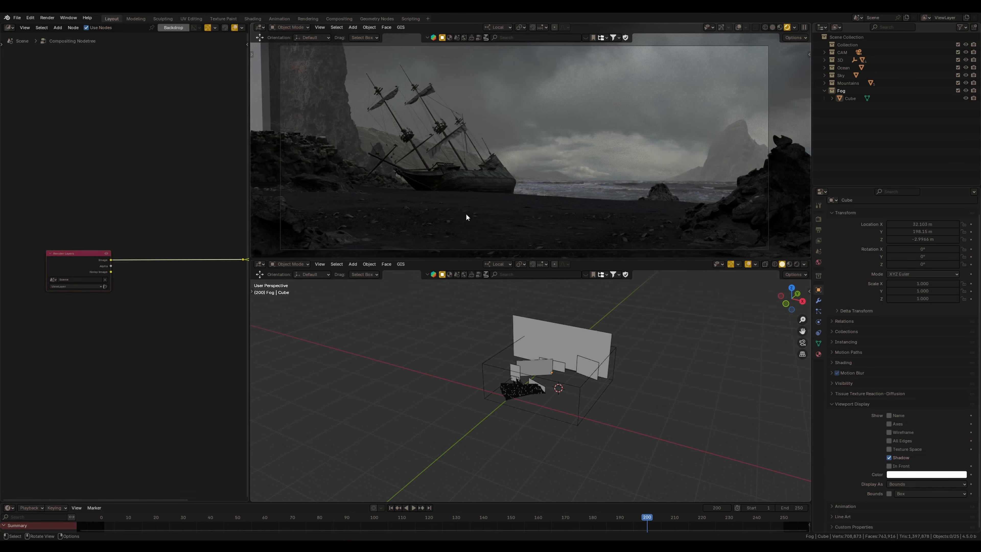
Step: Add a Color Balance node on the link between Render Layers and the reroute
{"action": "key", "text": "shift+a"}
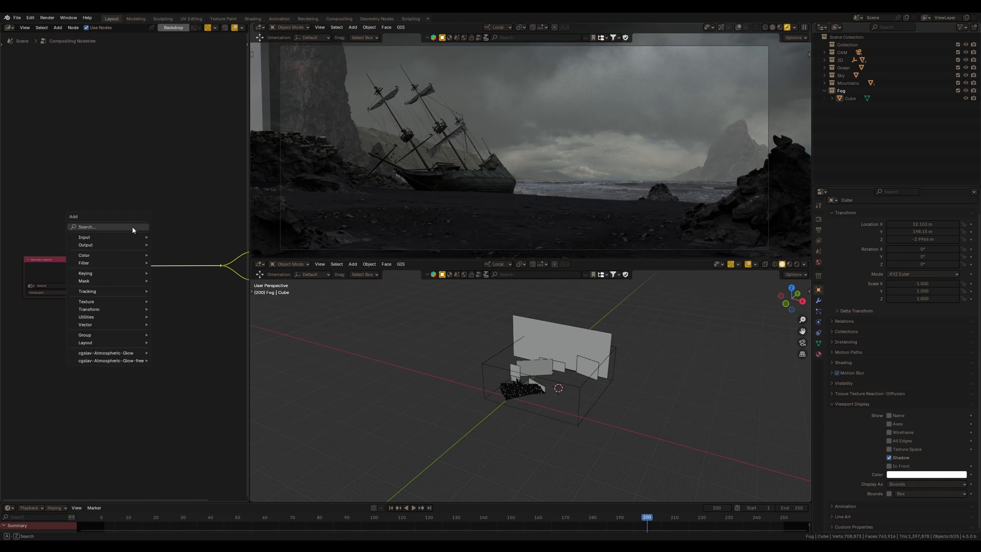
{"action": "left_click", "coordinate": [132, 226]}
{"action": "type", "text": "color"}
{"action": "scroll", "coordinate": [141, 214], "scroll_direction": "down", "scroll_amount": 9}
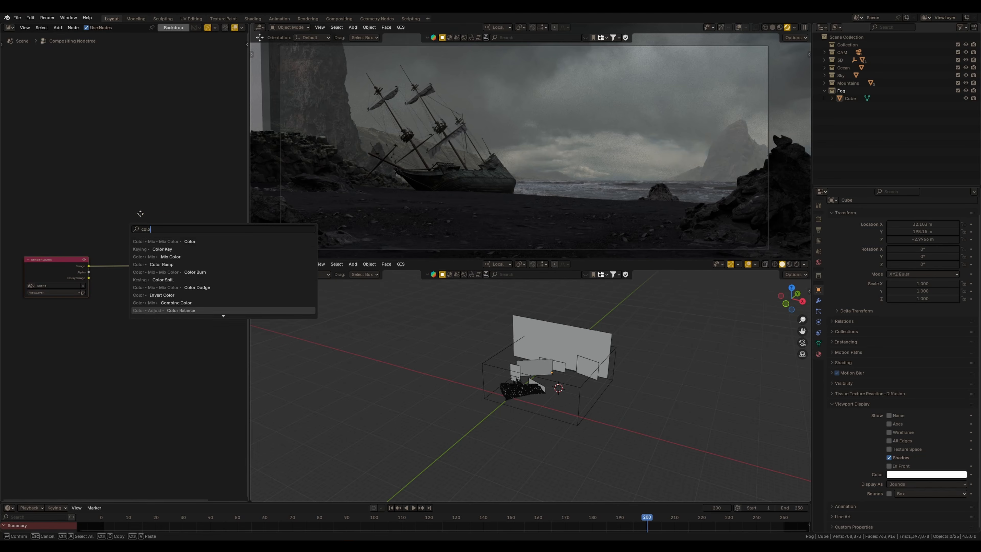
{"action": "key", "text": "Return"}
{"action": "left_click", "coordinate": [115, 241]}
Step: Tint the Color Balance node's Gamma slightly green and set Lift to -0.017 and Gain to 1.081
{"action": "scroll", "coordinate": [125, 267], "scroll_direction": "up", "scroll_amount": 4}
{"action": "left_click", "coordinate": [158, 328]}
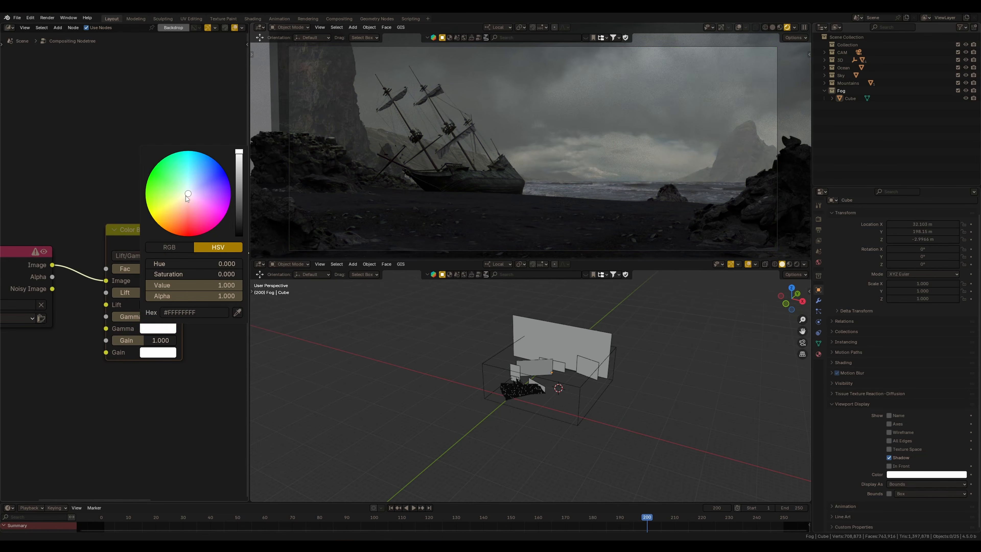
{"action": "left_click_drag", "start_coordinate": [187, 193], "coordinate": [187, 192]}
{"action": "left_click_drag", "start_coordinate": [181, 264], "coordinate": [124, 293]}
{"action": "mouse_move", "coordinate": [140, 343]}
{"action": "left_mouse_down"}
{"action": "mouse_move", "coordinate": [184, 346]}
{"action": "mouse_move", "coordinate": [139, 337]}
{"action": "left_mouse_up"}
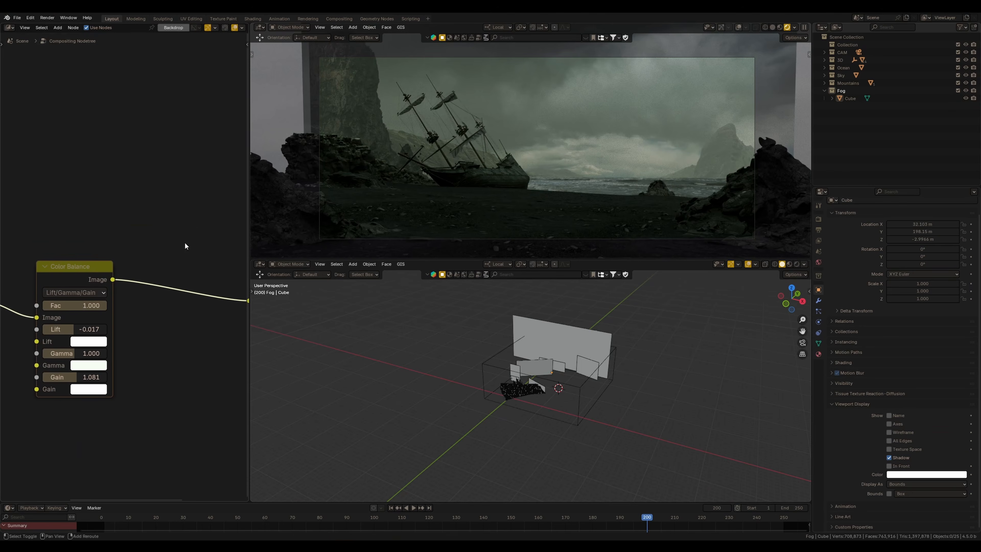
Step: Add a Lens Distortion node on the link after the Color Balance node
{"action": "key", "text": "shift+a"}
{"action": "type", "text": "le"}
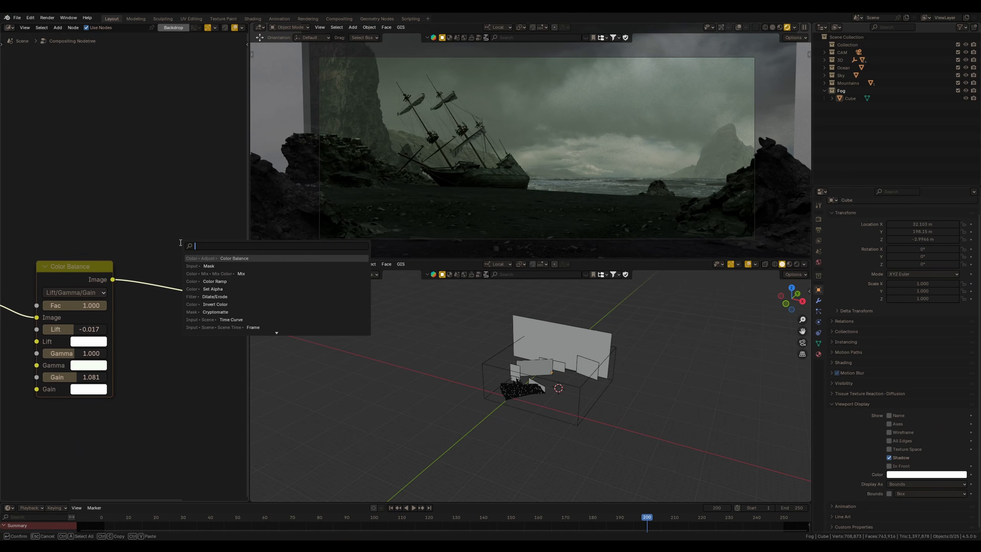
{"action": "type", "text": "n"}
{"action": "key", "text": "Return"}
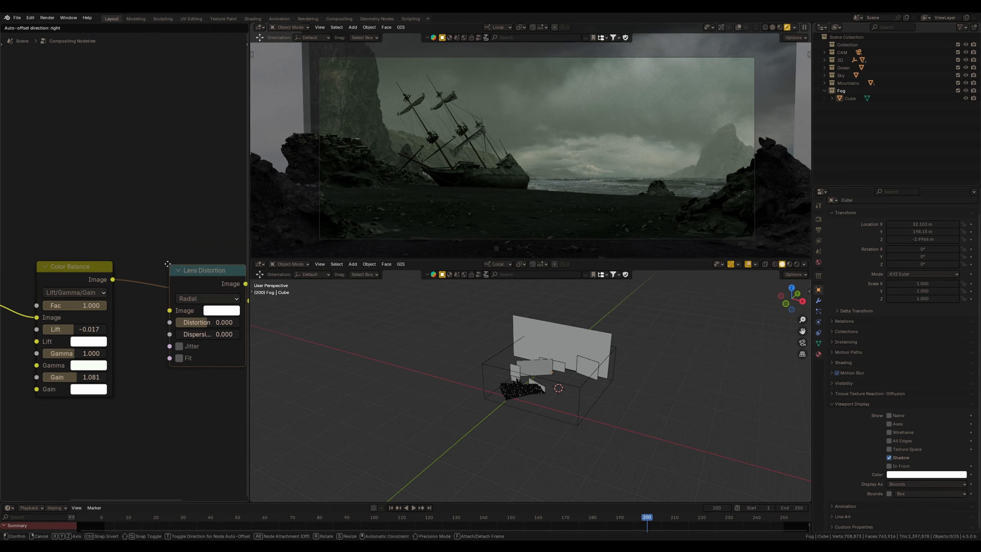
{"action": "left_click", "coordinate": [132, 286]}
Step: Set the Lens Distortion node's Distortion to 0.060 and enable Fit
{"action": "scroll", "coordinate": [132, 286], "scroll_direction": "up", "scroll_amount": 1}
{"action": "left_click_drag", "start_coordinate": [157, 321], "coordinate": [129, 326]}
{"action": "left_click", "coordinate": [129, 324]}
{"action": "mouse_move", "coordinate": [129, 323]}
{"action": "left_mouse_down"}
{"action": "mouse_move", "coordinate": [144, 320]}
{"action": "mouse_move", "coordinate": [127, 325]}
{"action": "left_mouse_up"}
{"action": "left_click", "coordinate": [136, 331]}
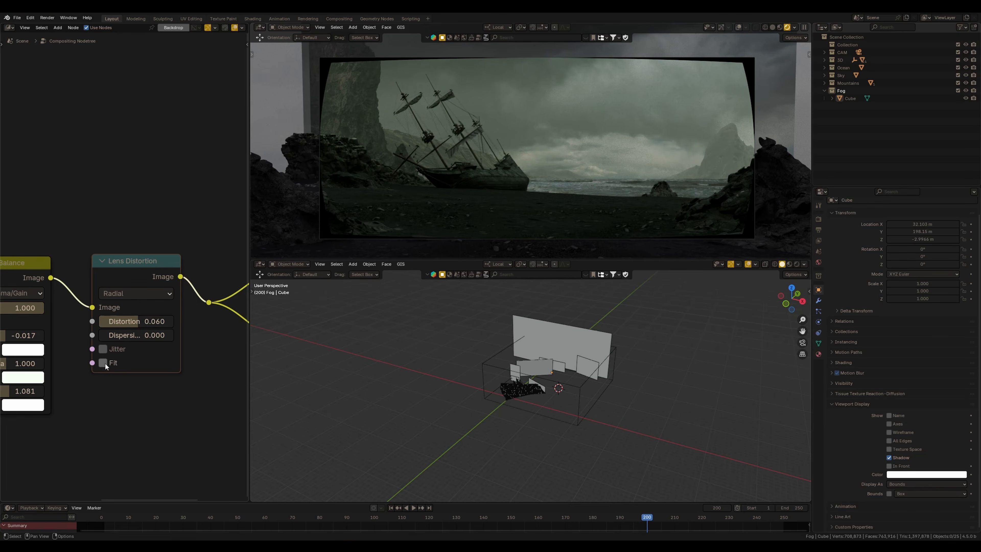
{"action": "left_click", "coordinate": [103, 362]}
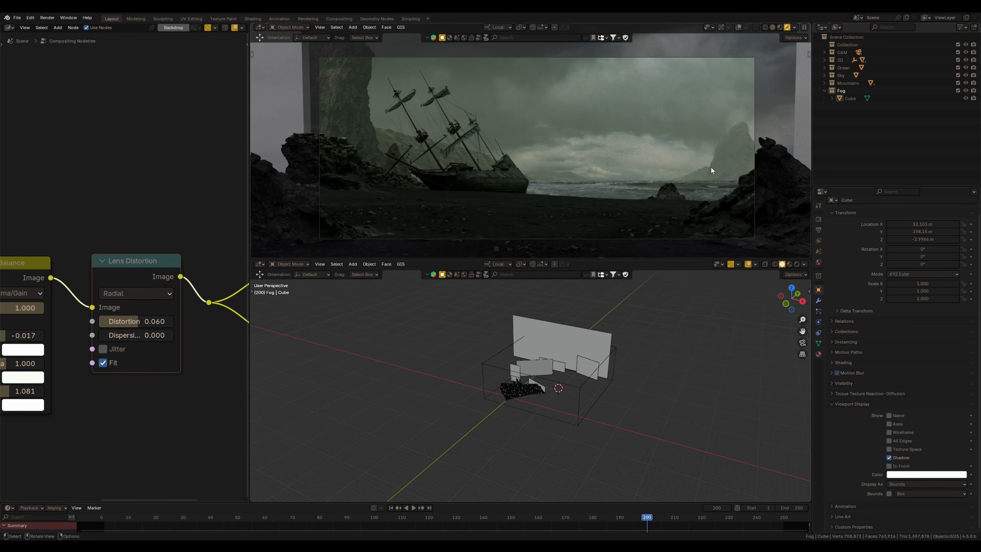
Step: Raise the Lens Distortion node's Dispersion to 0.024, checking the color fringing around the ship and rocks
{"action": "scroll", "coordinate": [123, 340], "scroll_direction": "up", "scroll_amount": 1}
{"action": "middle_click_drag", "start_coordinate": [132, 334], "coordinate": [126, 353]}
{"action": "left_click_drag", "start_coordinate": [126, 353], "coordinate": [155, 353]}
{"action": "scroll", "coordinate": [347, 146], "scroll_direction": "up", "scroll_amount": 3}
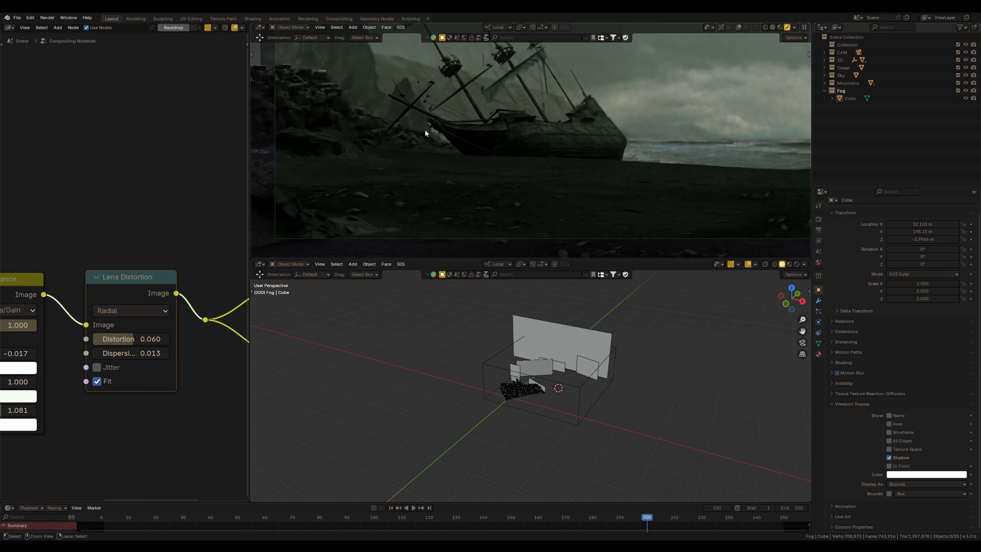
{"action": "scroll", "coordinate": [334, 193], "scroll_direction": "up", "scroll_amount": 4}
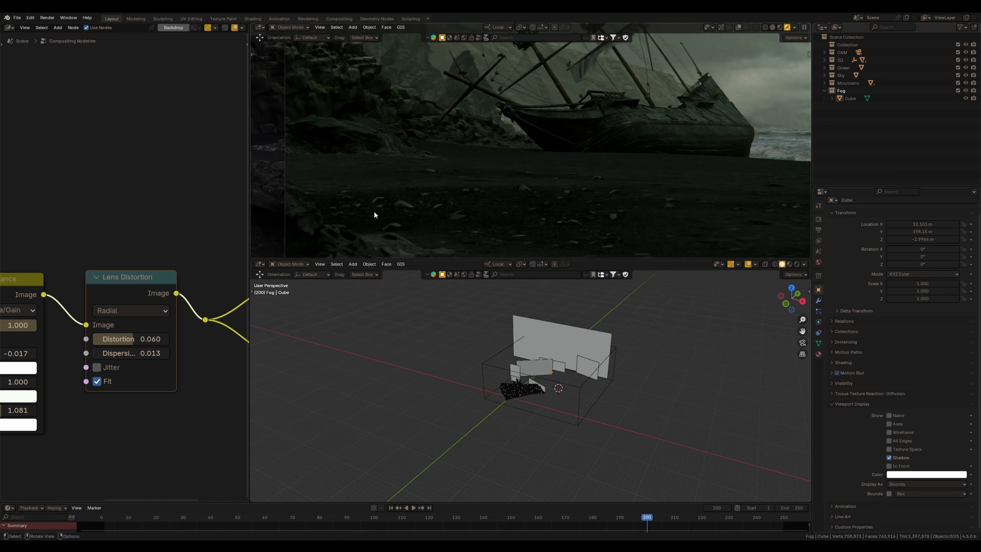
{"action": "middle_click_drag", "start_coordinate": [371, 126], "coordinate": [368, 174], "text": "shift"}
{"action": "scroll", "coordinate": [504, 152], "scroll_direction": "down", "scroll_amount": 3}
{"action": "scroll", "coordinate": [504, 153], "scroll_direction": "up", "scroll_amount": 2}
{"action": "left_click_drag", "start_coordinate": [156, 352], "coordinate": [160, 354]}
{"action": "scroll", "coordinate": [544, 159], "scroll_direction": "down", "scroll_amount": 2}
{"action": "middle_click_drag", "start_coordinate": [543, 160], "coordinate": [615, 186], "text": "shift"}
{"action": "scroll", "coordinate": [616, 186], "scroll_direction": "down", "scroll_amount": 1}
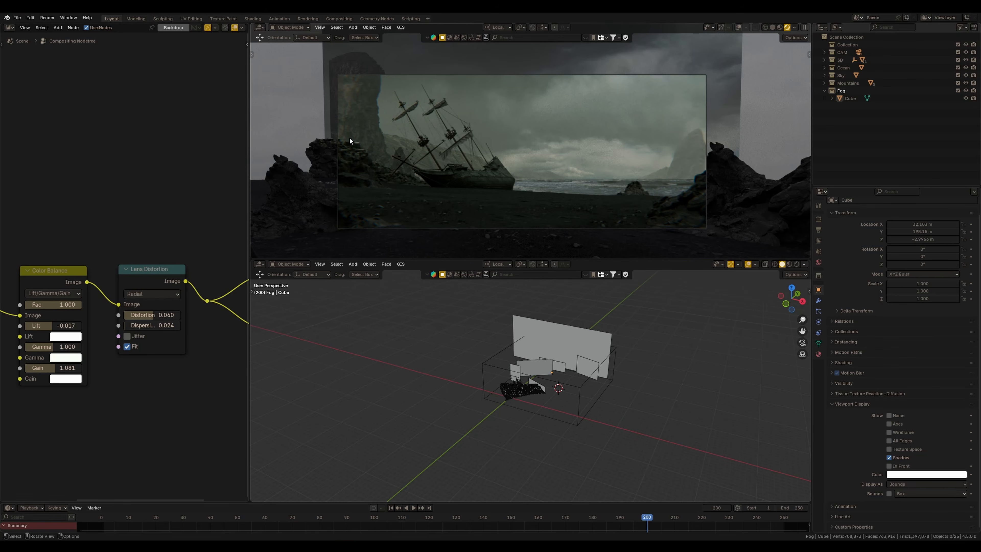
Step: Leave rendered viewport shading, set the output resolution percentage to 50 in the Rendering workspace, and render the current frame
{"action": "left_click", "coordinate": [772, 28]}
{"action": "left_click", "coordinate": [308, 19]}
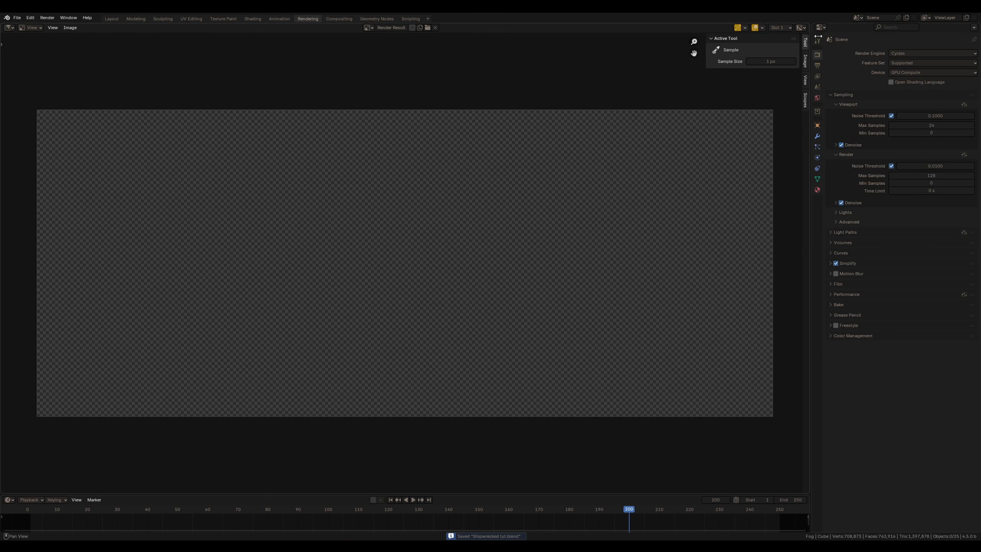
{"action": "left_click", "coordinate": [816, 65]}
{"action": "left_click", "coordinate": [936, 78]}
{"action": "type", "text": "5"}
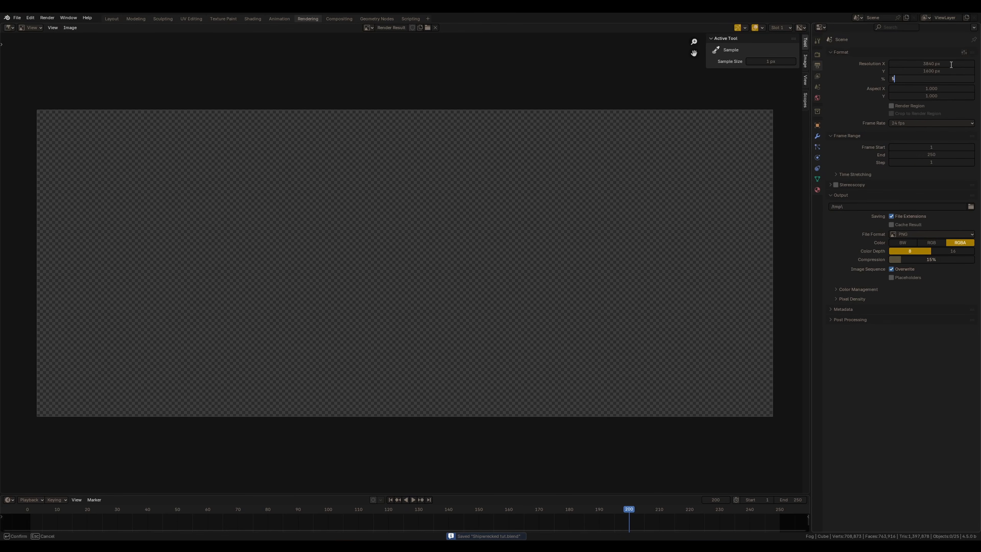
{"action": "type", "text": "0"}
{"action": "key", "text": "Return"}
{"action": "key", "text": "F12"}
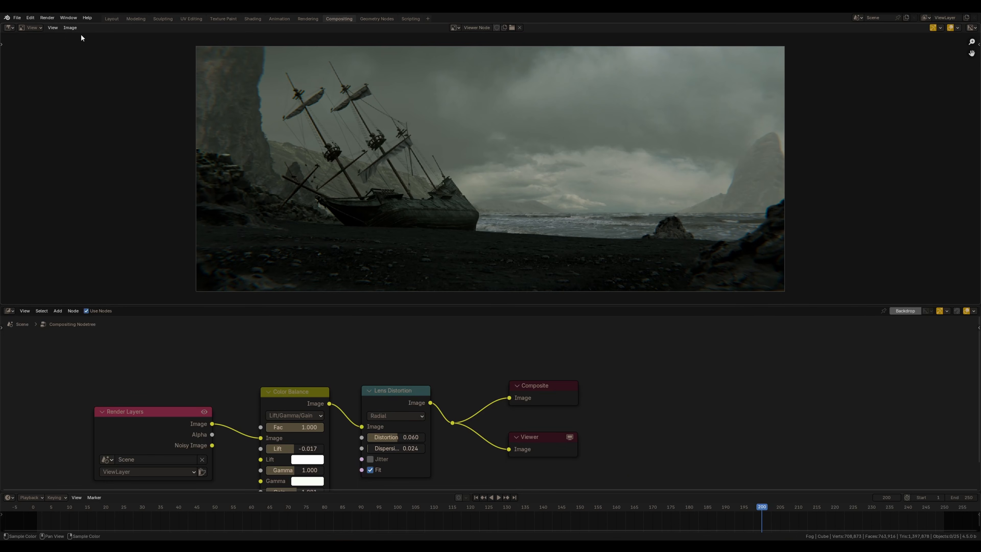
Step: Put the Compositing workspace's image editor in Mask mode and create a new mask
{"action": "left_click", "coordinate": [30, 28]}
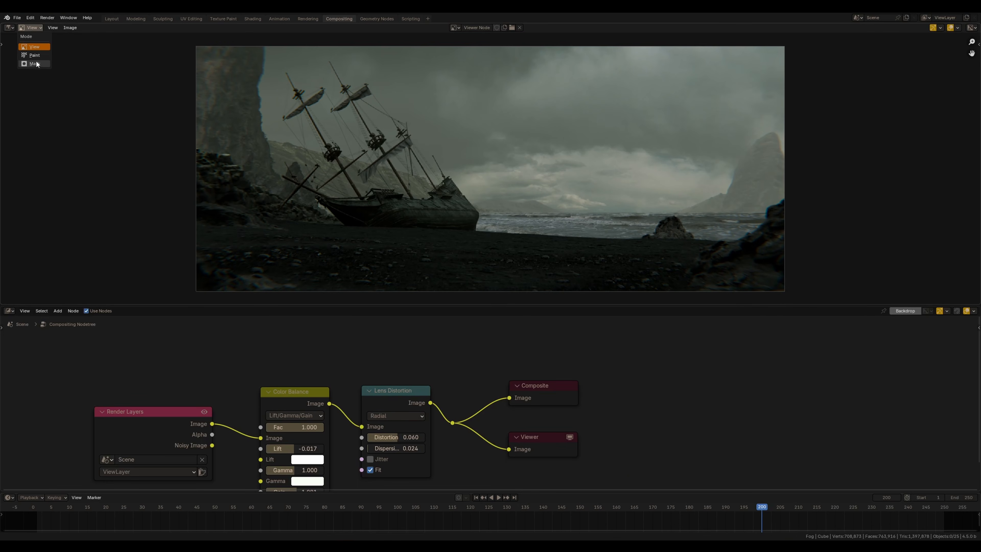
{"action": "left_click", "coordinate": [36, 61]}
{"action": "left_click", "coordinate": [513, 27]}
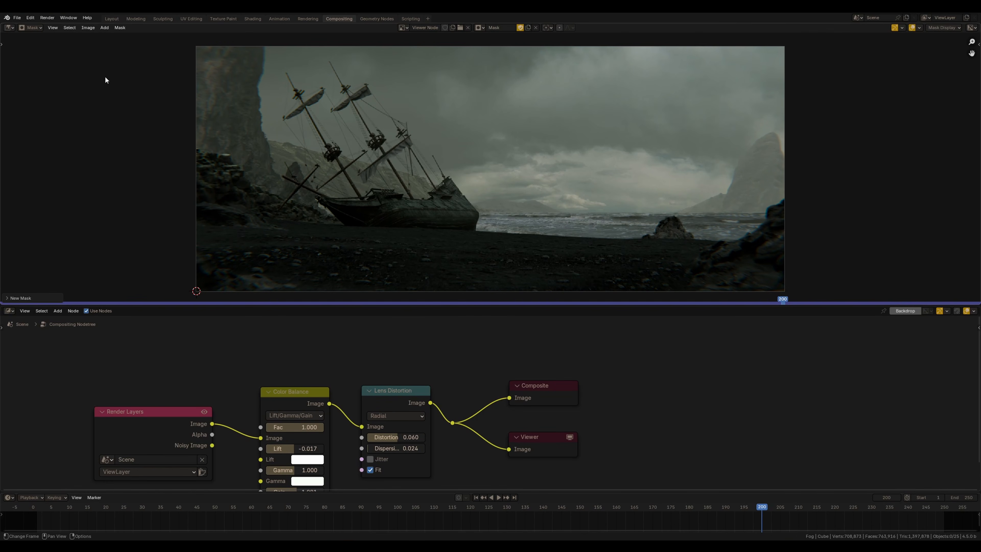
Step: Add a circle to the mask, move it near the middle of the image, and enlarge it
{"action": "left_click", "coordinate": [116, 36]}
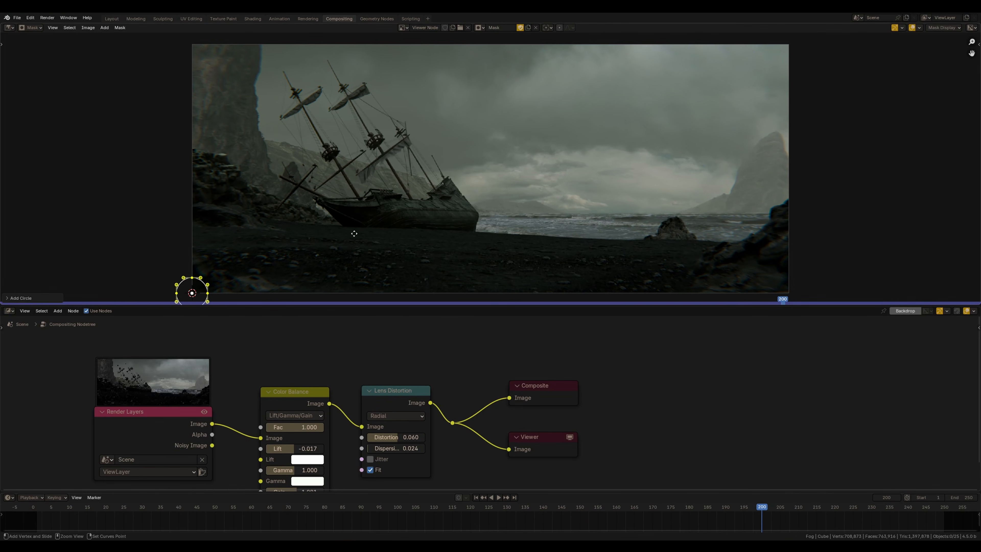
{"action": "scroll", "coordinate": [326, 242], "scroll_direction": "down", "scroll_amount": 2}
{"action": "key", "text": "g"}
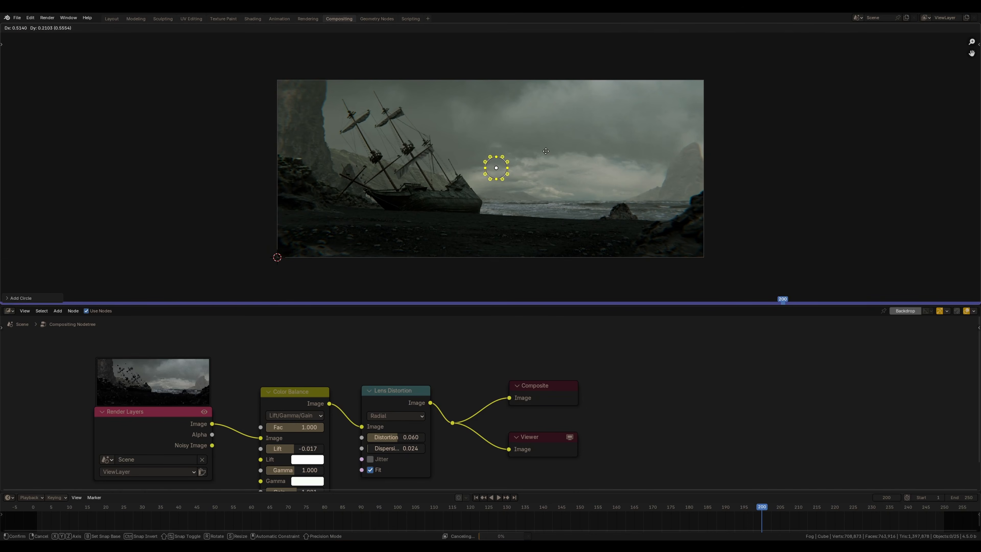
{"action": "left_click", "coordinate": [548, 152]}
{"action": "middle_click_drag", "start_coordinate": [548, 153], "coordinate": [509, 155]}
{"action": "key", "text": "s"}
{"action": "left_click", "coordinate": [562, 212]}
{"action": "key", "text": "s"}
{"action": "left_click", "coordinate": [560, 214]}
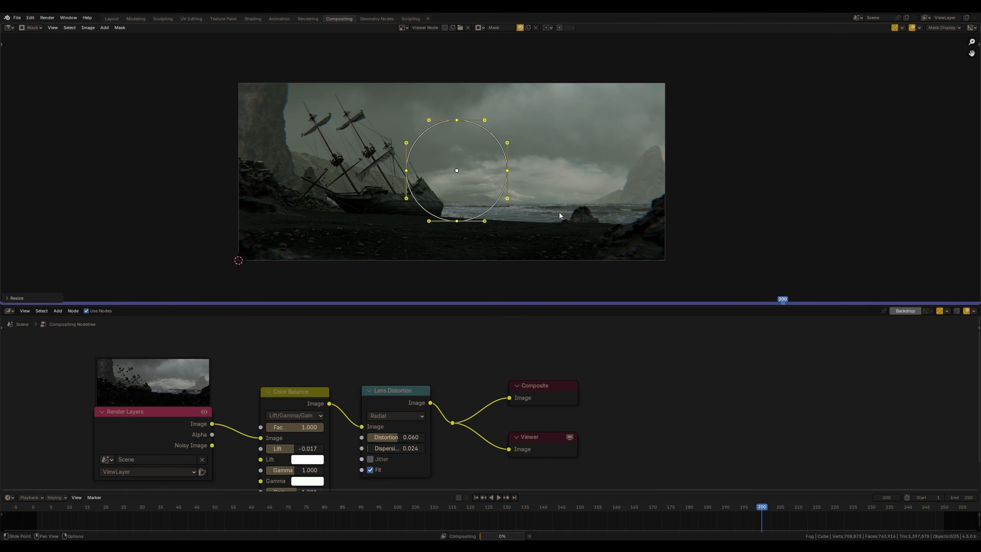
{"action": "key", "text": "g"}
{"action": "left_click", "coordinate": [543, 212]}
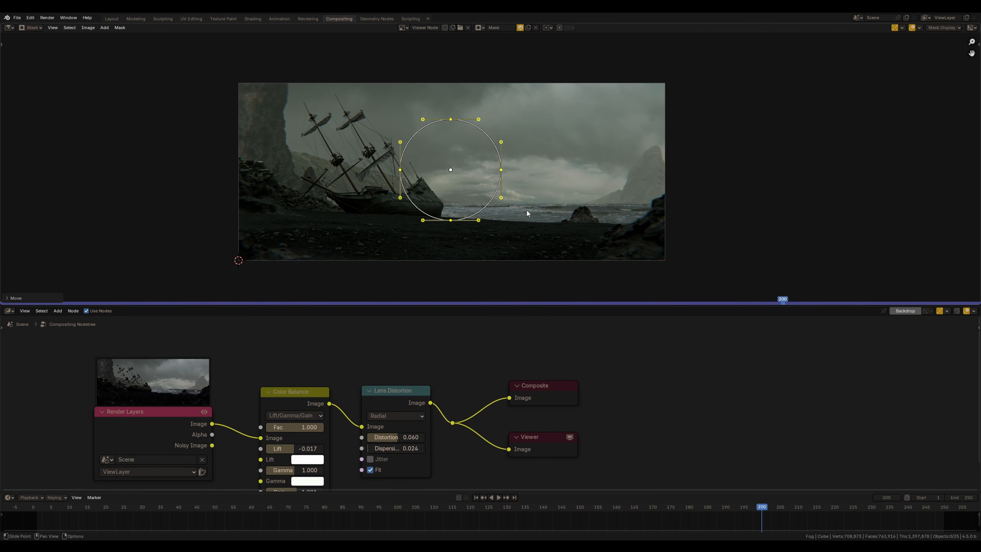
Step: Stretch the mask circle along X into a wide ellipse and enlarge it
{"action": "key", "text": "s"}
{"action": "key", "text": "x"}
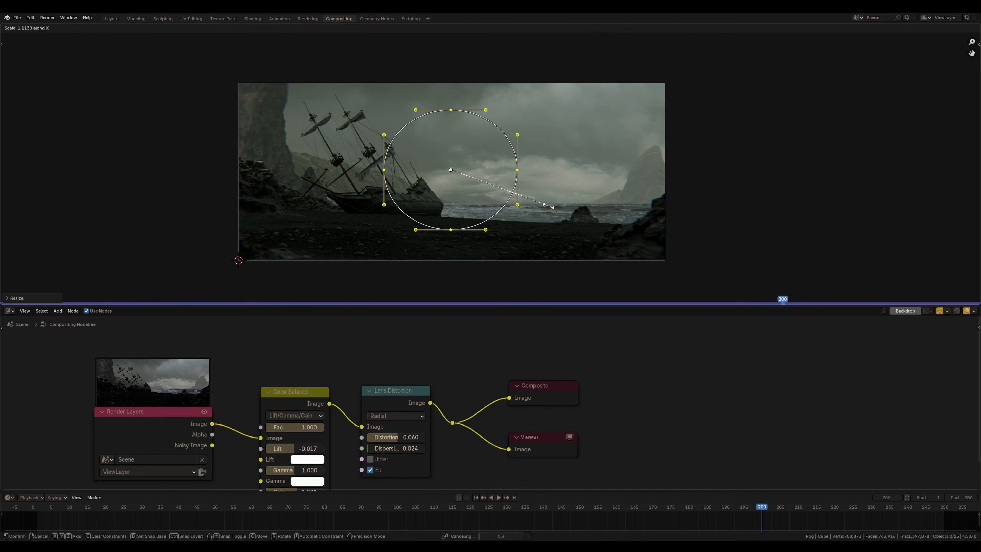
{"action": "left_click", "coordinate": [557, 209]}
{"action": "key", "text": "s"}
{"action": "left_click", "coordinate": [512, 199]}
Step: Expand the ellipse mask's feather outward and scale the mask to about twice its size, covering most of the frame
{"action": "key", "text": "alt+s"}
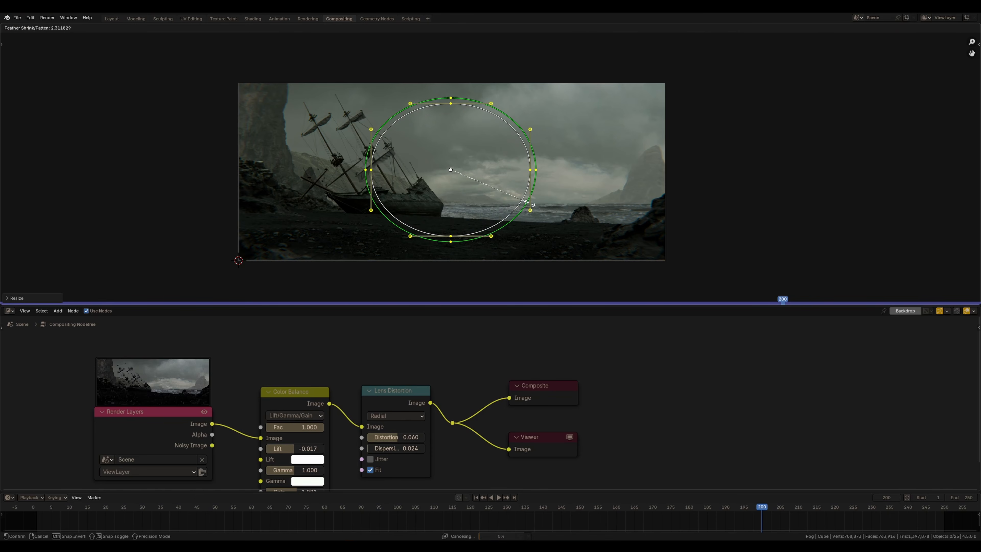
{"action": "left_click", "coordinate": [495, 190]}
{"action": "key", "text": "s"}
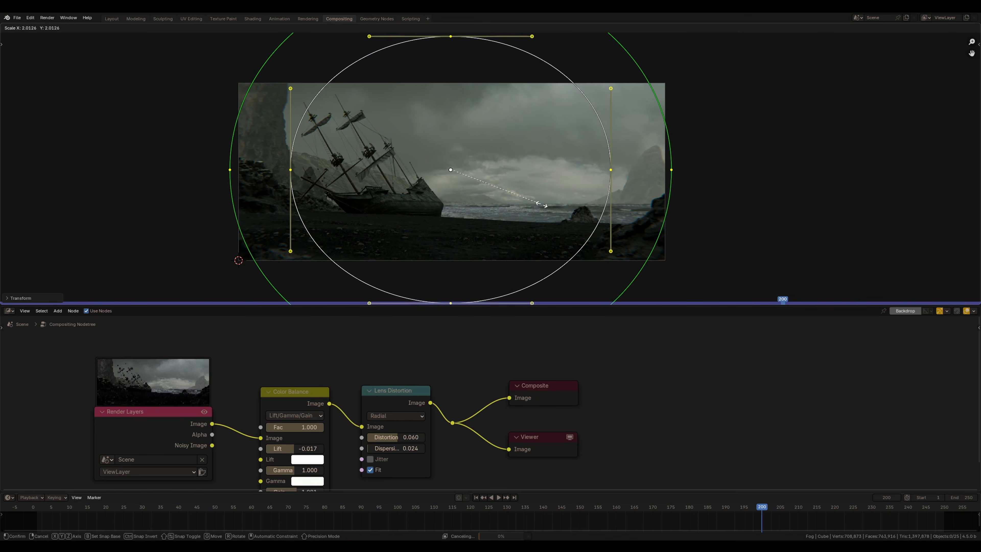
{"action": "left_click", "coordinate": [534, 214]}
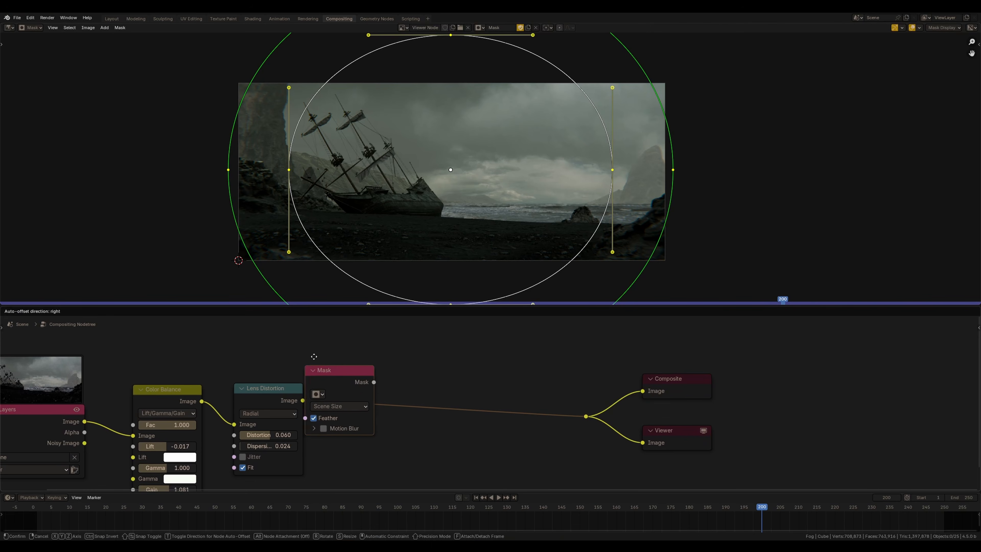
Step: Add a Mask node above the link after Lens Distortion and assign the new mask to it
{"action": "left_click", "coordinate": [352, 345]}
{"action": "left_click", "coordinate": [351, 347]}
{"action": "left_click", "coordinate": [364, 364]}
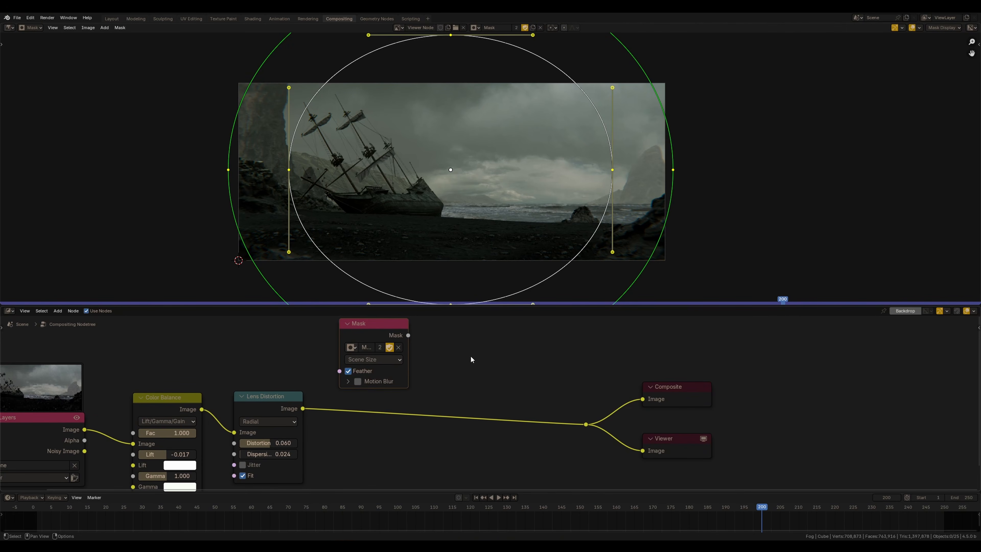
Step: Insert a second Color Balance node on the link after Lens Distortion and feed the Mask node's output into its Fac
{"action": "key", "text": "shift+a"}
{"action": "type", "text": "col"}
{"action": "key", "text": "Return"}
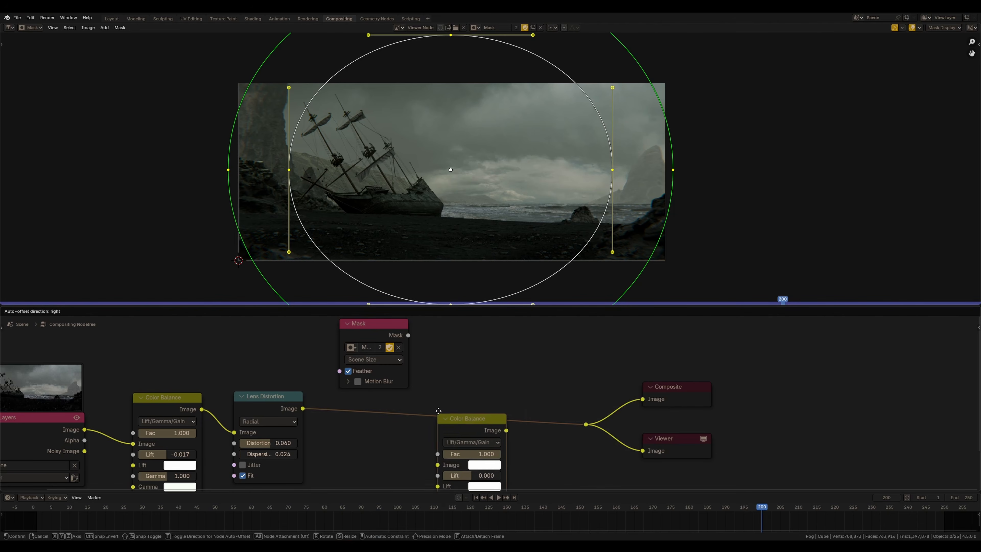
{"action": "left_click", "coordinate": [453, 378]}
{"action": "scroll", "coordinate": [436, 363], "scroll_direction": "down", "scroll_amount": 1}
{"action": "left_click_drag", "start_coordinate": [424, 349], "coordinate": [459, 419]}
{"action": "left_click_drag", "start_coordinate": [401, 346], "coordinate": [400, 348]}
Step: Insert an Invert Color node between the Mask node and the second Color Balance node's Fac
{"action": "key", "text": "shift+a"}
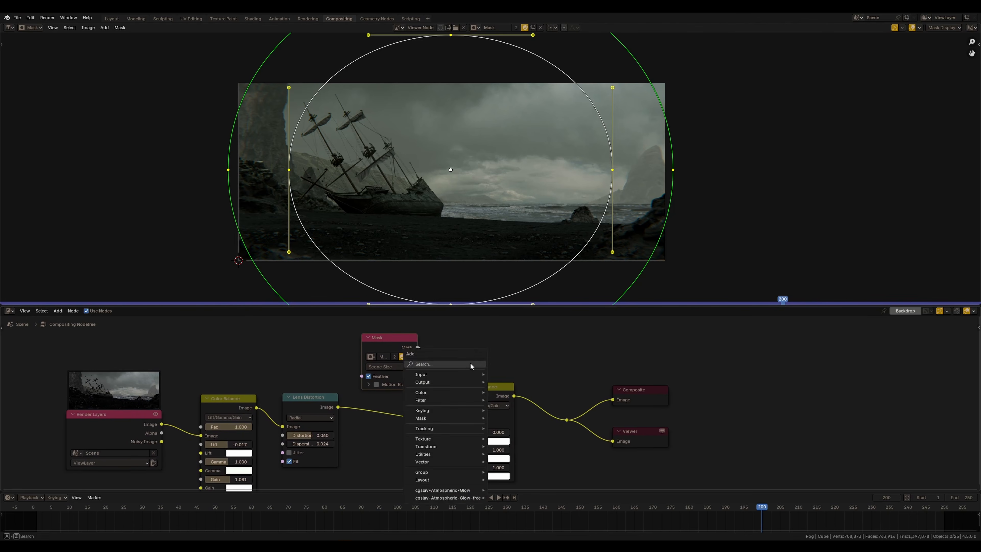
{"action": "left_click", "coordinate": [468, 361]}
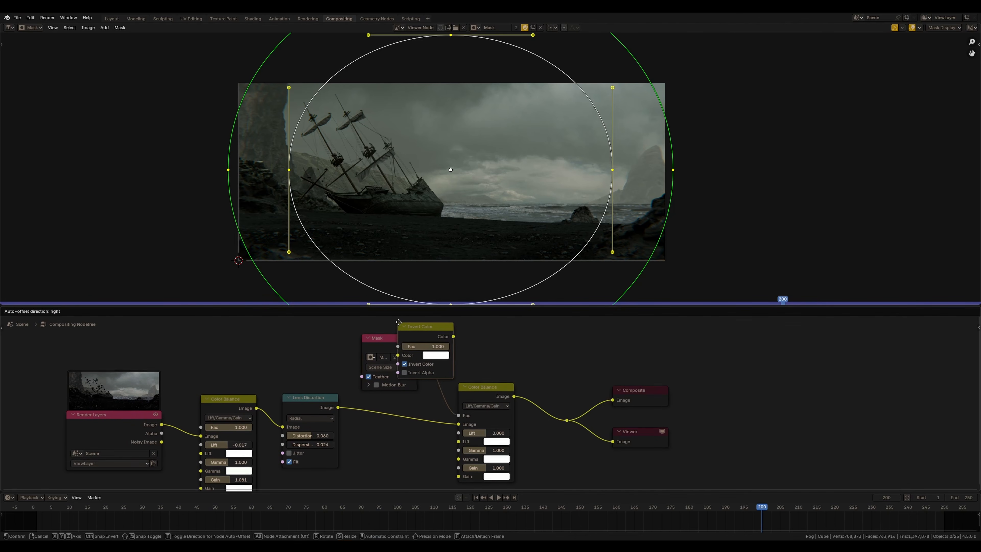
{"action": "left_click", "coordinate": [418, 339]}
Step: Darken the masked edges into a vignette by setting the second Color Balance node's Lift to -0.188 and Gamma to 0.993
{"action": "middle_click_drag", "start_coordinate": [487, 438], "coordinate": [432, 397]}
{"action": "left_click_drag", "start_coordinate": [486, 412], "coordinate": [473, 413]}
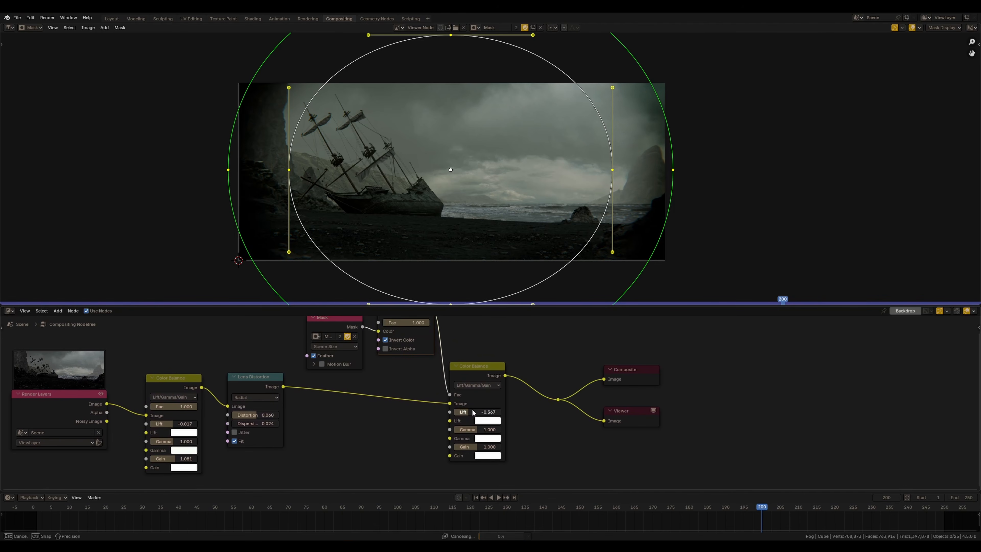
{"action": "middle_click_drag", "start_coordinate": [583, 169], "coordinate": [599, 168]}
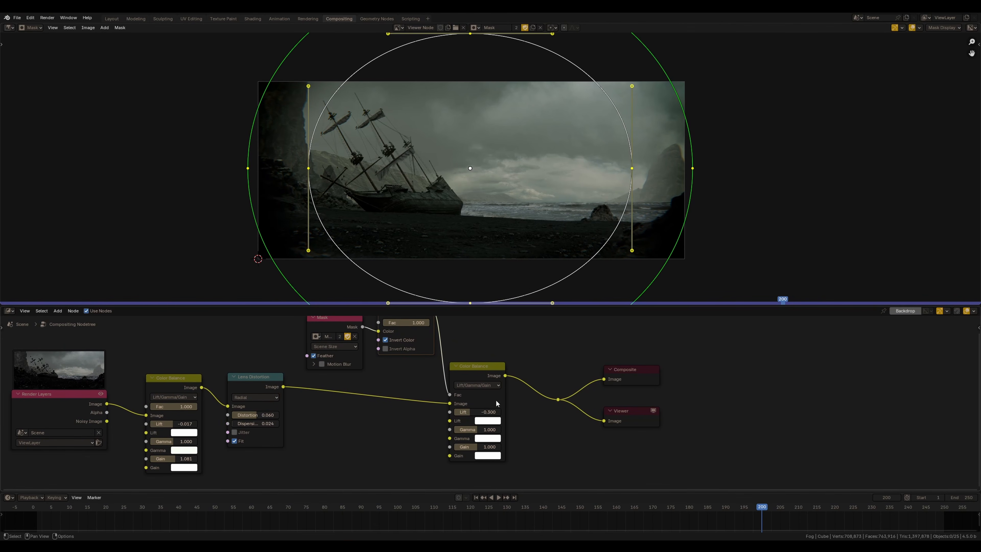
{"action": "left_click_drag", "start_coordinate": [478, 414], "coordinate": [478, 415]}
{"action": "scroll", "coordinate": [297, 390], "scroll_direction": "down", "scroll_amount": 2}
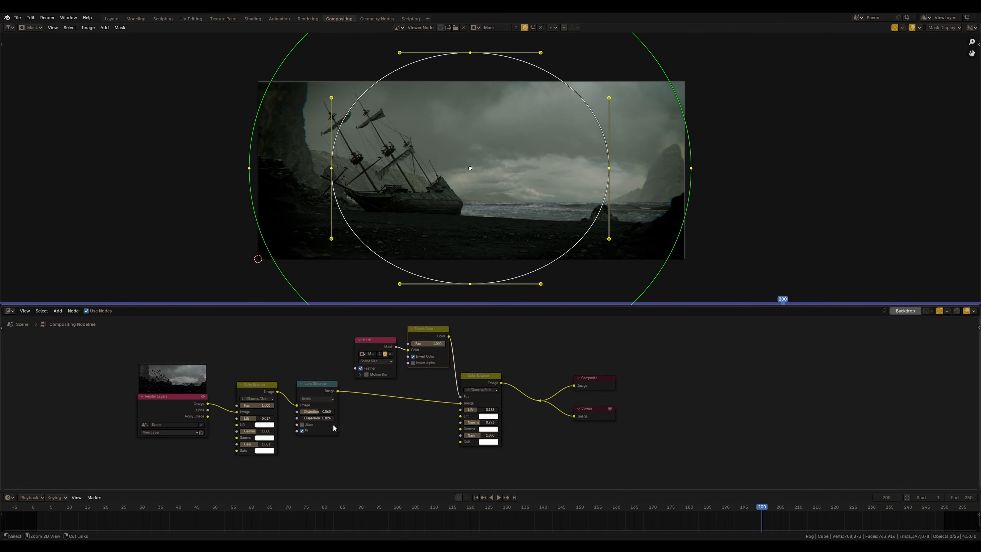
Step: Move the Lens Distortion node to after the second Color Balance node, and shift the mask and vignette nodes toward the first Color Balance
{"action": "left_click_drag", "start_coordinate": [309, 380], "coordinate": [480, 444], "text": "alt"}
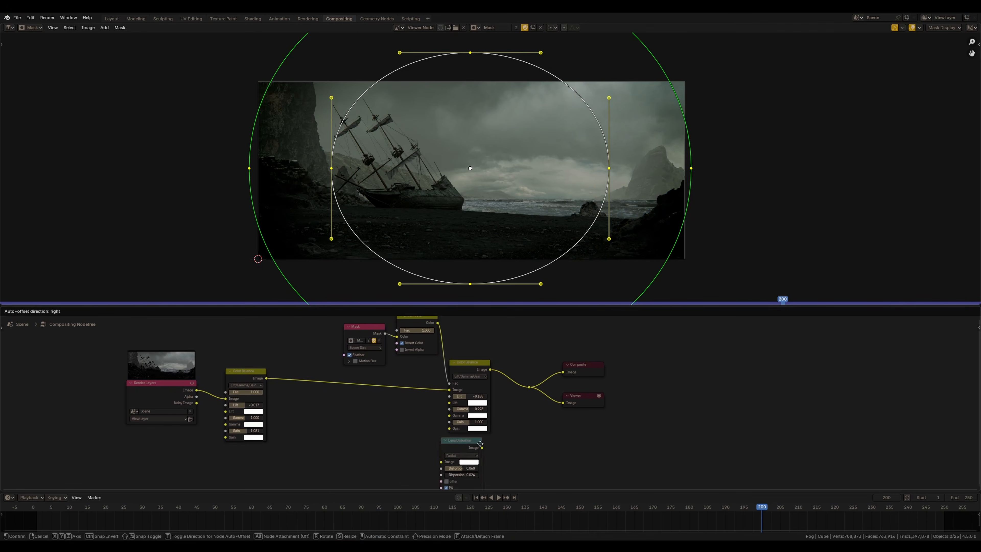
{"action": "left_click_drag", "start_coordinate": [509, 362], "coordinate": [518, 364], "text": "alt"}
{"action": "left_click_drag", "start_coordinate": [342, 445], "coordinate": [474, 336]}
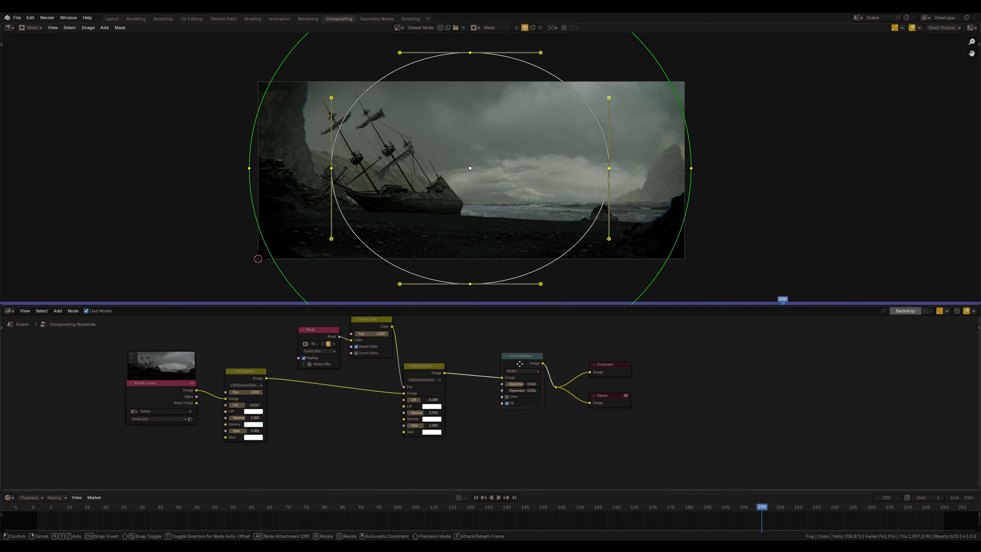
{"action": "middle_click_drag", "start_coordinate": [519, 355], "coordinate": [515, 358]}
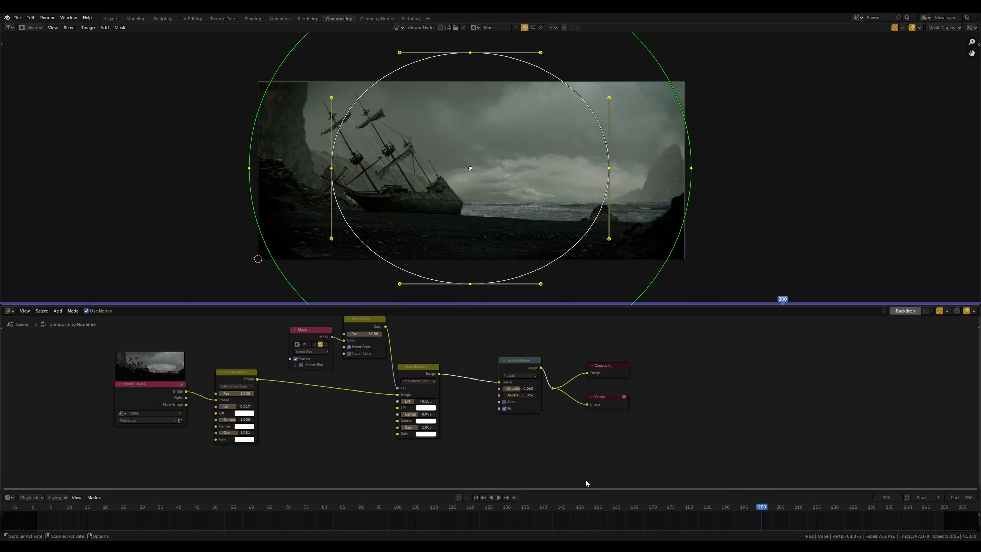
{"action": "middle_click_drag", "start_coordinate": [474, 388], "coordinate": [477, 382]}
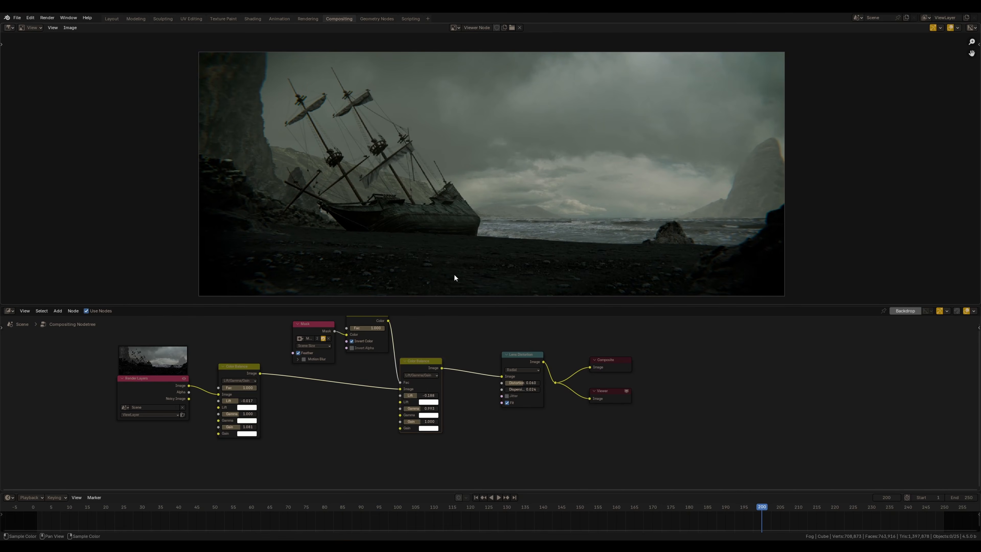
Step: Examine the graded image up close, checking the ship, the sky, the shoreline and the color fringing on the far rocks
{"action": "middle_click_drag", "start_coordinate": [454, 273], "coordinate": [482, 190], "text": "ctrl"}
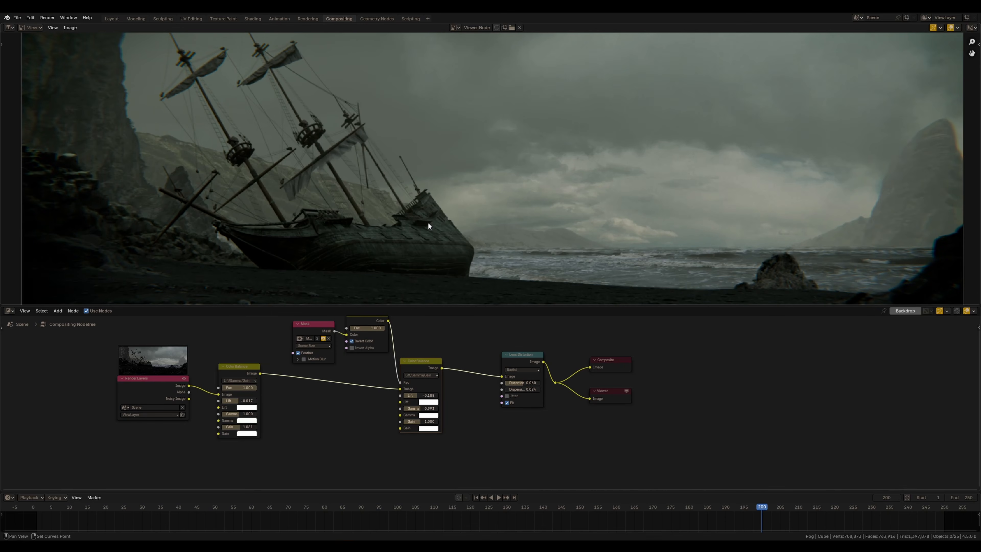
{"action": "middle_click_drag", "start_coordinate": [428, 221], "coordinate": [539, 225], "text": "ctrl"}
{"action": "middle_click_drag", "start_coordinate": [426, 227], "coordinate": [353, 172]}
{"action": "middle_click_drag", "start_coordinate": [560, 193], "coordinate": [430, 171]}
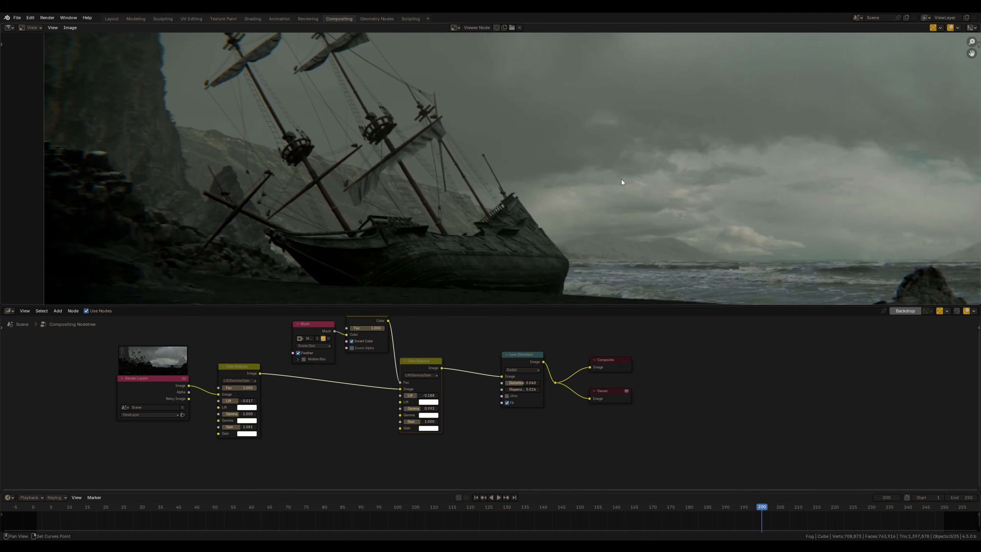
{"action": "middle_click_drag", "start_coordinate": [622, 181], "coordinate": [398, 153]}
{"action": "middle_click_drag", "start_coordinate": [727, 239], "coordinate": [607, 236]}
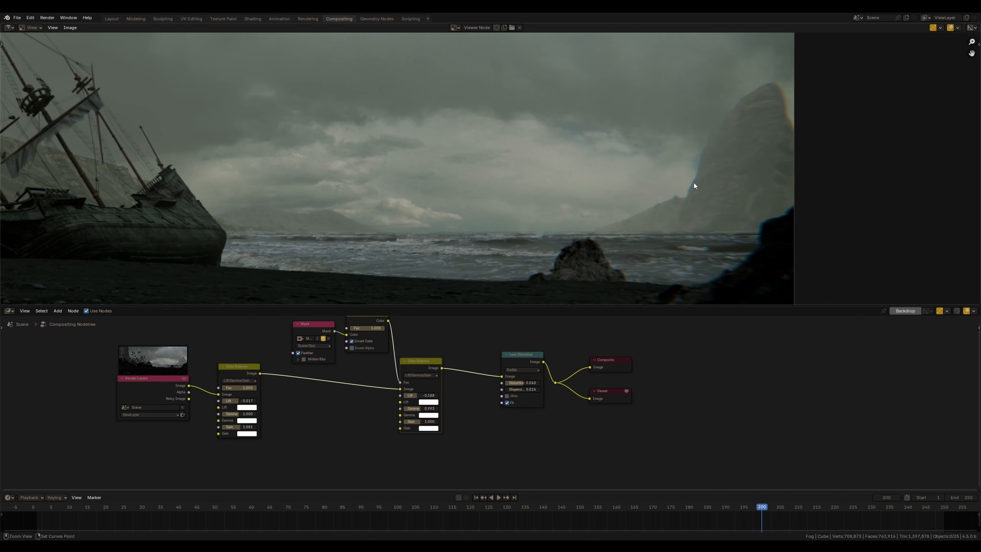
{"action": "scroll", "coordinate": [745, 166], "scroll_direction": "up", "scroll_amount": 1}
{"action": "middle_click_drag", "start_coordinate": [772, 199], "coordinate": [776, 189]}
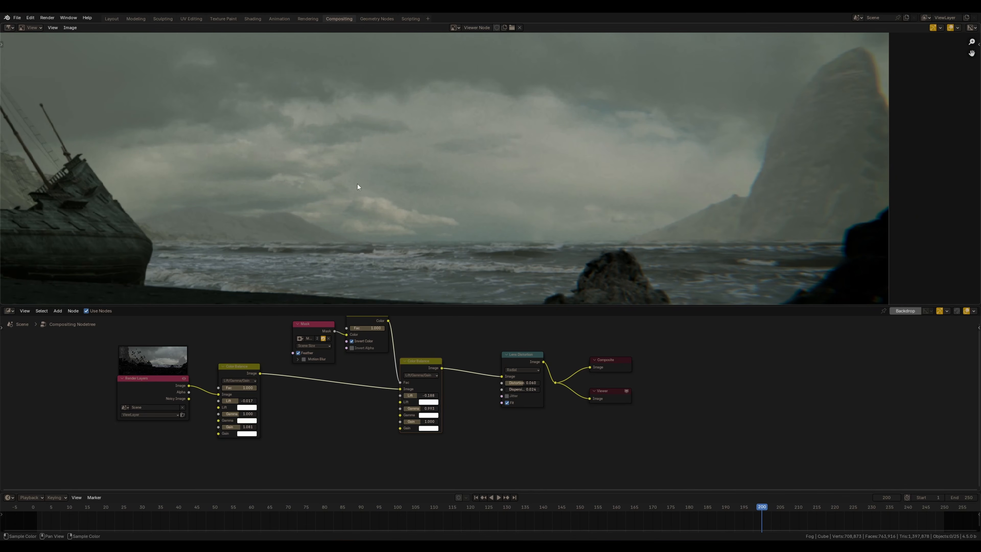
{"action": "middle_click_drag", "start_coordinate": [358, 186], "coordinate": [519, 159]}
{"action": "middle_click_drag", "start_coordinate": [580, 228], "coordinate": [663, 206]}
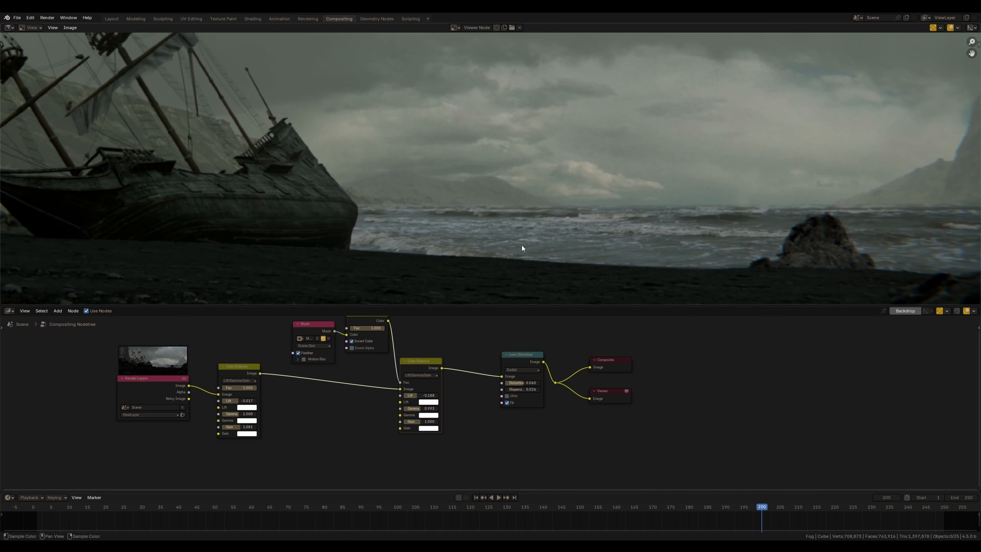
{"action": "middle_click_drag", "start_coordinate": [488, 185], "coordinate": [523, 202], "text": "ctrl"}
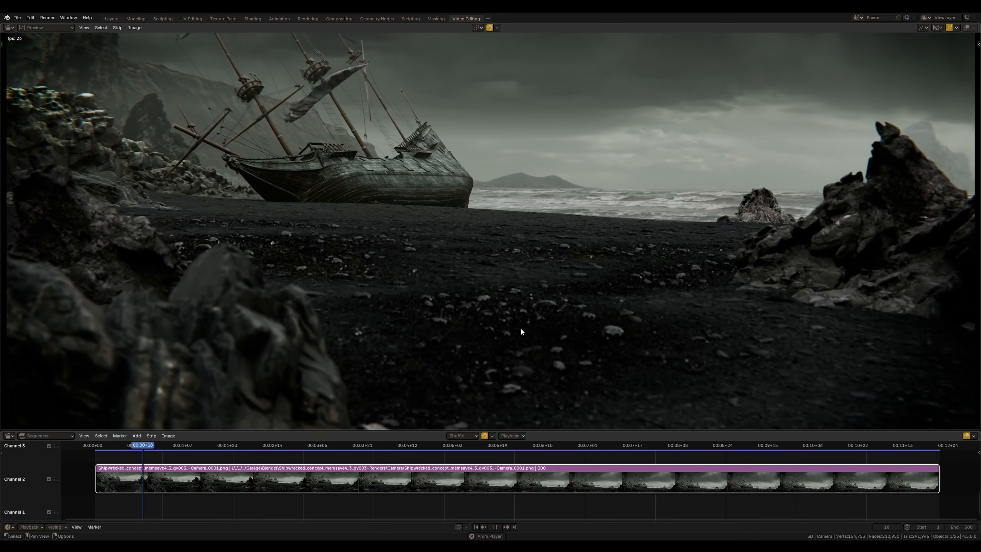
Step: Maximize the video preview while the rendered shipwreck sequence plays
{"action": "key", "text": "ctrl+space"}
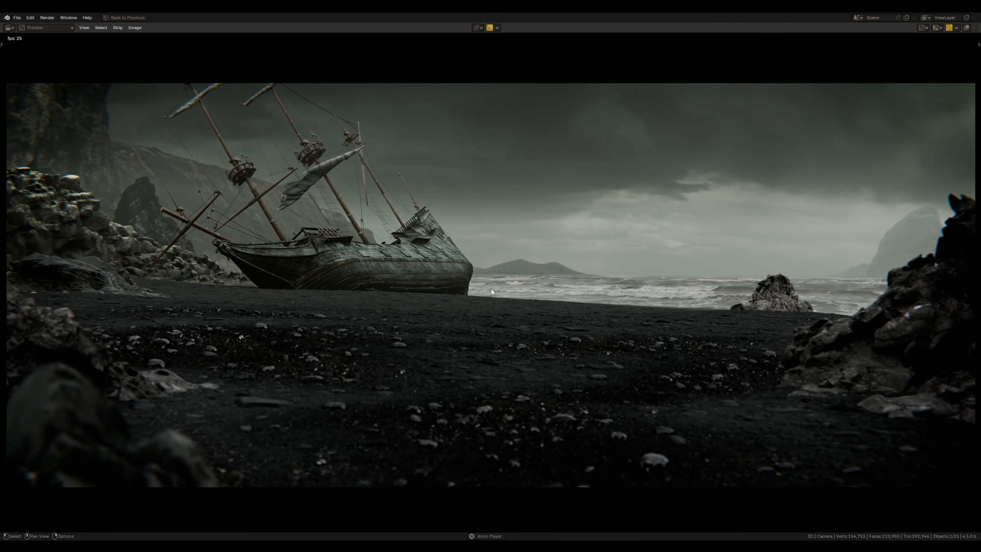